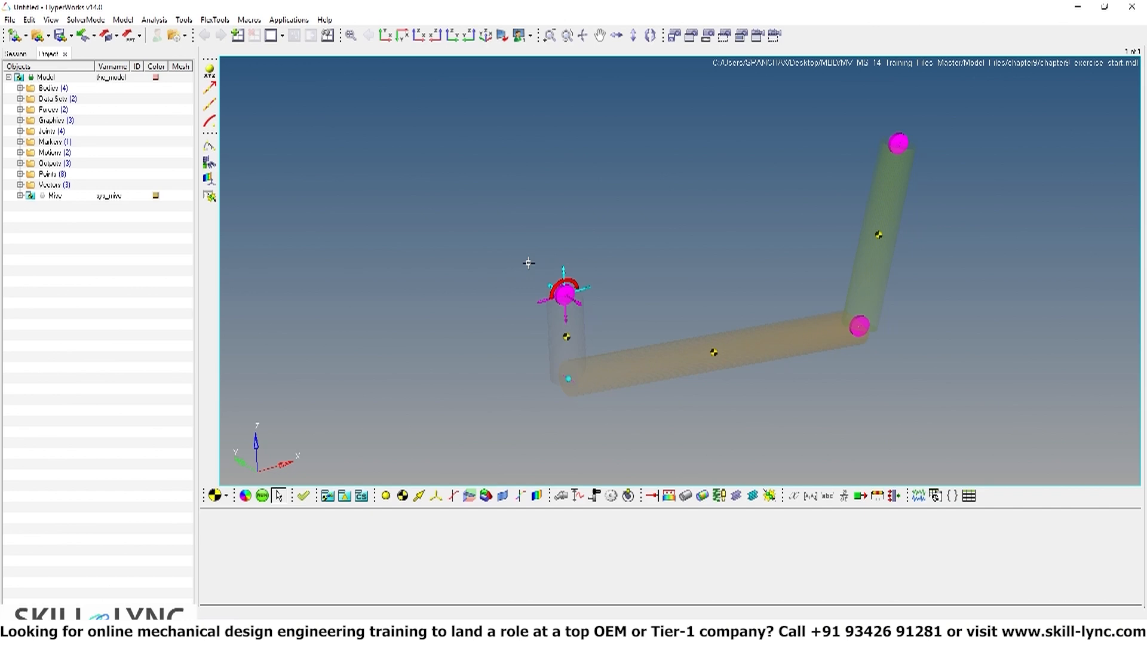
Add three single points labelled Point G, Point H and Point I, with variables p_g, p_h and p_i
{"action": "left_click_drag", "start_coordinate": [528, 263], "coordinate": [668, 238], "text": "ctrl"}
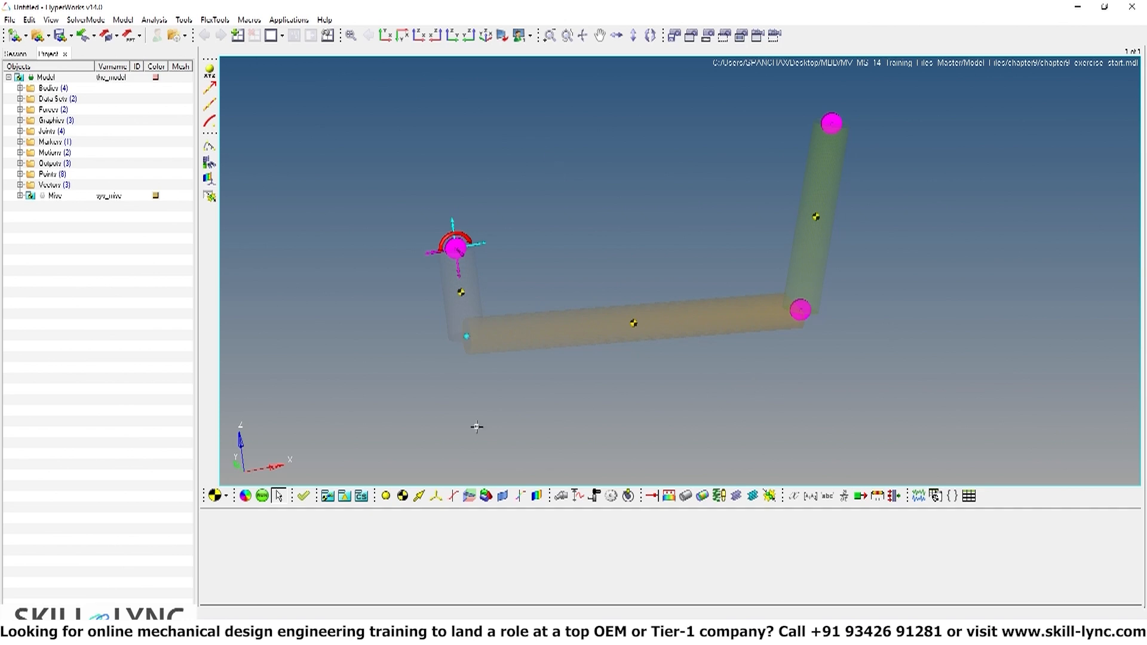
{"action": "left_click", "coordinate": [386, 497]}
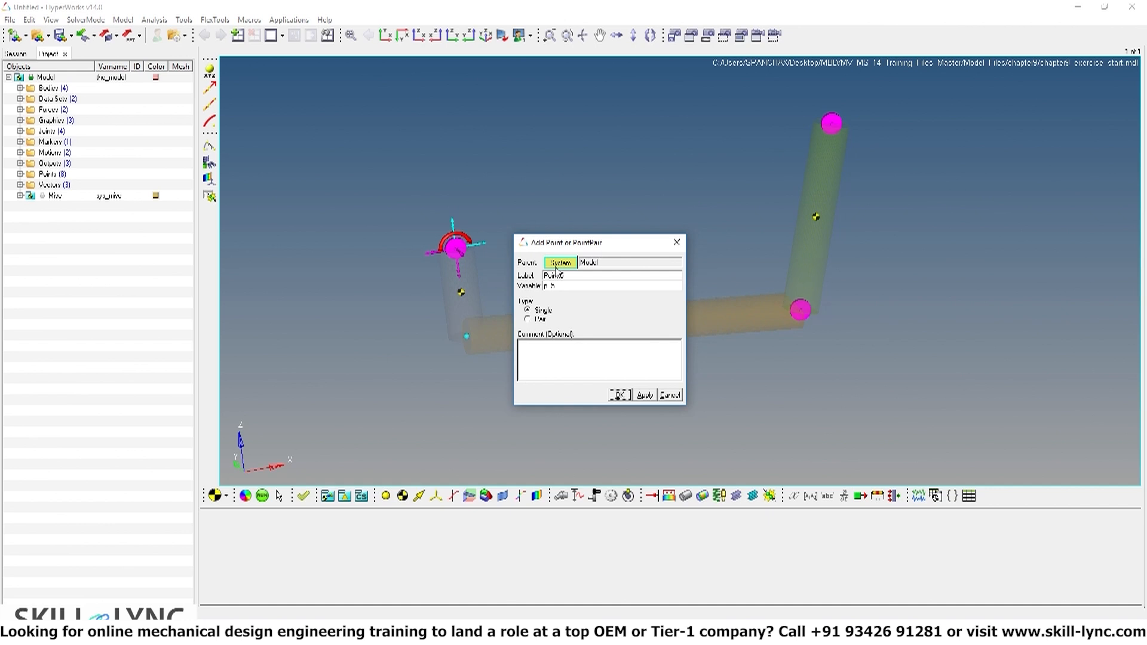
{"action": "left_click", "coordinate": [574, 276]}
{"action": "key", "text": "BackSpace"}
{"action": "type", "text": "6"}
{"action": "left_click", "coordinate": [644, 395]}
{"action": "left_click", "coordinate": [566, 276]}
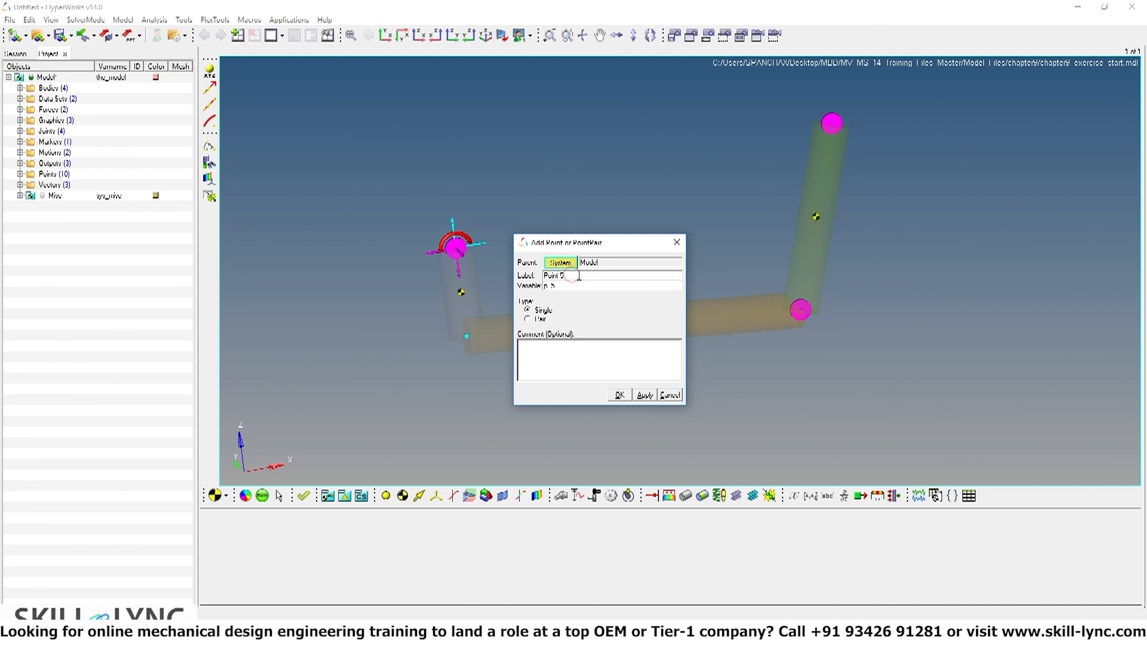
{"action": "left_click", "coordinate": [578, 276]}
{"action": "left_click", "coordinate": [624, 395]}
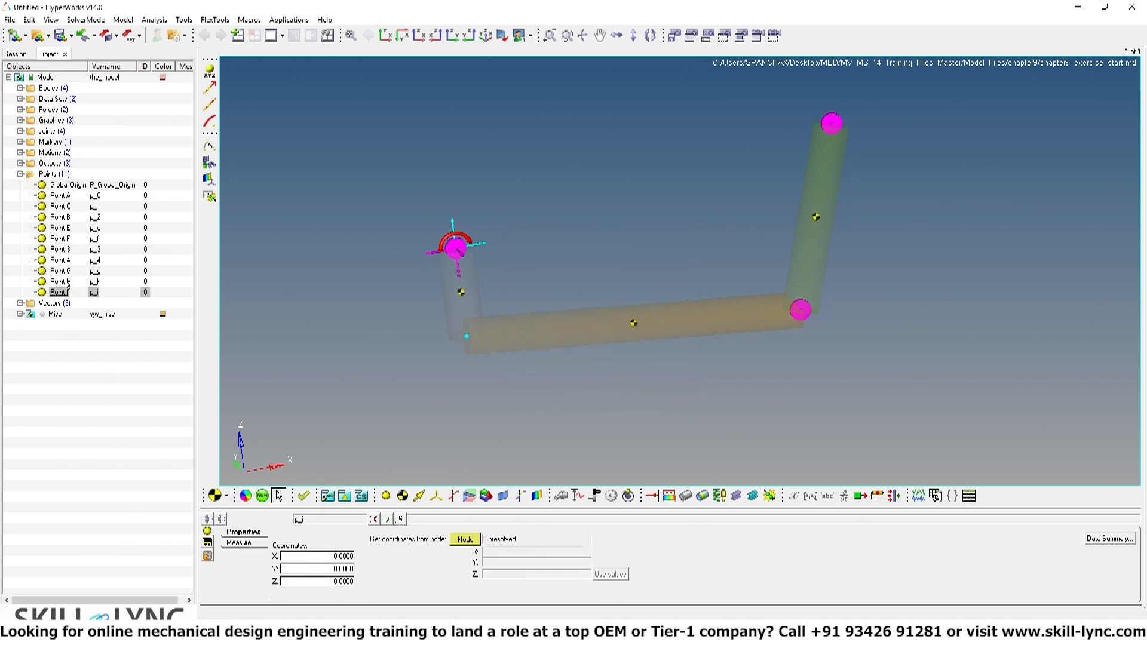
Set the coordinates of Point G to X 830, Y 500 and Z 1080
{"action": "left_click", "coordinate": [66, 292]}
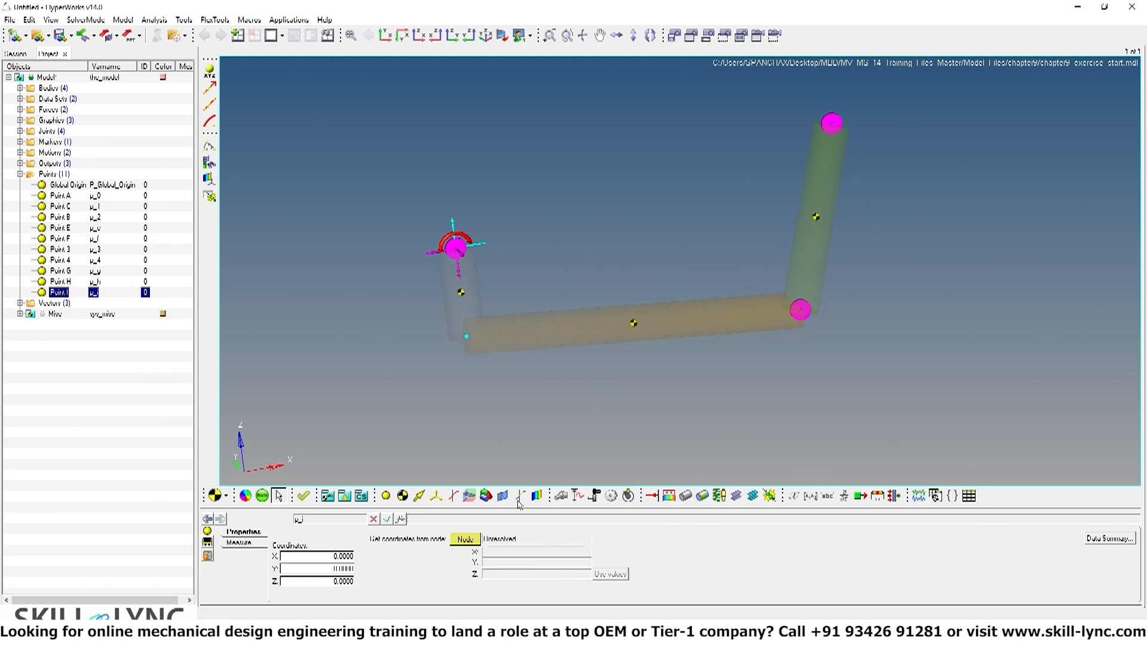
{"action": "left_click", "coordinate": [55, 272]}
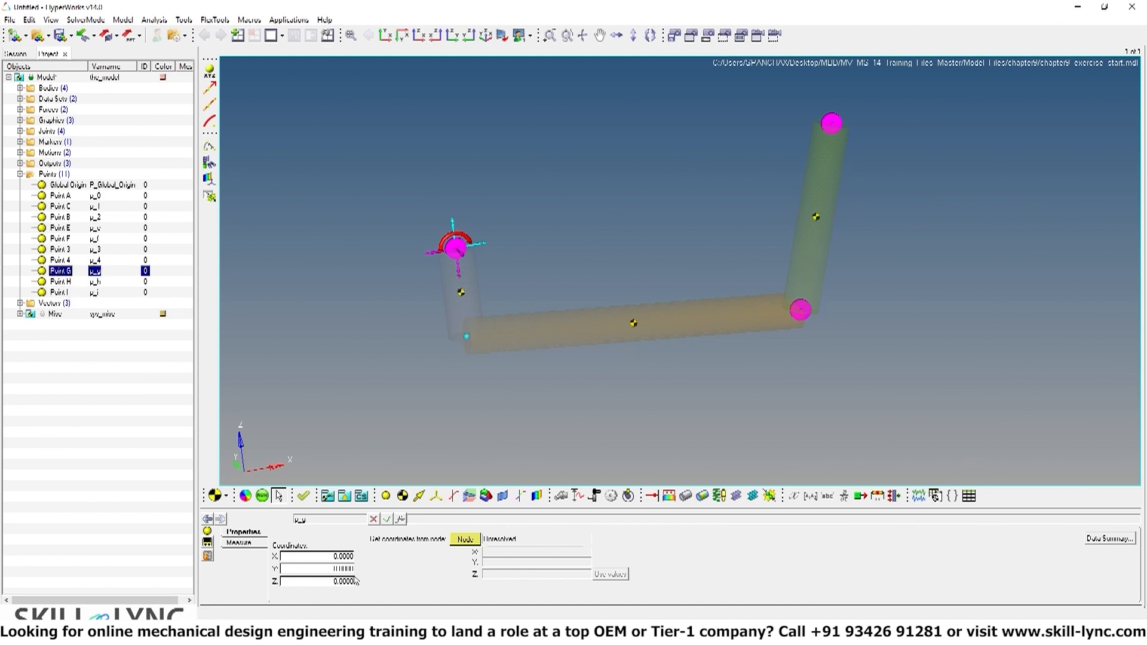
{"action": "left_click", "coordinate": [344, 556]}
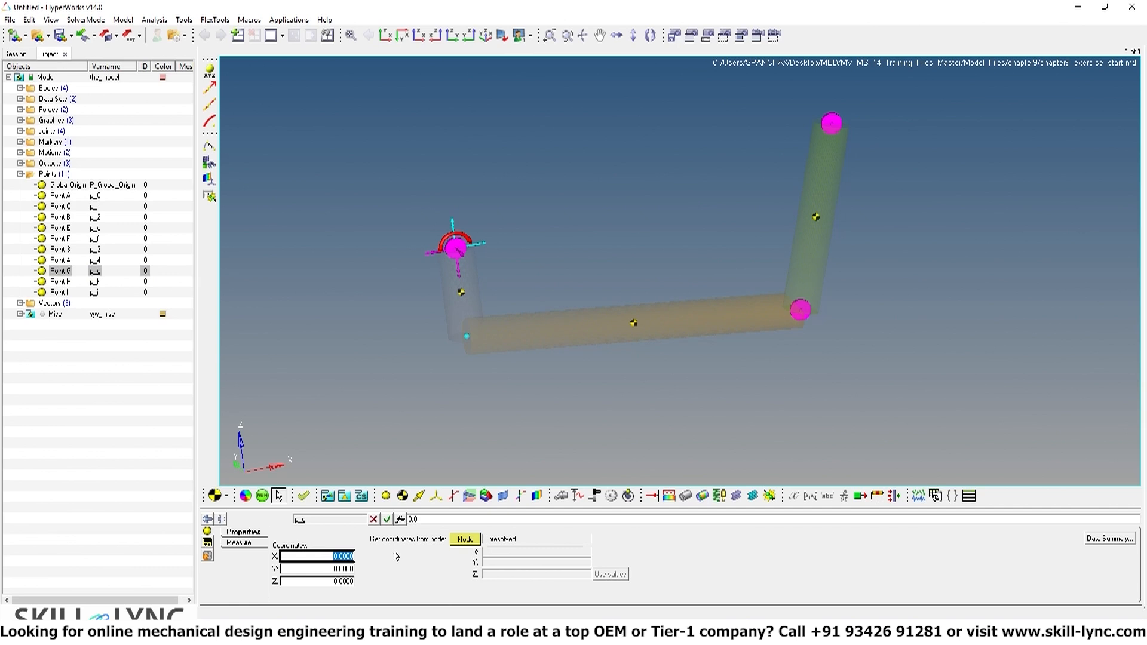
{"action": "type", "text": "83"}
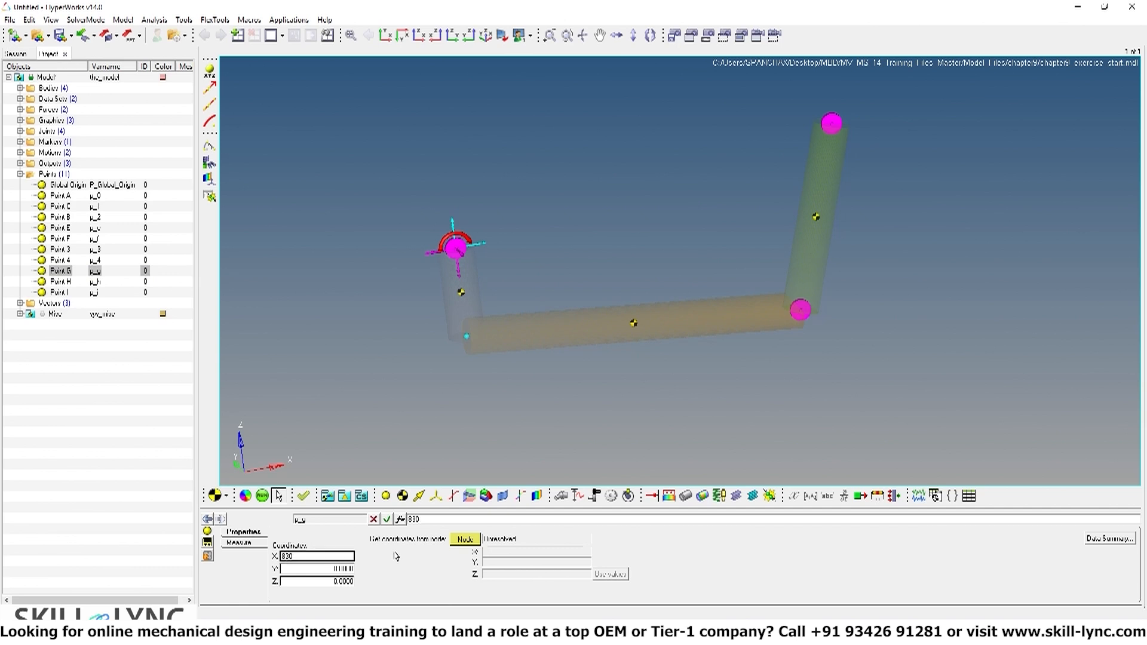
{"action": "type", "text": "0"}
{"action": "key", "text": "Tab"}
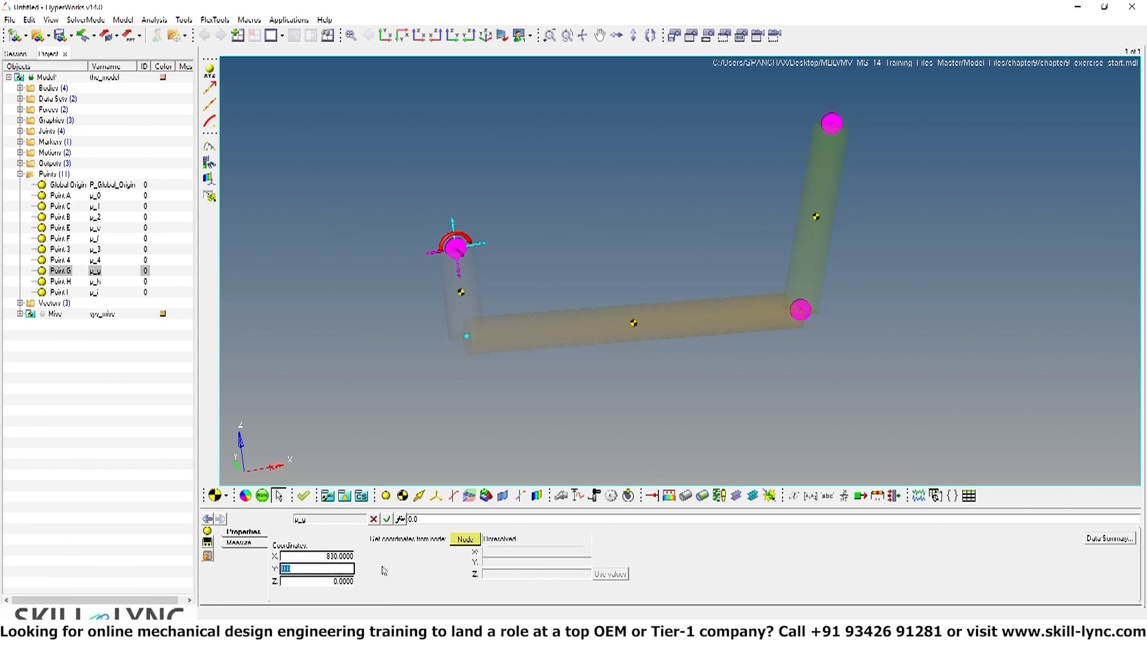
{"action": "type", "text": "5"}
{"action": "type", "text": "00"}
{"action": "key", "text": "Tab"}
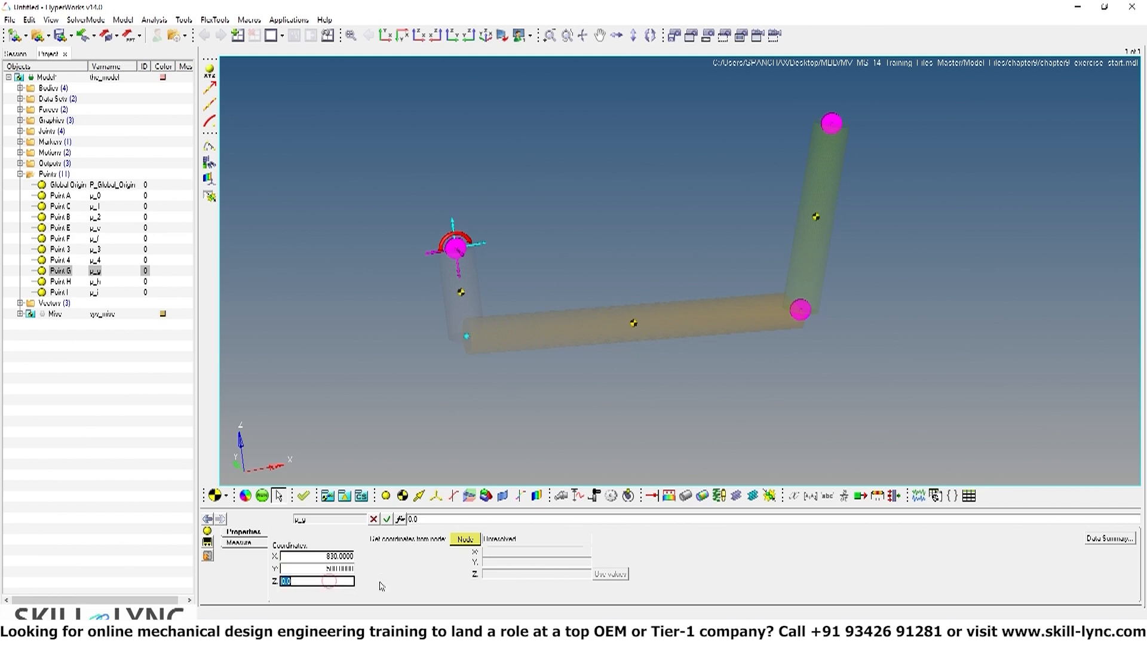
{"action": "type", "text": "108"}
{"action": "key", "text": "Tab"}
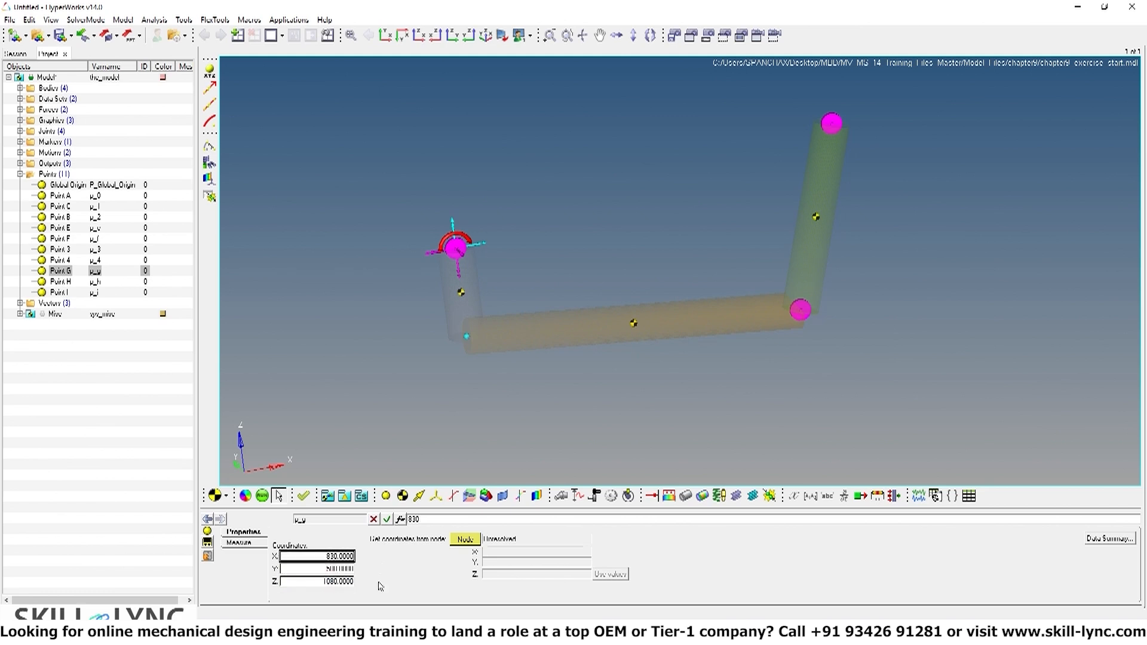
Set the coordinates of Point H to X 790, Y 500 and Z 1088
{"action": "left_click", "coordinate": [54, 282]}
{"action": "left_click", "coordinate": [344, 557]}
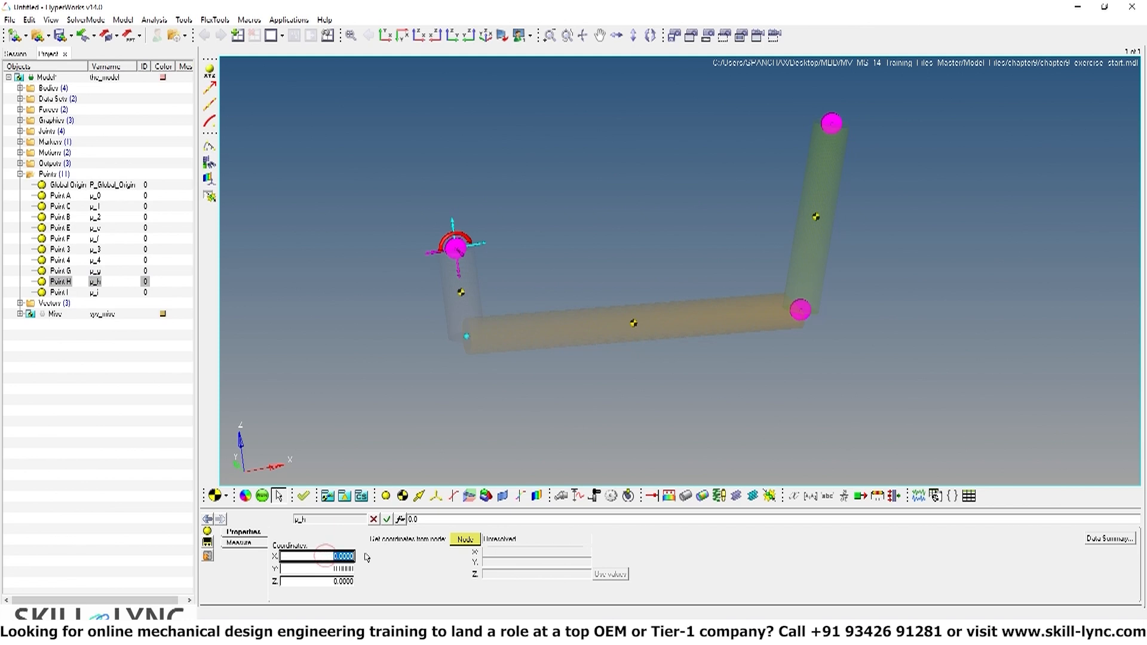
{"action": "type", "text": "790"}
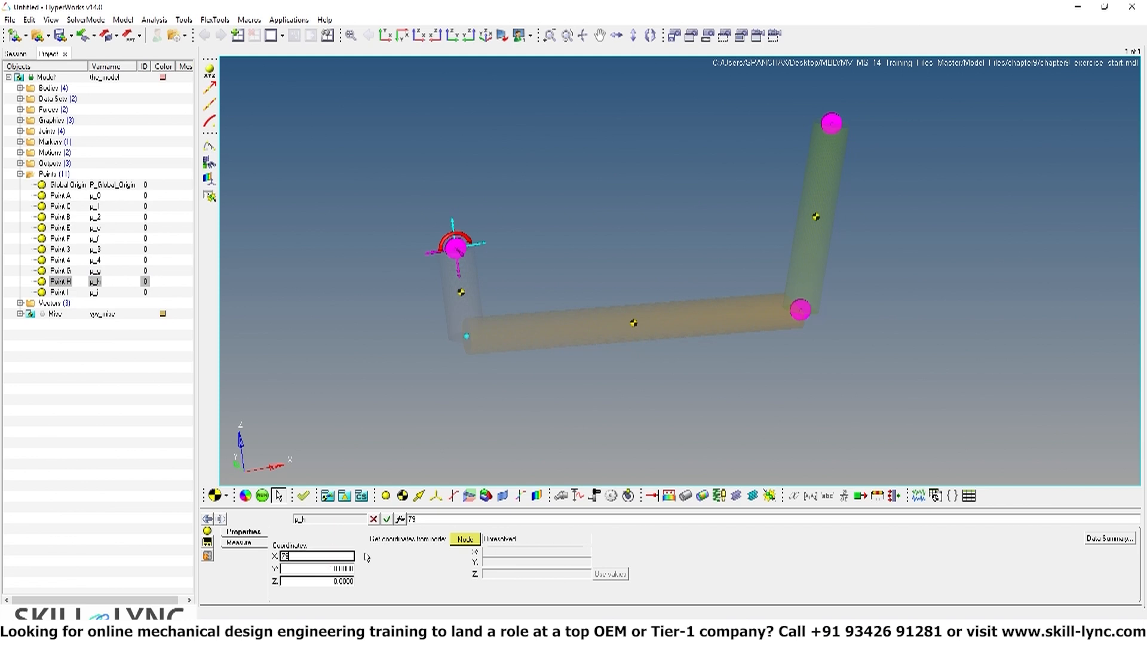
{"action": "key", "text": "Tab"}
{"action": "type", "text": "5"}
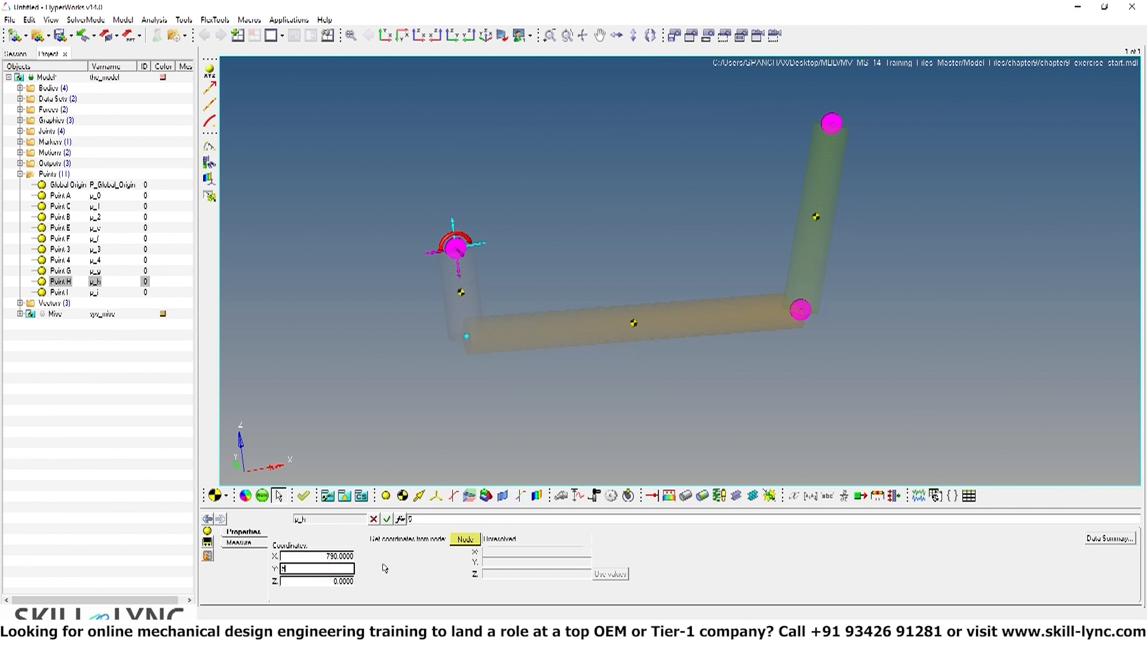
{"action": "type", "text": "00"}
{"action": "key", "text": "Tab"}
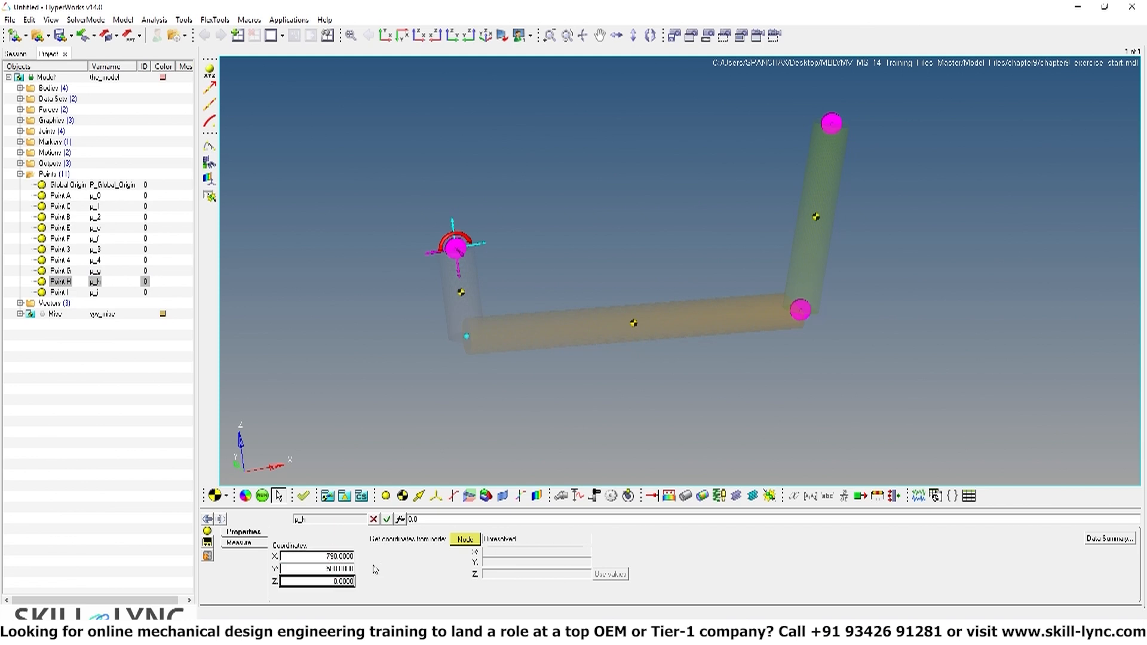
{"action": "left_click", "coordinate": [324, 580]}
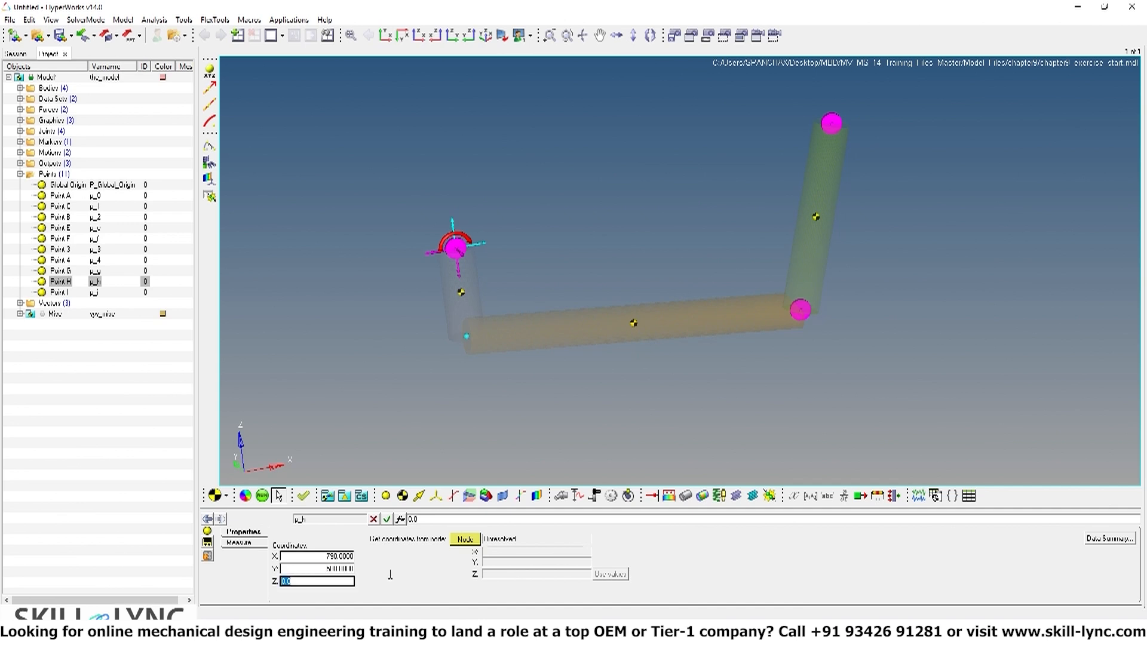
{"action": "type", "text": "1088"}
{"action": "key", "text": "Tab"}
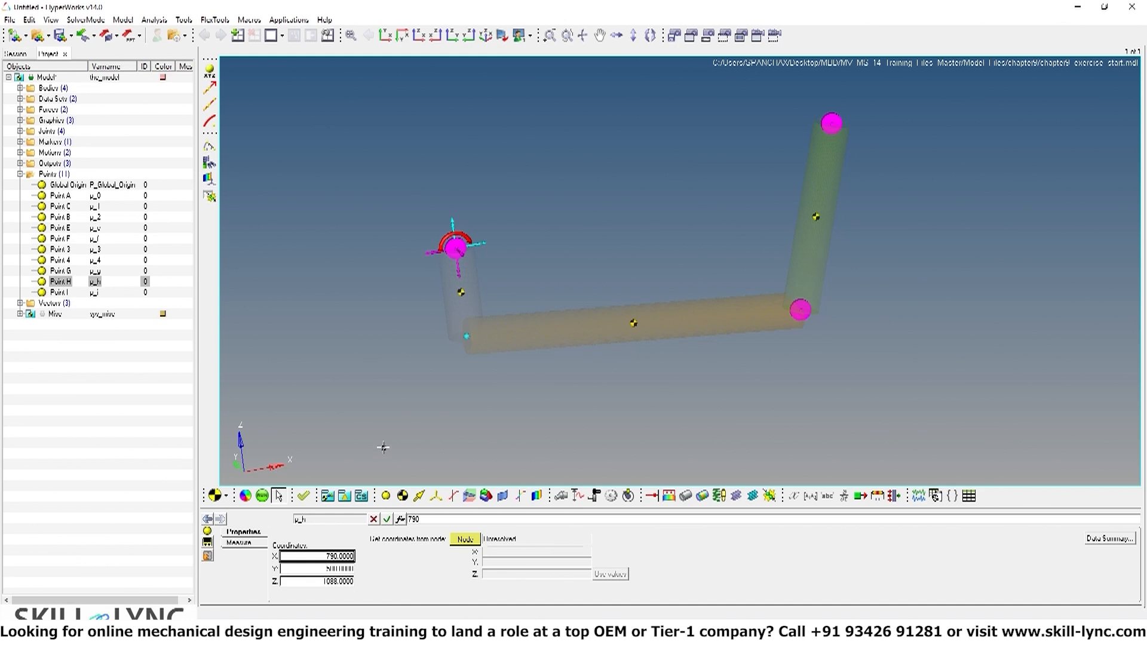
Set the coordinates of Point I to X 825, Y 500 and Z 1109, and check the other new points' coordinates
{"action": "left_click", "coordinate": [59, 293]}
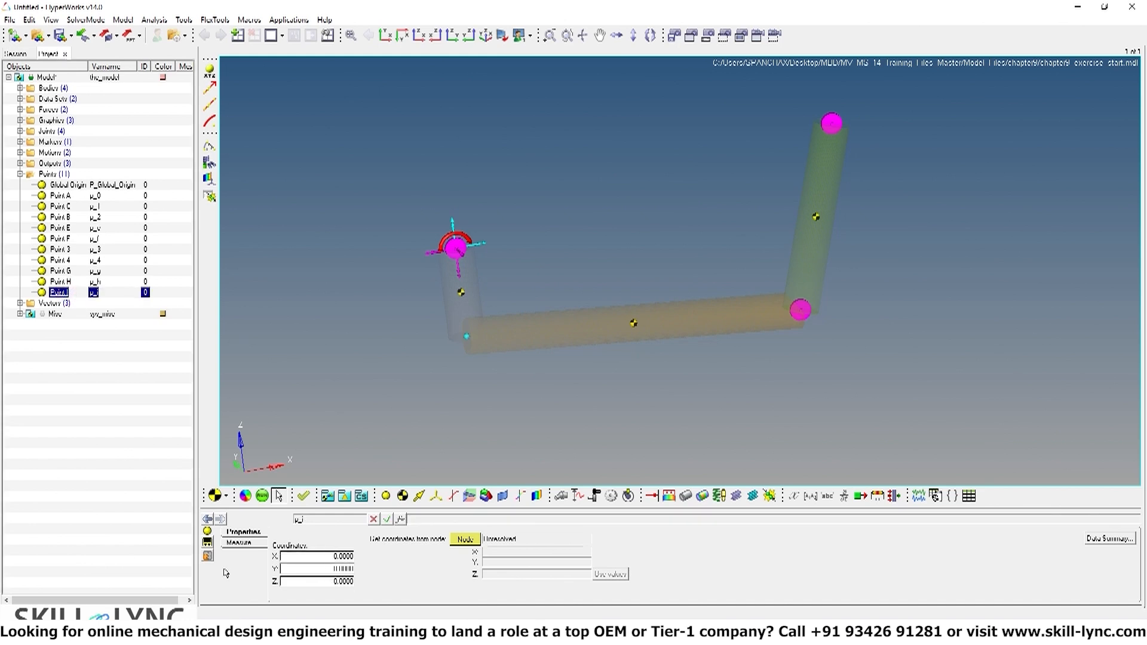
{"action": "left_click", "coordinate": [316, 557]}
{"action": "type", "text": "825"}
{"action": "key", "text": "Tab"}
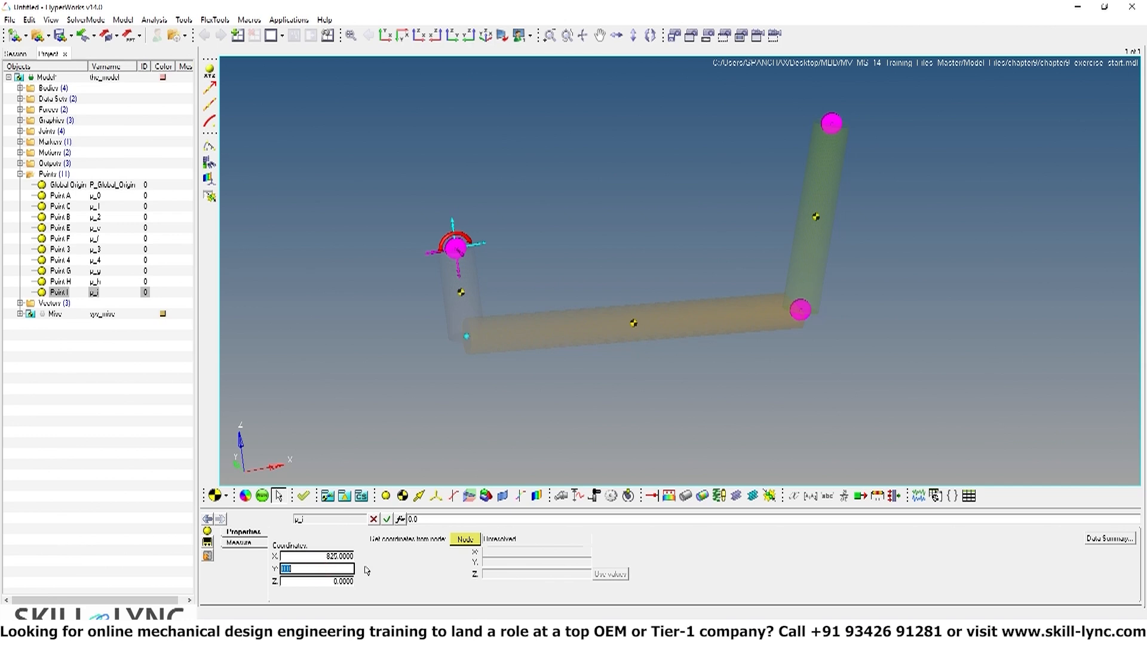
{"action": "type", "text": "500"}
{"action": "key", "text": "Tab"}
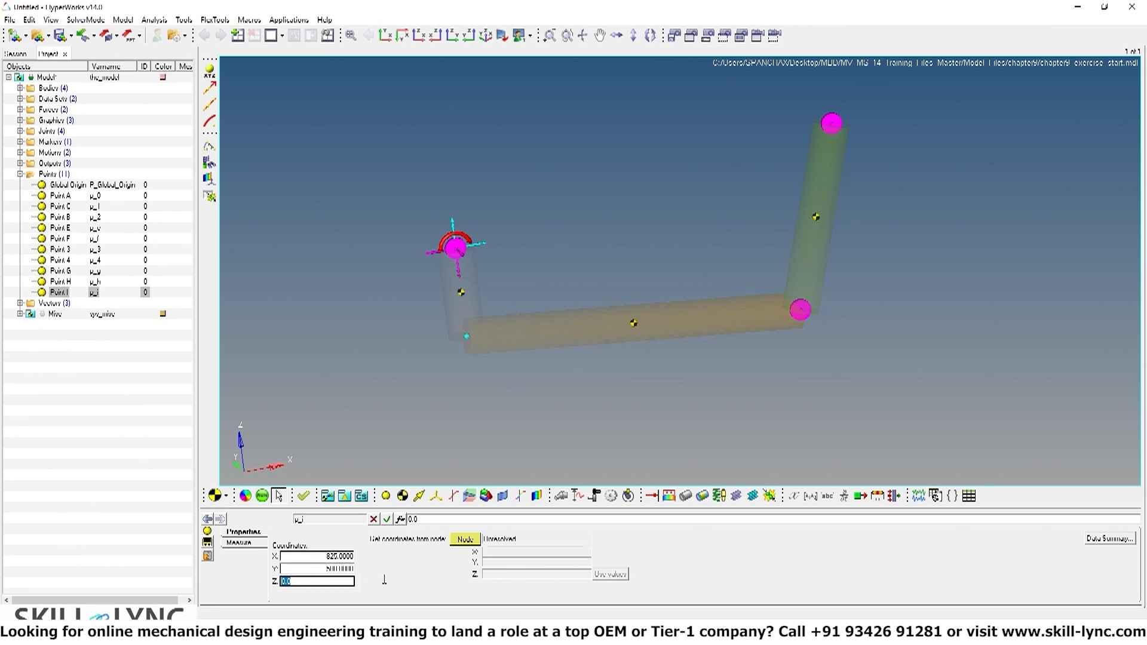
{"action": "type", "text": "1088"}
{"action": "left_click", "coordinate": [60, 271]}
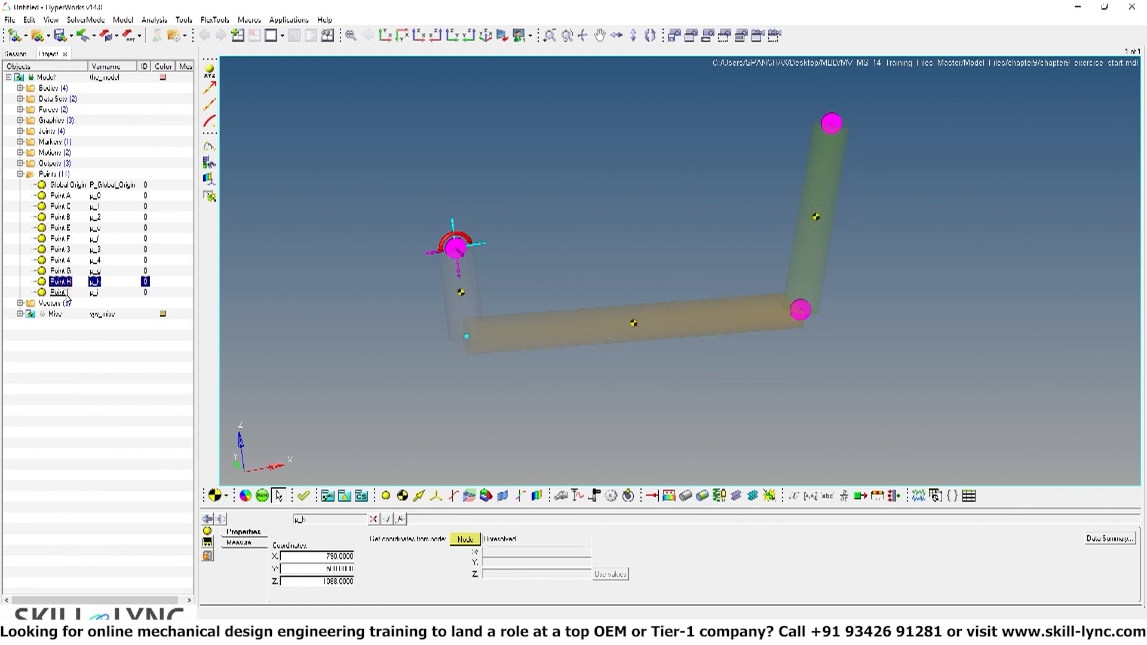
{"action": "left_click", "coordinate": [60, 292]}
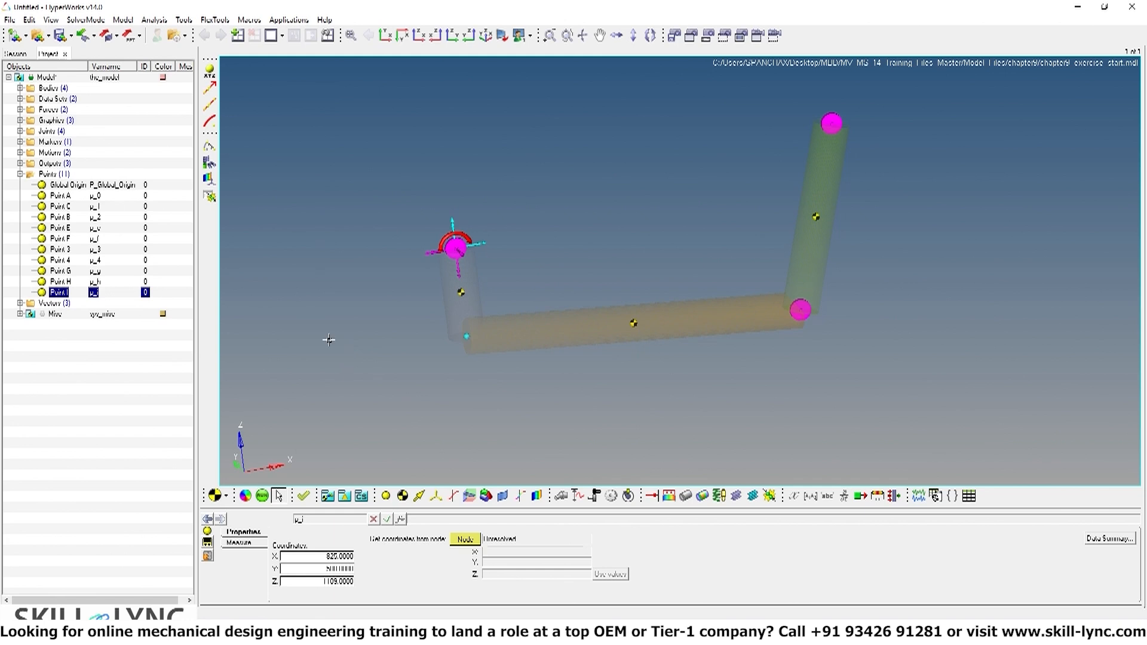
Add three single cylinder graphics to the model with their default labels
{"action": "left_click", "coordinate": [641, 395]}
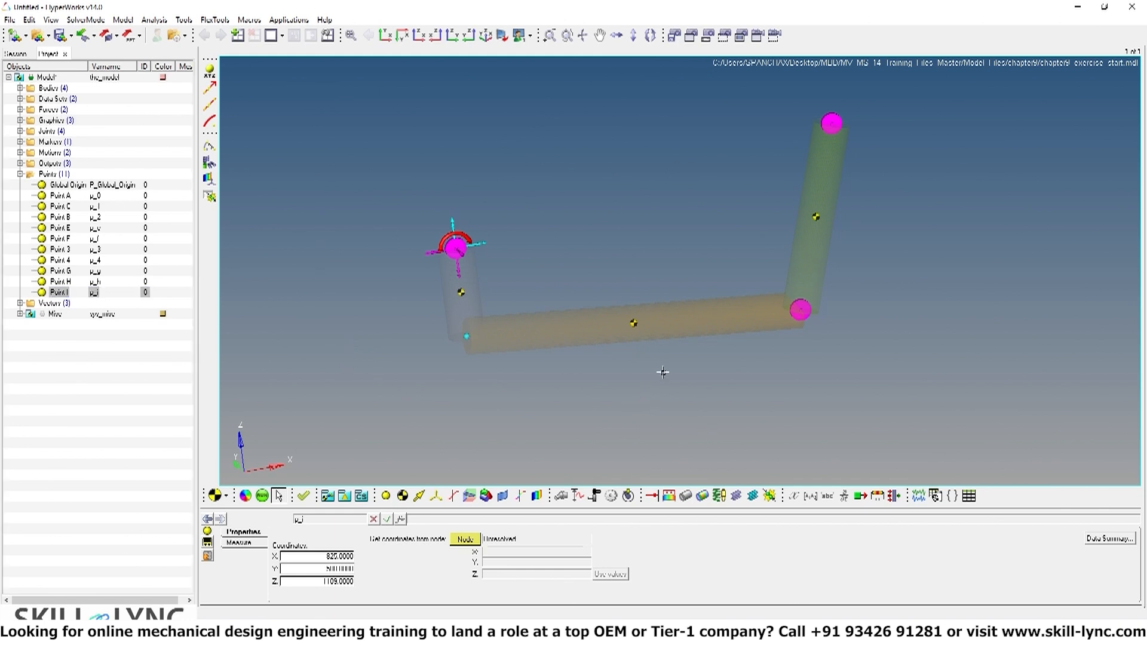
{"action": "key", "text": "f"}
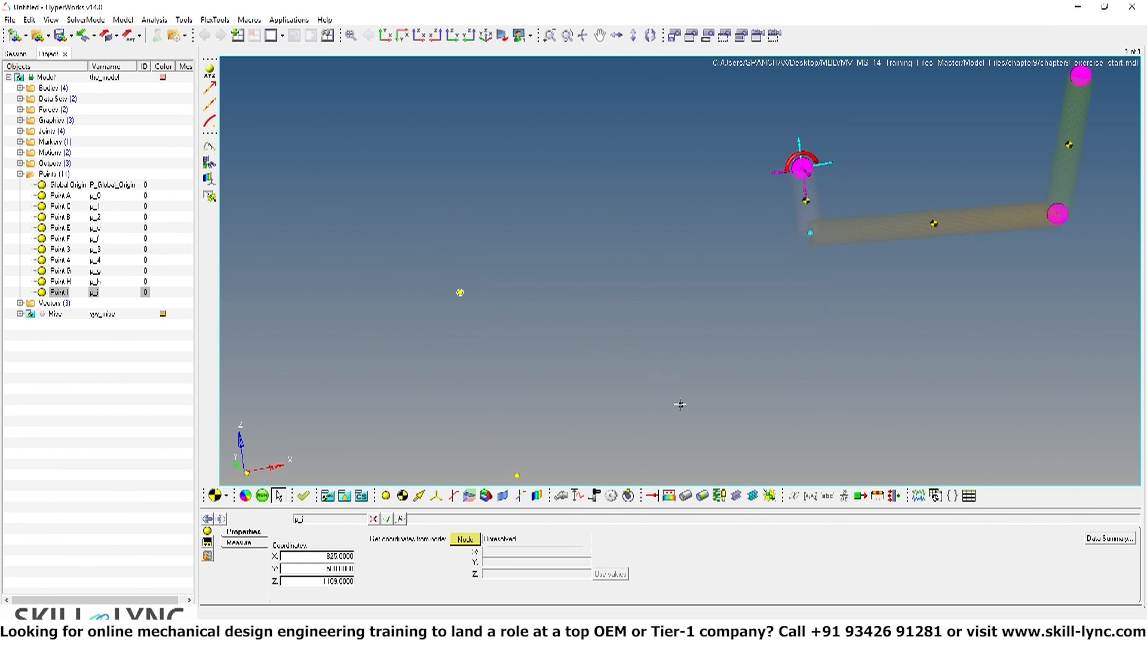
{"action": "left_click_drag", "start_coordinate": [681, 402], "coordinate": [480, 321], "text": "ctrl"}
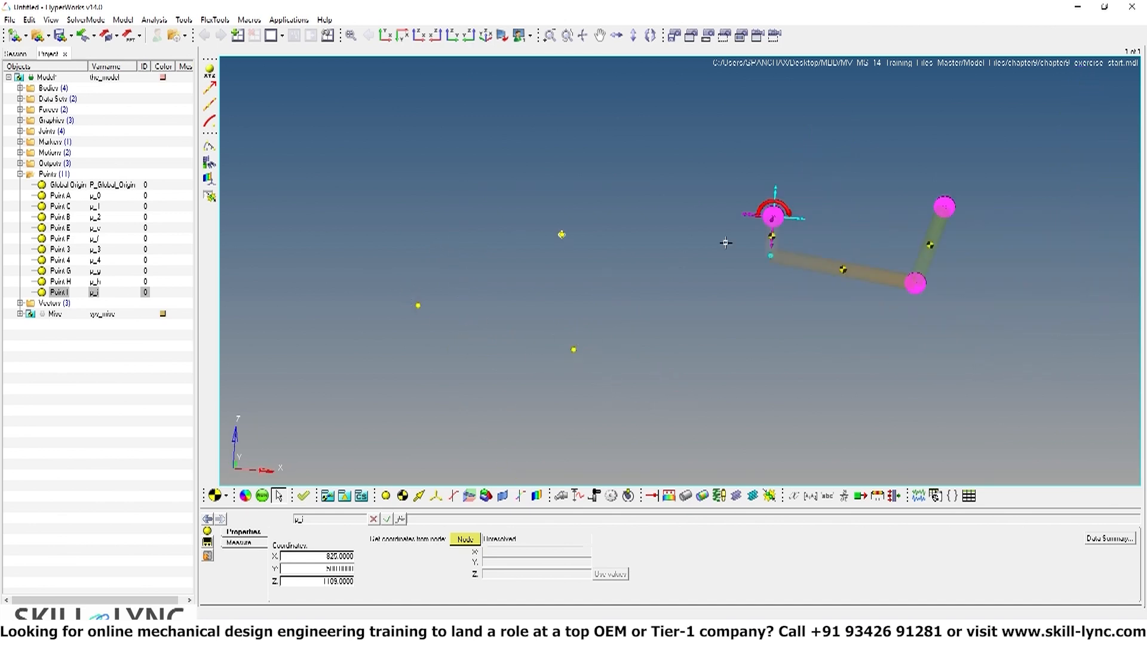
{"action": "scroll", "coordinate": [797, 358], "scroll_direction": "down", "scroll_amount": 1, "text": "ctrl"}
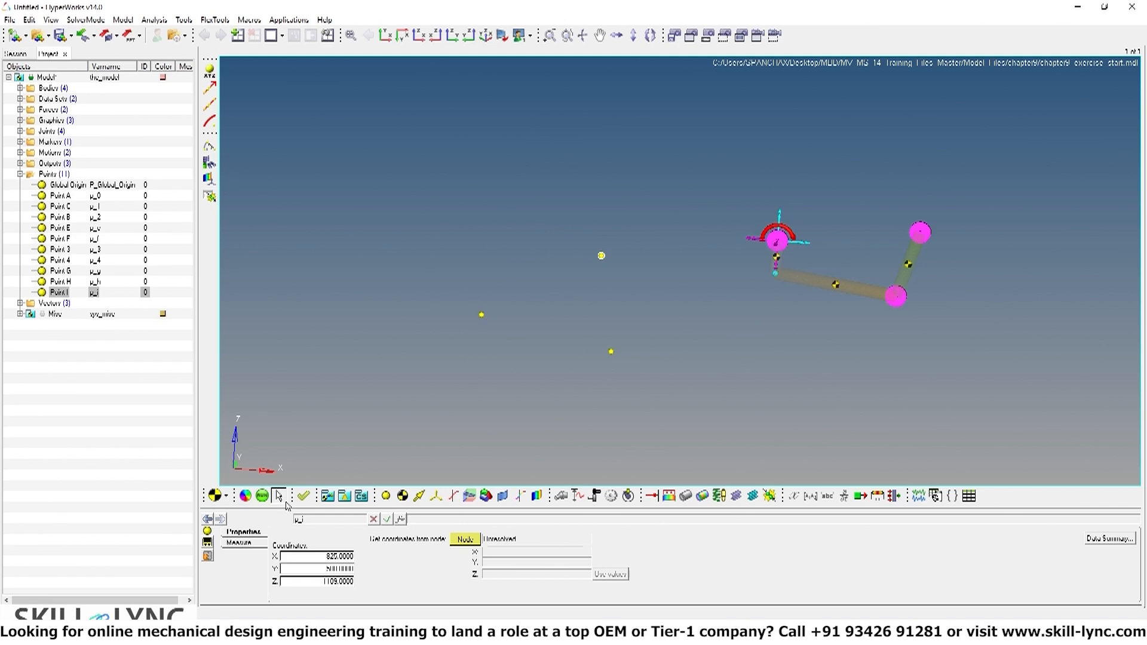
{"action": "right_click", "coordinate": [487, 497]}
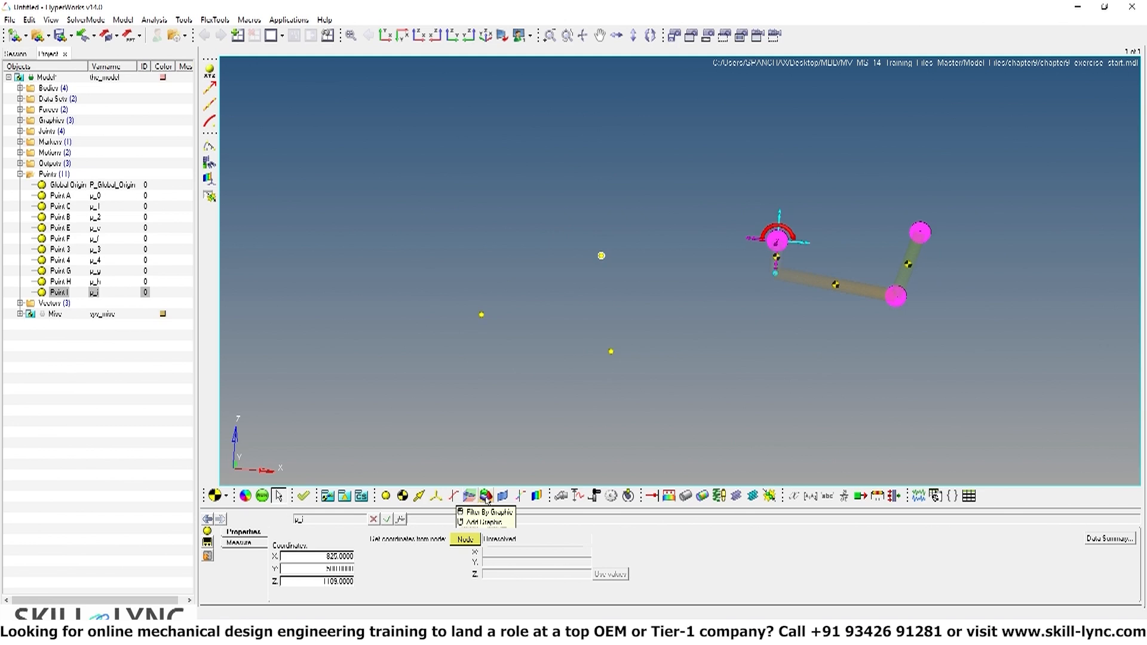
{"action": "left_click", "coordinate": [486, 497]}
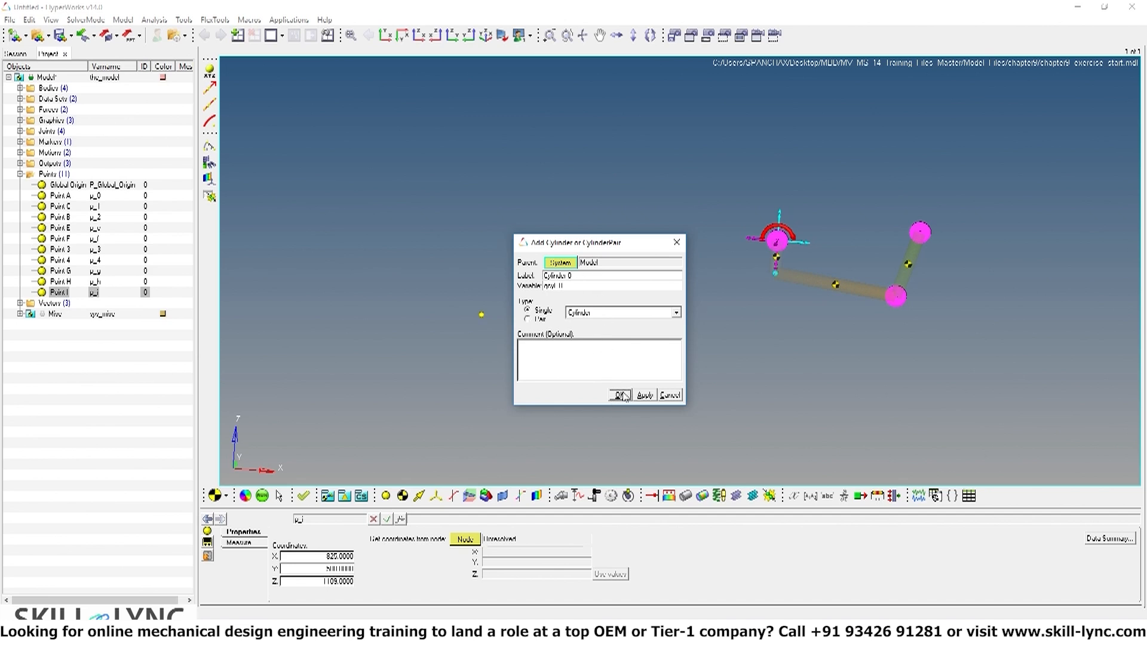
{"action": "left_click", "coordinate": [644, 394]}
{"action": "left_click", "coordinate": [644, 395]}
{"action": "left_click", "coordinate": [620, 394]}
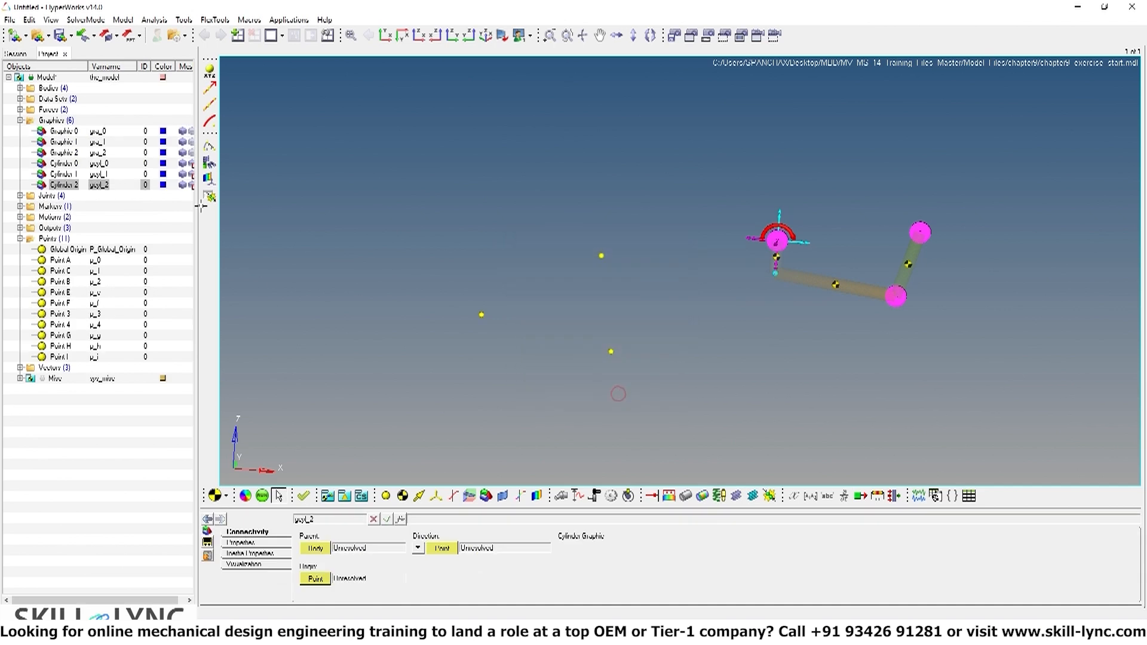
Define the connectivity of Cylinder 0 with parent Body 1, origin Point E and direction Point G
{"action": "left_click", "coordinate": [68, 165]}
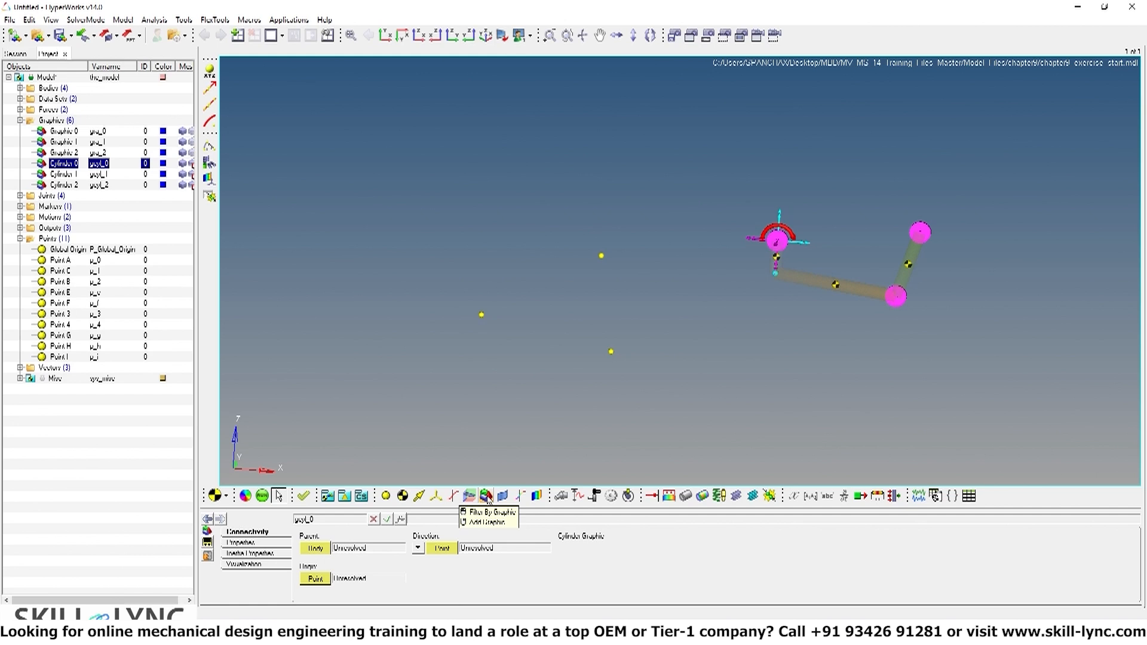
{"action": "left_click", "coordinate": [317, 548]}
{"action": "double_click", "coordinate": [323, 549]}
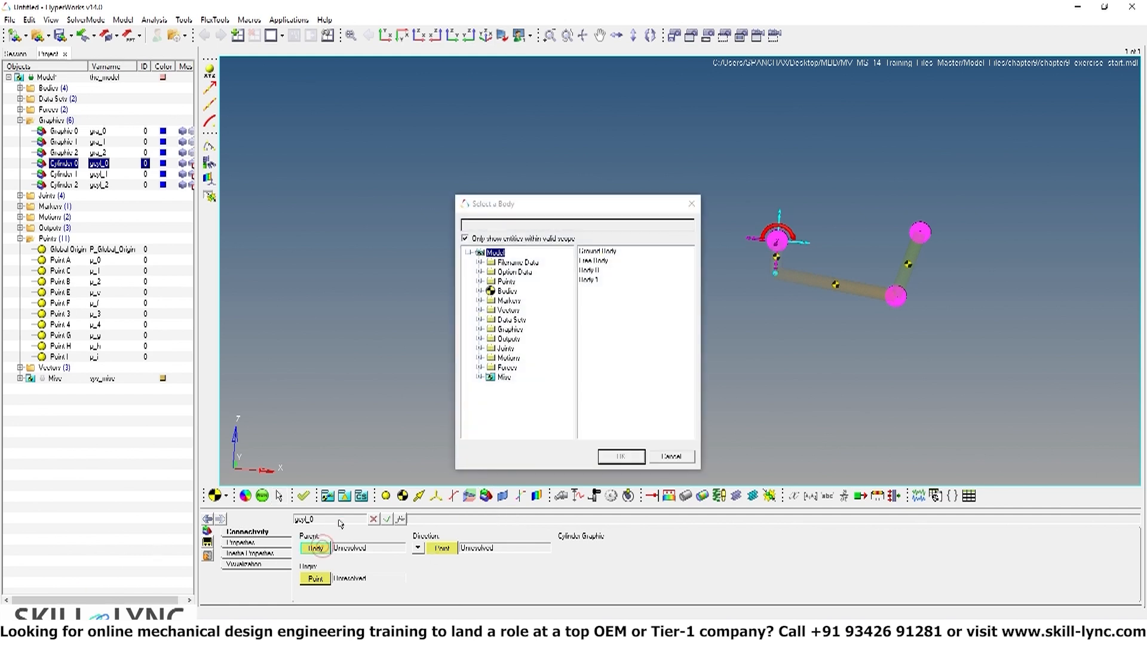
{"action": "left_click", "coordinate": [593, 279]}
{"action": "left_click", "coordinate": [634, 457]}
{"action": "left_click", "coordinate": [316, 579]}
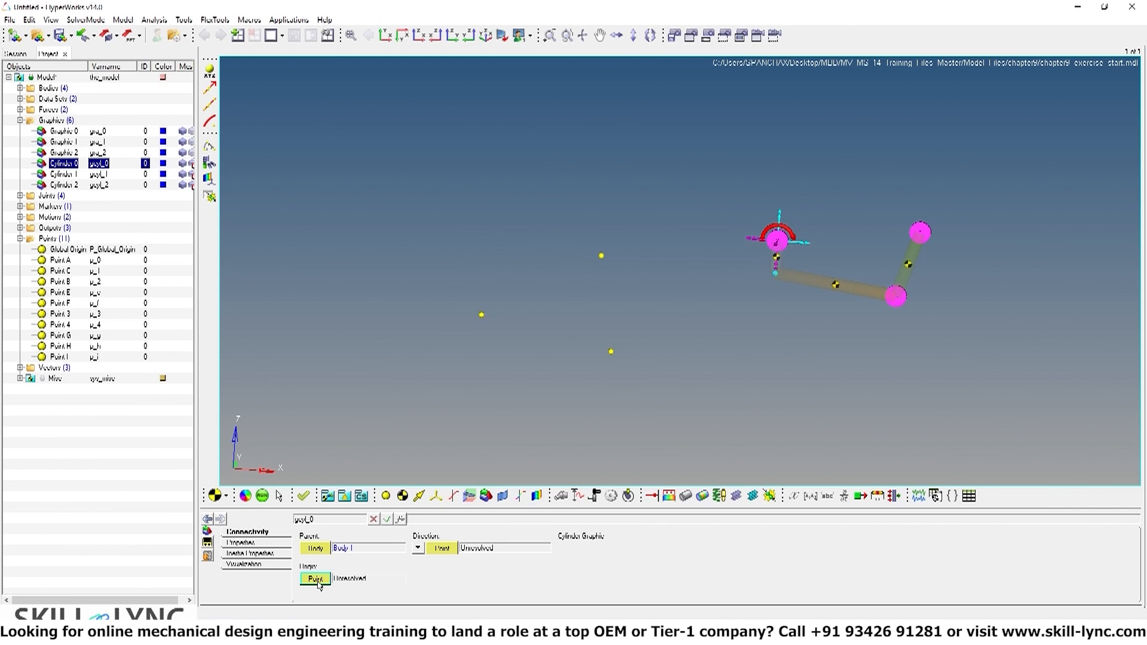
{"action": "double_click", "coordinate": [319, 580]}
{"action": "left_click", "coordinate": [600, 289]}
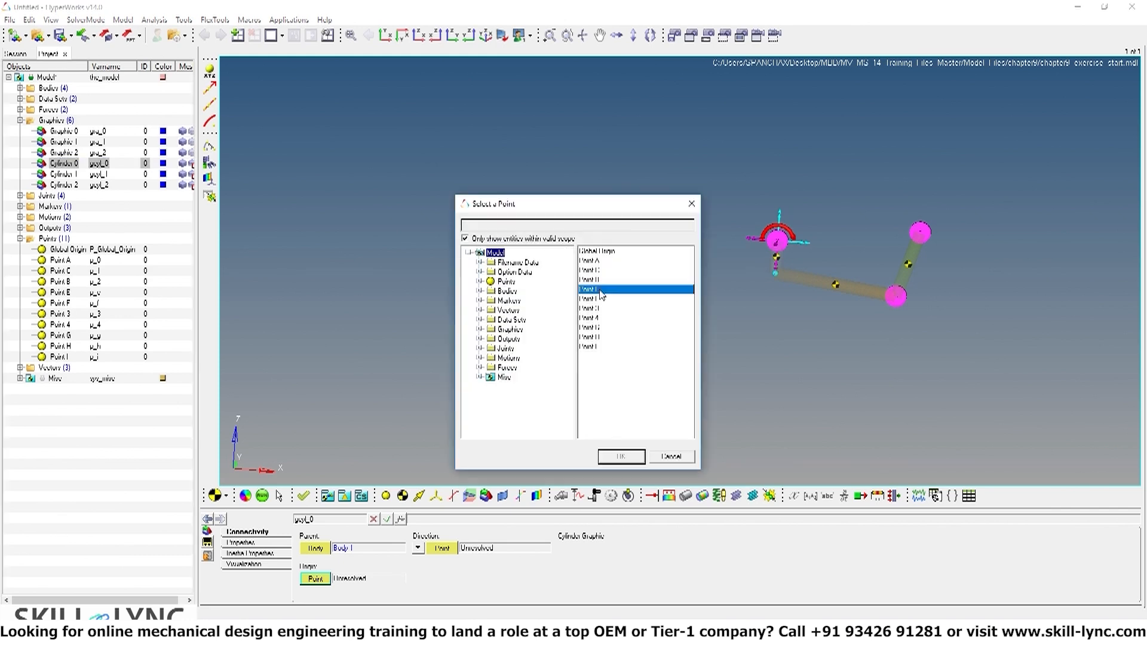
{"action": "type", "text": "p_g"}
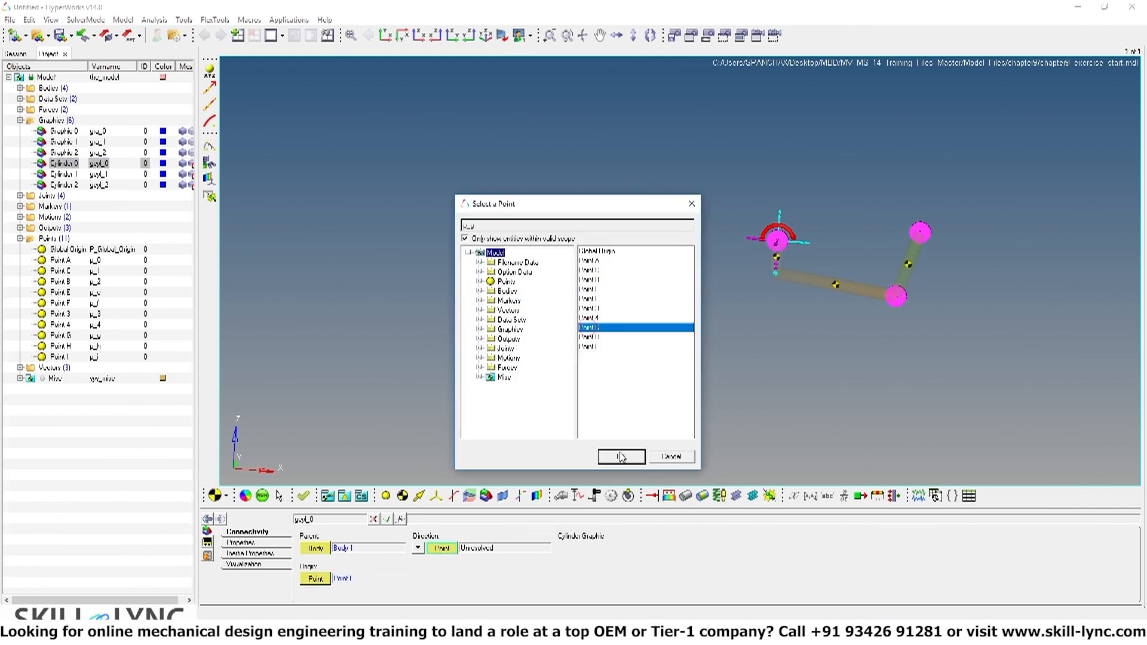
{"action": "left_click", "coordinate": [621, 457]}
Set Radius 1 of Cylinder 0 to 2
{"action": "left_click", "coordinate": [244, 542]}
{"action": "left_click", "coordinate": [580, 539]}
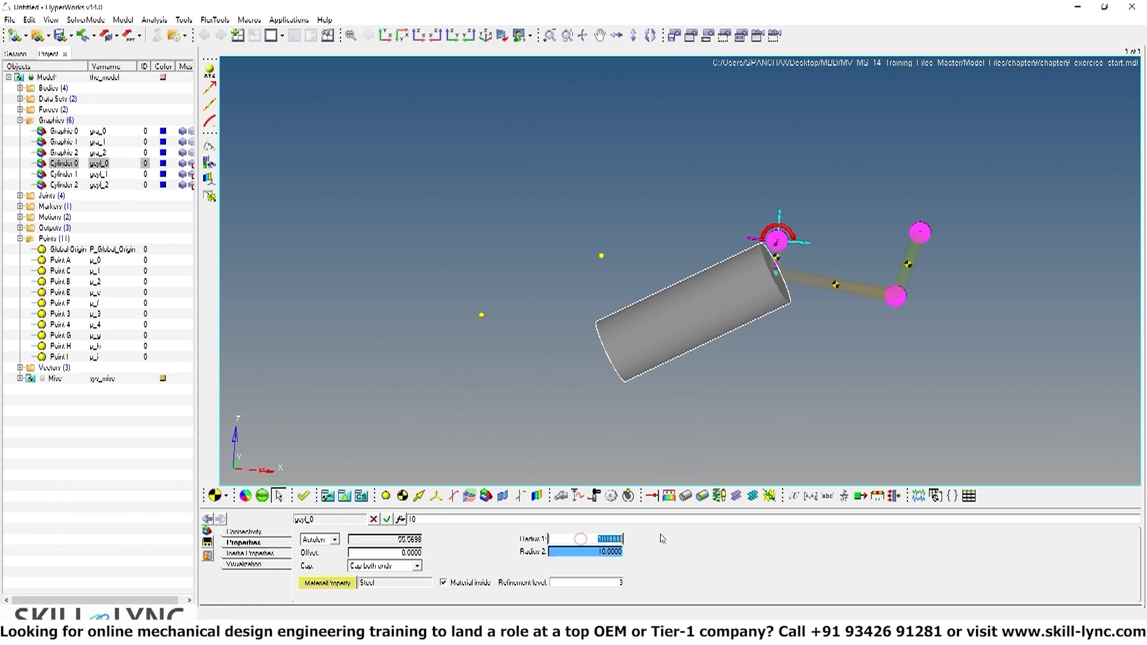
{"action": "type", "text": "2"}
{"action": "key", "text": "Return"}
{"action": "left_click_drag", "start_coordinate": [844, 196], "coordinate": [828, 156], "text": "ctrl"}
Define the connectivity of Cylinder 1 with parent Body 1, origin Point G and direction Point H
{"action": "left_click", "coordinate": [62, 174]}
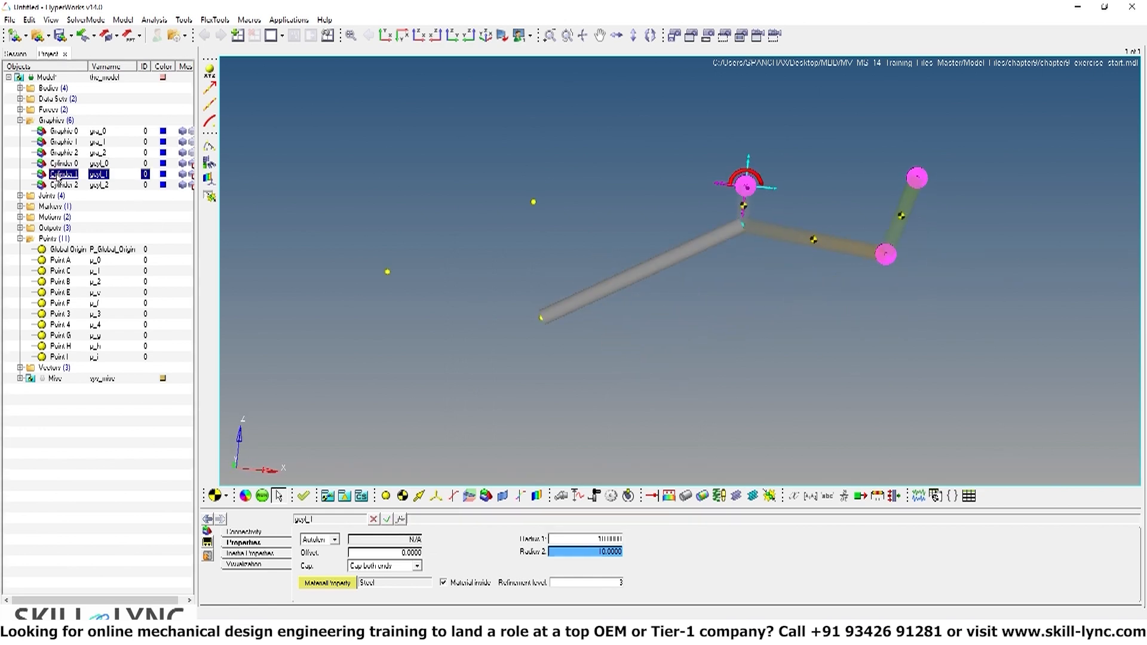
{"action": "left_click", "coordinate": [245, 532]}
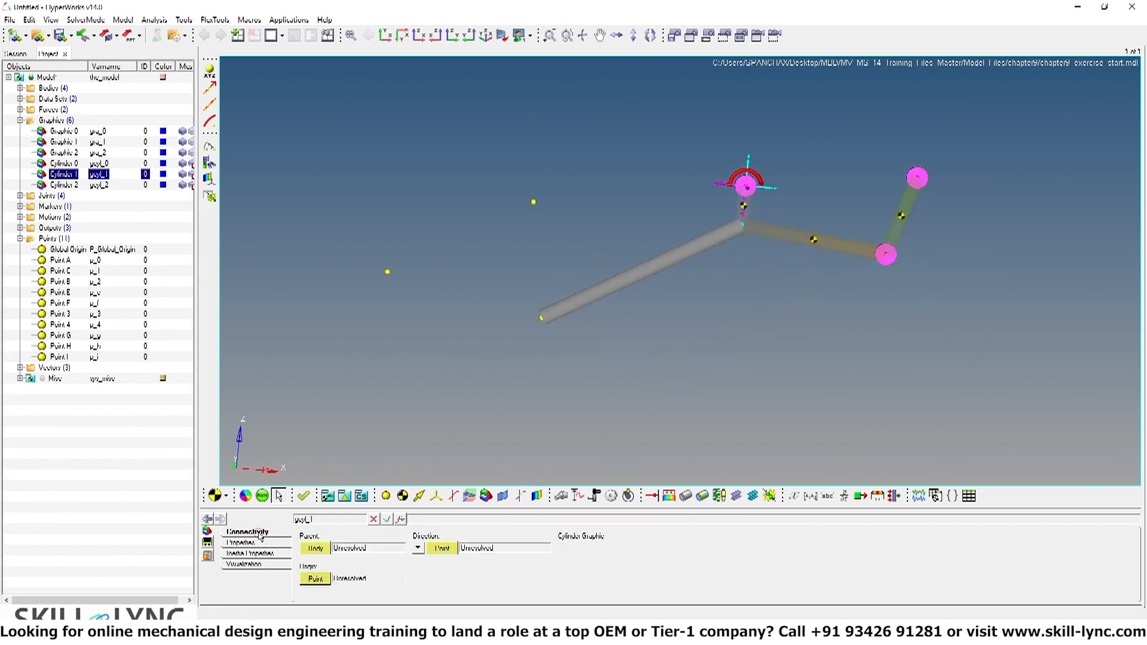
{"action": "double_click", "coordinate": [317, 548]}
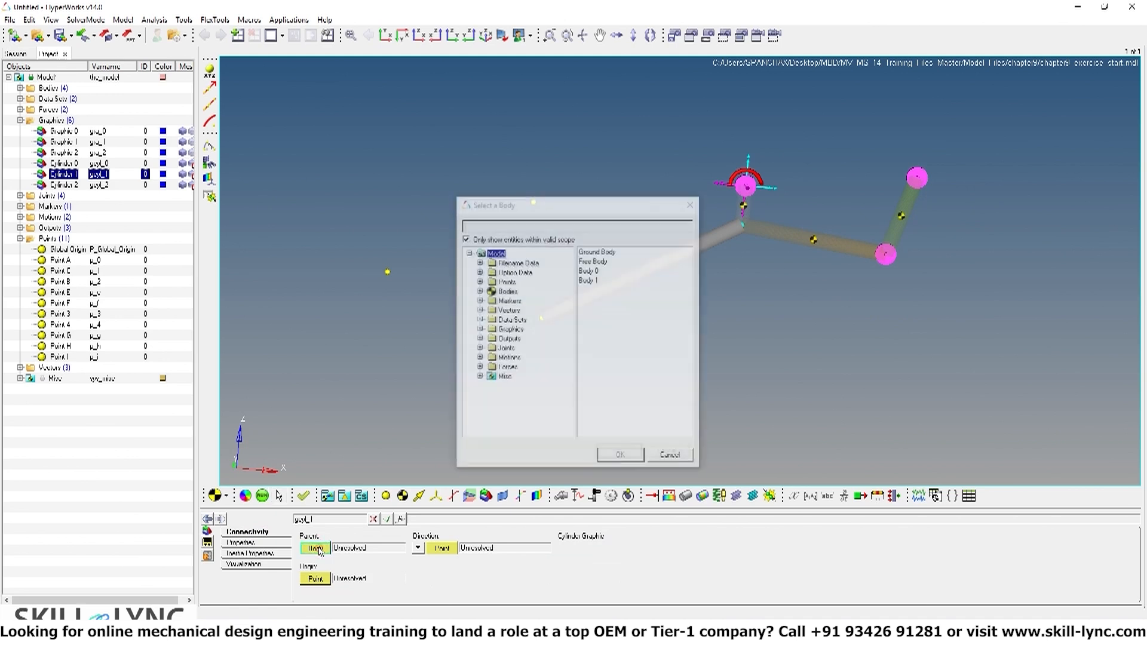
{"action": "left_click", "coordinate": [589, 280]}
{"action": "left_click", "coordinate": [620, 456]}
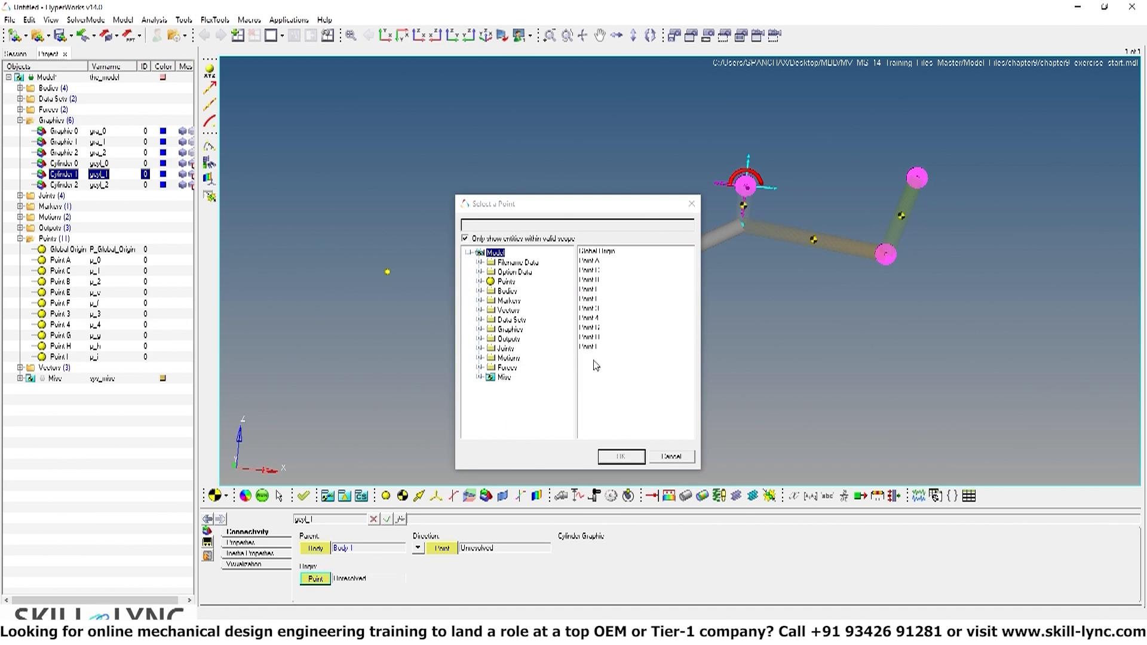
{"action": "left_click", "coordinate": [598, 328]}
{"action": "left_click", "coordinate": [621, 457]}
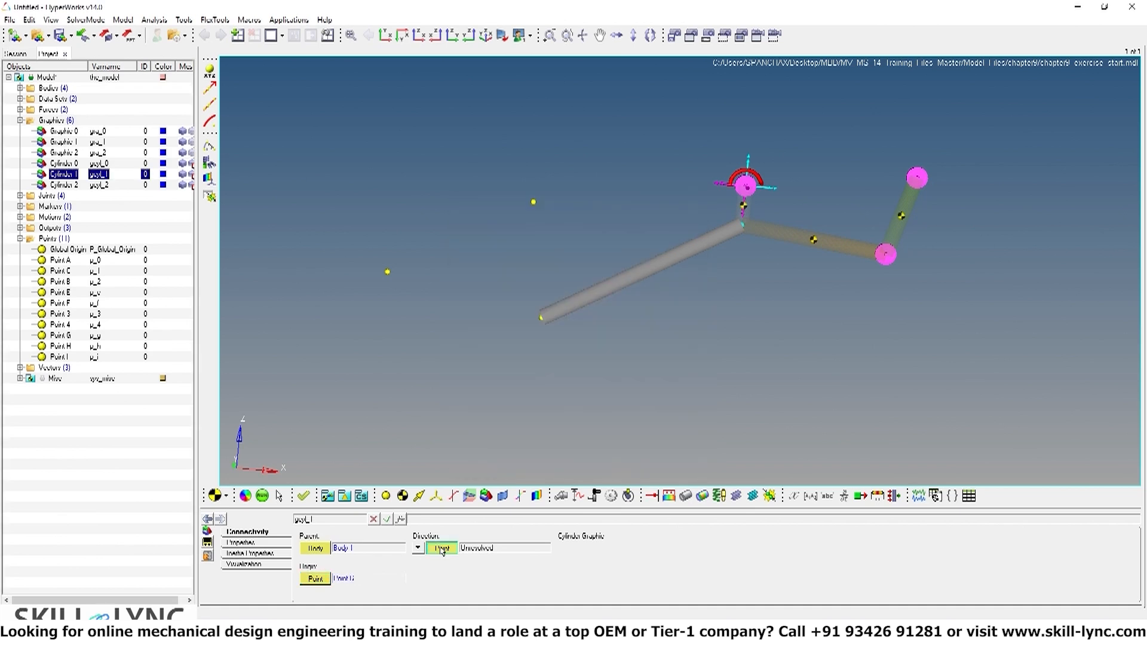
{"action": "left_click", "coordinate": [591, 337]}
{"action": "left_click", "coordinate": [621, 457]}
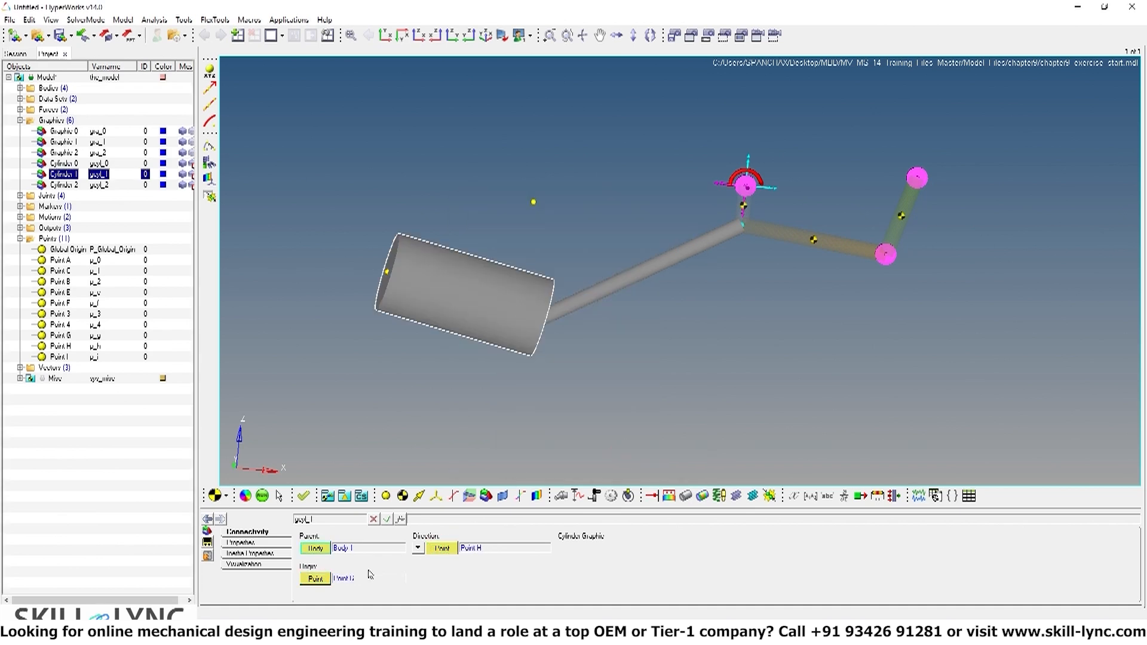
Set Radius 1 of Cylinder 1 to 2
{"action": "left_click", "coordinate": [253, 543]}
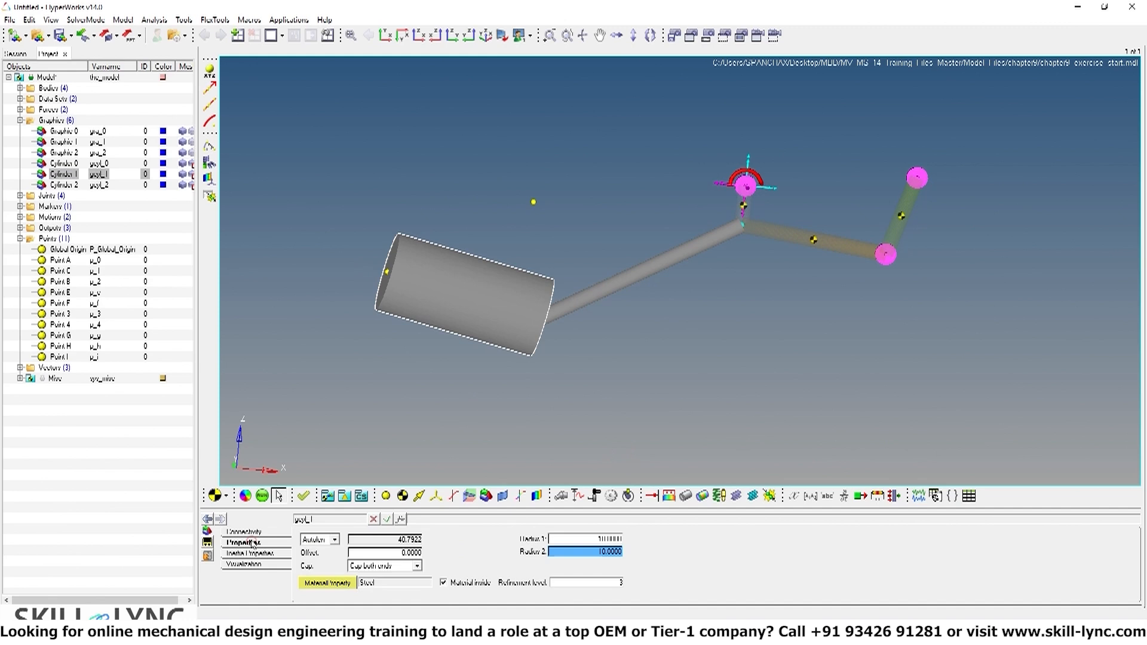
{"action": "left_click", "coordinate": [593, 538]}
{"action": "type", "text": "2"}
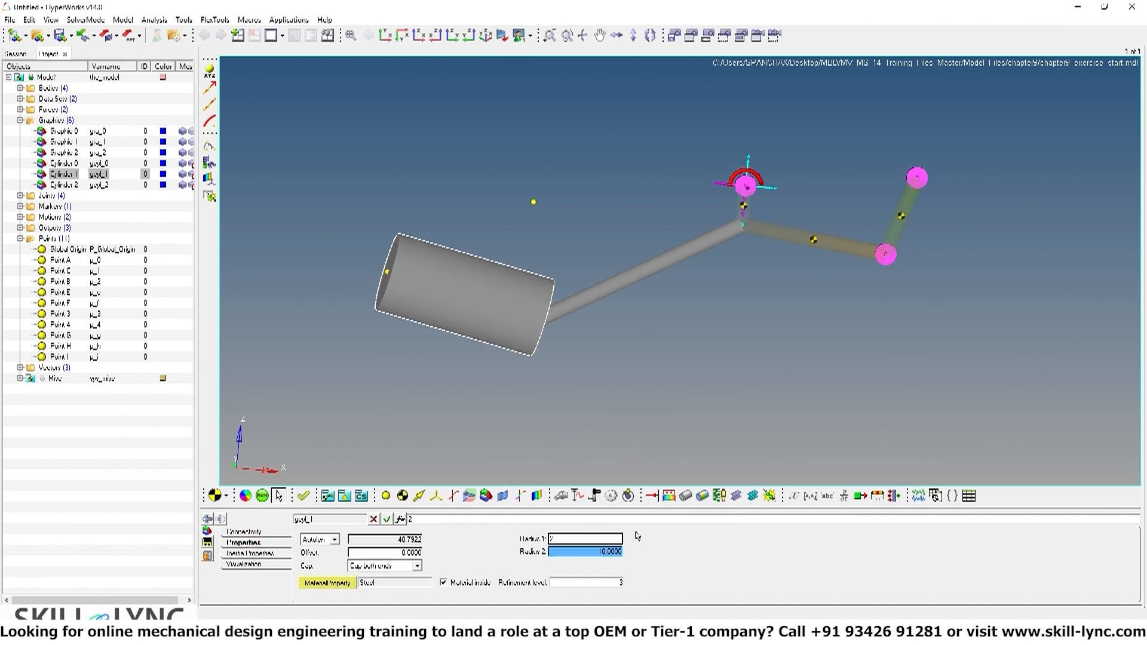
{"action": "key", "text": "Return"}
{"action": "scroll", "coordinate": [653, 382], "scroll_direction": "down", "scroll_amount": 3}
{"action": "left_click_drag", "start_coordinate": [741, 385], "coordinate": [824, 389], "text": "ctrl"}
{"action": "right_click_drag", "start_coordinate": [824, 392], "coordinate": [719, 368], "text": "ctrl"}
{"action": "left_click_drag", "start_coordinate": [720, 368], "coordinate": [720, 379], "text": "ctrl"}
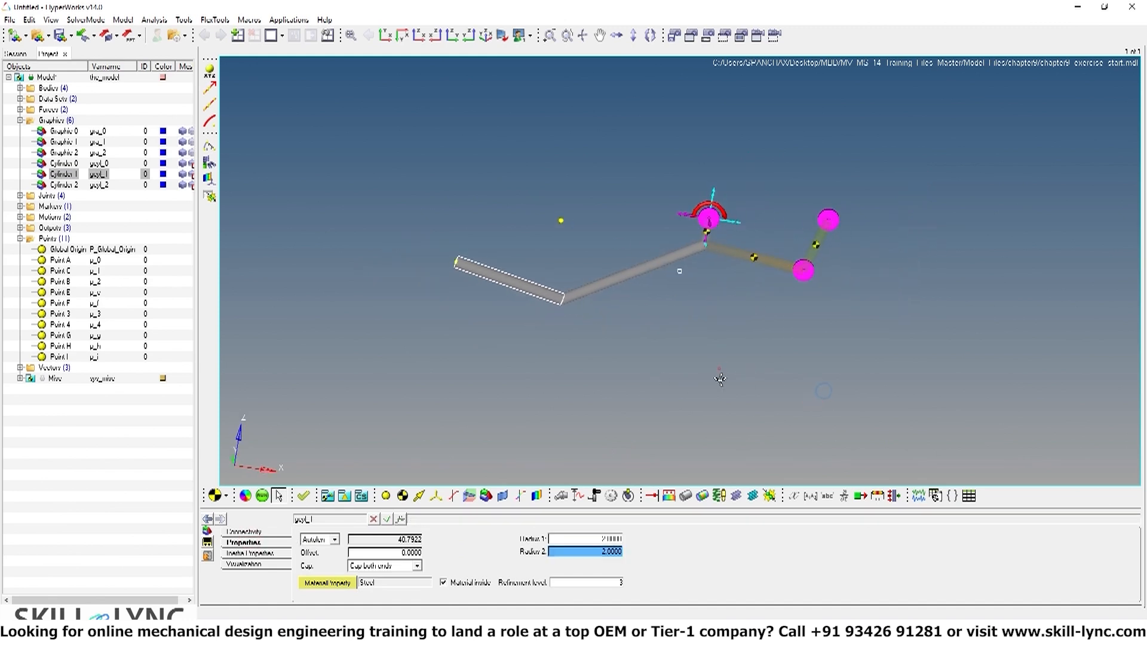
{"action": "left_click_drag", "start_coordinate": [794, 379], "coordinate": [809, 356], "text": "ctrl"}
{"action": "scroll", "coordinate": [749, 305], "scroll_direction": "up", "scroll_amount": 2}
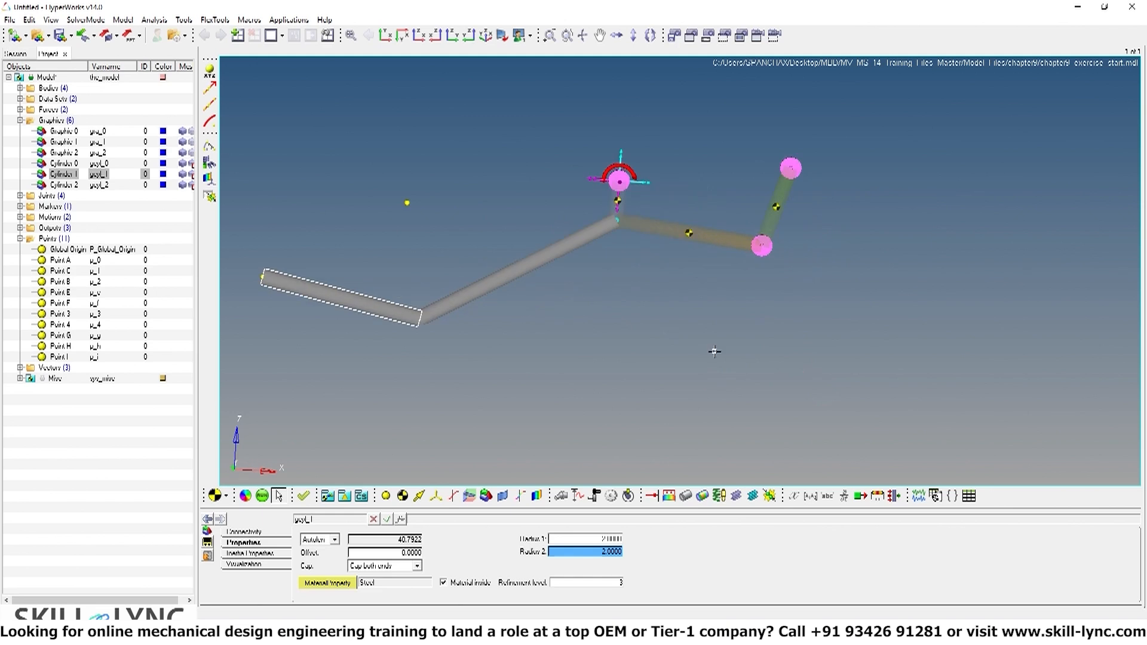
{"action": "right_click_drag", "start_coordinate": [714, 352], "coordinate": [849, 376], "text": "ctrl"}
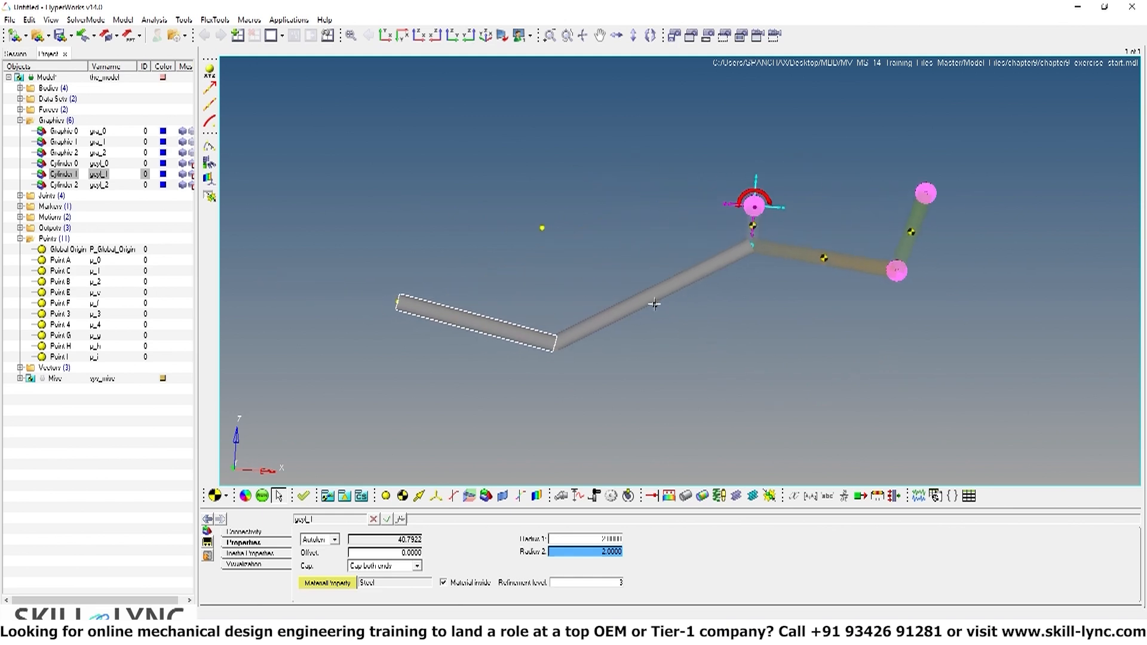
Check Body 1, and define the connectivity of Cylinder 2 with parent Body 1, origin Point H and direction Point I
{"action": "left_click", "coordinate": [20, 88]}
{"action": "left_click", "coordinate": [60, 130]}
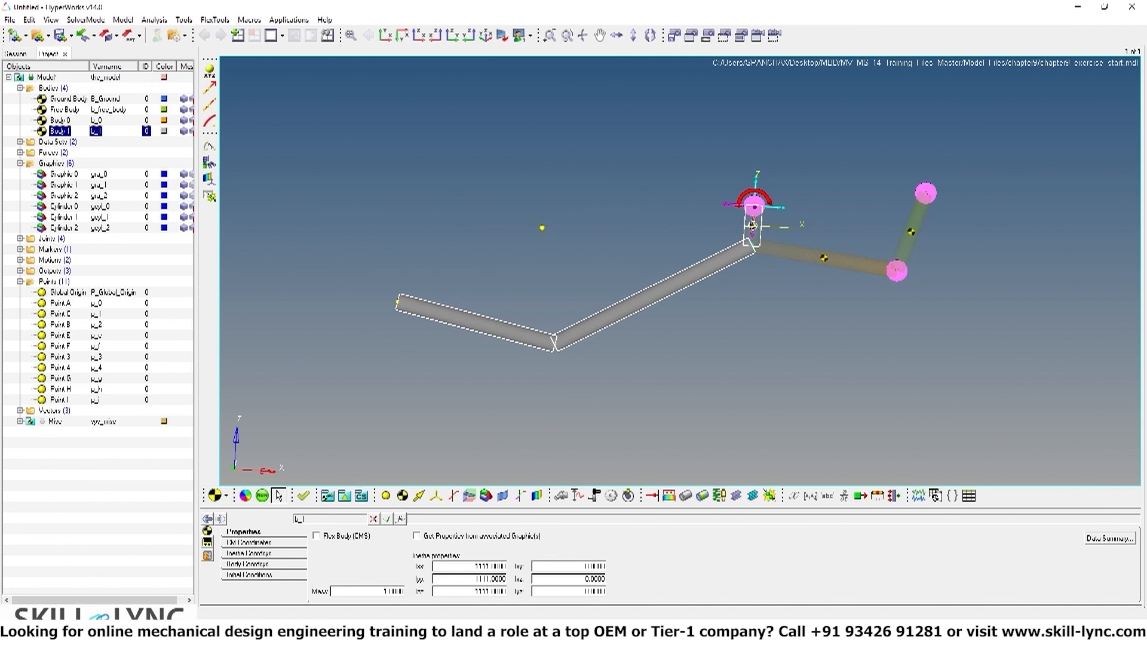
{"action": "left_click", "coordinate": [73, 228]}
{"action": "left_click", "coordinate": [250, 532]}
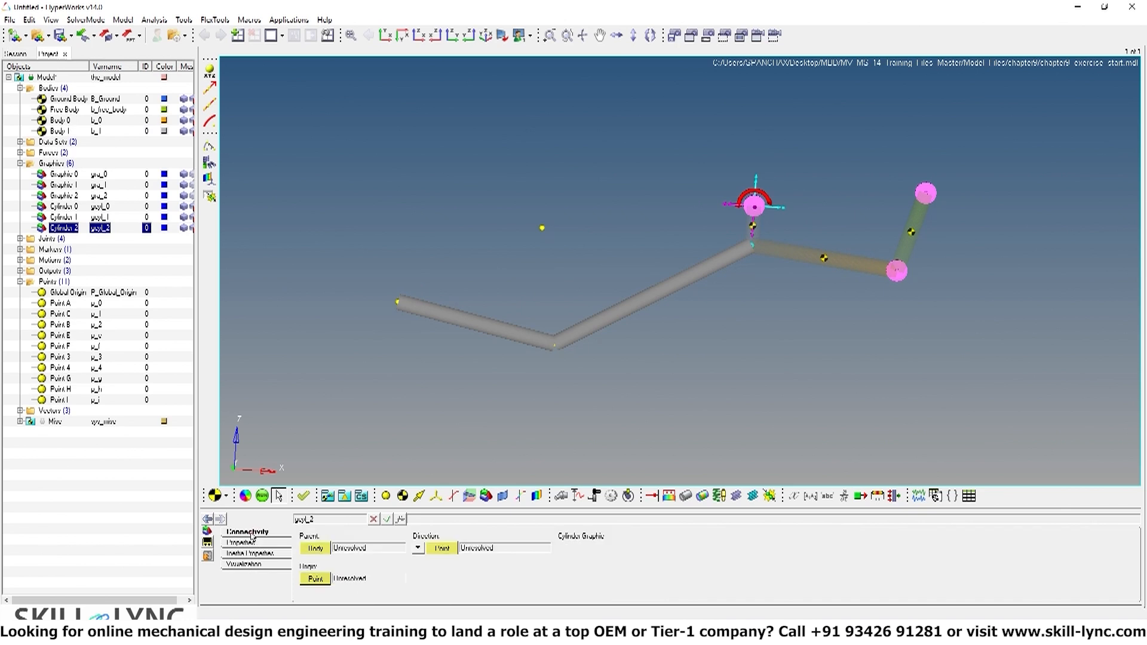
{"action": "left_click", "coordinate": [317, 550]}
{"action": "left_click", "coordinate": [594, 280]}
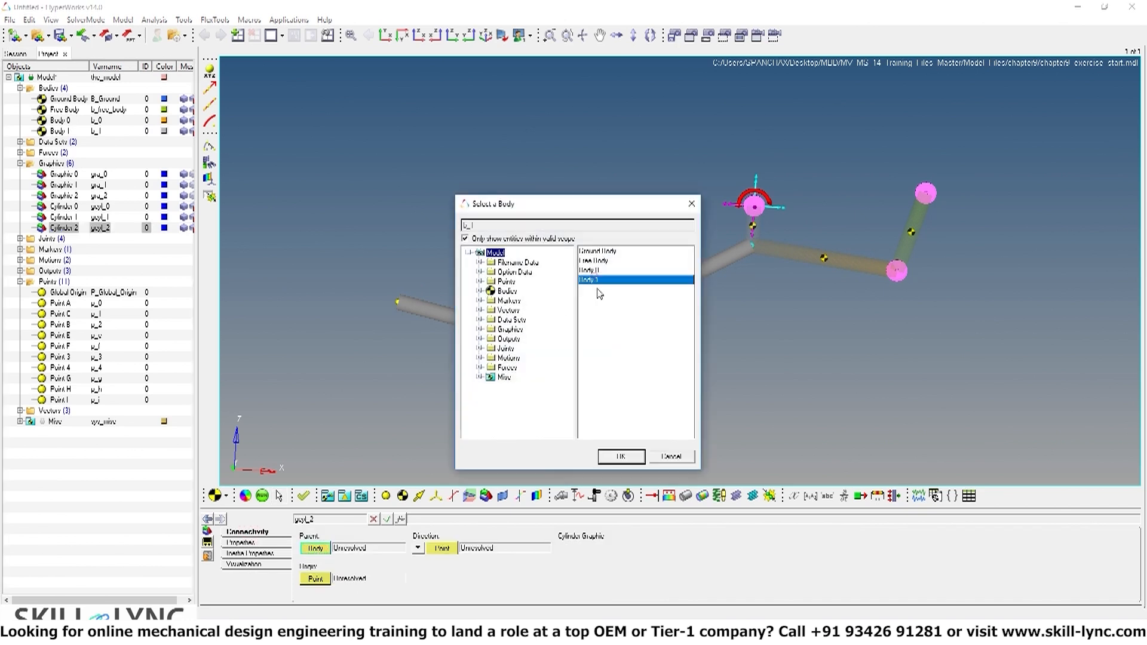
{"action": "left_click", "coordinate": [626, 457]}
{"action": "left_click", "coordinate": [316, 579]}
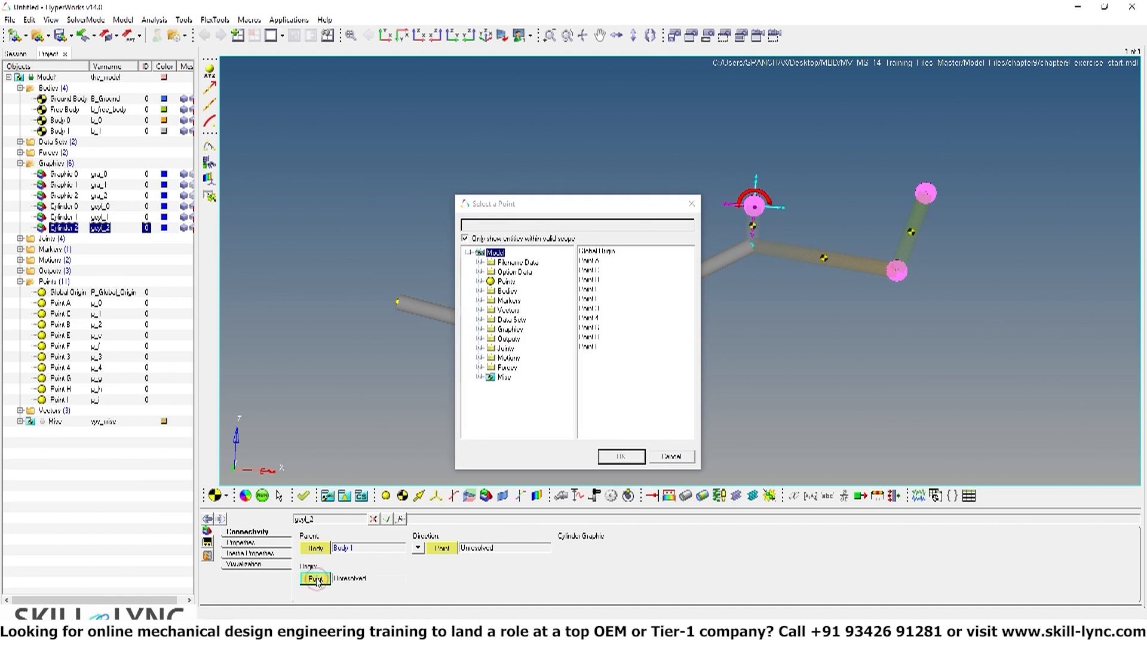
{"action": "left_click", "coordinate": [597, 338]}
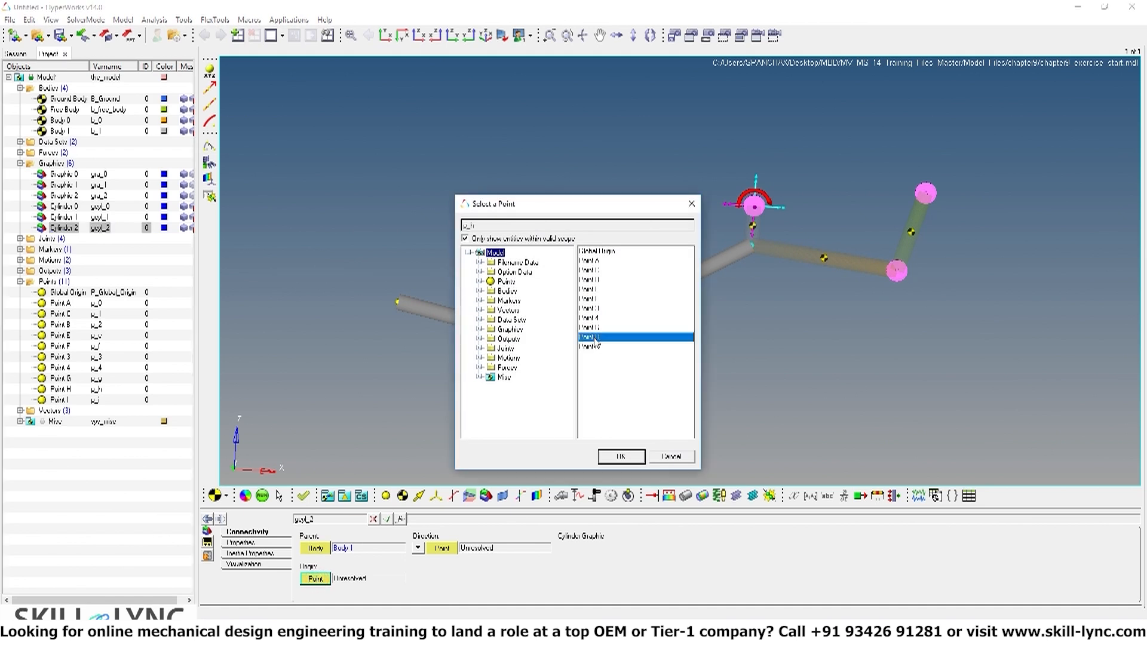
{"action": "left_click", "coordinate": [620, 457]}
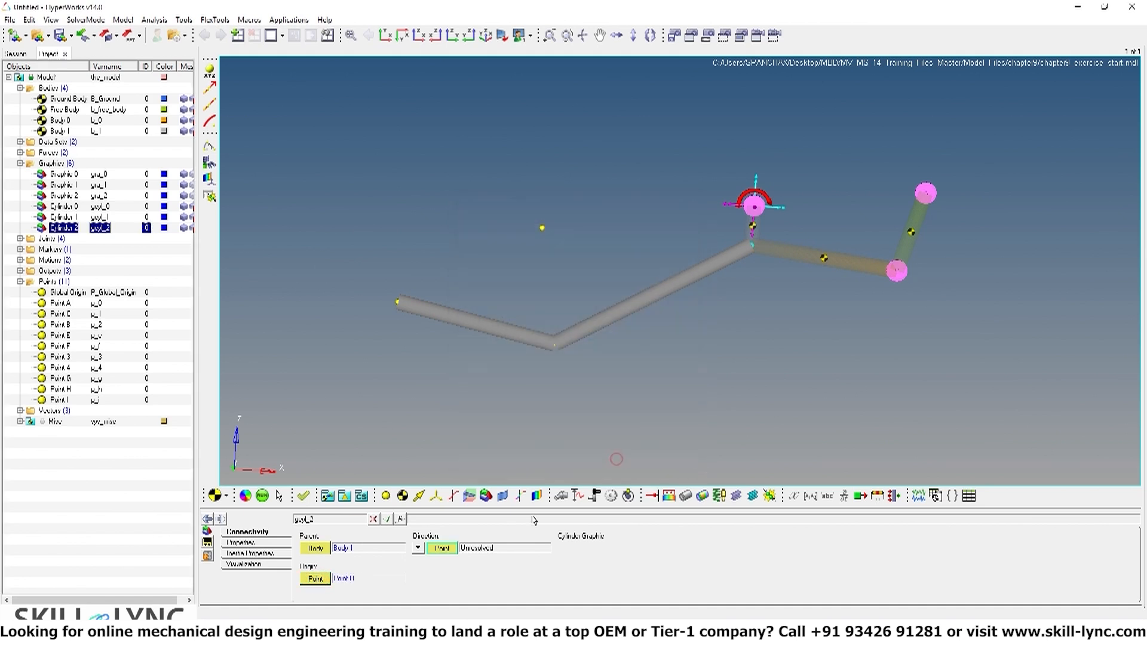
{"action": "left_click", "coordinate": [444, 548]}
{"action": "double_click", "coordinate": [614, 347]}
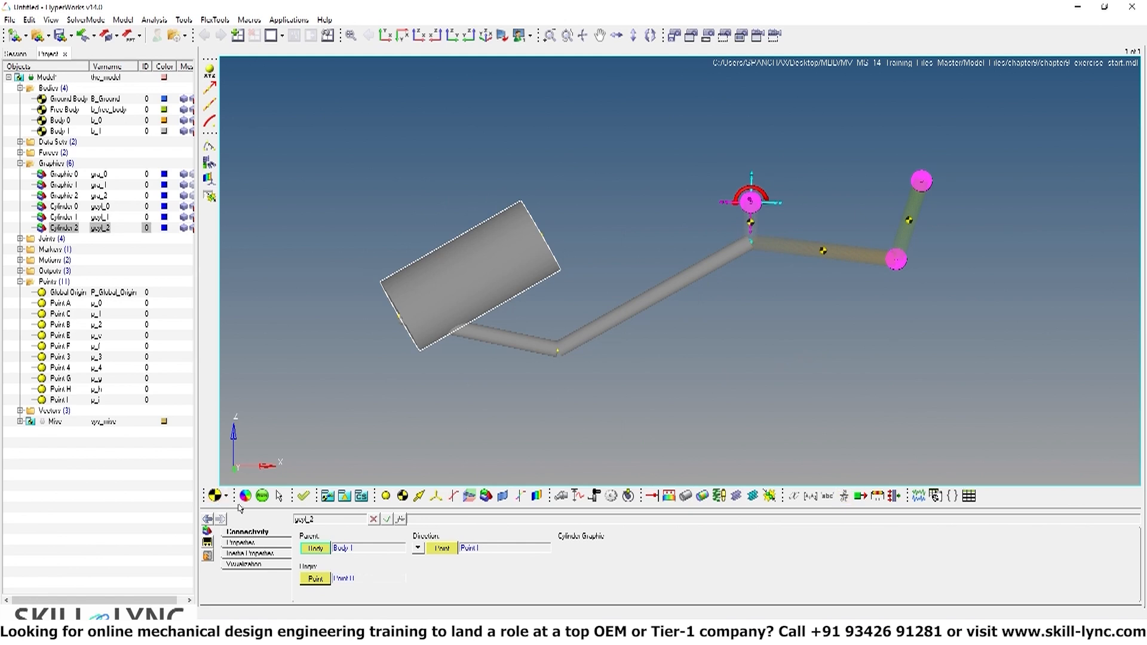
Set Radius 1 of Cylinder 2 to 2 and view the three connected cylinders
{"action": "left_click", "coordinate": [251, 542]}
{"action": "left_click", "coordinate": [602, 538]}
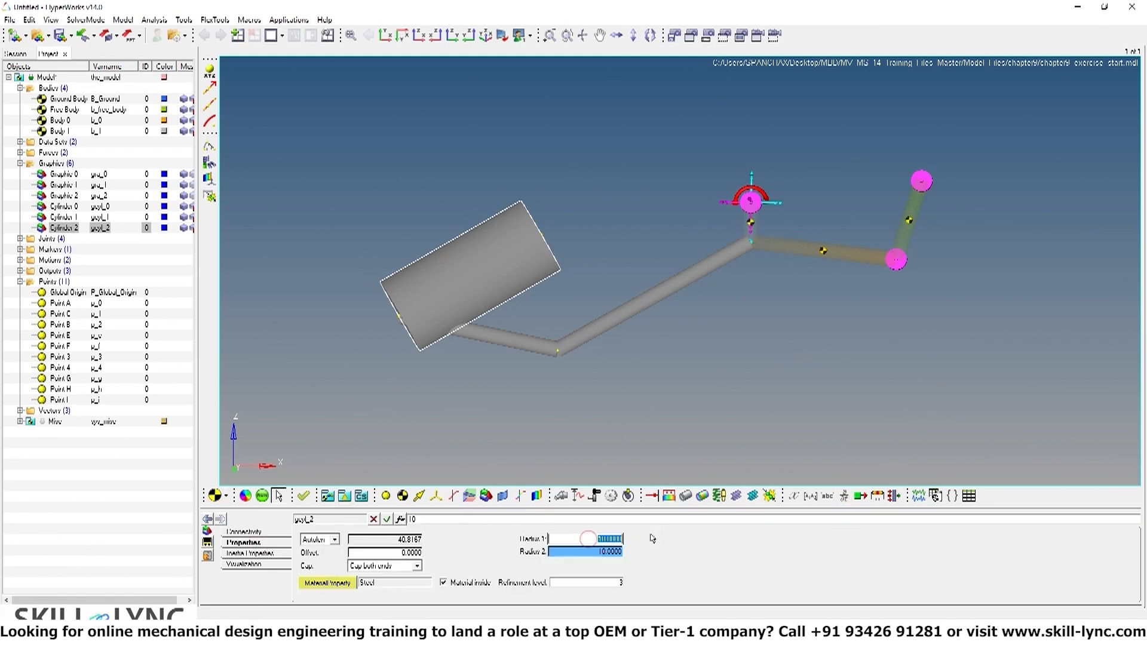
{"action": "type", "text": "2"}
{"action": "key", "text": "Return"}
{"action": "left_click_drag", "start_coordinate": [774, 399], "coordinate": [758, 413], "text": "ctrl"}
{"action": "scroll", "coordinate": [757, 382], "scroll_direction": "up", "scroll_amount": 1, "text": "ctrl"}
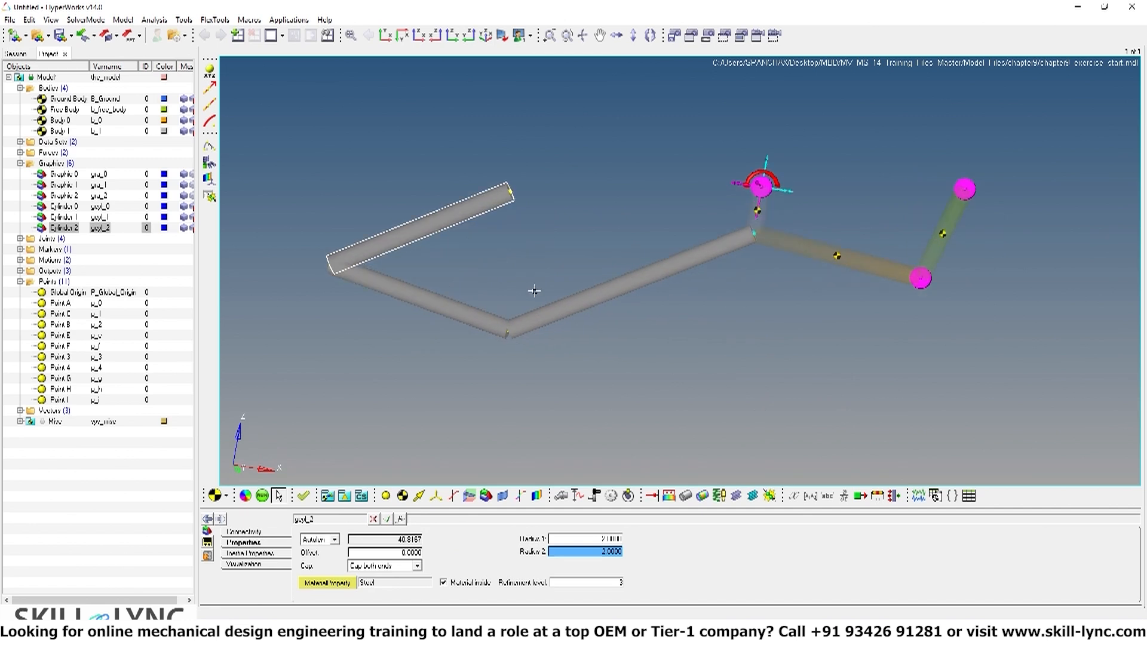
{"action": "left_click_drag", "start_coordinate": [616, 389], "coordinate": [621, 381], "text": "ctrl"}
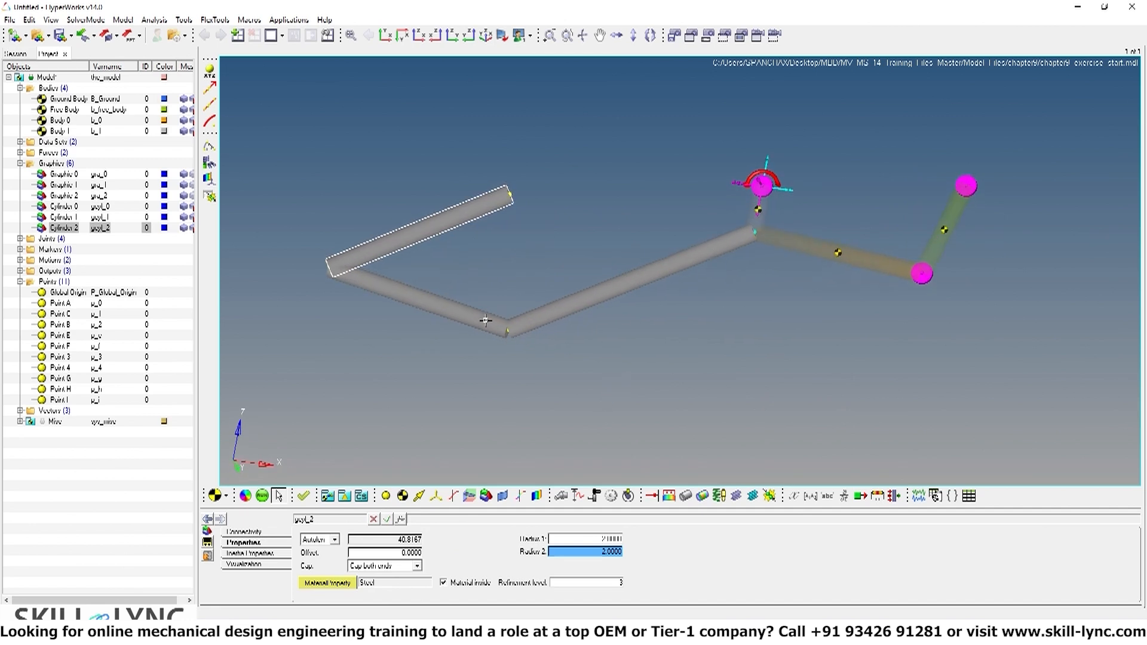
{"action": "left_click_drag", "start_coordinate": [712, 345], "coordinate": [714, 347], "text": "ctrl"}
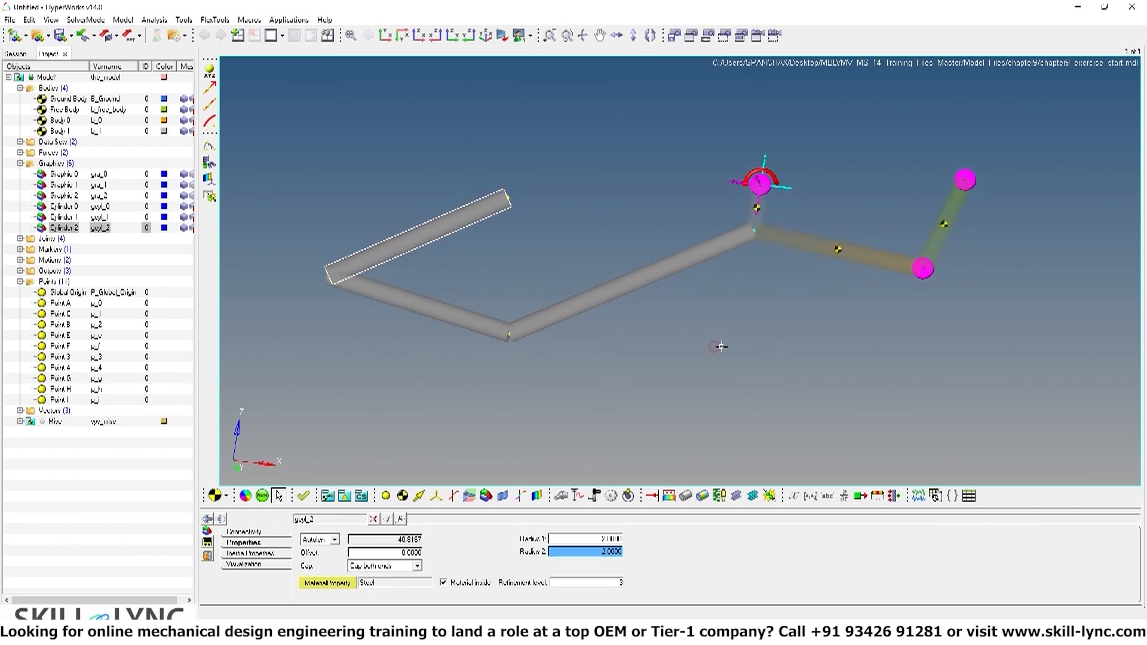
{"action": "left_click_drag", "start_coordinate": [715, 294], "coordinate": [741, 353], "text": "ctrl"}
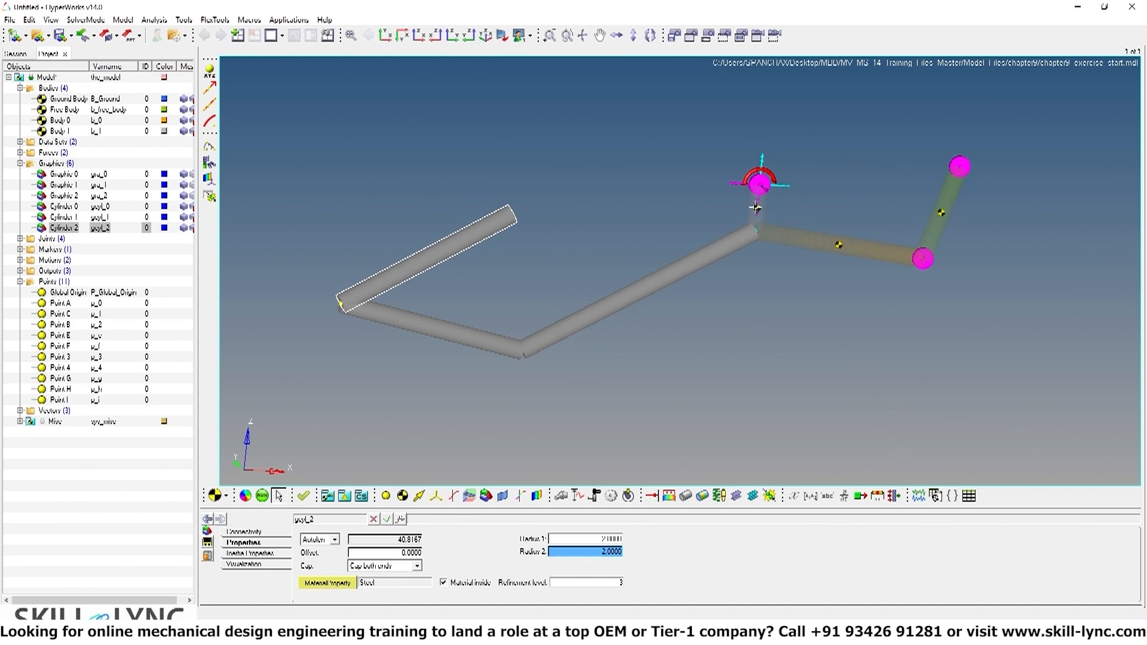
Set the origin of Body 1's center of mass coordinate system to Point G
{"action": "left_click", "coordinate": [63, 130]}
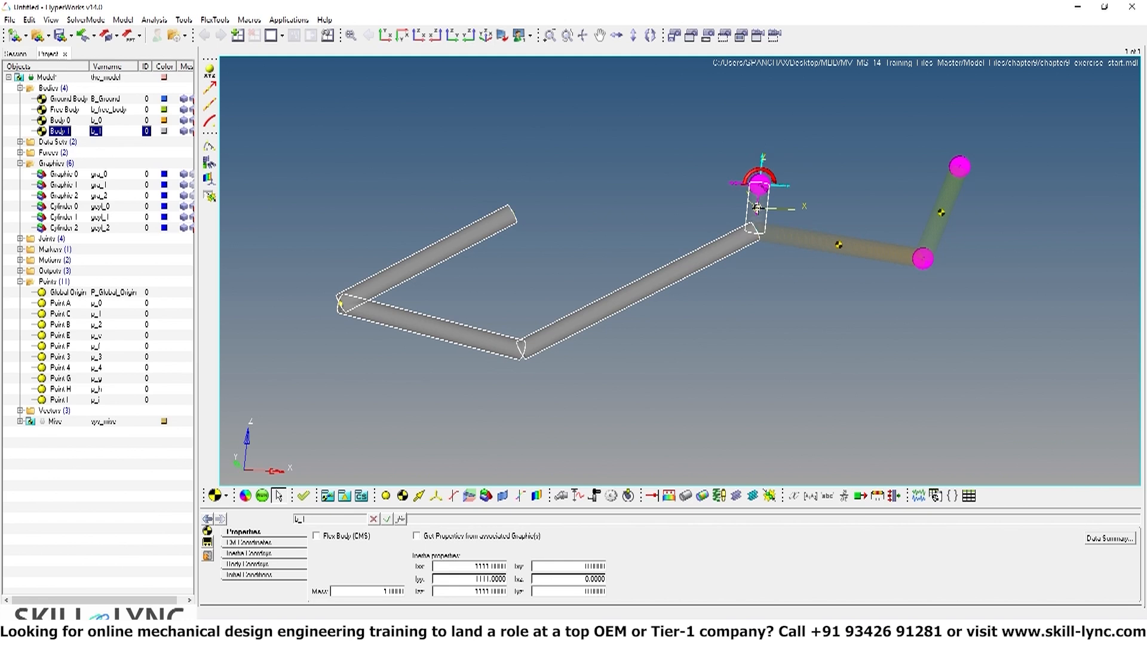
{"action": "left_click", "coordinate": [242, 543]}
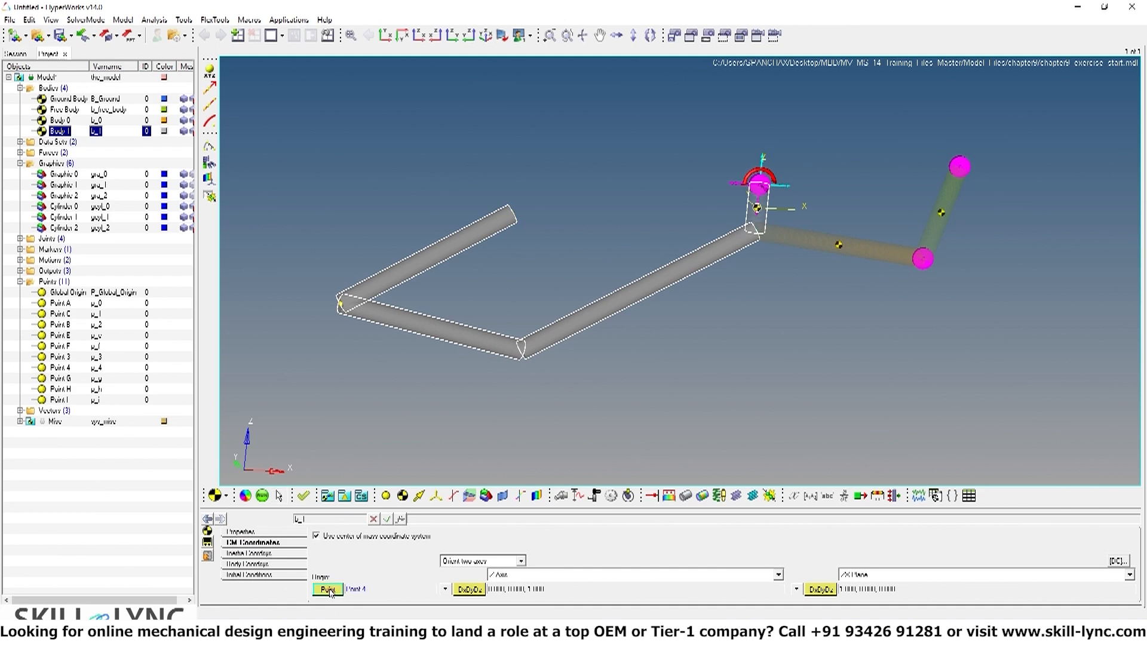
{"action": "left_click", "coordinate": [328, 589]}
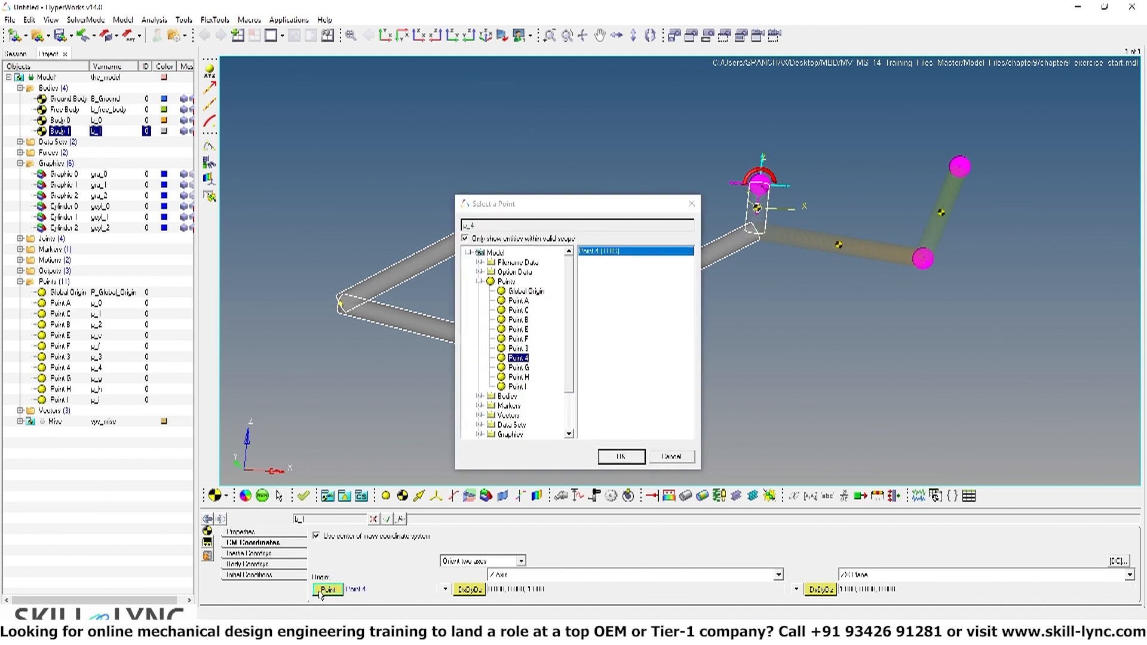
{"action": "left_click", "coordinate": [522, 368]}
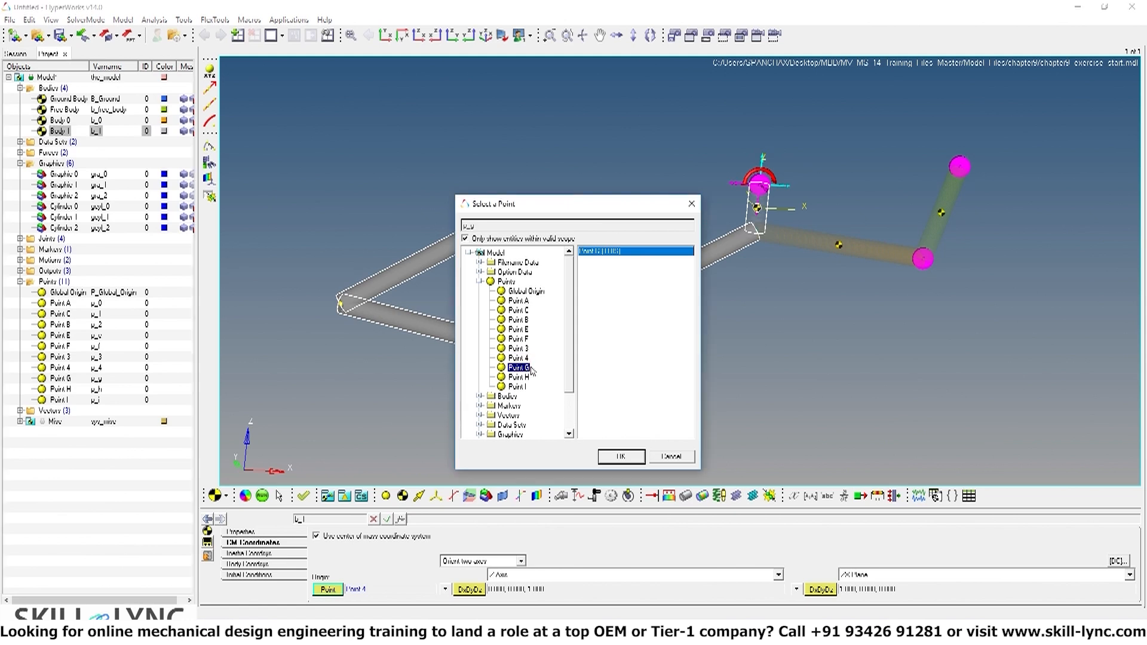
{"action": "left_click", "coordinate": [636, 457]}
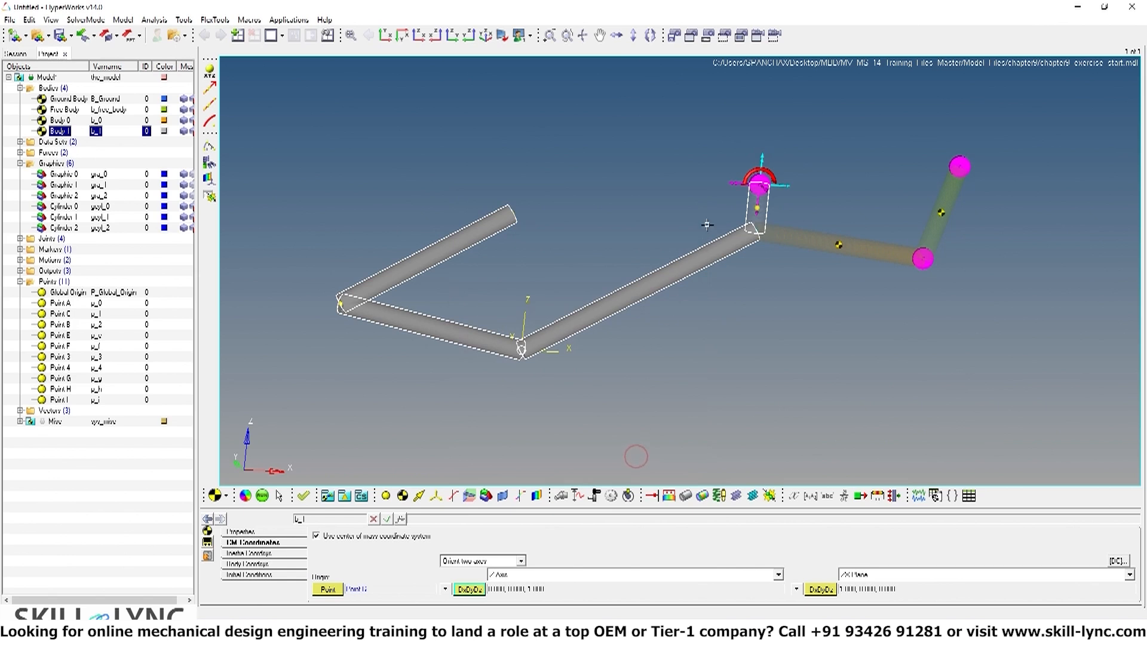
{"action": "left_click_drag", "start_coordinate": [771, 343], "coordinate": [758, 307], "text": "ctrl"}
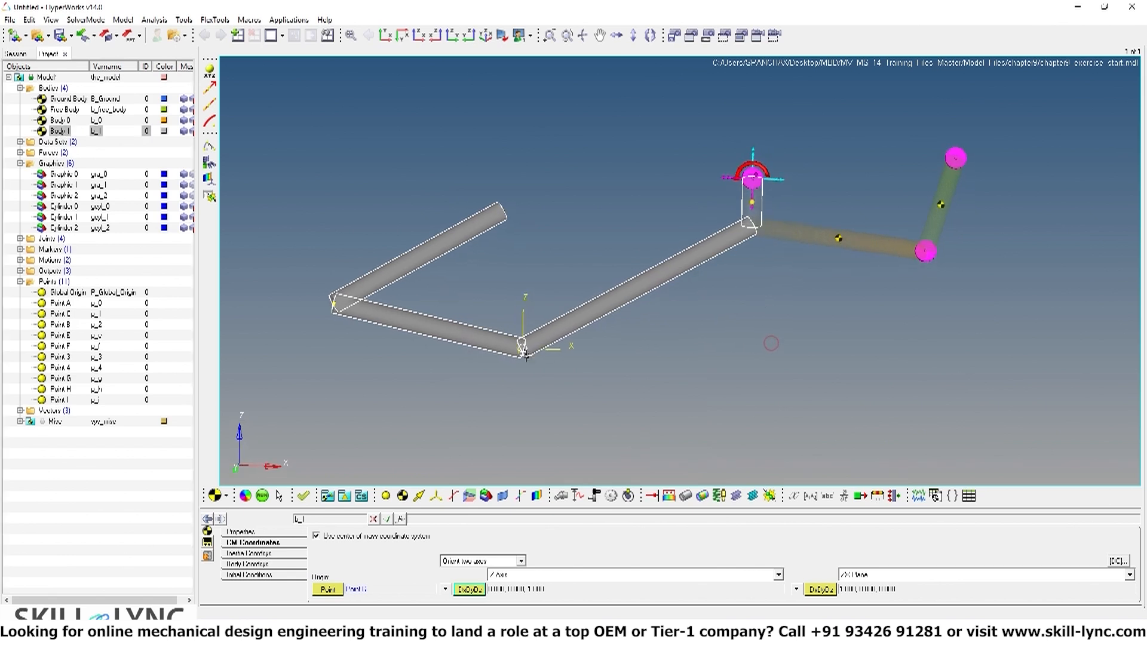
{"action": "left_click_drag", "start_coordinate": [530, 342], "coordinate": [531, 355], "text": "ctrl"}
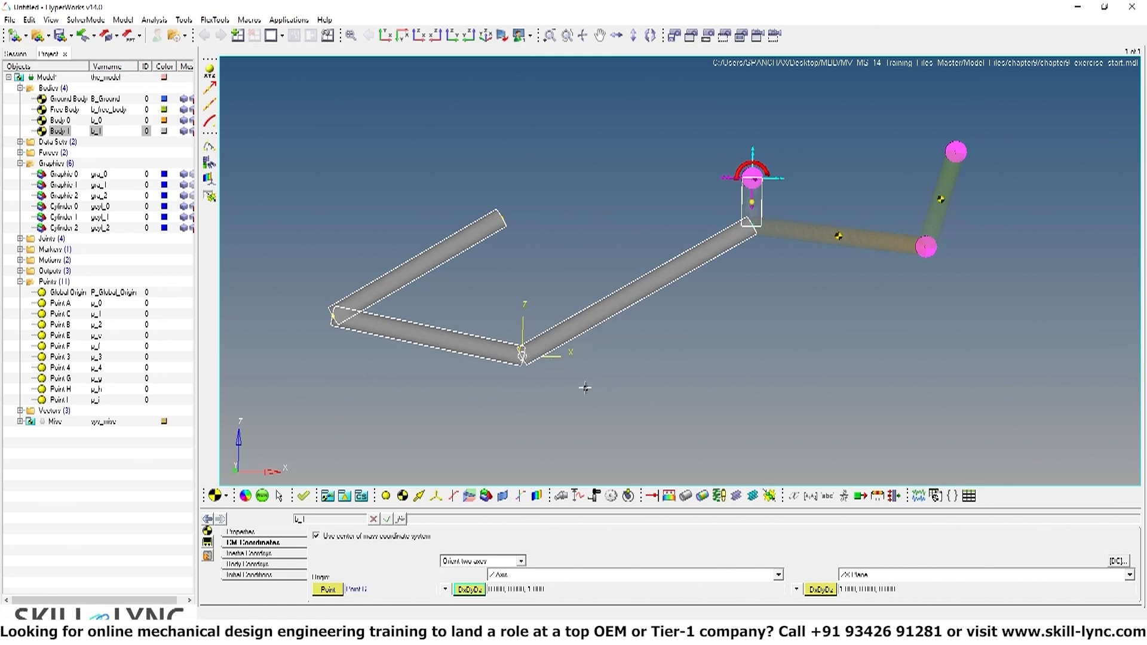
{"action": "left_click_drag", "start_coordinate": [585, 388], "coordinate": [620, 367], "text": "ctrl"}
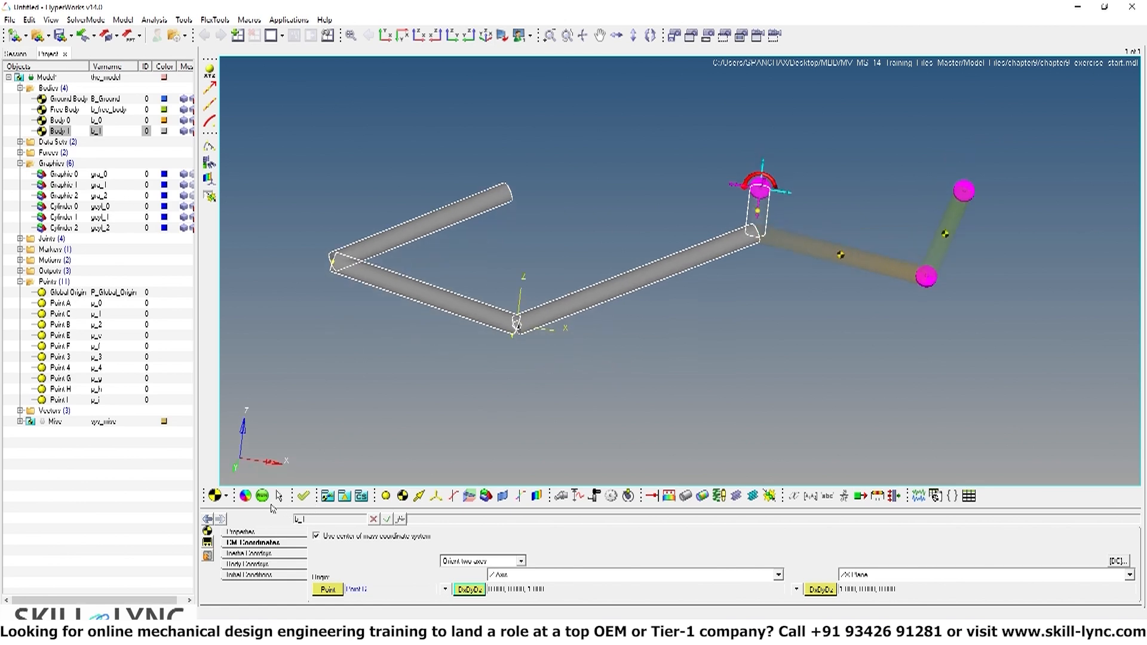
Open the graphic display attributes and make Cylinder 0 transparent
{"action": "left_click", "coordinate": [245, 496]}
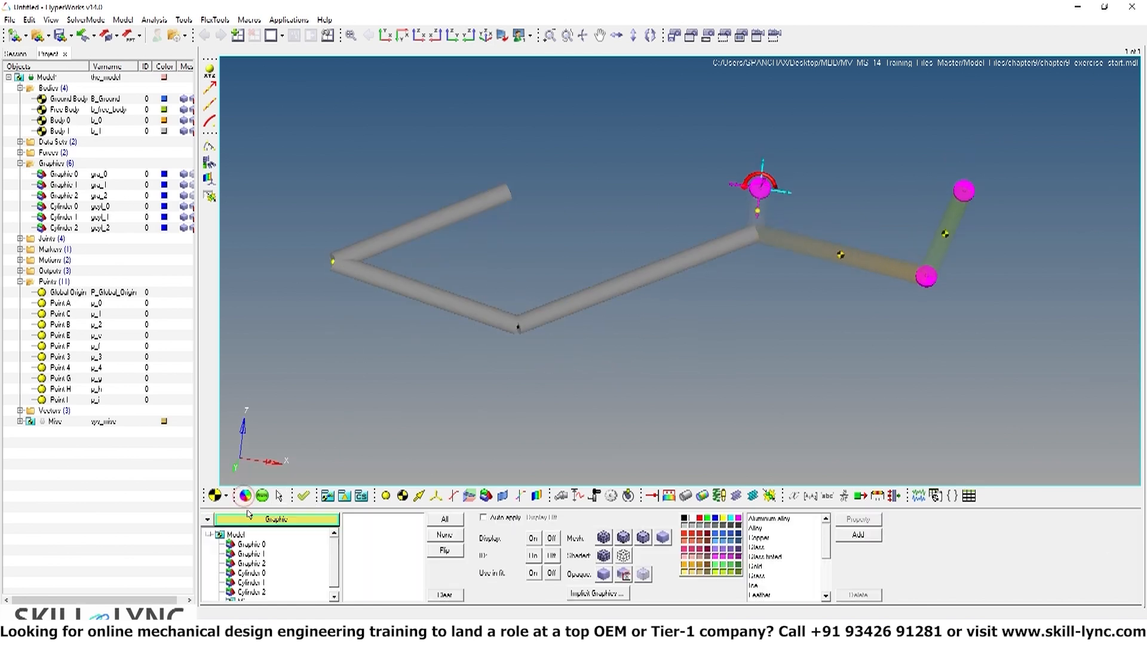
{"action": "left_click", "coordinate": [565, 307]}
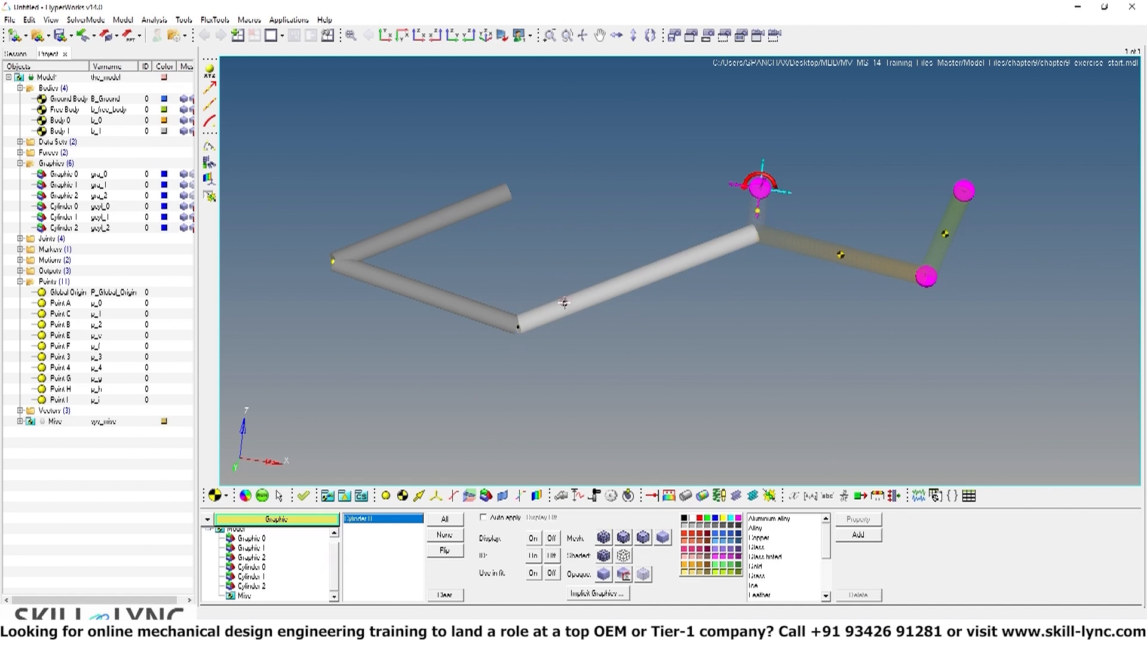
{"action": "left_click", "coordinate": [469, 309]}
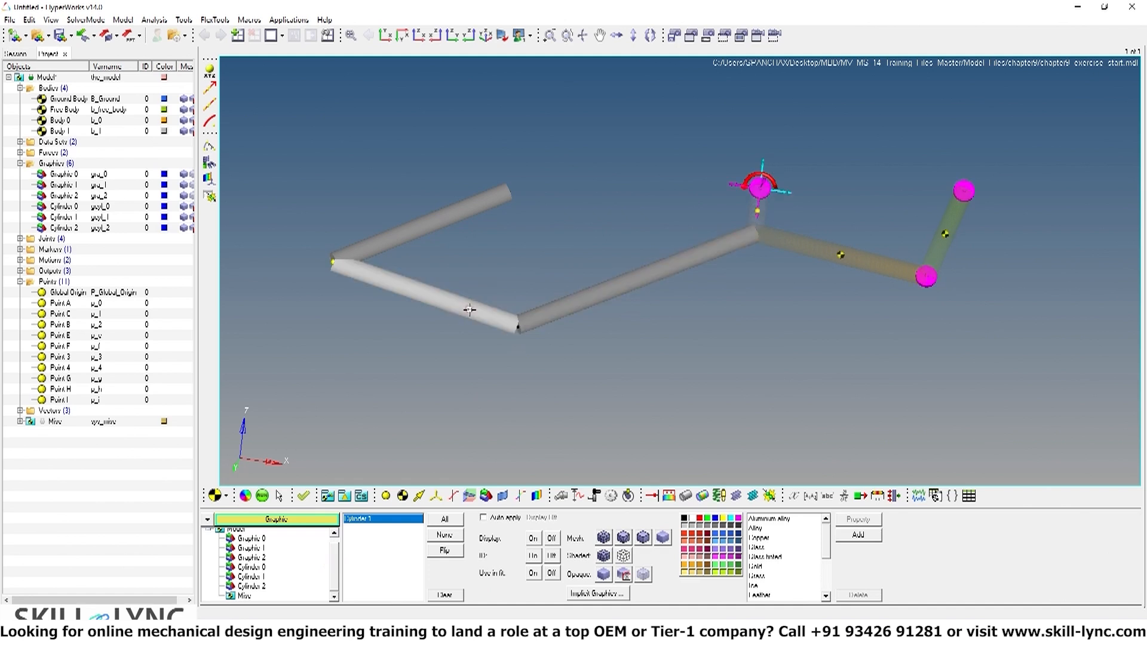
{"action": "left_click", "coordinate": [251, 567]}
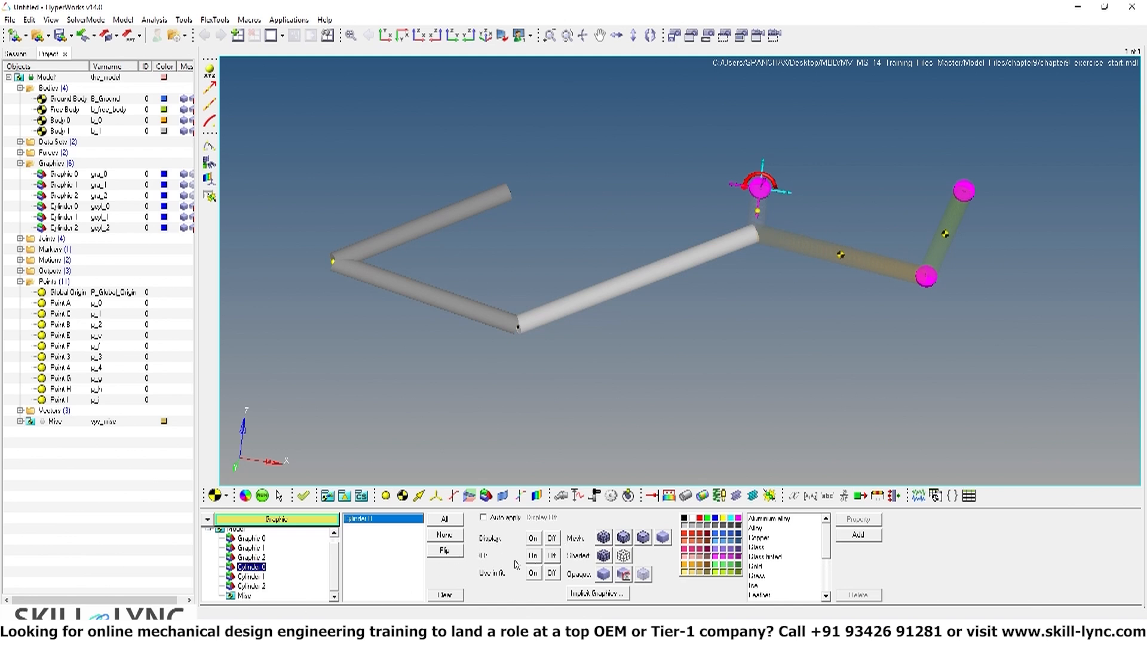
{"action": "left_click", "coordinate": [643, 574]}
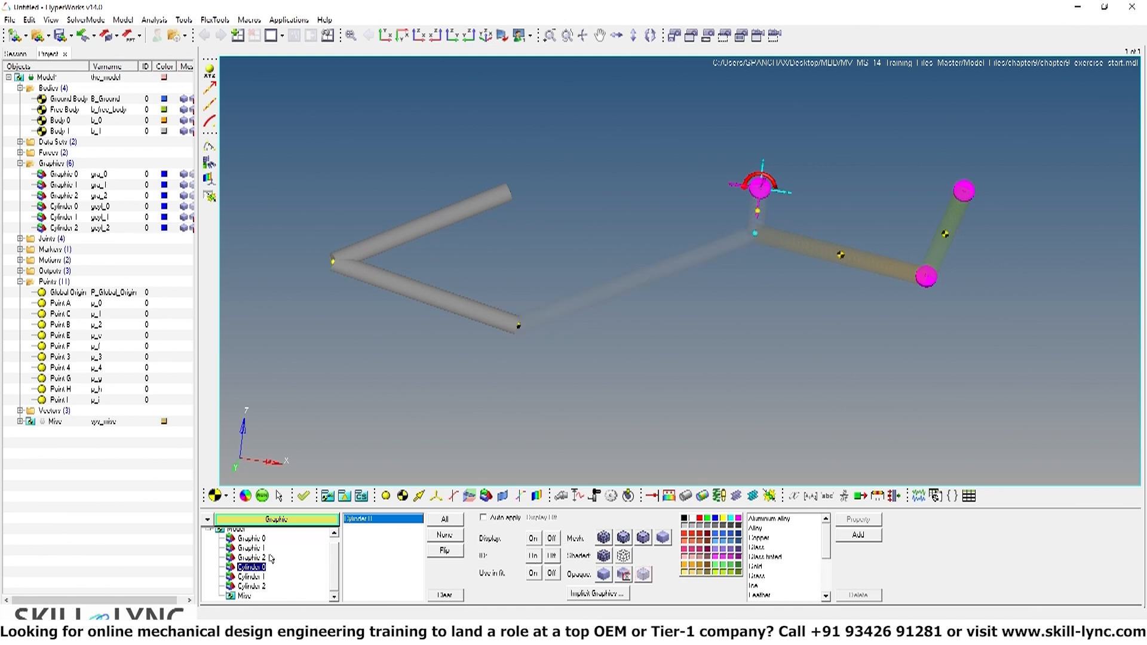
Make Cylinder 1 and Cylinder 2 transparent as well
{"action": "left_click", "coordinate": [251, 577]}
{"action": "left_click", "coordinate": [642, 574]}
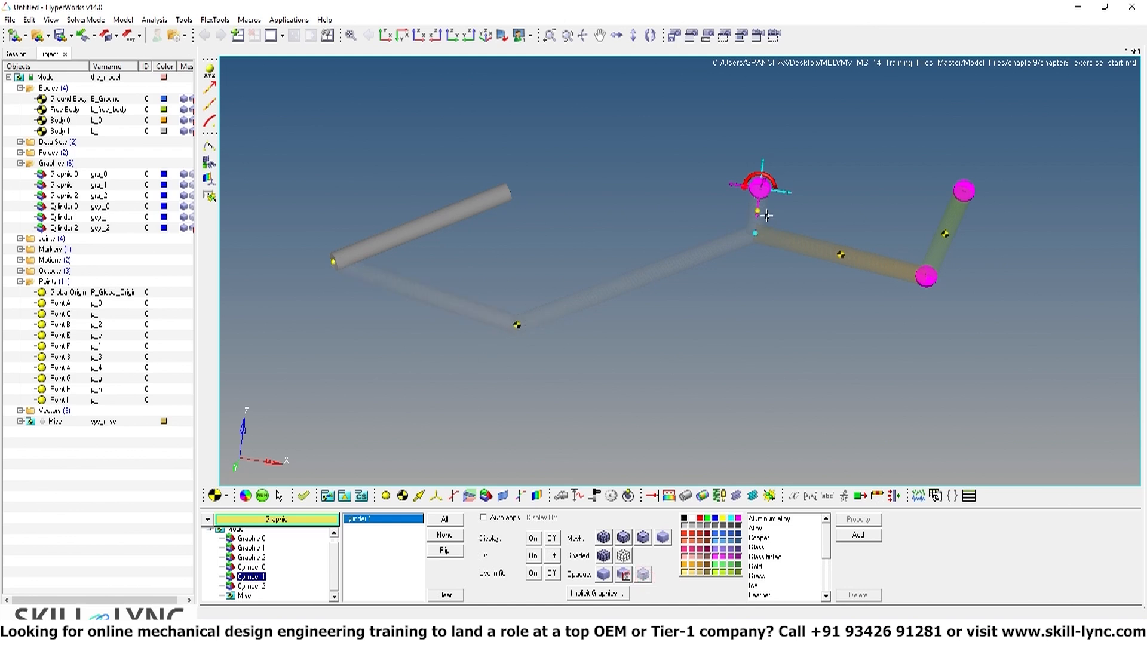
{"action": "left_click", "coordinate": [244, 587]}
{"action": "left_click", "coordinate": [643, 574]}
{"action": "left_click_drag", "start_coordinate": [675, 385], "coordinate": [617, 323], "text": "ctrl"}
{"action": "scroll", "coordinate": [696, 334], "scroll_direction": "up", "scroll_amount": 3, "text": "ctrl"}
{"action": "scroll", "coordinate": [699, 335], "scroll_direction": "down", "scroll_amount": 4, "text": "ctrl"}
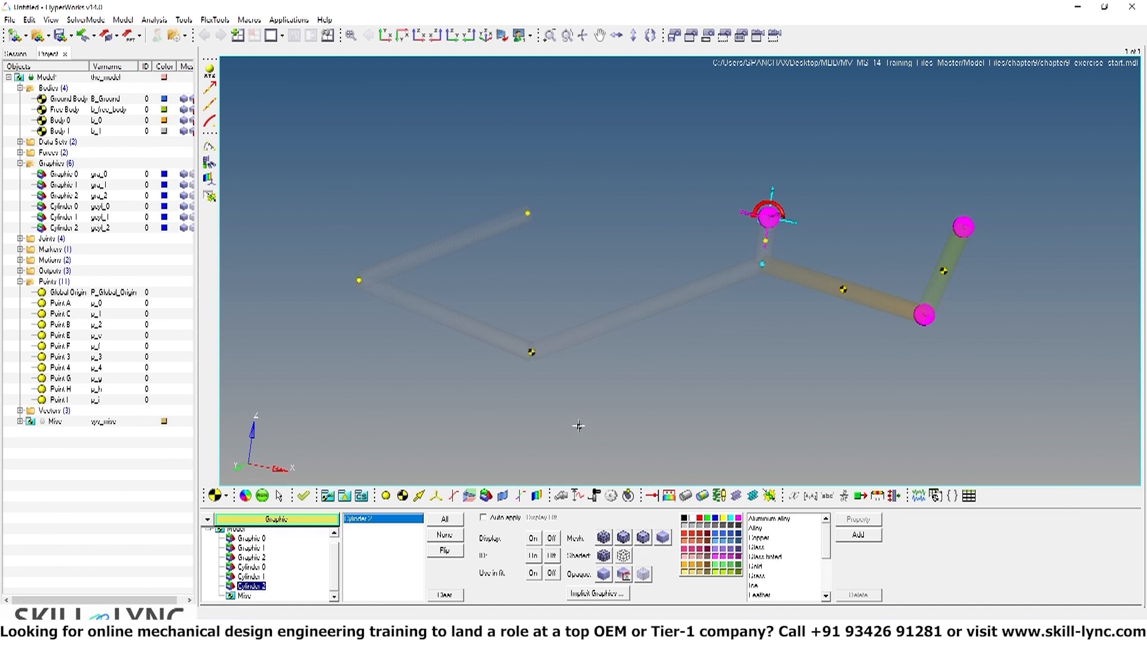
{"action": "left_click_drag", "start_coordinate": [705, 407], "coordinate": [696, 379], "text": "ctrl"}
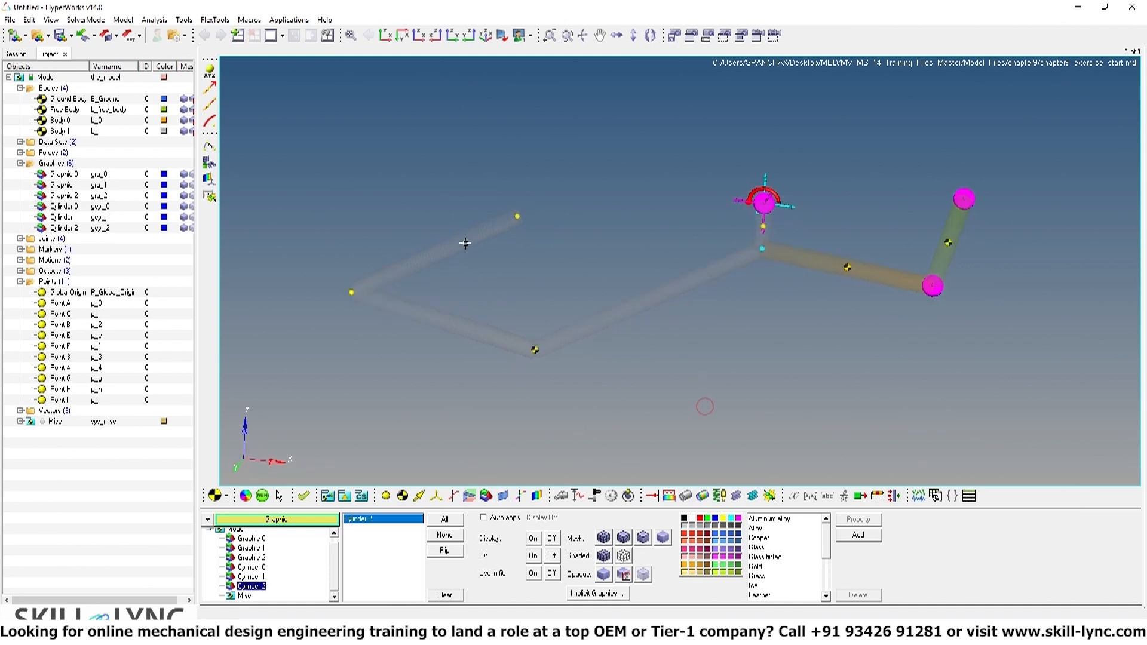
{"action": "right_click_drag", "start_coordinate": [710, 404], "coordinate": [675, 403], "text": "ctrl"}
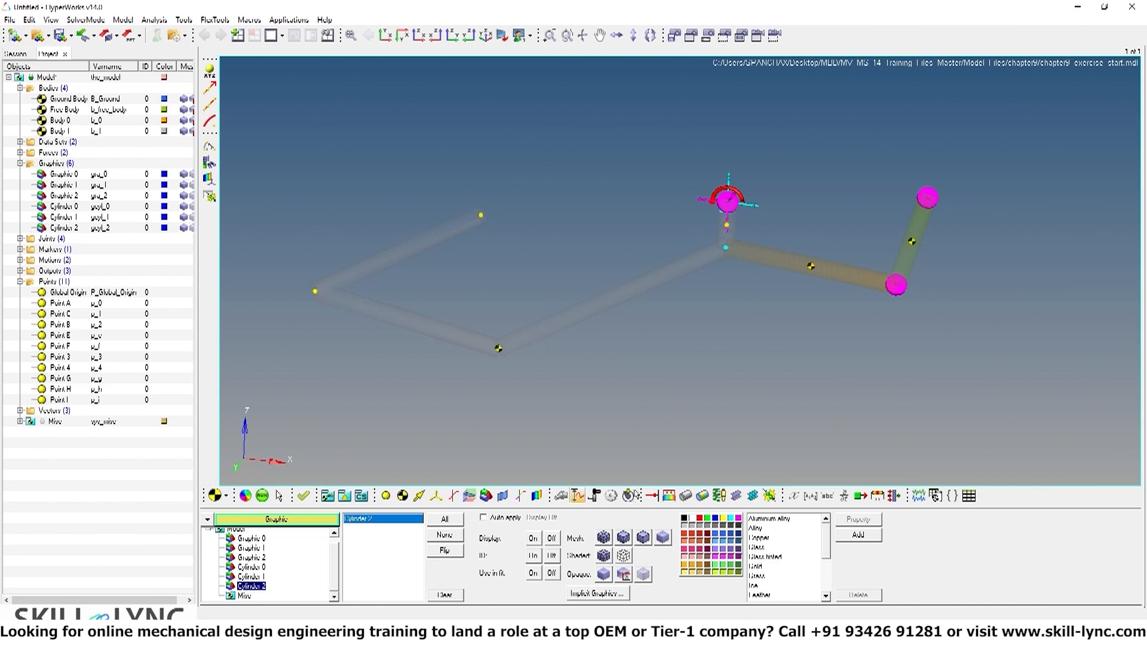
Collapse the Points and Graphics groups in the model tree and expand the Forces group
{"action": "left_click", "coordinate": [20, 282]}
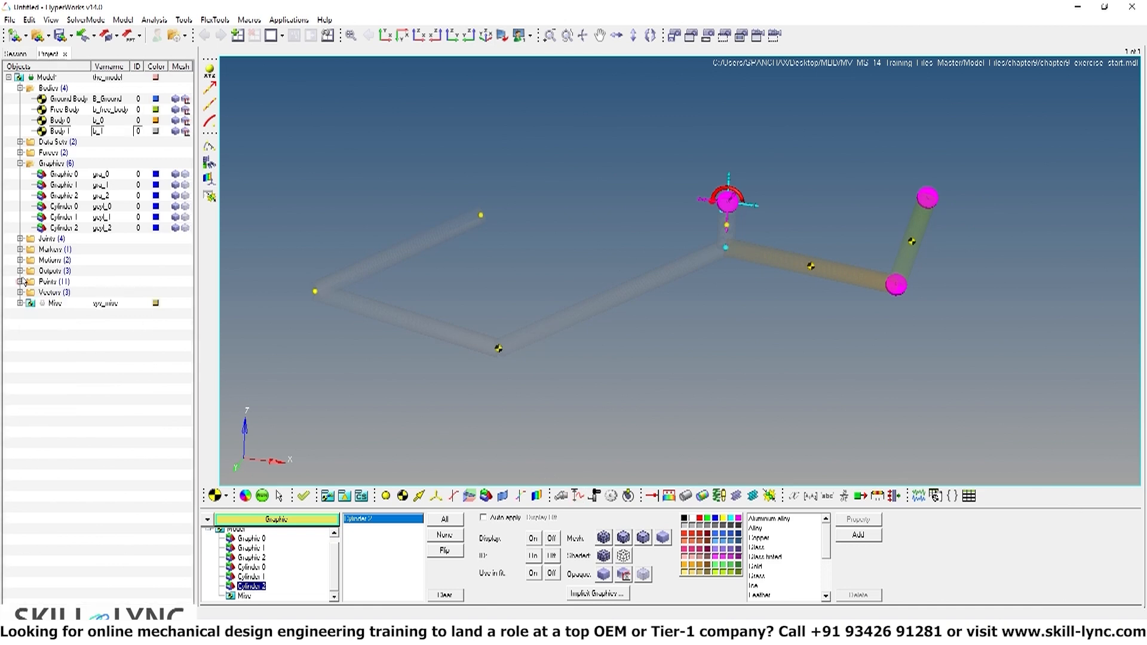
{"action": "left_click", "coordinate": [19, 163]}
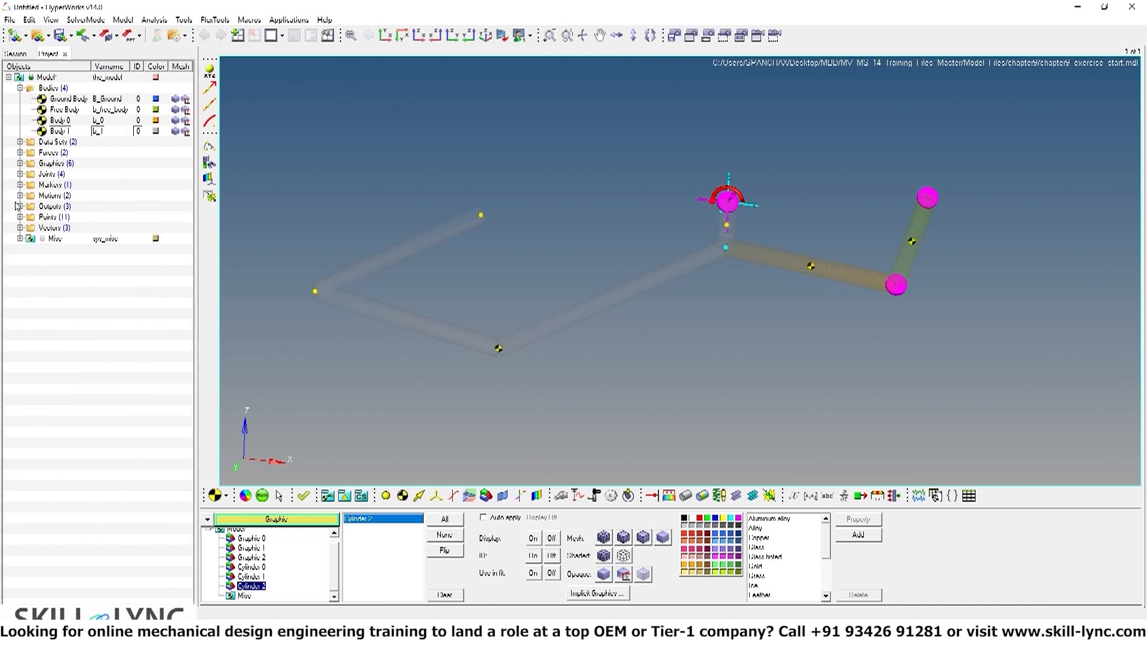
{"action": "left_click", "coordinate": [20, 152]}
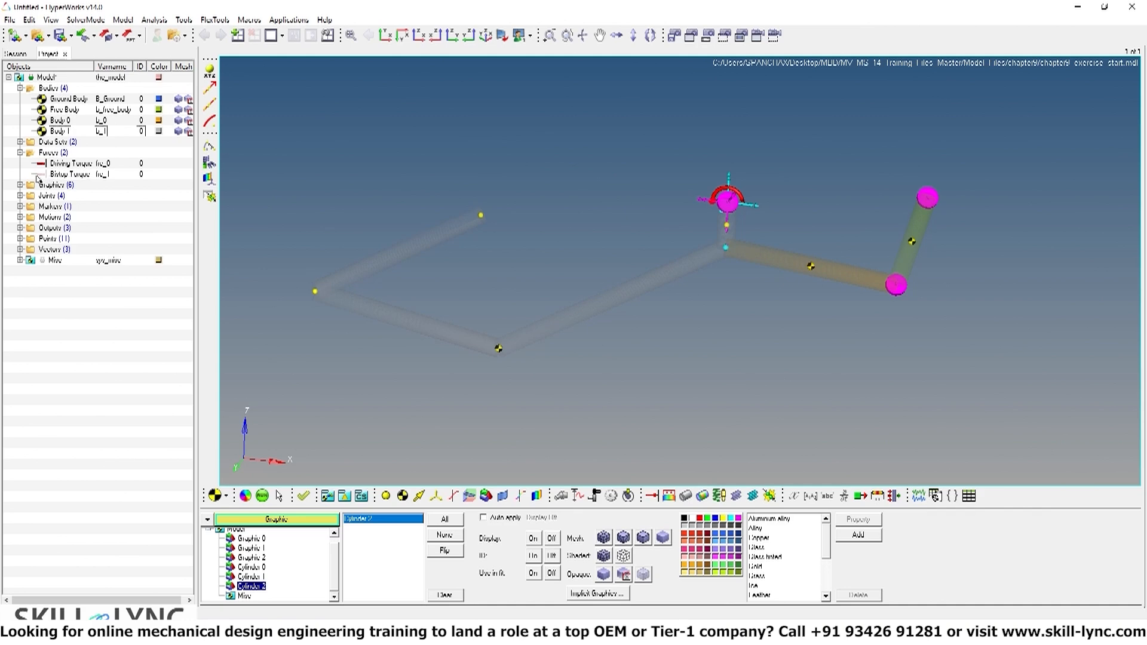
Activate the Bistop Torque force to view it in the model, and deactivate it again
{"action": "right_click", "coordinate": [67, 175]}
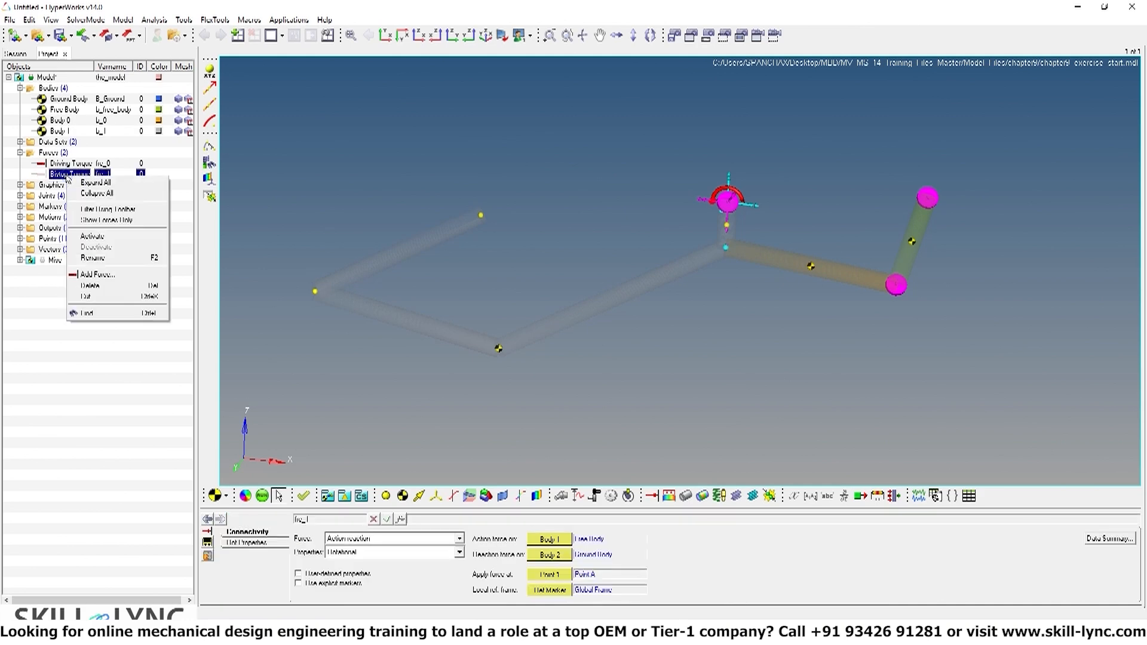
{"action": "left_click", "coordinate": [93, 237]}
{"action": "right_click", "coordinate": [53, 175]}
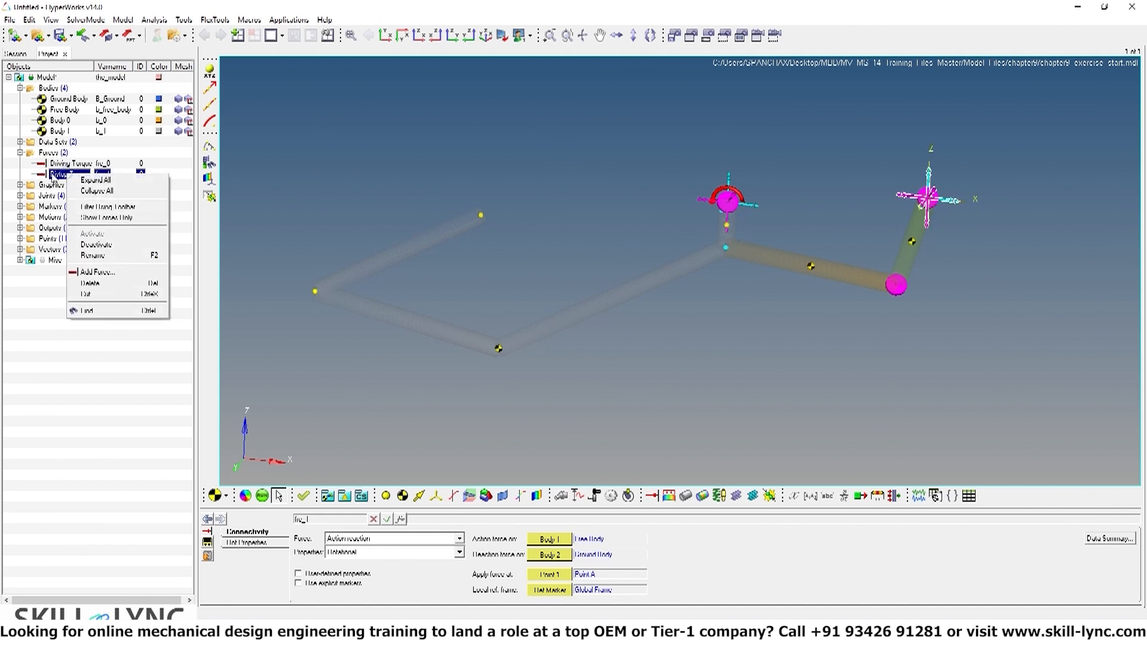
{"action": "left_click", "coordinate": [96, 244]}
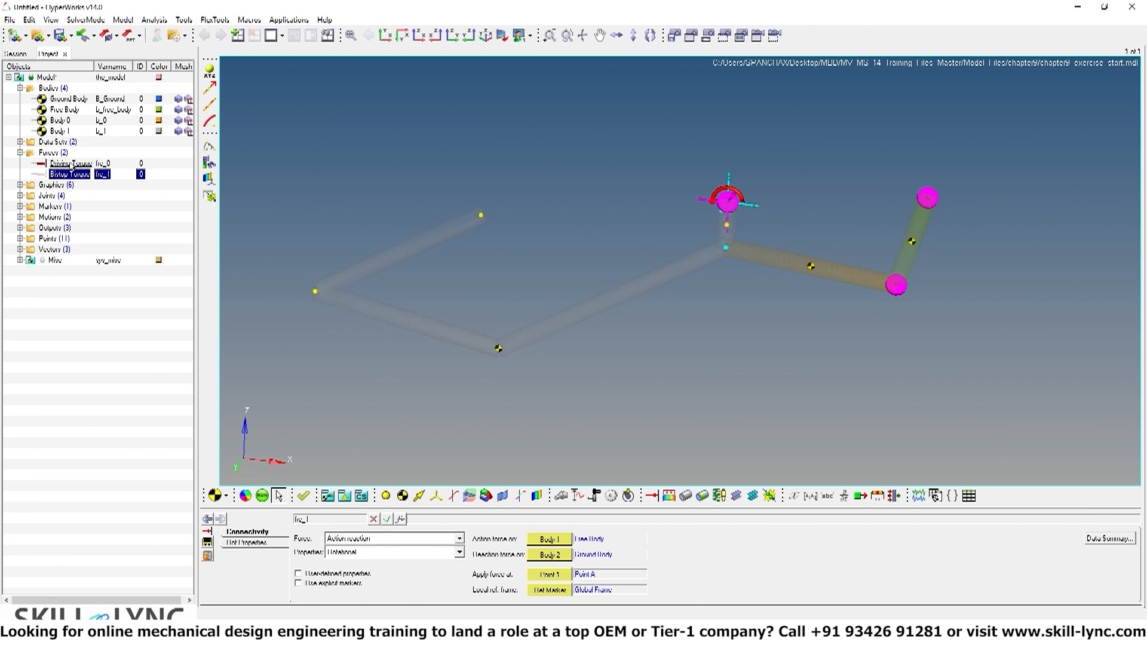
Deactivate the Driving Torque force in the model
{"action": "left_click", "coordinate": [71, 164]}
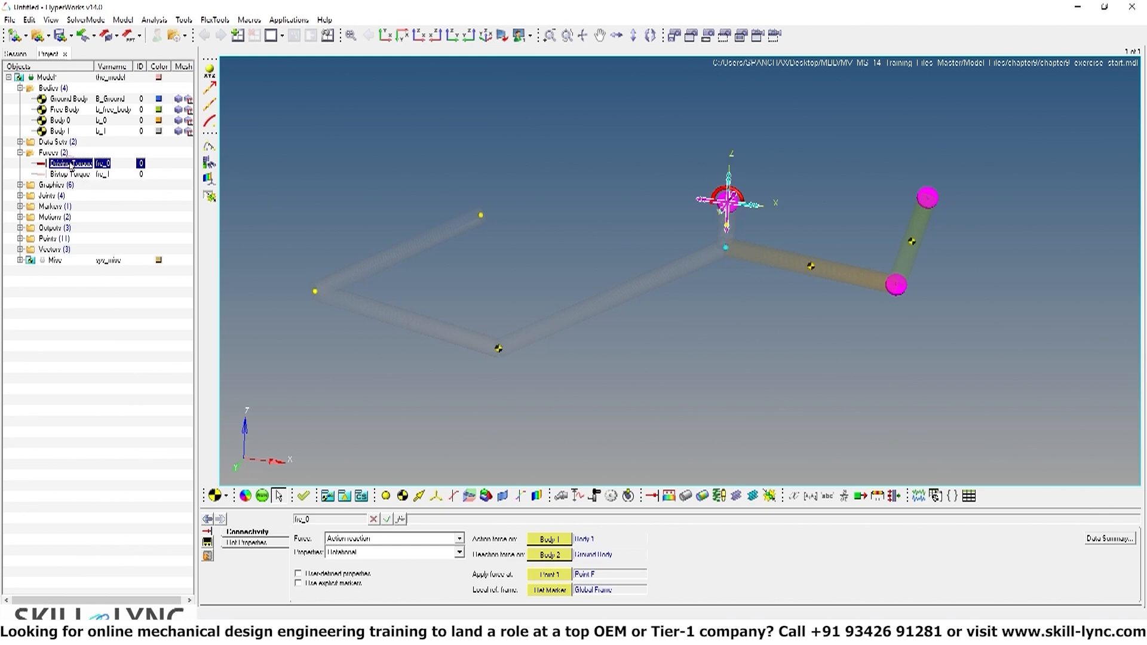
{"action": "right_click", "coordinate": [71, 166]}
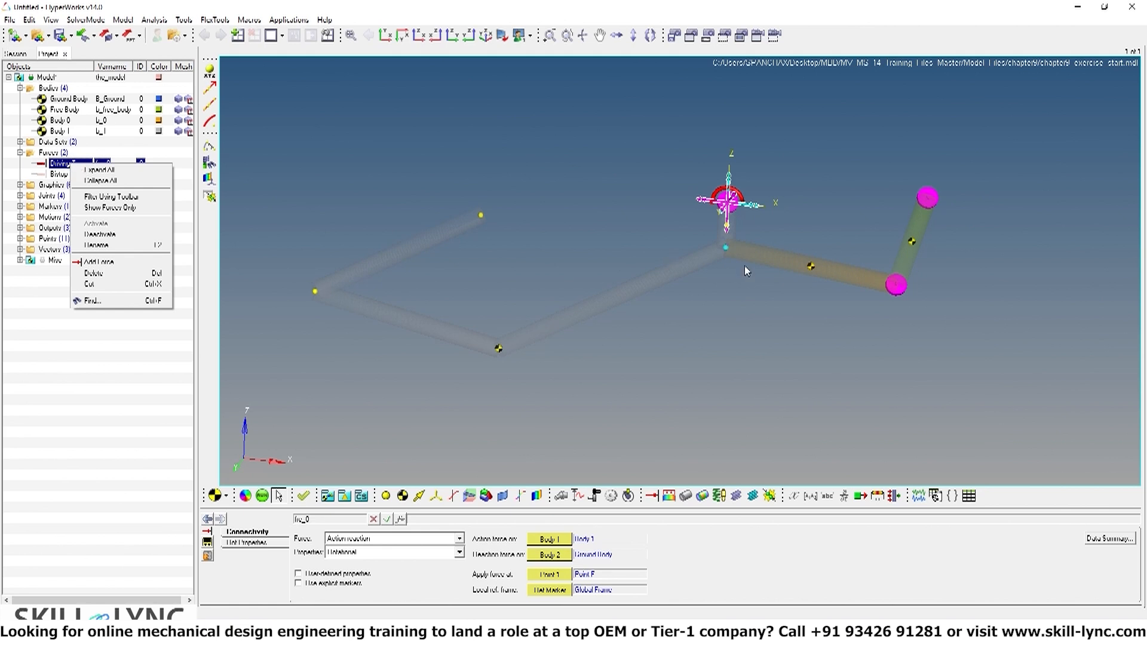
{"action": "left_click", "coordinate": [109, 235]}
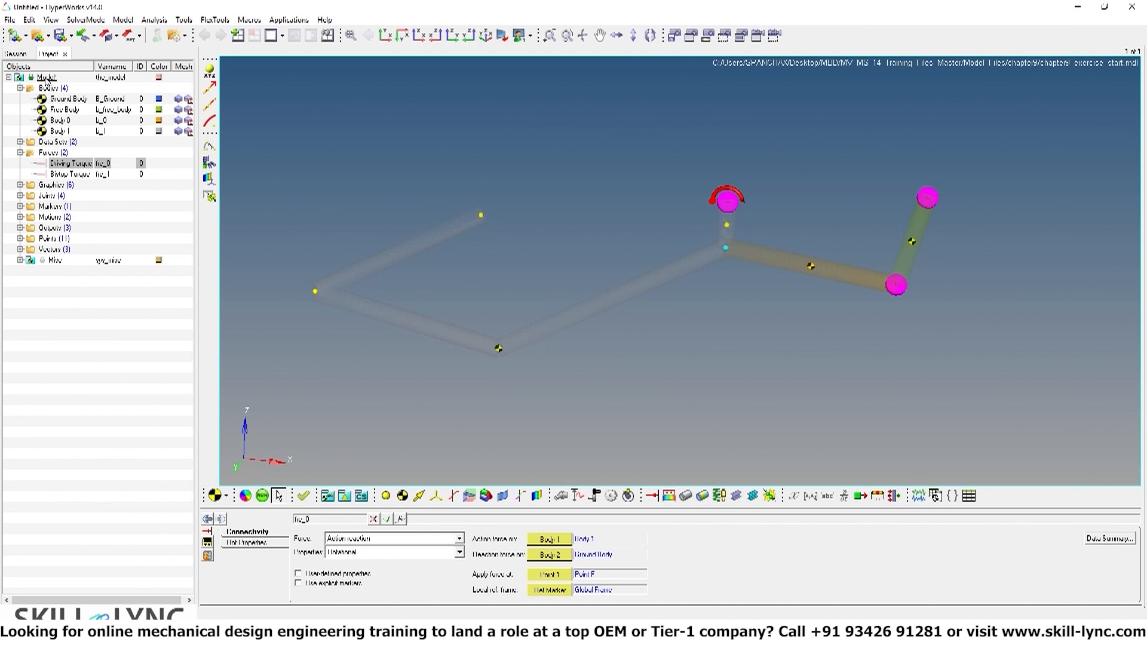
{"action": "left_click", "coordinate": [46, 78]}
{"action": "right_click", "coordinate": [47, 77]}
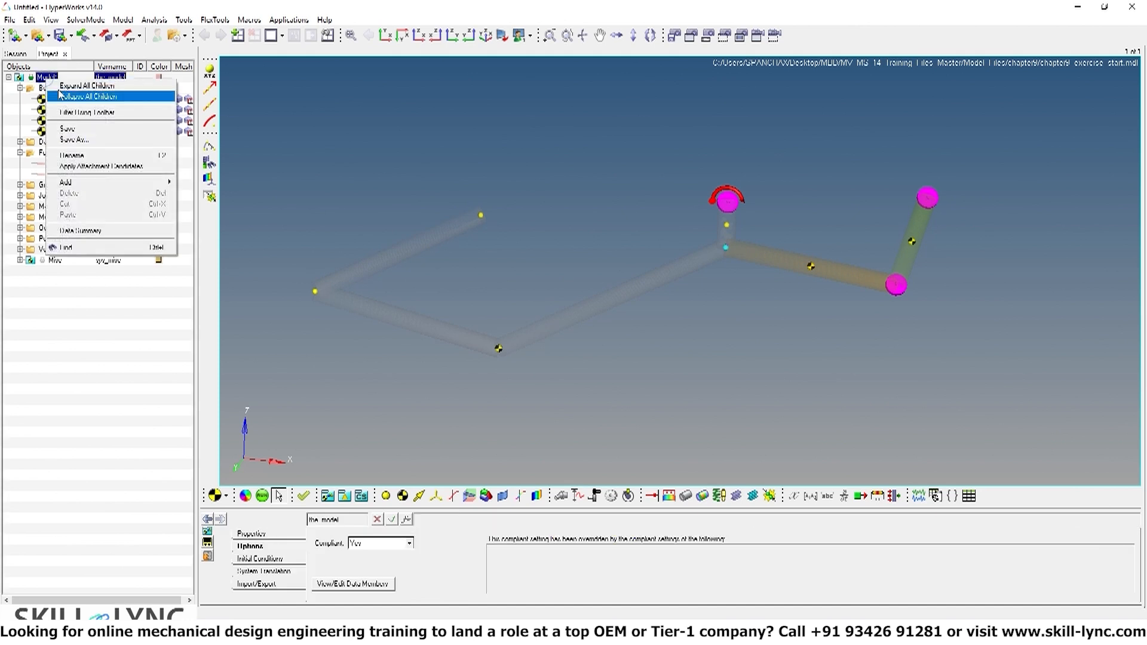
{"action": "mouse_move", "coordinate": [85, 184]}
{"action": "mouse_move", "coordinate": [190, 217]}
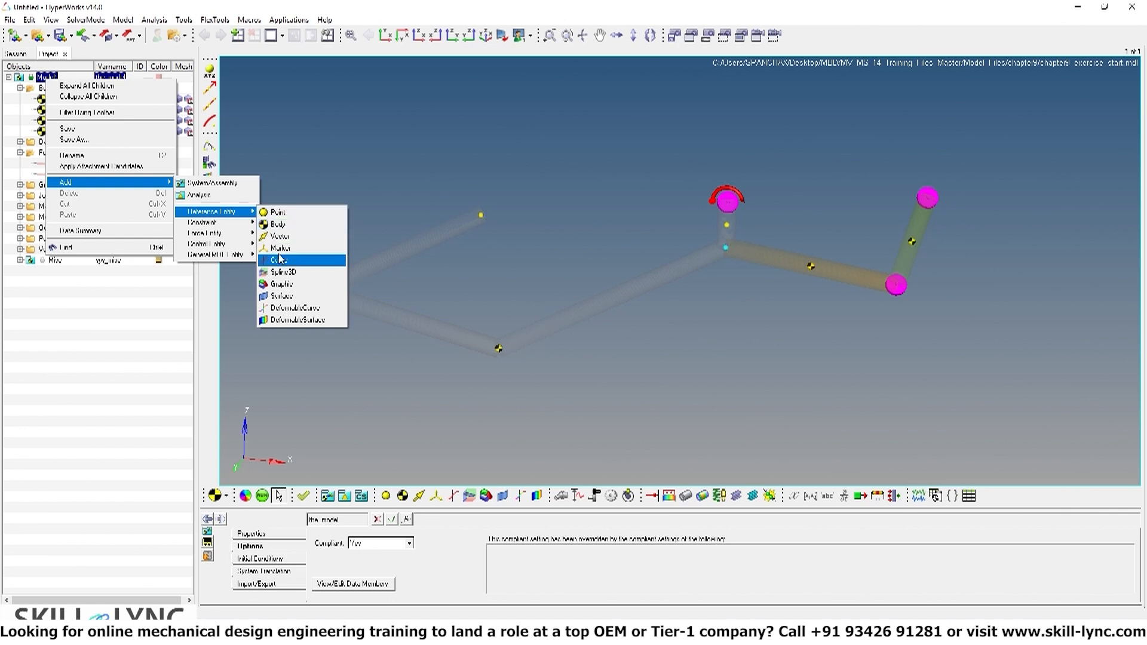
{"action": "left_click", "coordinate": [342, 424]}
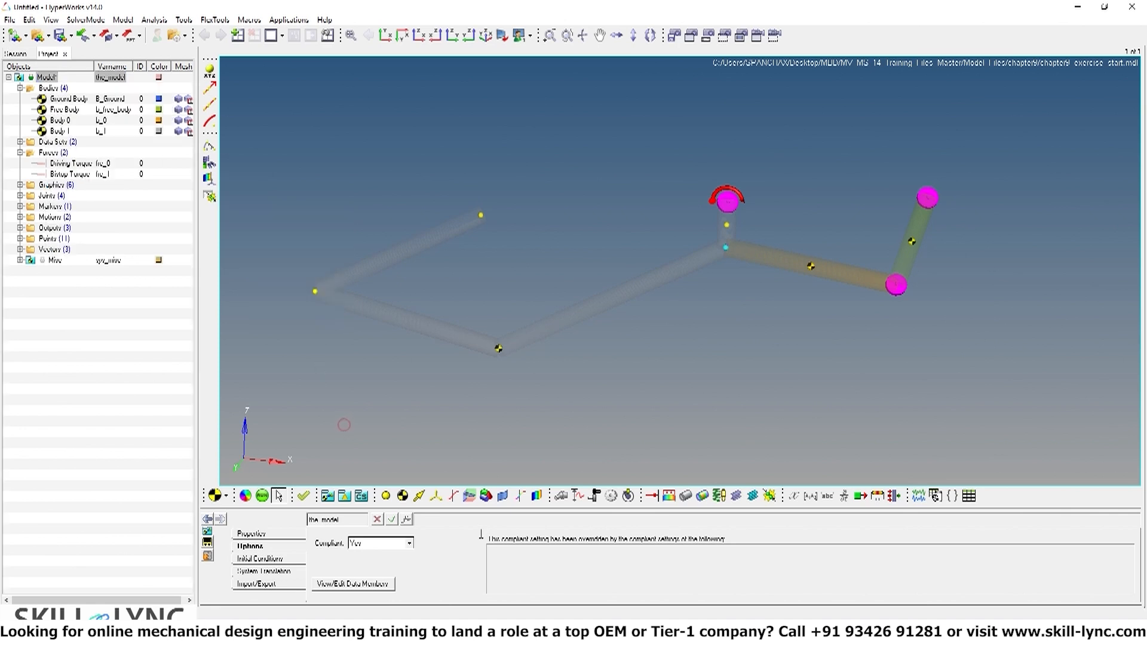
Add a single curve under the Model system, keeping the default label and variable name
{"action": "right_click", "coordinate": [454, 500]}
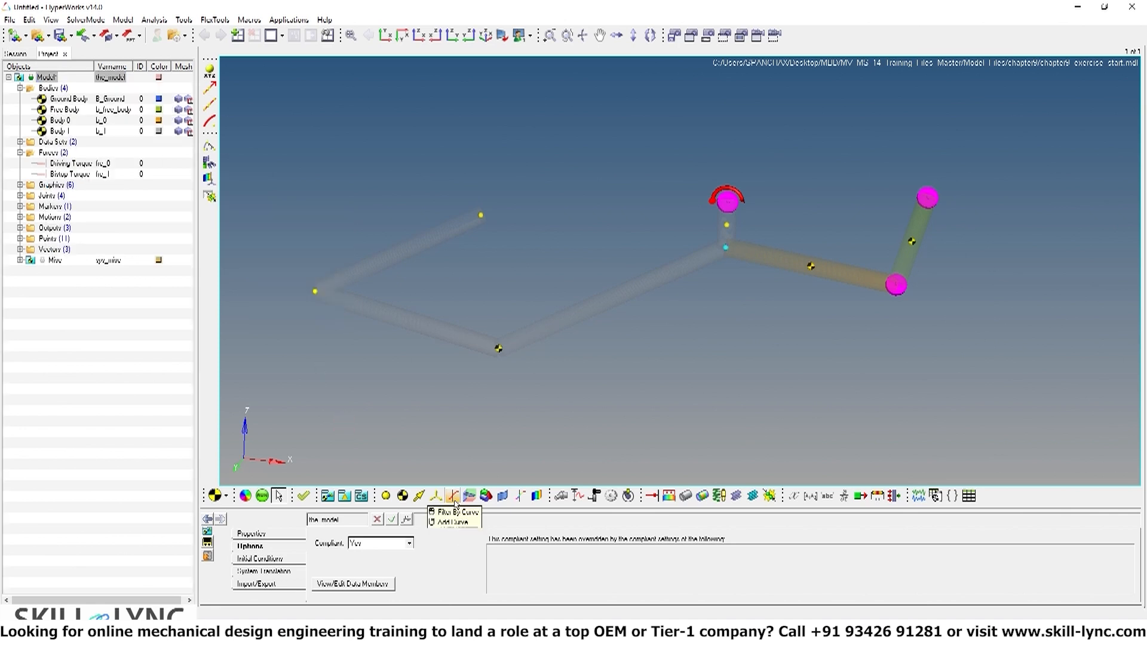
{"action": "left_click", "coordinate": [453, 522]}
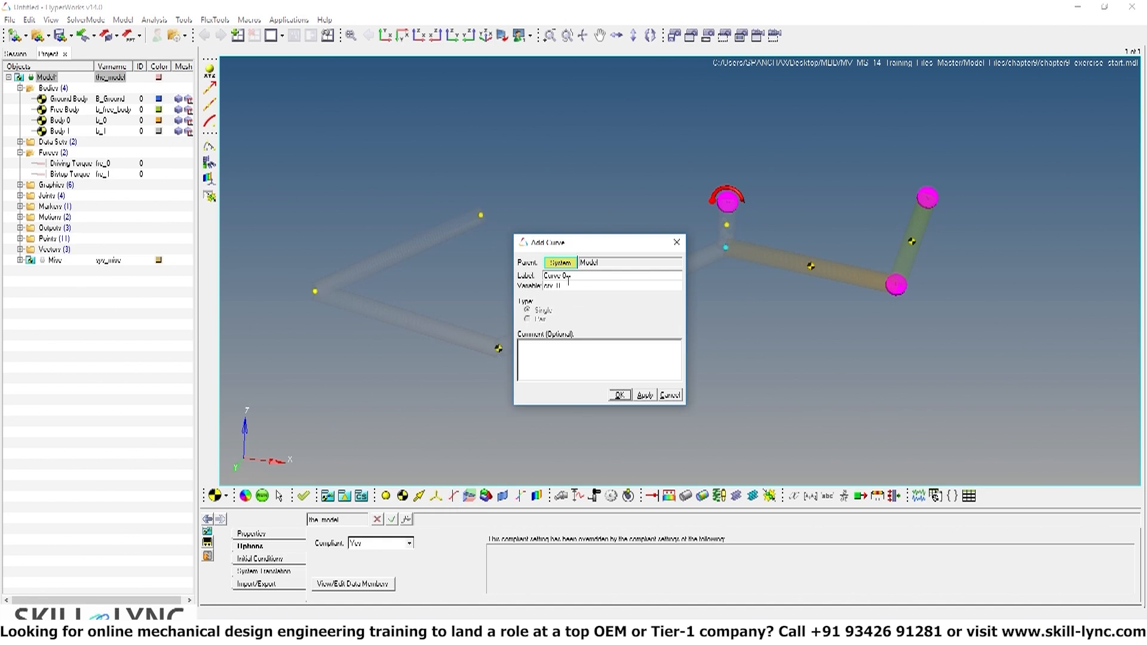
{"action": "left_click", "coordinate": [620, 395]}
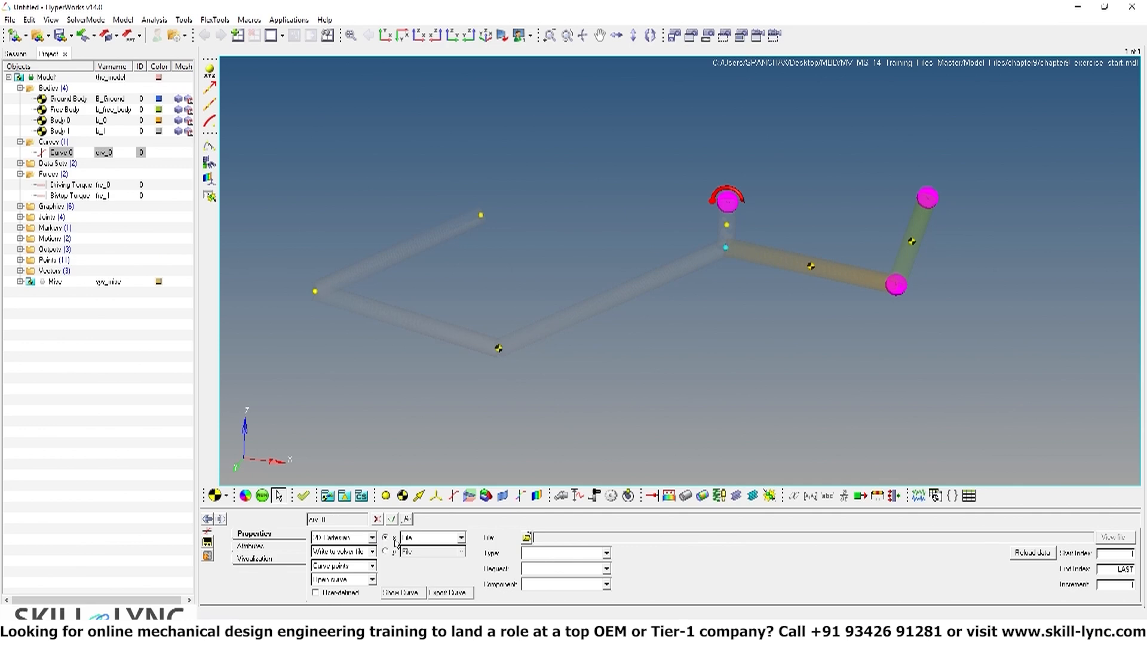
Load motion_curve.csv from the chapter9 folder as the file for the new curve's x data
{"action": "left_click", "coordinate": [529, 537]}
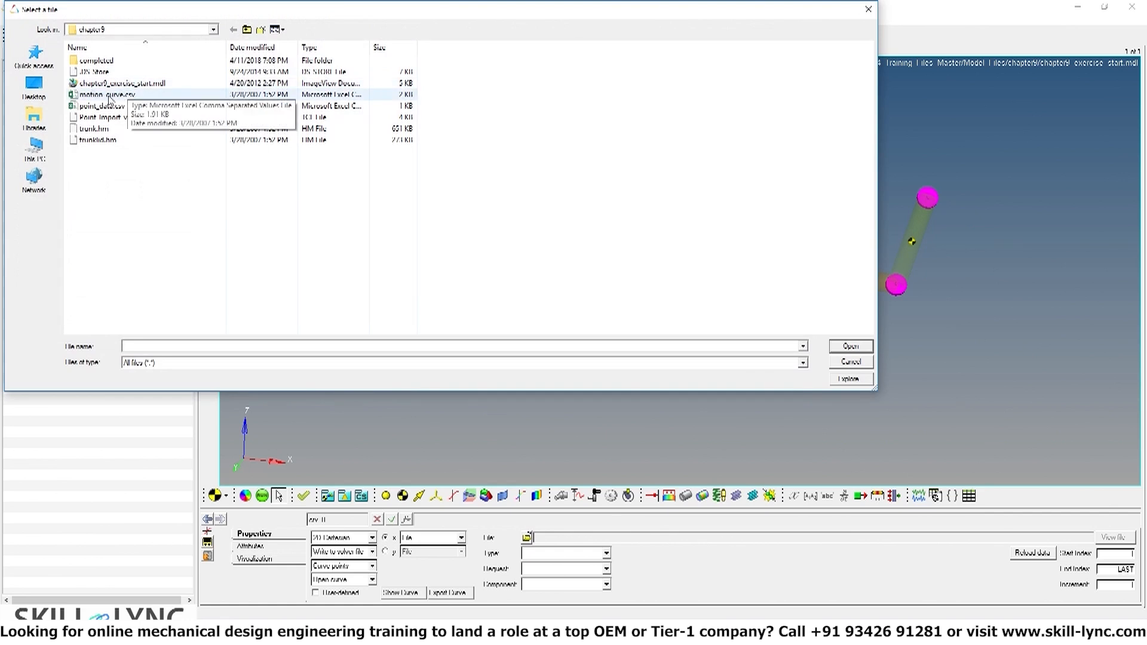
{"action": "left_click", "coordinate": [108, 94]}
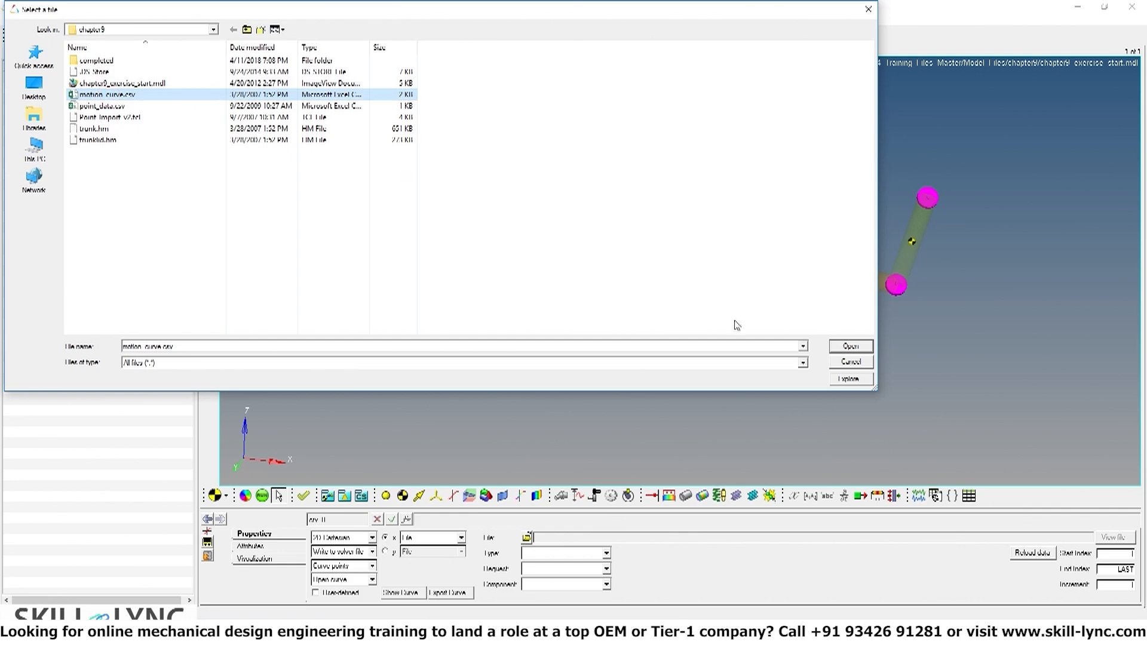
{"action": "left_click", "coordinate": [847, 351]}
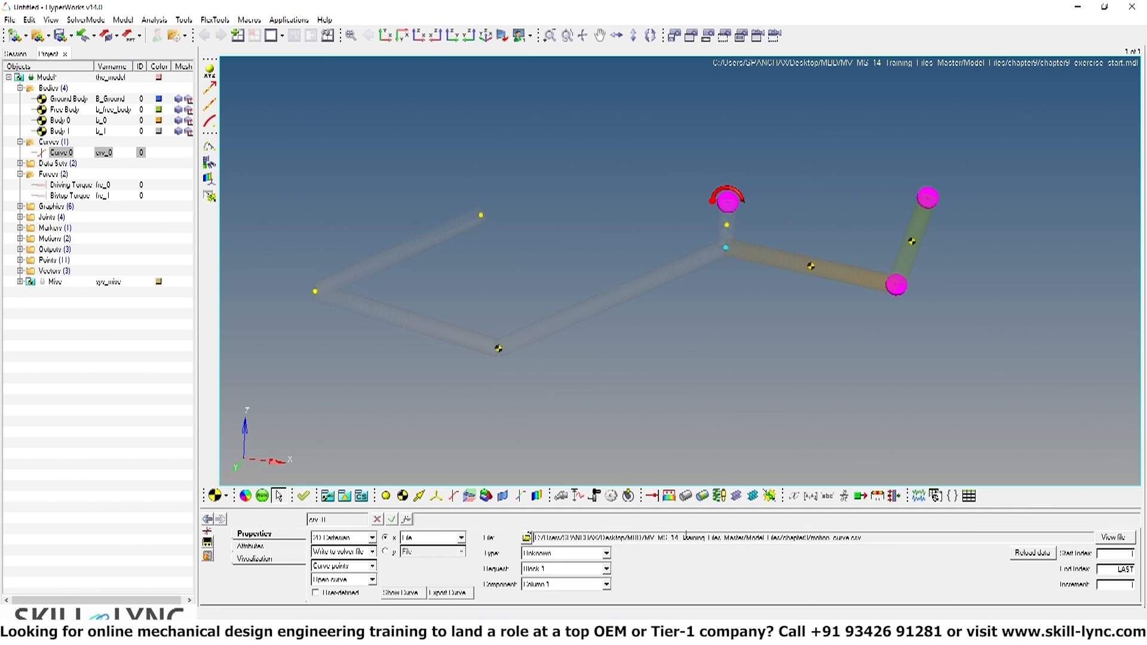
Open motion_curve.csv in Excel from the chapter9 folder, examine the data in columns A and B, and return to MotionView
{"action": "key", "text": "alt+Tab"}
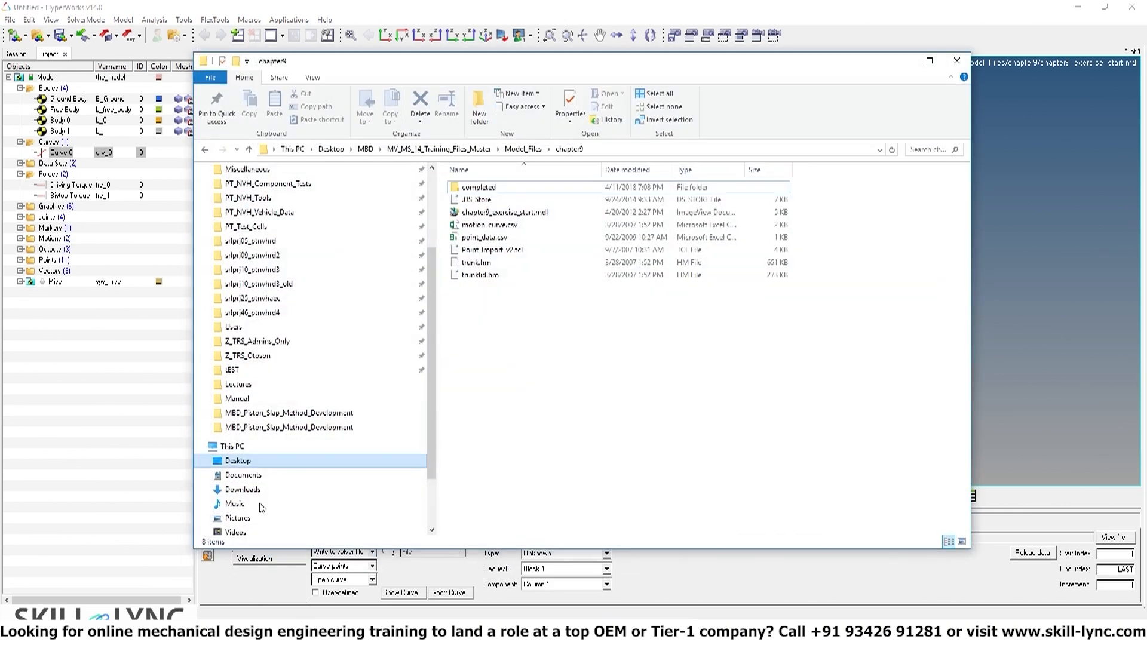
{"action": "left_click", "coordinate": [487, 226]}
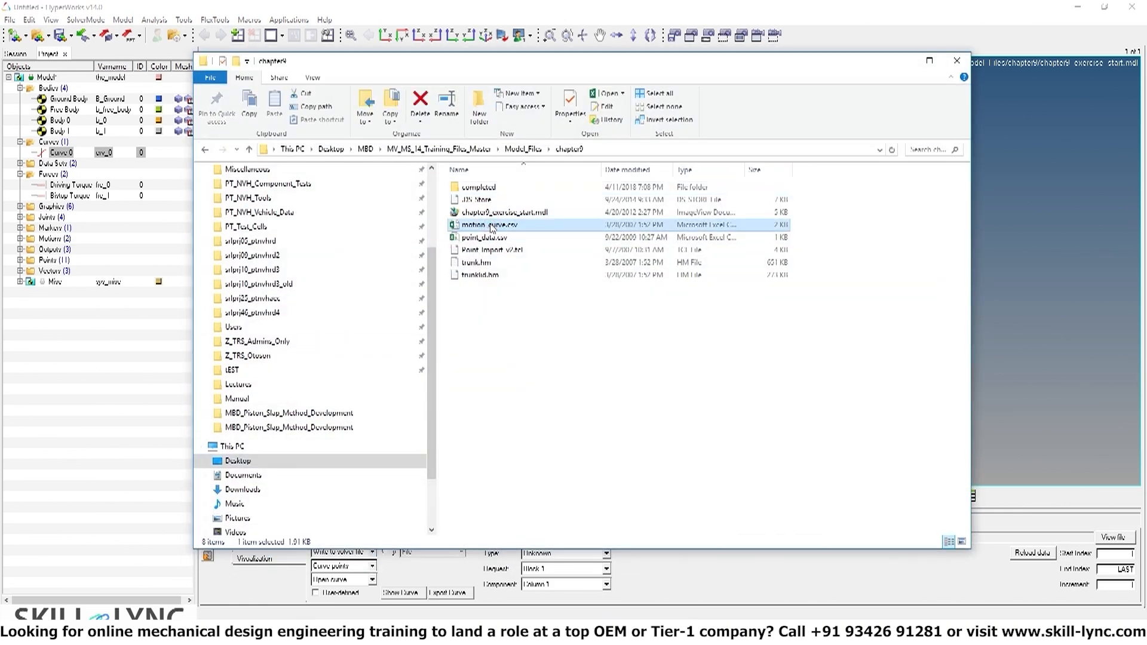
{"action": "double_click", "coordinate": [491, 225]}
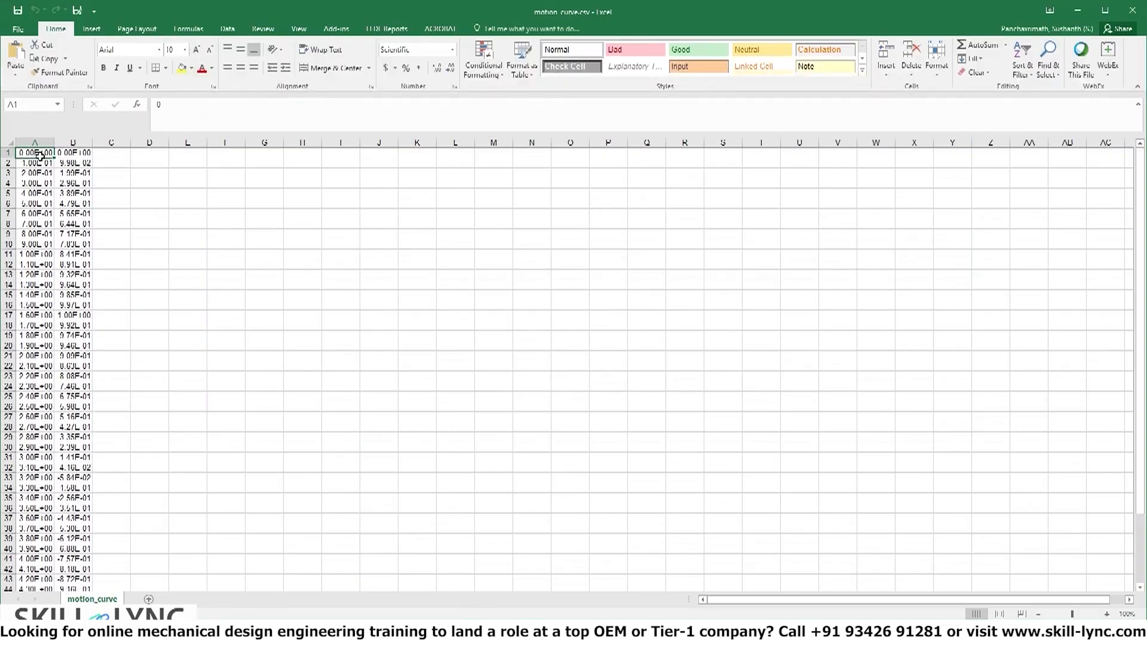
{"action": "left_click", "coordinate": [40, 139]}
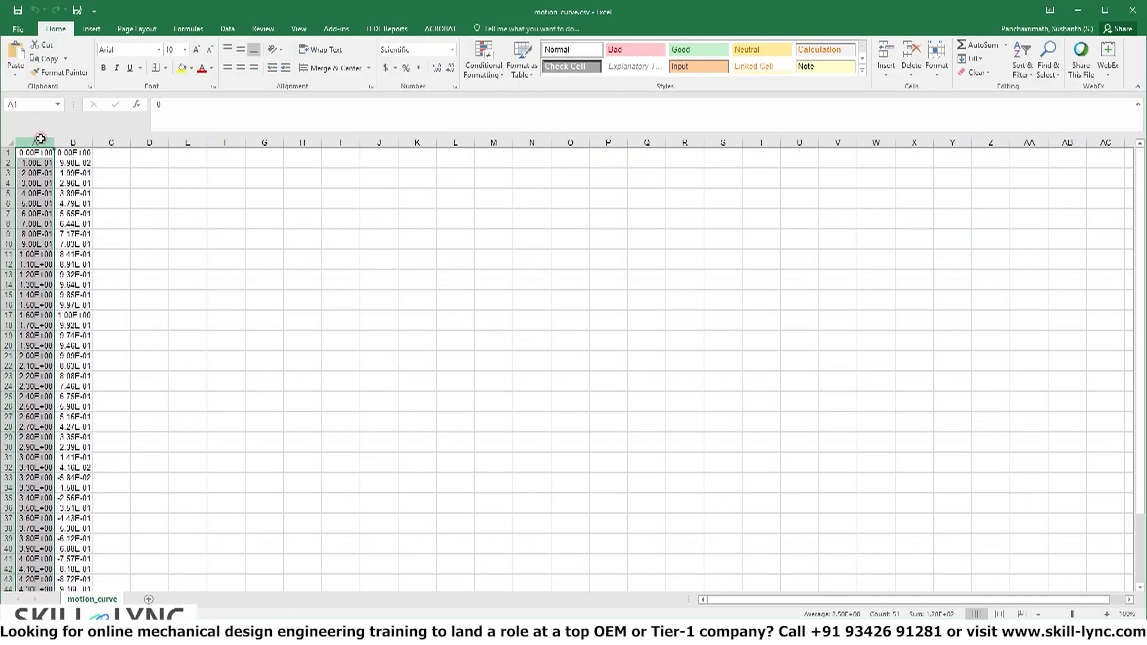
{"action": "left_click_drag", "start_coordinate": [41, 139], "coordinate": [75, 142]}
{"action": "left_click", "coordinate": [76, 141]}
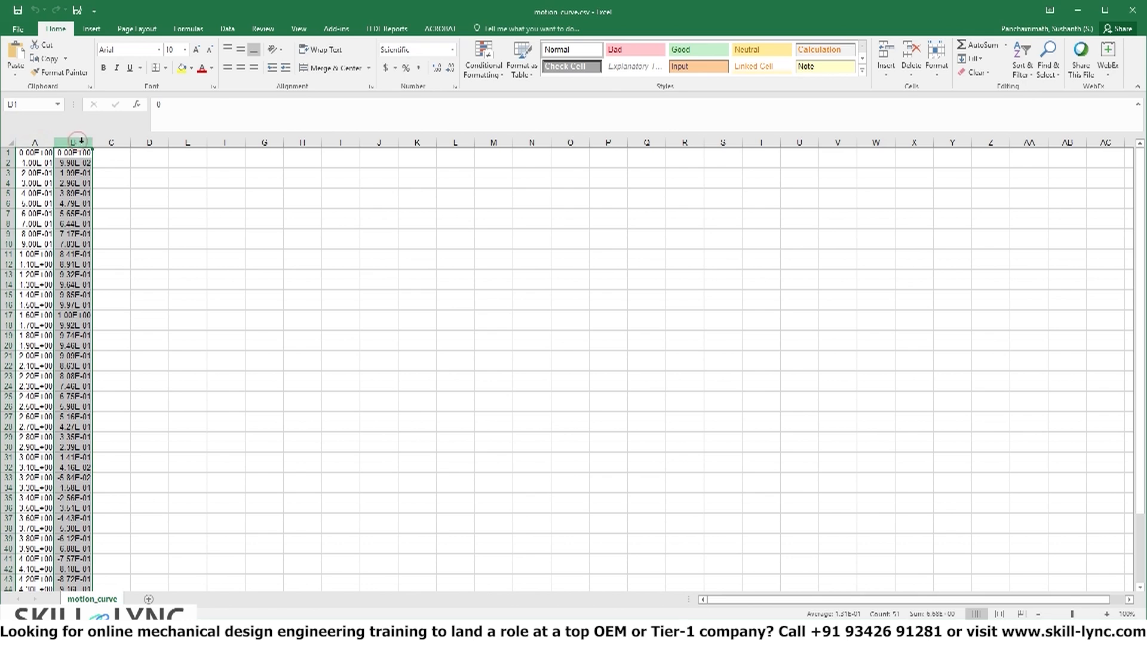
{"action": "left_click", "coordinate": [1078, 12]}
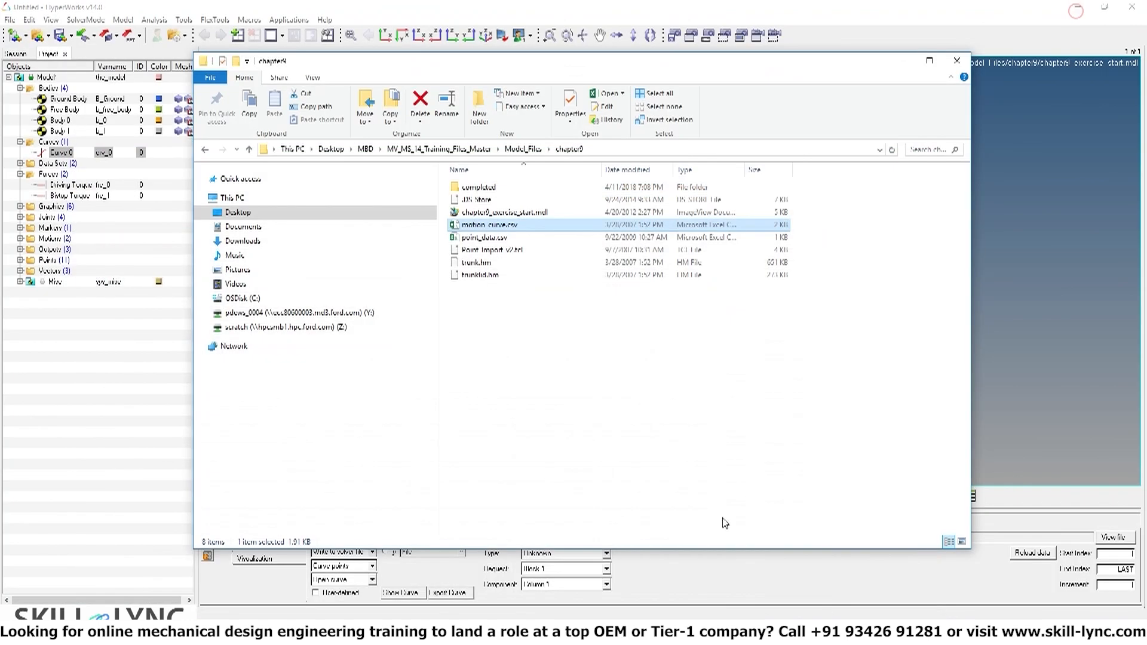
{"action": "left_click", "coordinate": [910, 61]}
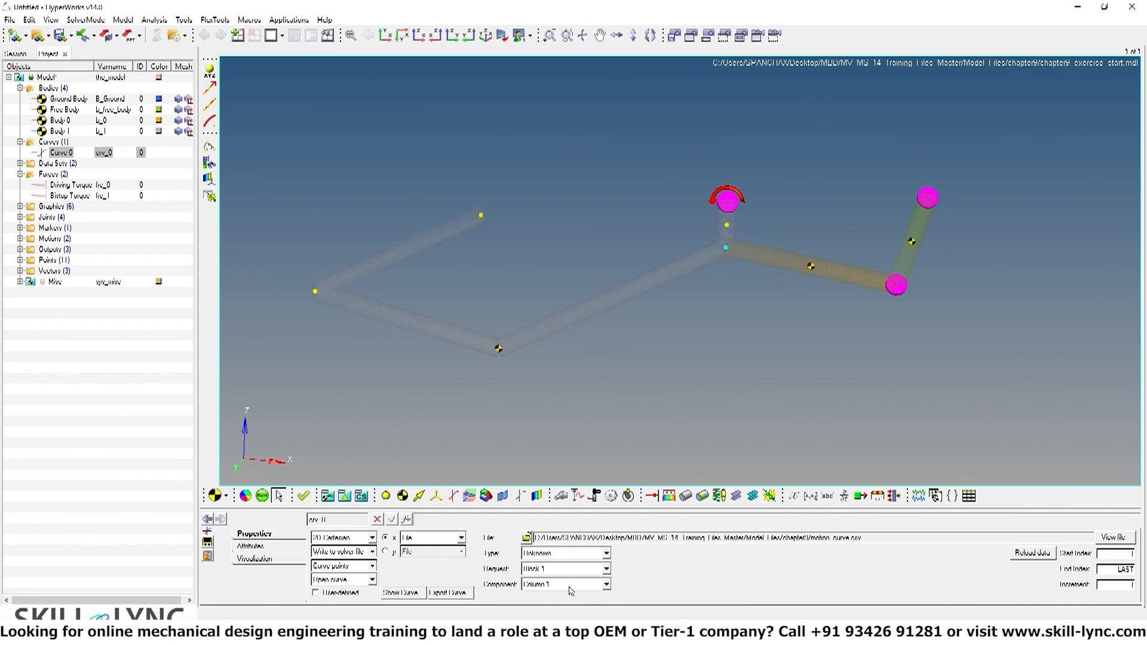
Set the curve's y data to Column 2 of the motion file and preview the plotted curve
{"action": "left_click", "coordinate": [386, 551]}
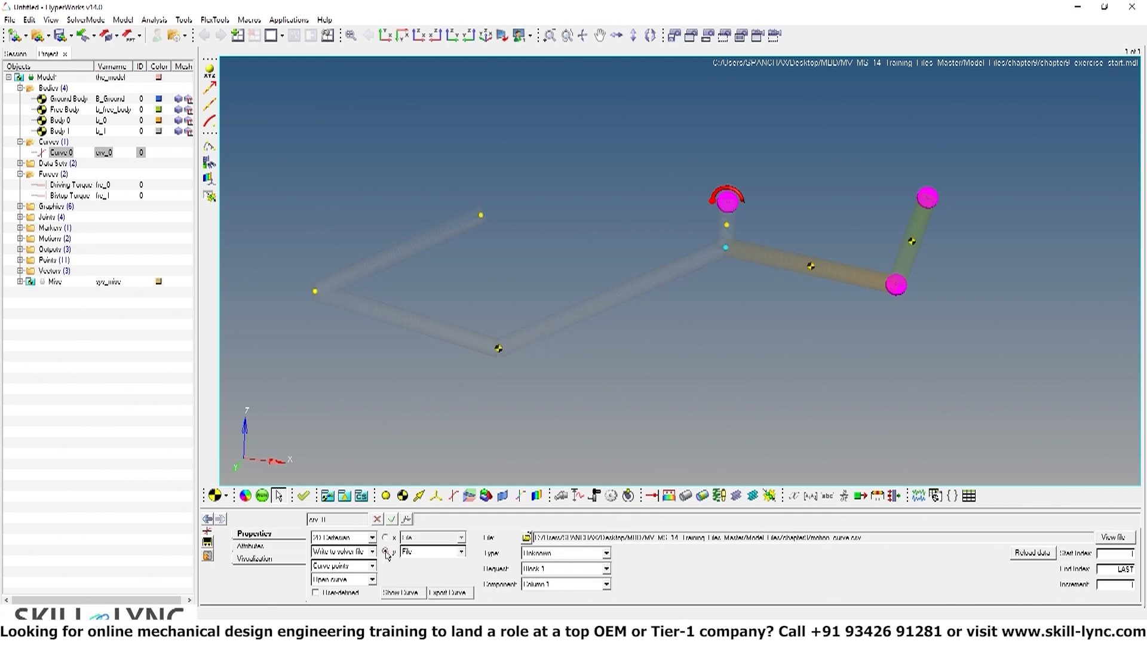
{"action": "left_click", "coordinate": [566, 587]}
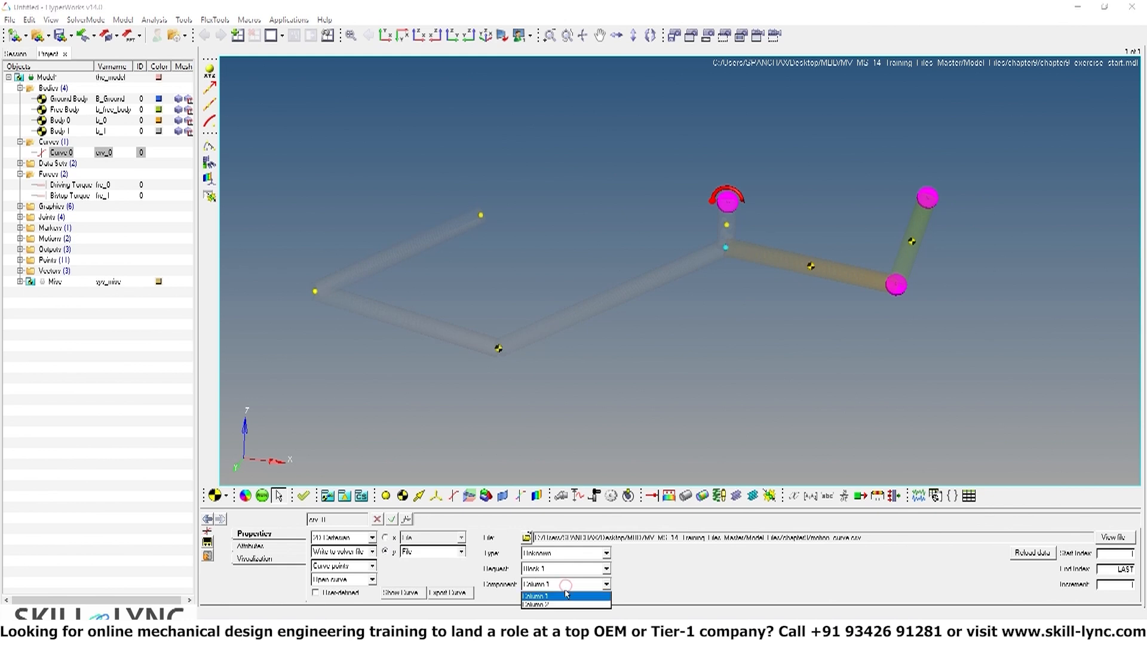
{"action": "left_click", "coordinate": [556, 599]}
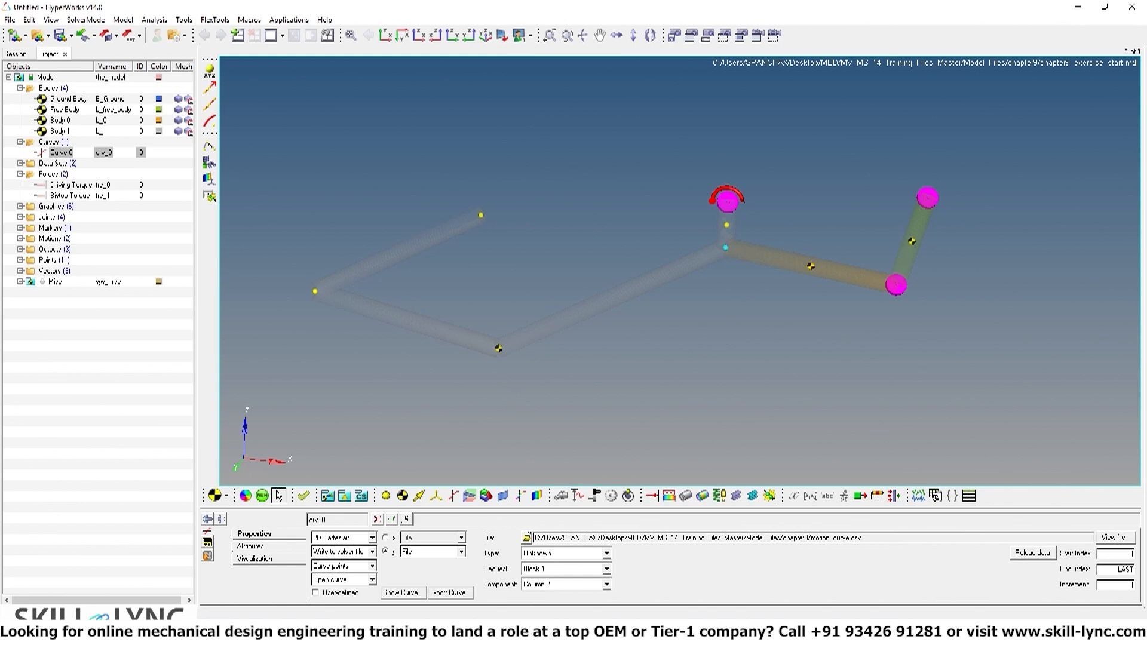
{"action": "left_click", "coordinate": [404, 593]}
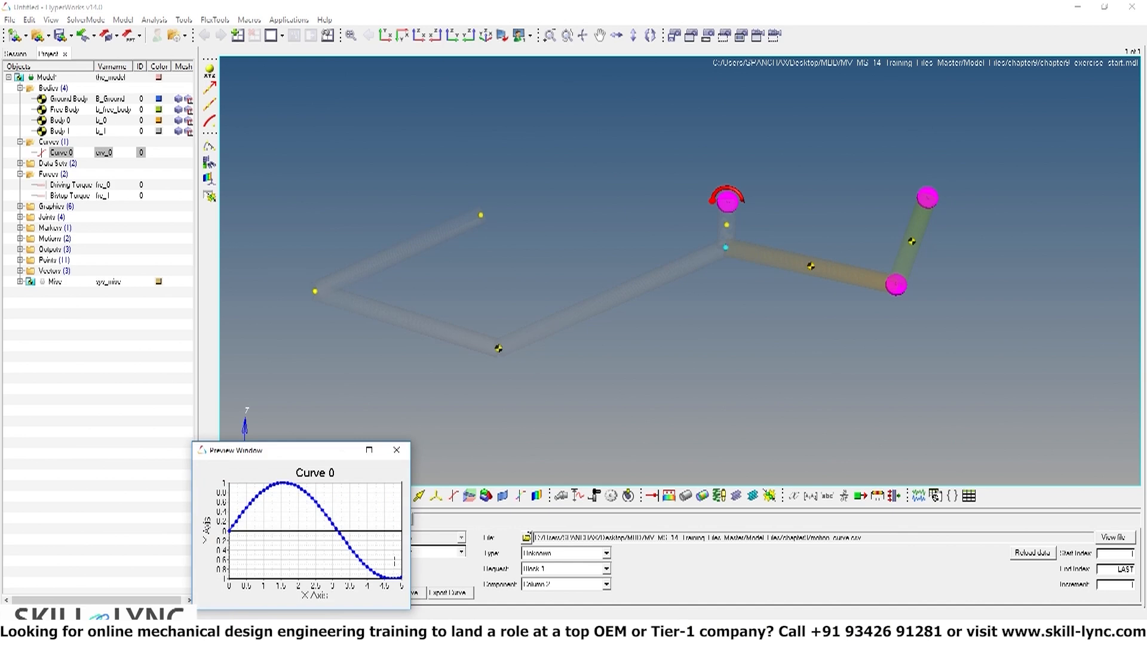
{"action": "left_click_drag", "start_coordinate": [296, 452], "coordinate": [316, 416]}
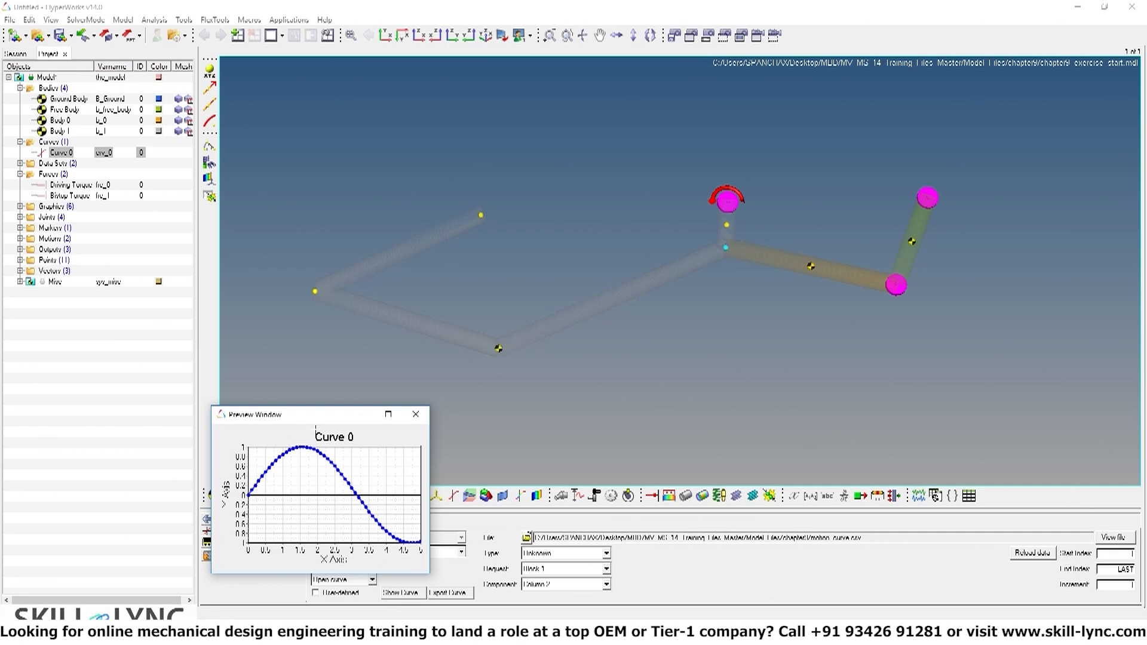
{"action": "left_click", "coordinate": [415, 414]}
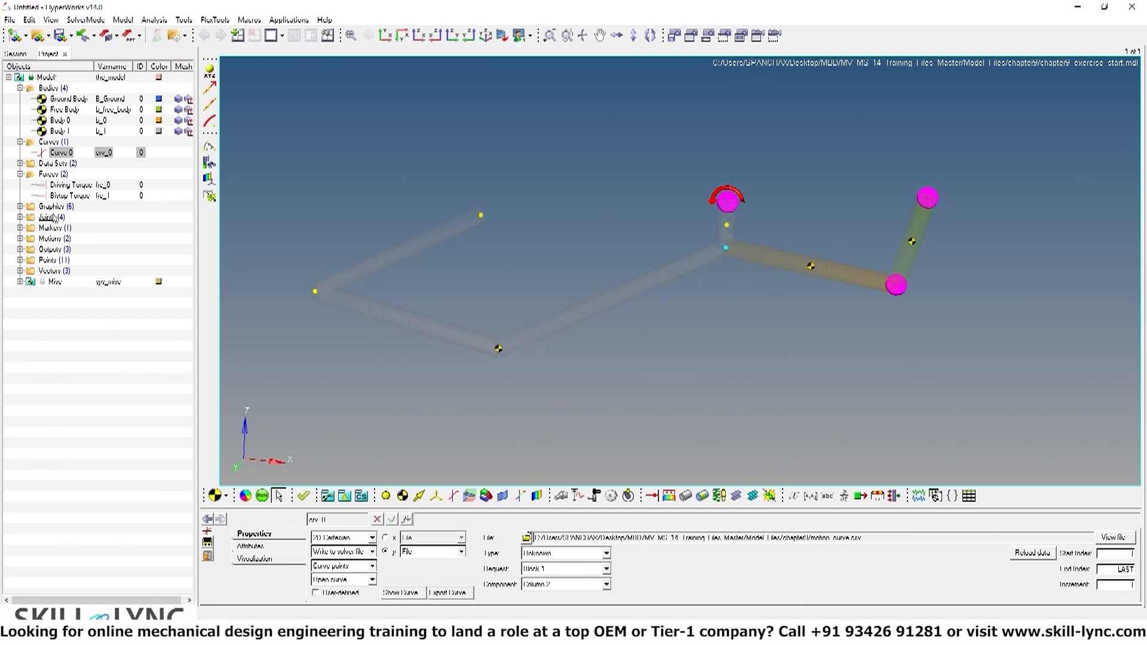
Define Motion 1 by curve instead of by expression, assigning Curve 0 to it
{"action": "left_click", "coordinate": [21, 242]}
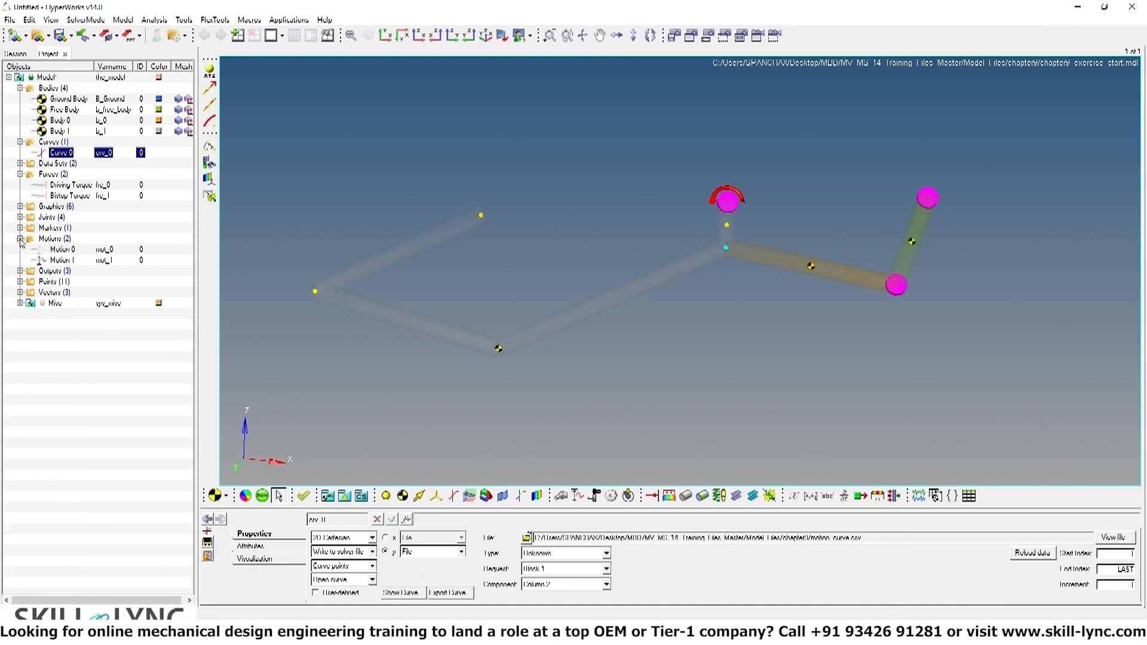
{"action": "left_click", "coordinate": [61, 260]}
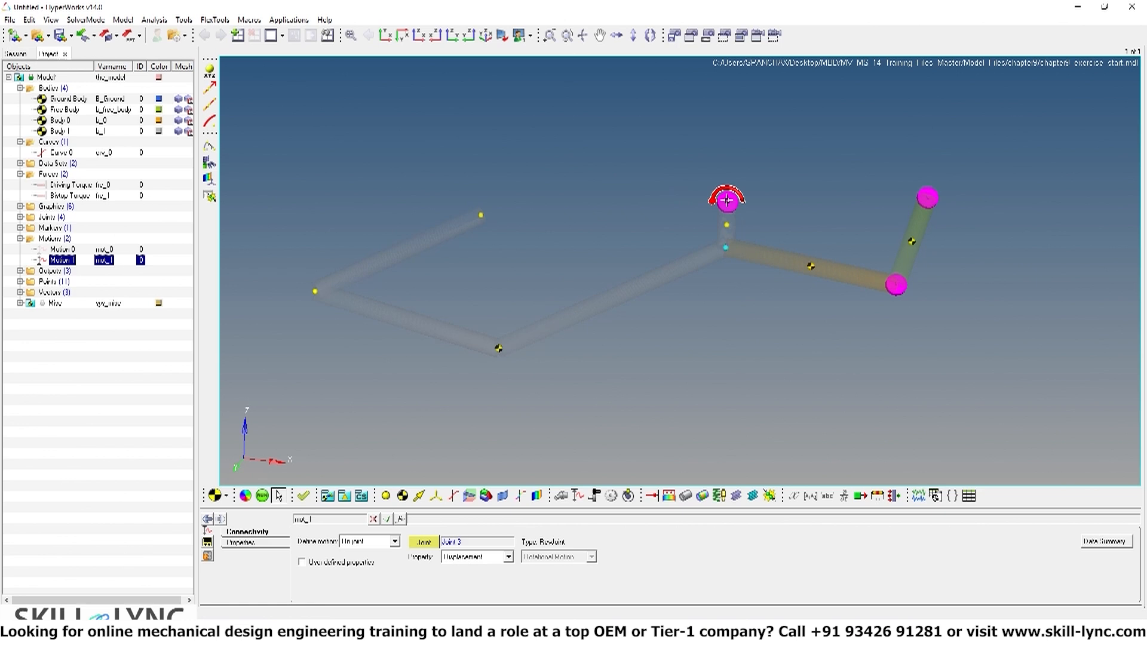
{"action": "left_click", "coordinate": [244, 542]}
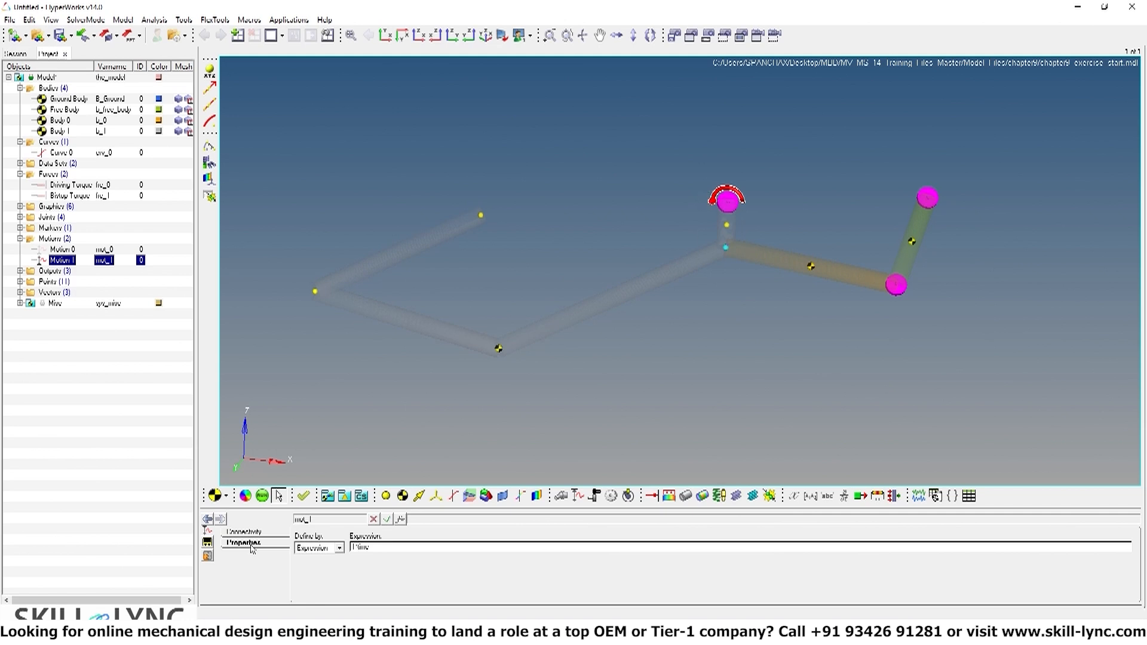
{"action": "left_click", "coordinate": [315, 549]}
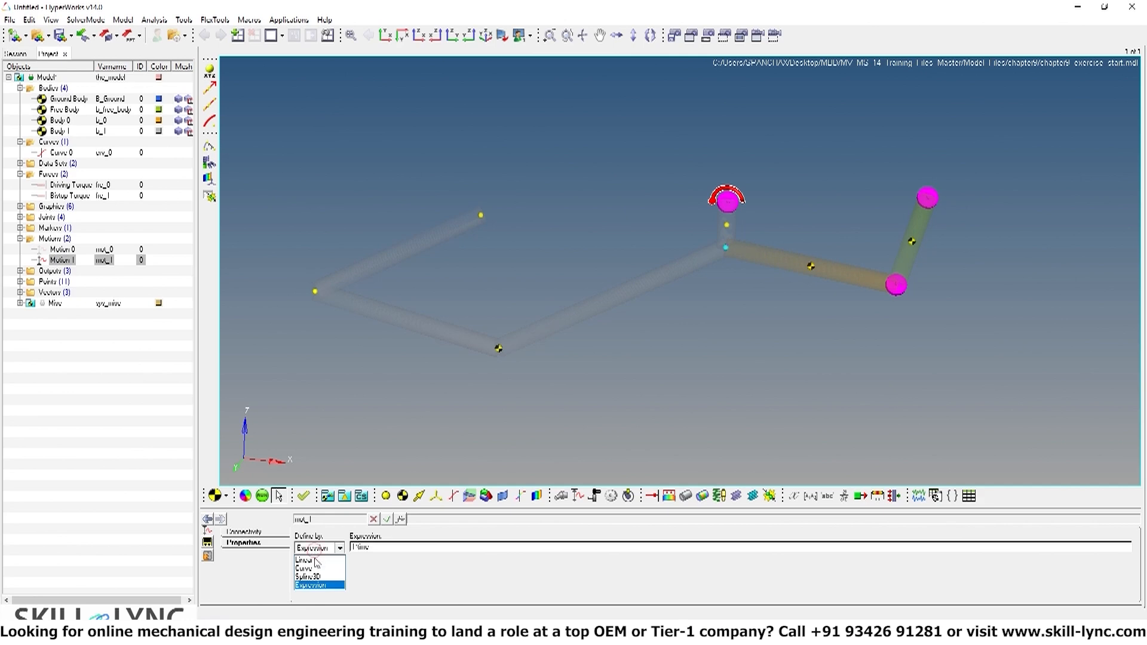
{"action": "left_click", "coordinate": [315, 569]}
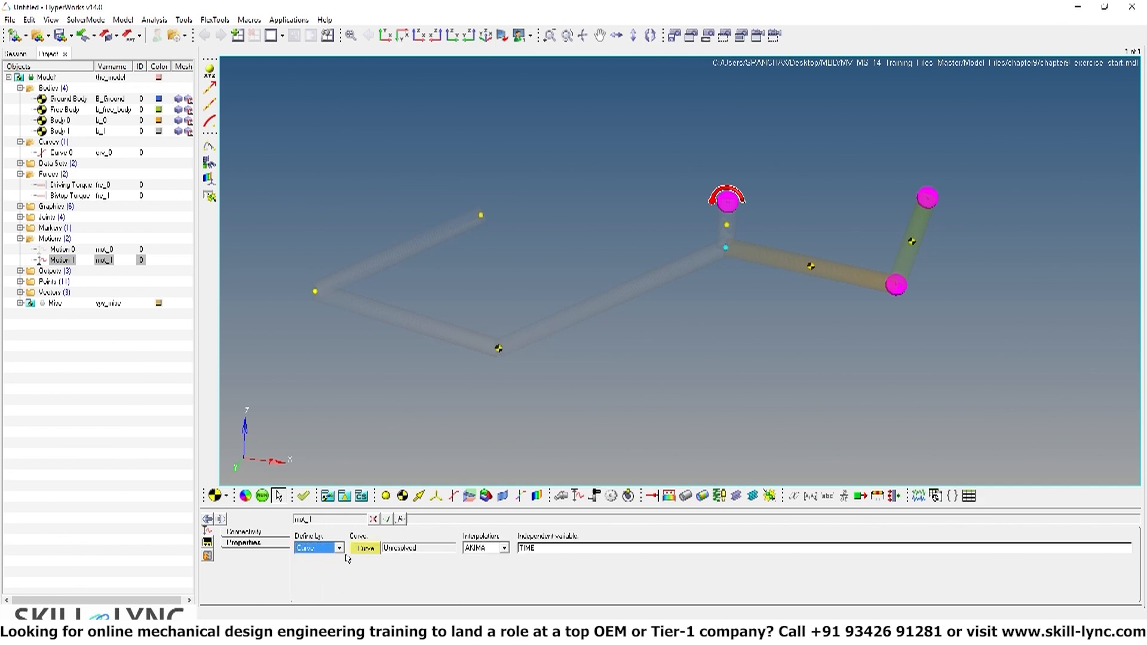
{"action": "left_click", "coordinate": [365, 548]}
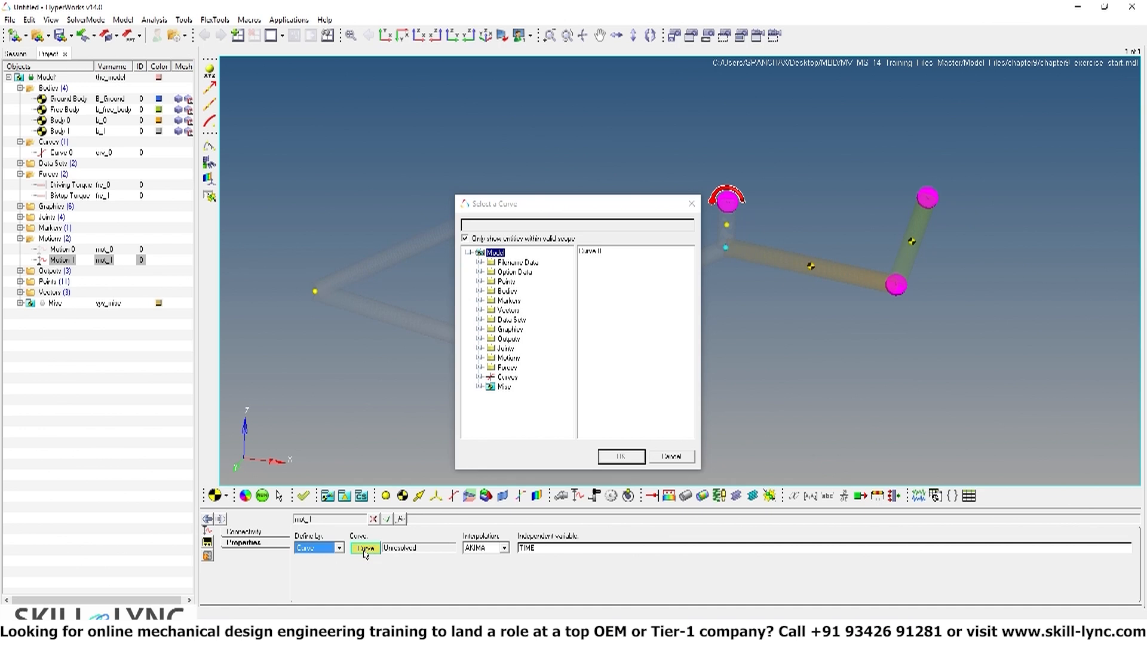
{"action": "left_click", "coordinate": [602, 253]}
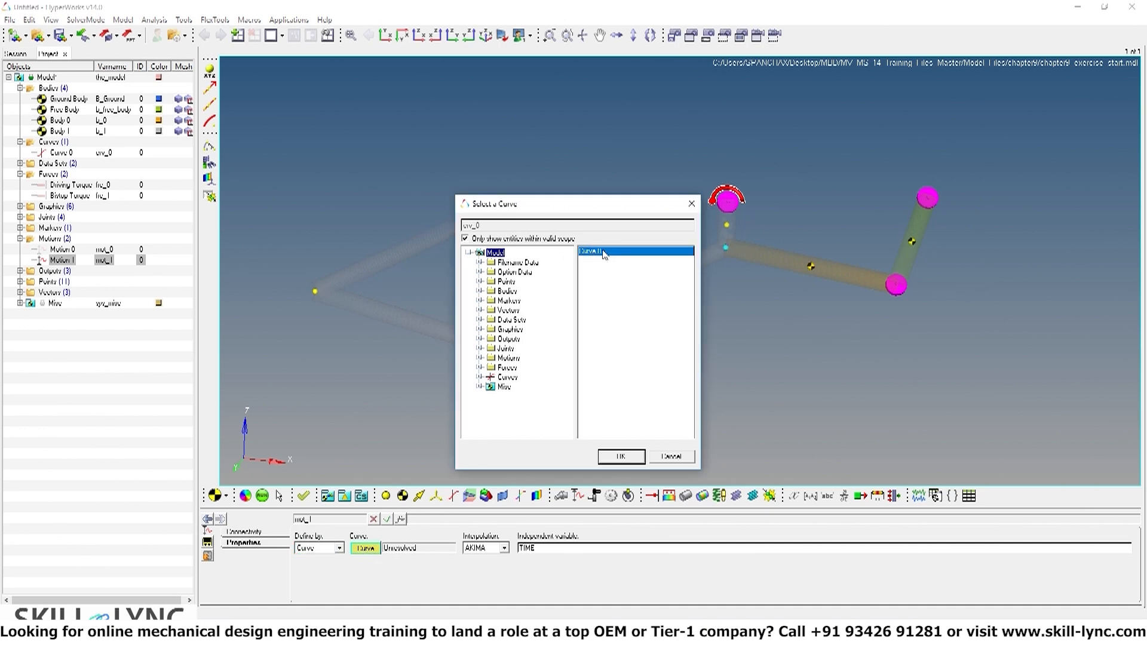
{"action": "left_click", "coordinate": [619, 457]}
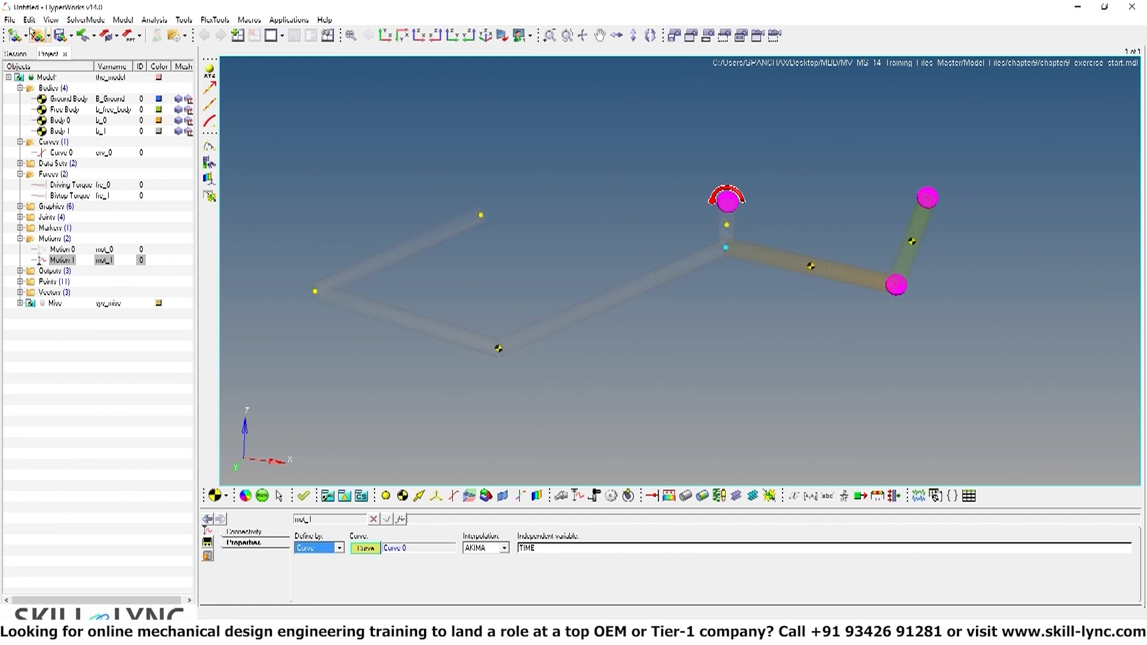
Save the model in the chapter9 folder as chapter9_exercise_Four_Bar_Mech_Class.mdl
{"action": "left_click", "coordinate": [9, 21]}
{"action": "mouse_move", "coordinate": [48, 85]}
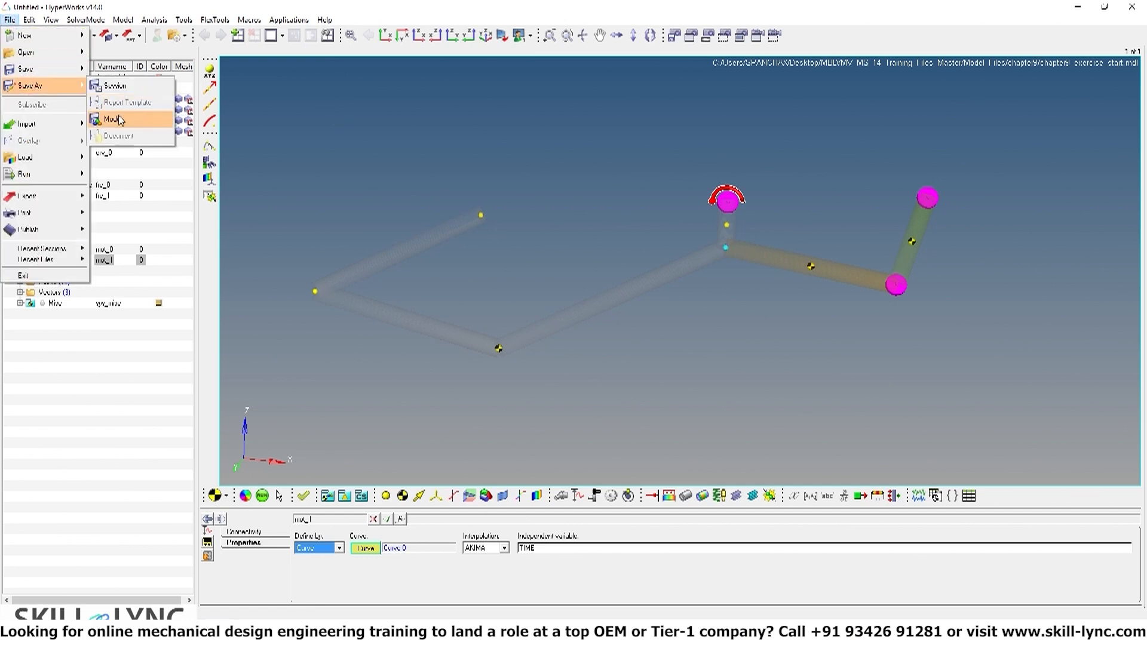
{"action": "left_click", "coordinate": [118, 115]}
{"action": "key", "text": "End"}
{"action": "key", "text": "Left"}
{"action": "key", "text": "Left"}
{"action": "key", "text": "Left"}
{"action": "key", "text": "Left"}
{"action": "key", "text": "BackSpace"}
{"action": "key", "text": "BackSpace"}
{"action": "key", "text": "BackSpace"}
{"action": "key", "text": "BackSpace"}
{"action": "key", "text": "BackSpace"}
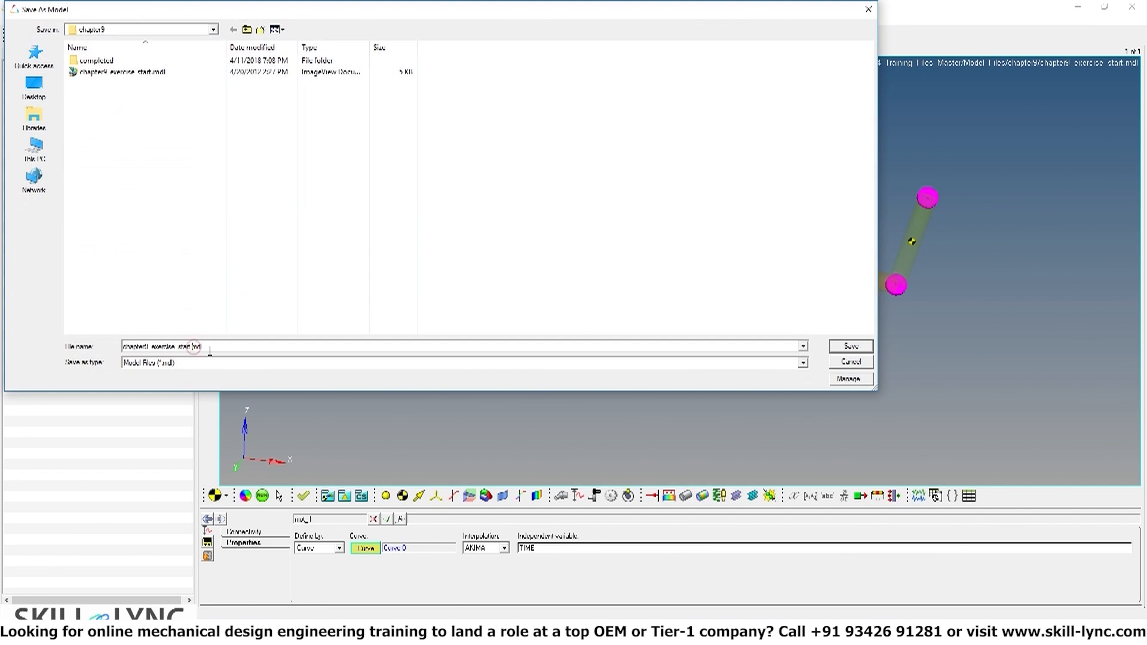
{"action": "type", "text": "1ou"}
{"action": "type", "text": "r_Bar_Mech"}
{"action": "type", "text": "_Class"}
{"action": "left_click", "coordinate": [857, 345]}
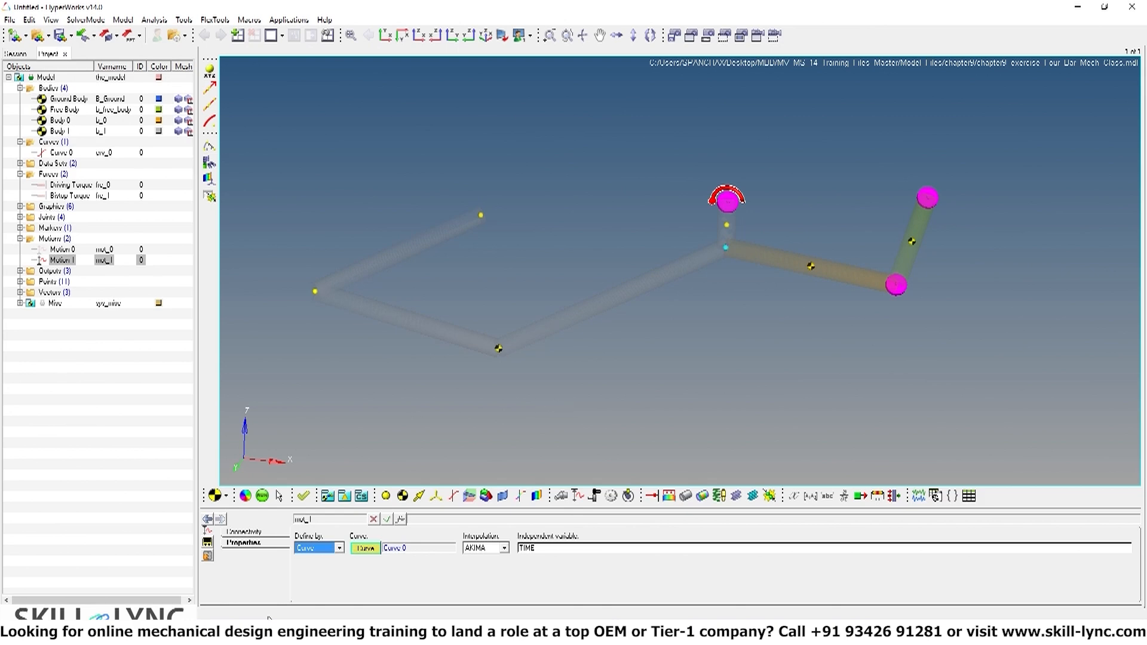
Check the link names on the Four Bar Mechanism slide in PowerPoint and return to MotionView
{"action": "key", "text": "alt+Tab"}
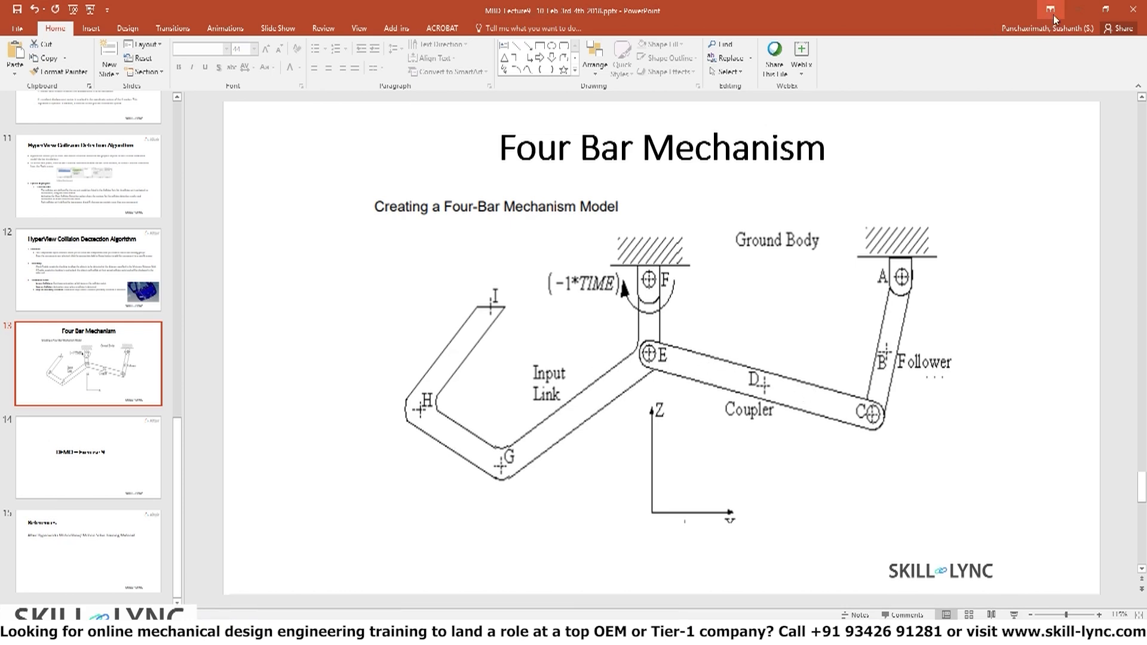
{"action": "left_click", "coordinate": [1078, 10]}
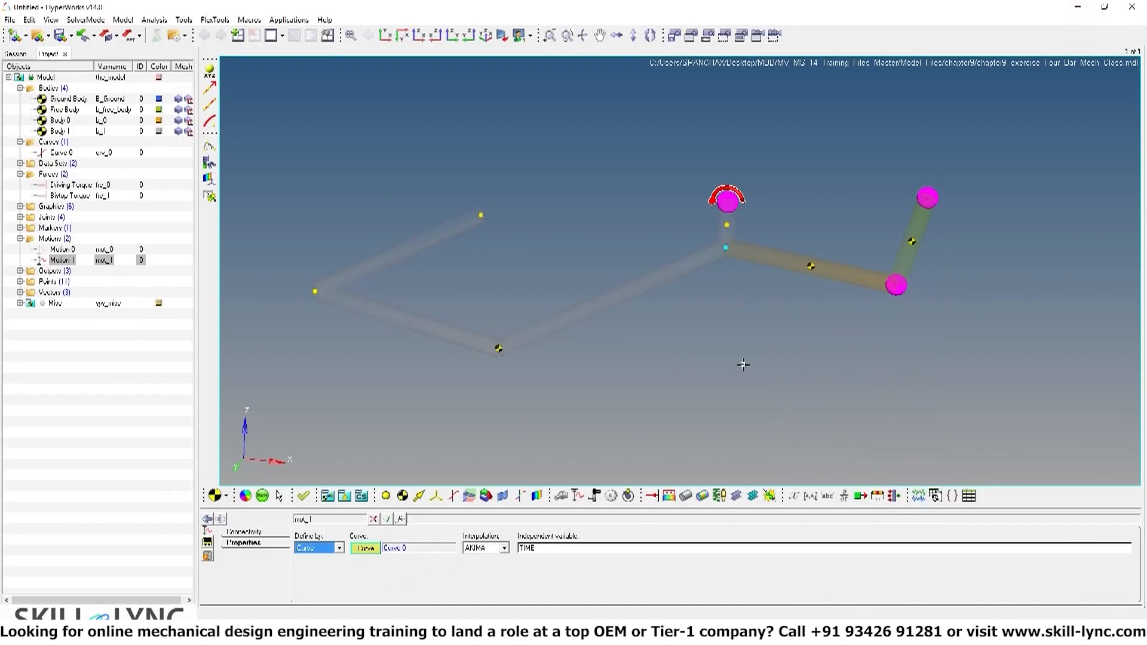
{"action": "left_click_drag", "start_coordinate": [704, 365], "coordinate": [690, 263], "text": "ctrl"}
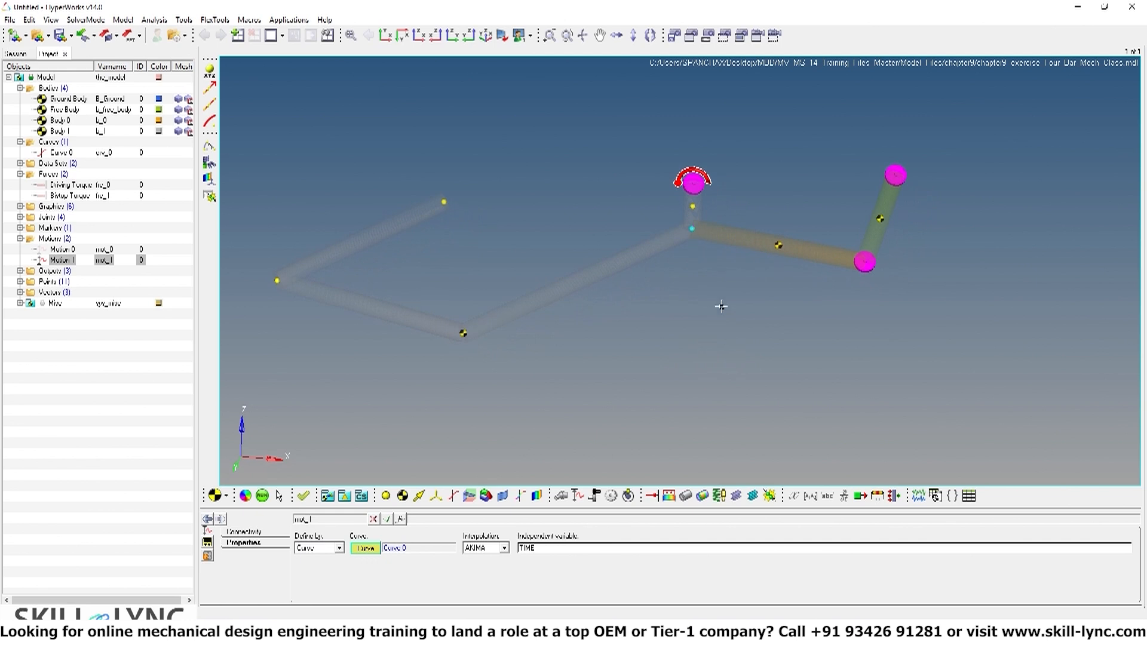
{"action": "right_click_drag", "start_coordinate": [722, 328], "coordinate": [770, 335], "text": "ctrl"}
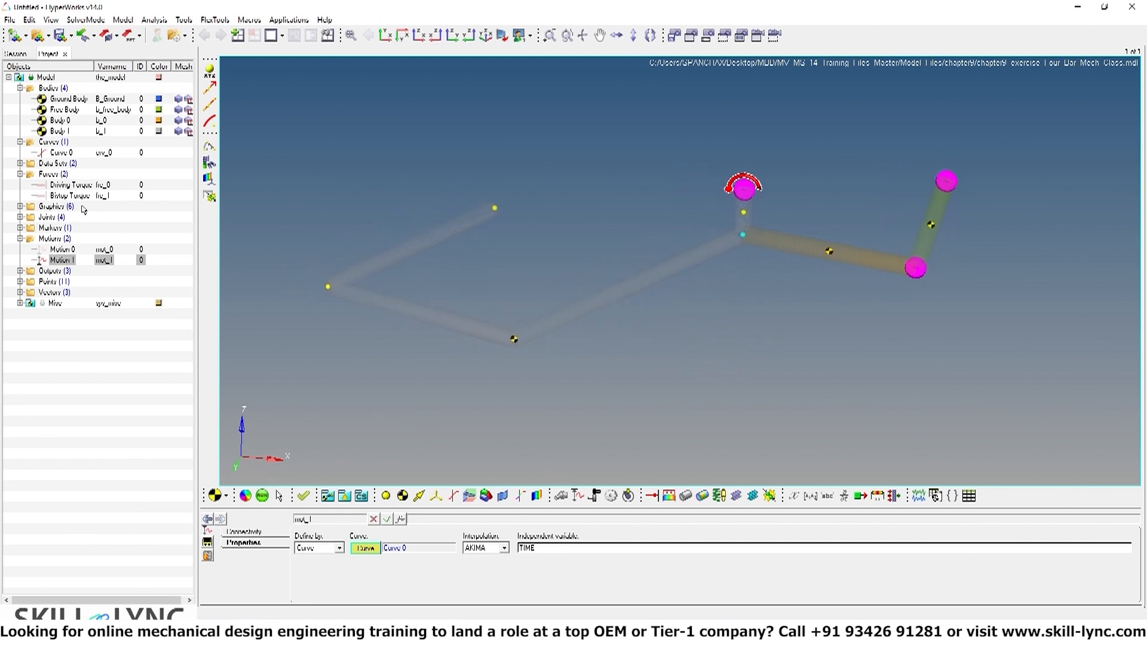
Rename the Free Body as Follower
{"action": "right_click", "coordinate": [71, 111]}
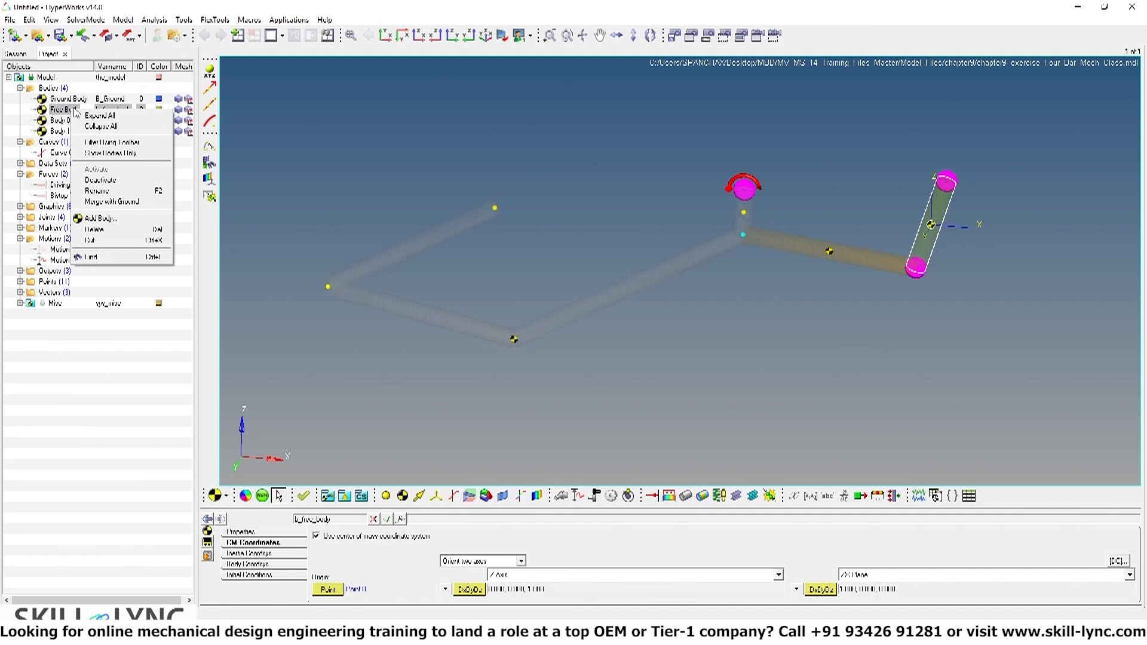
{"action": "left_click", "coordinate": [96, 191]}
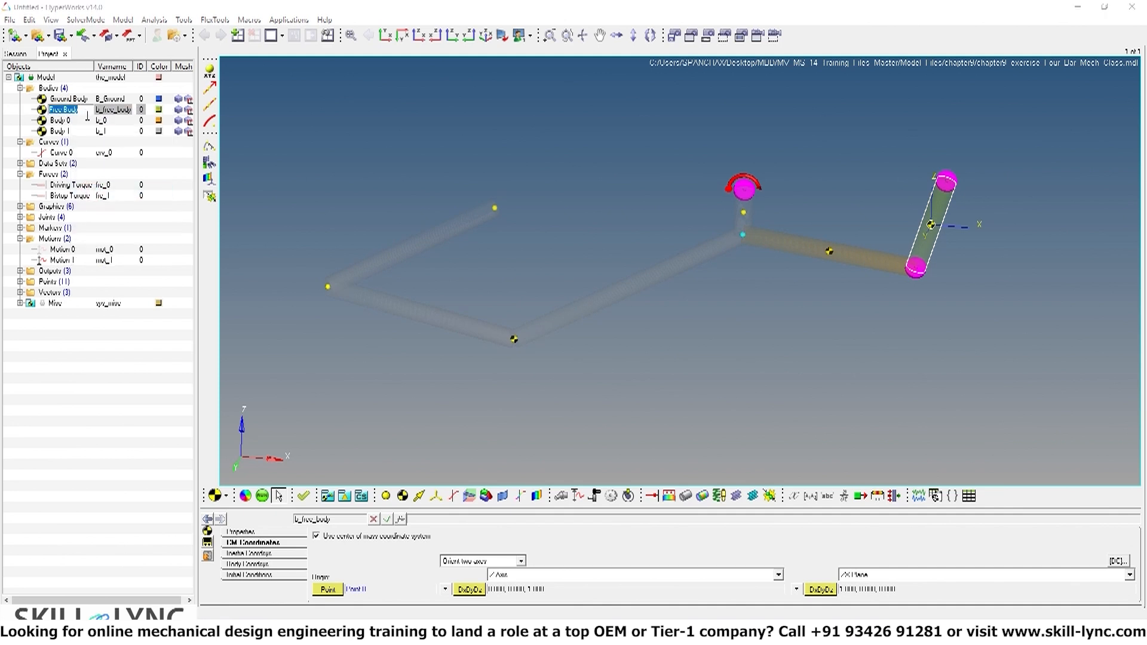
{"action": "type", "text": "Follower"}
{"action": "key", "text": "Return"}
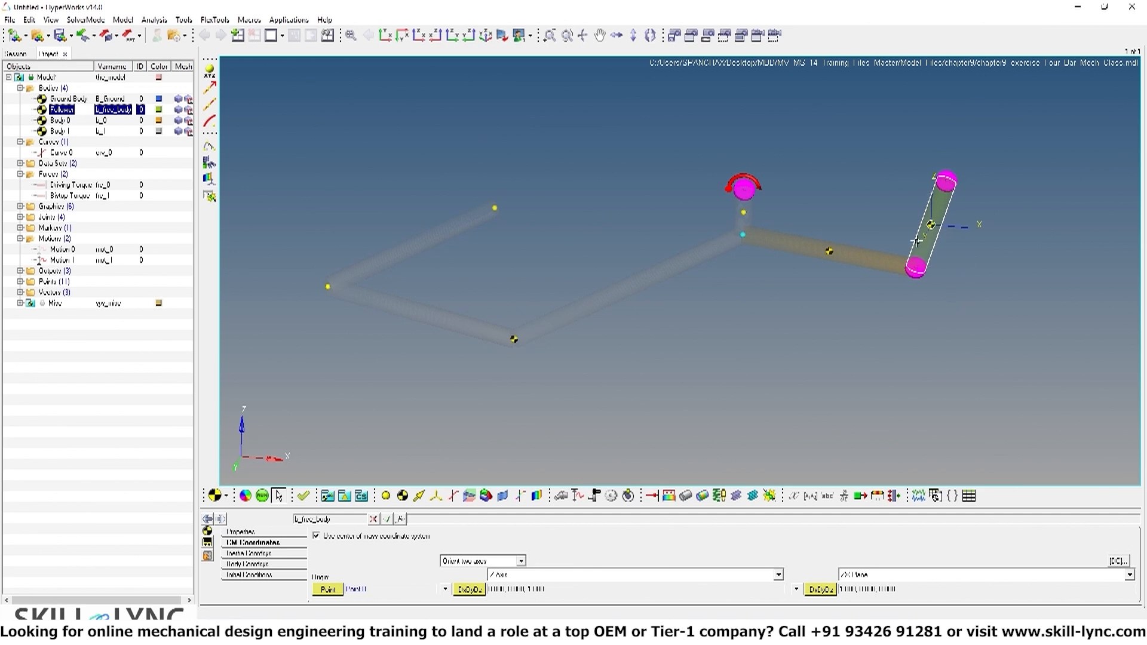
Rename Body 0 as Coupler
{"action": "left_click", "coordinate": [59, 121]}
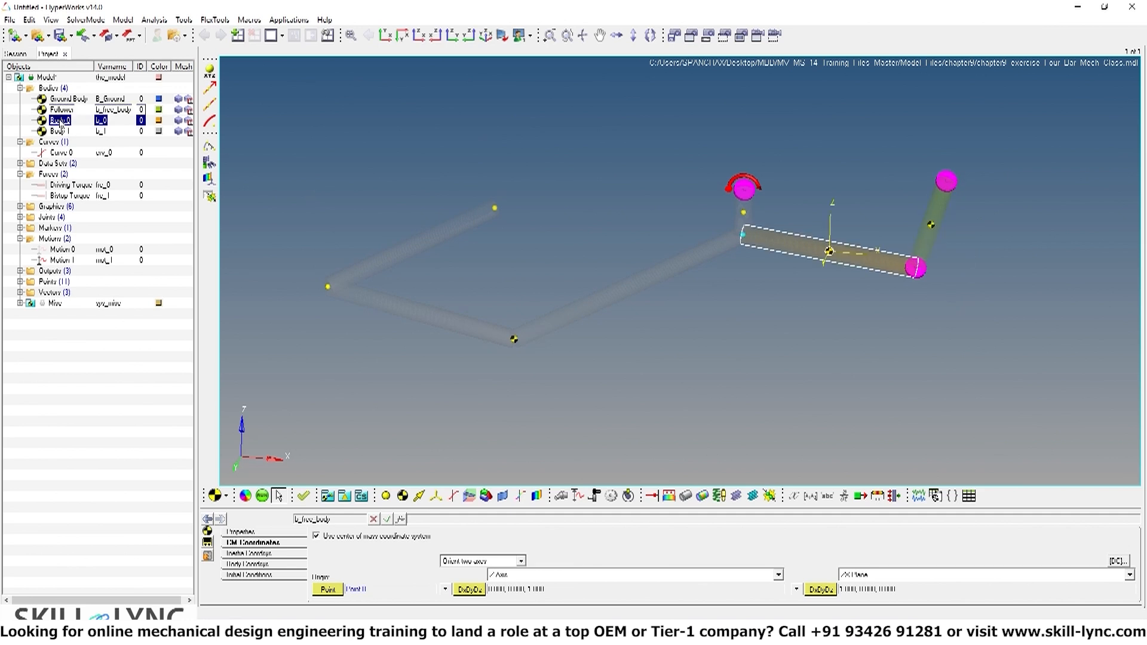
{"action": "right_click", "coordinate": [60, 121]}
{"action": "left_click", "coordinate": [87, 202]}
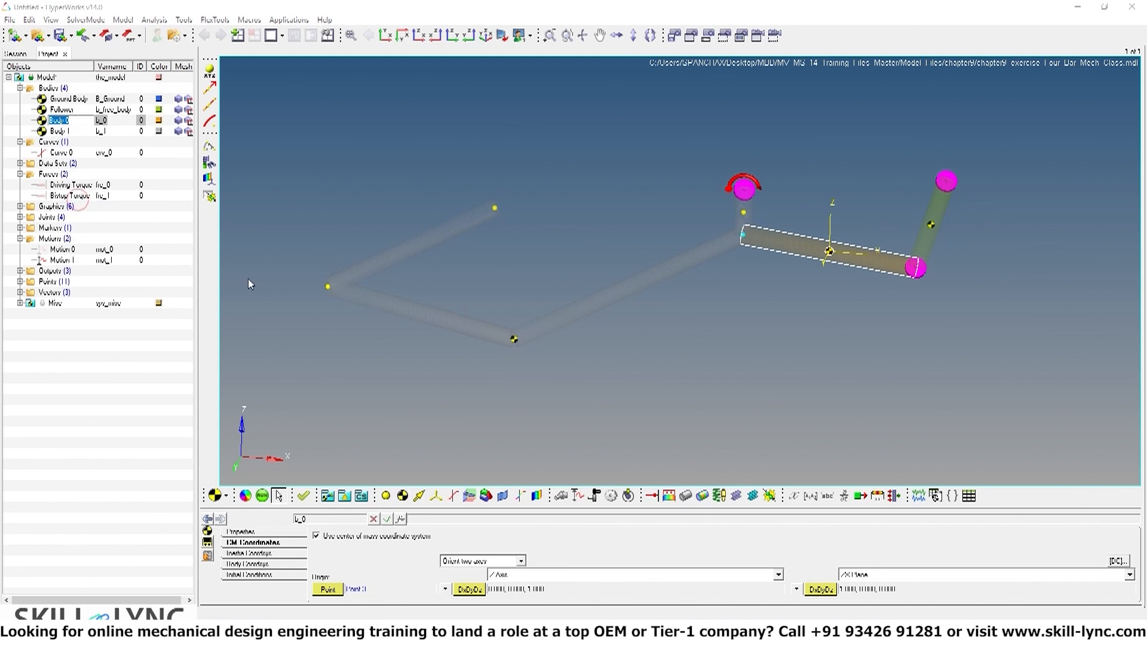
{"action": "type", "text": "Coupler"}
{"action": "key", "text": "Return"}
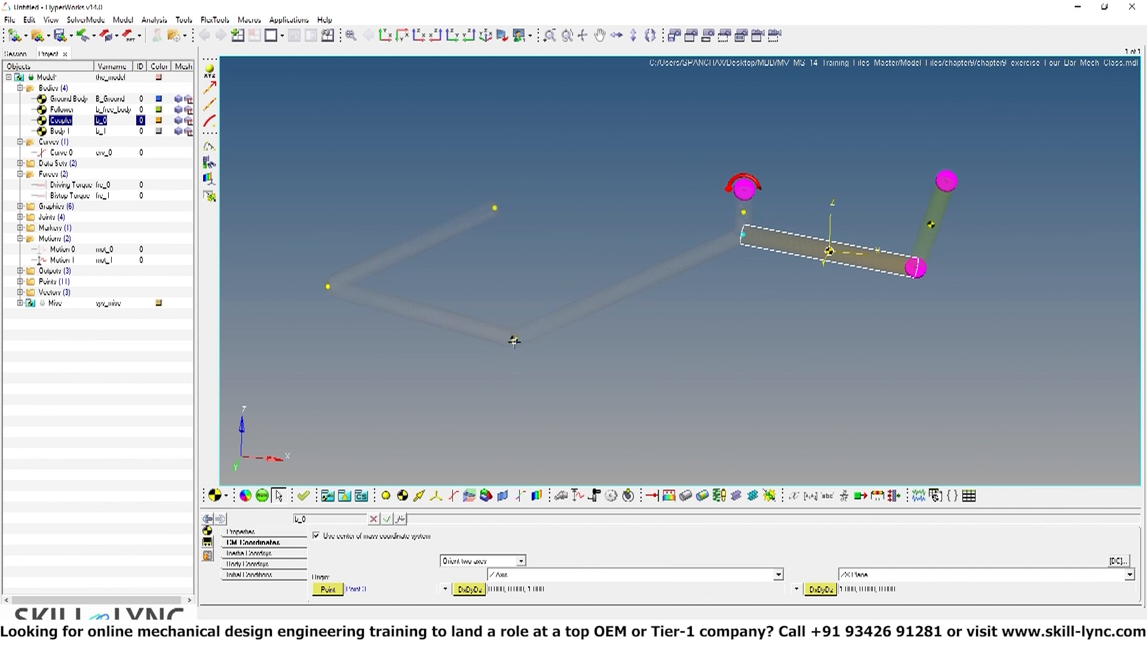
Rename Body 1 as Input
{"action": "left_click", "coordinate": [60, 132]}
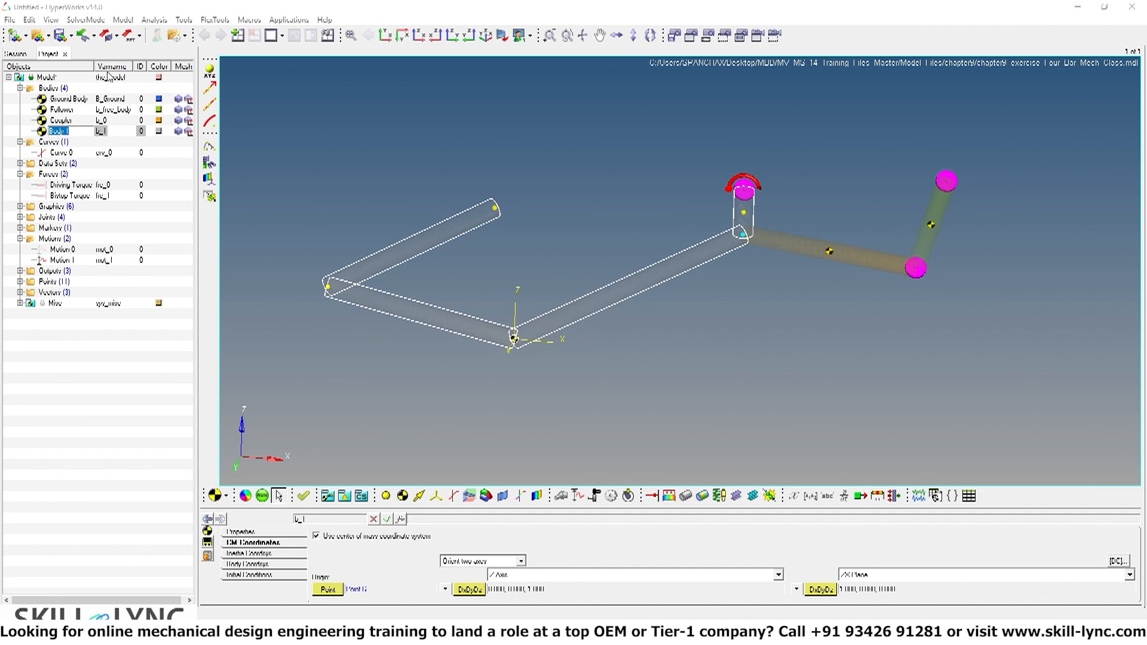
{"action": "type", "text": "Input"}
{"action": "key", "text": "Return"}
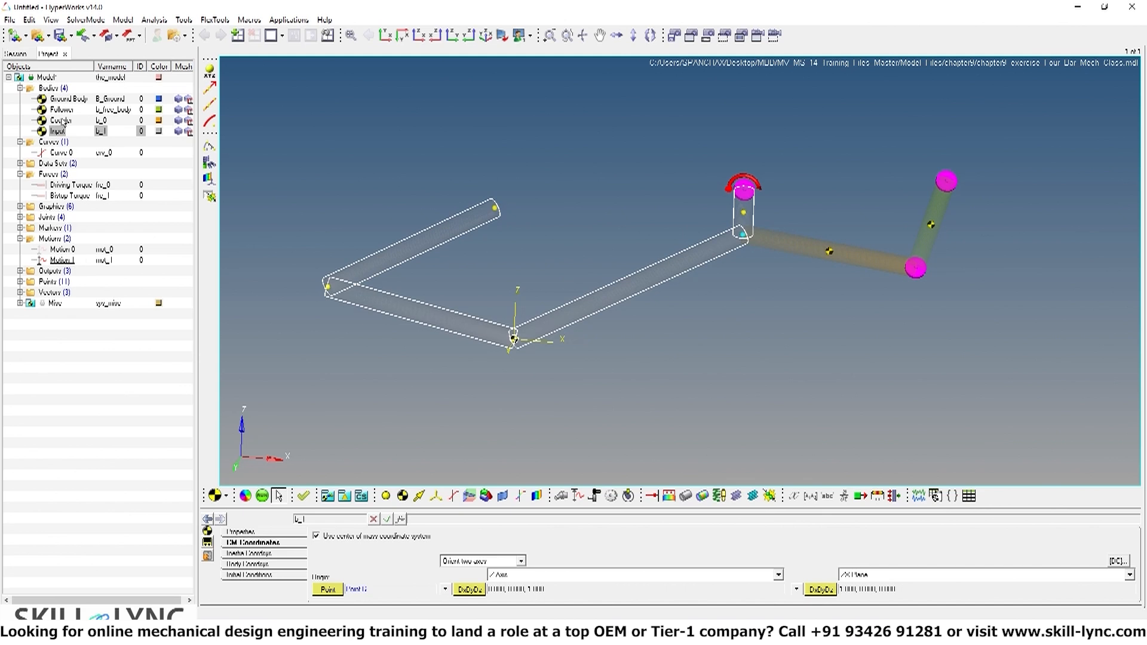
Add an output under the Model system, keeping the default label and variable name
{"action": "right_click", "coordinate": [48, 78]}
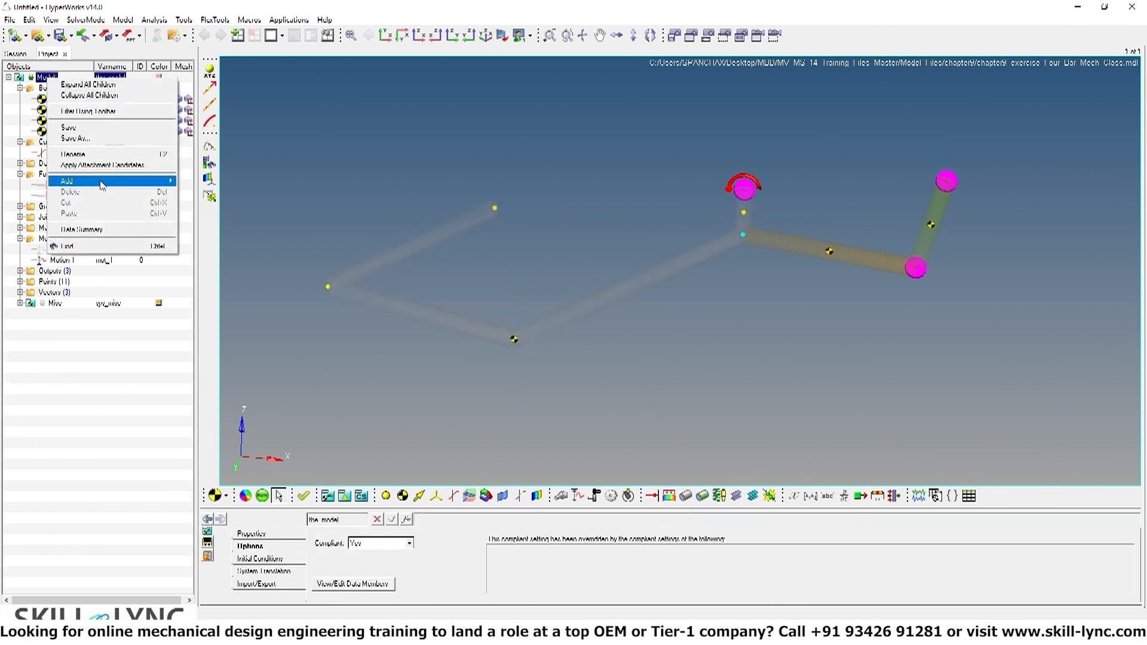
{"action": "mouse_move", "coordinate": [168, 187]}
{"action": "mouse_move", "coordinate": [210, 256]}
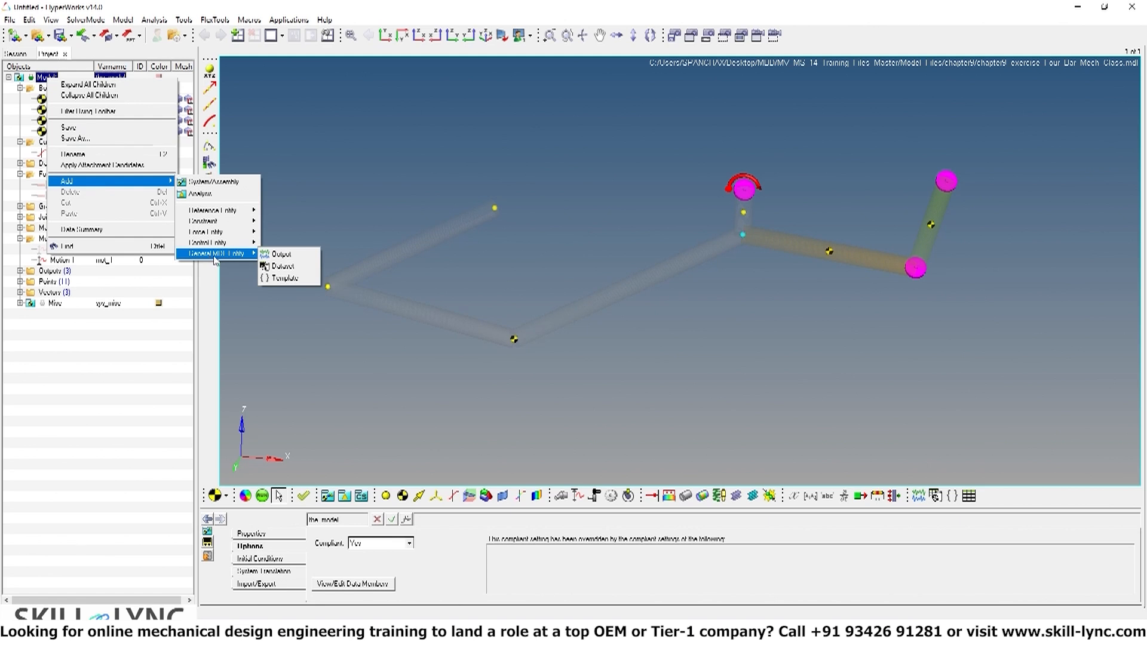
{"action": "left_click", "coordinate": [269, 255]}
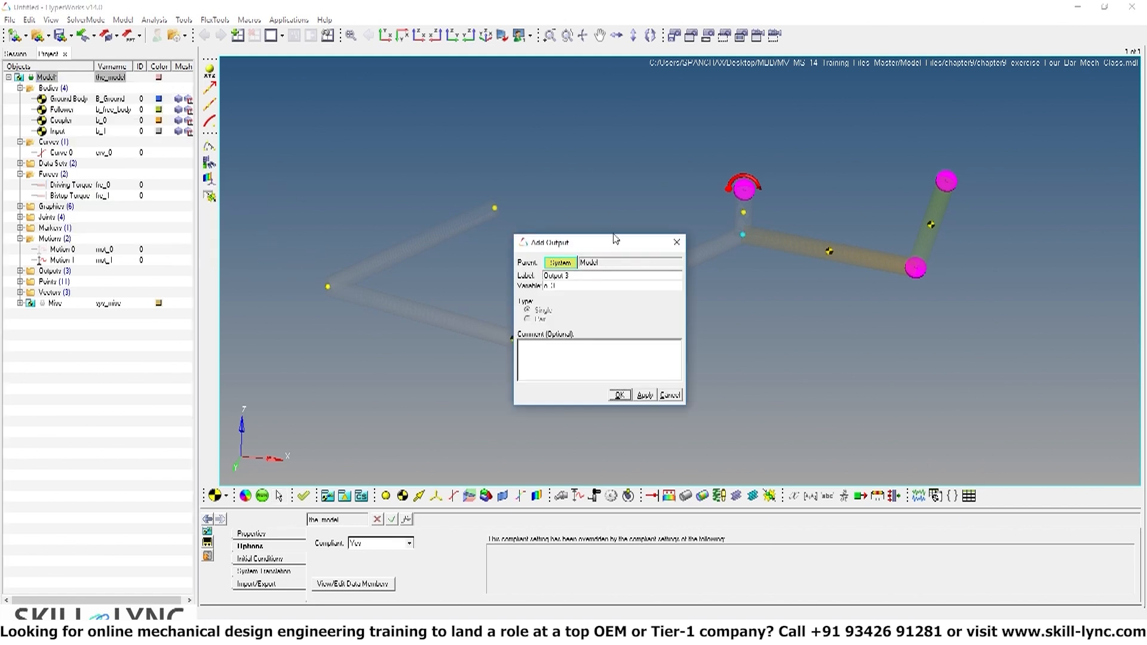
{"action": "left_click_drag", "start_coordinate": [615, 241], "coordinate": [624, 242]}
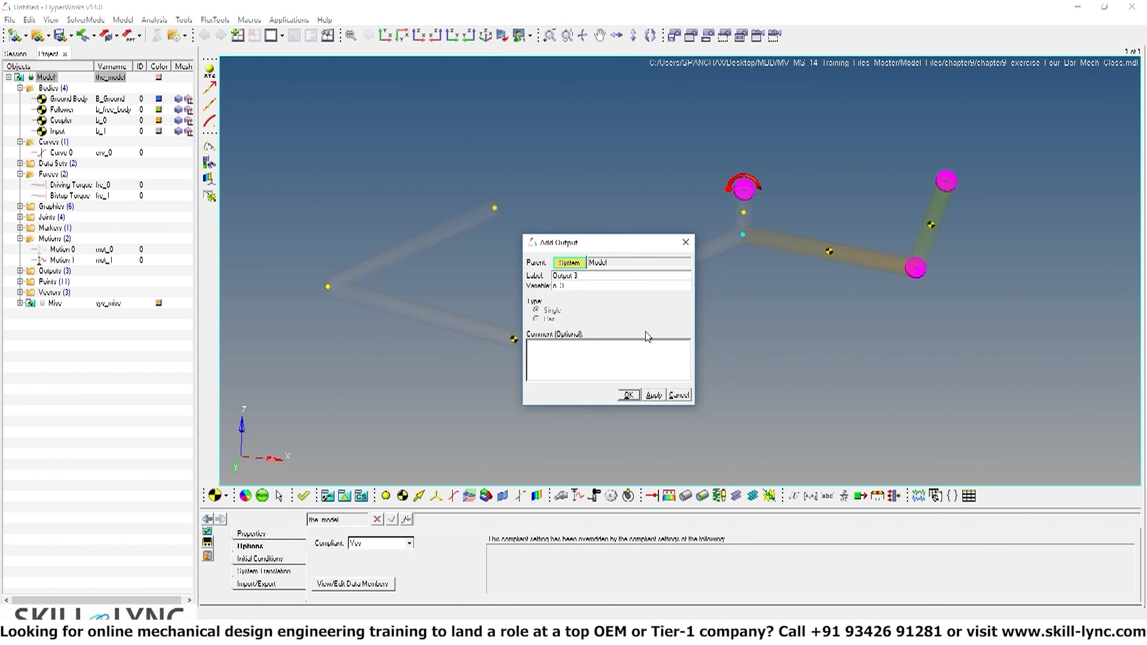
{"action": "left_click", "coordinate": [626, 395]}
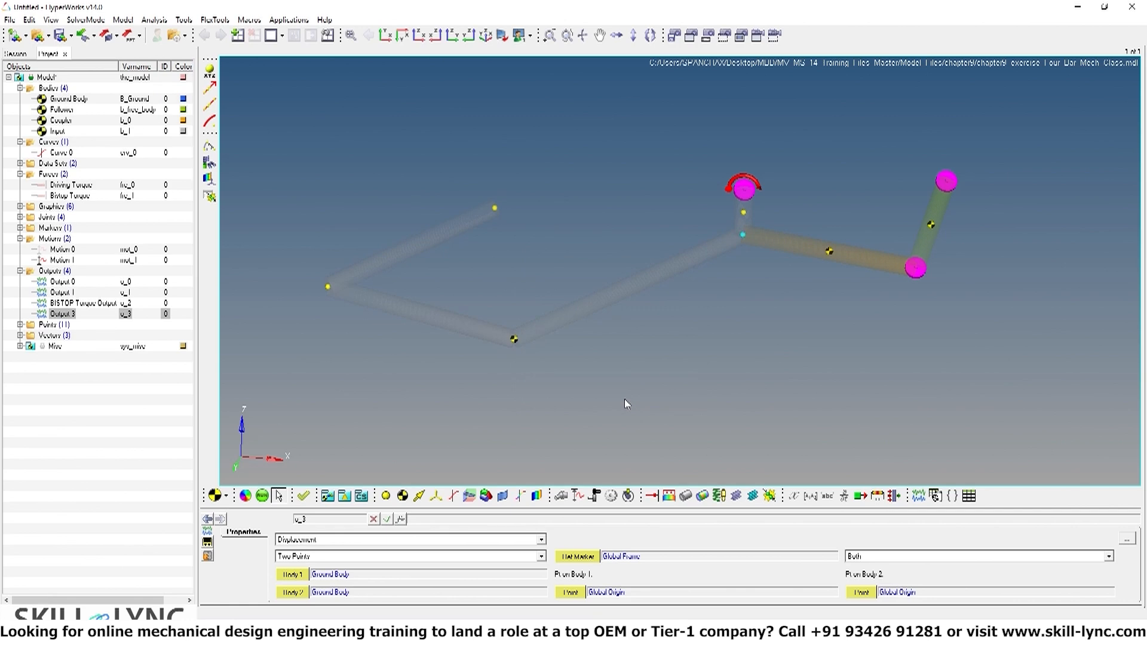
Define the displacement output from the Input body to the Ground Body, using Point I as the point on Body 1
{"action": "left_click", "coordinate": [299, 576]}
{"action": "double_click", "coordinate": [298, 576]}
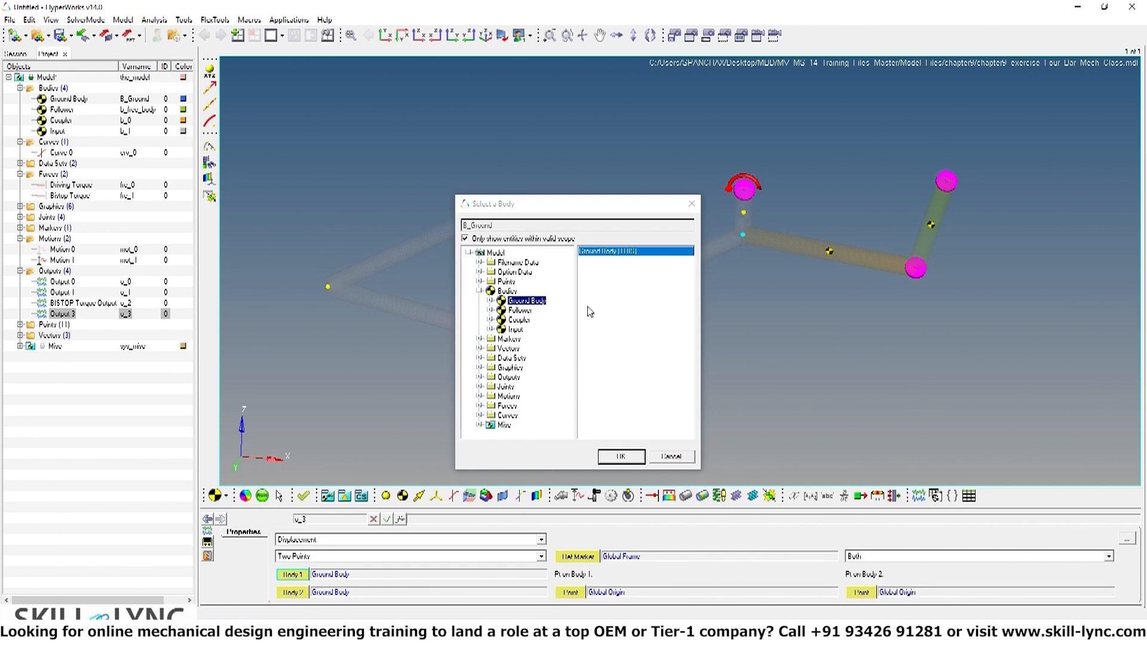
{"action": "double_click", "coordinate": [512, 329]}
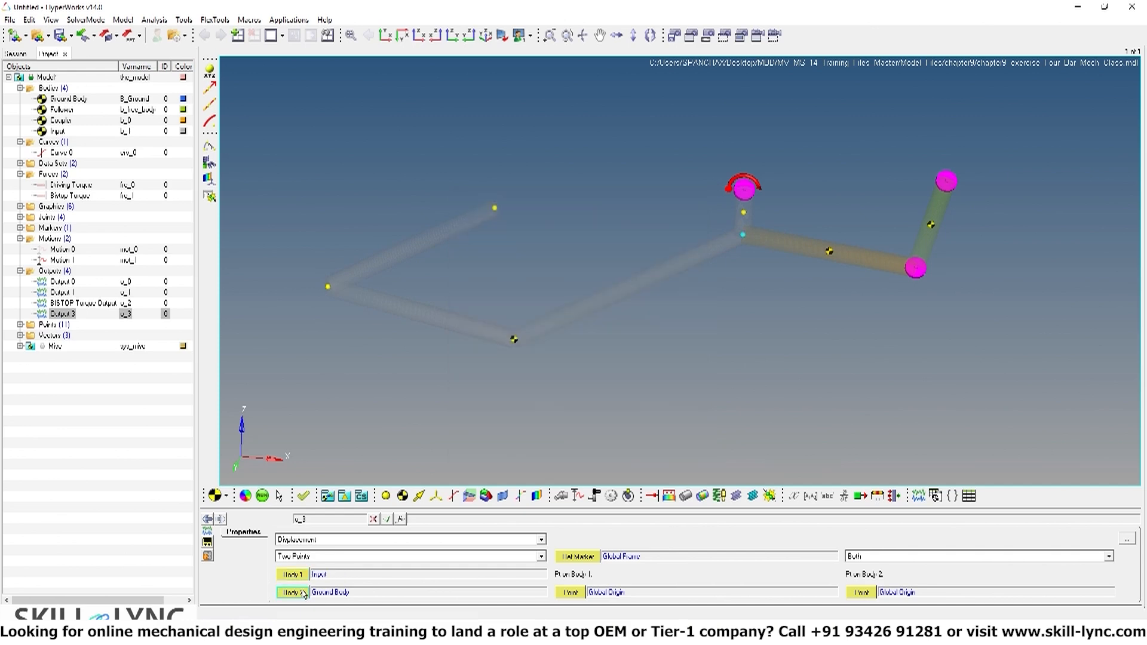
{"action": "double_click", "coordinate": [299, 592]}
{"action": "double_click", "coordinate": [525, 302]}
{"action": "double_click", "coordinate": [570, 593]}
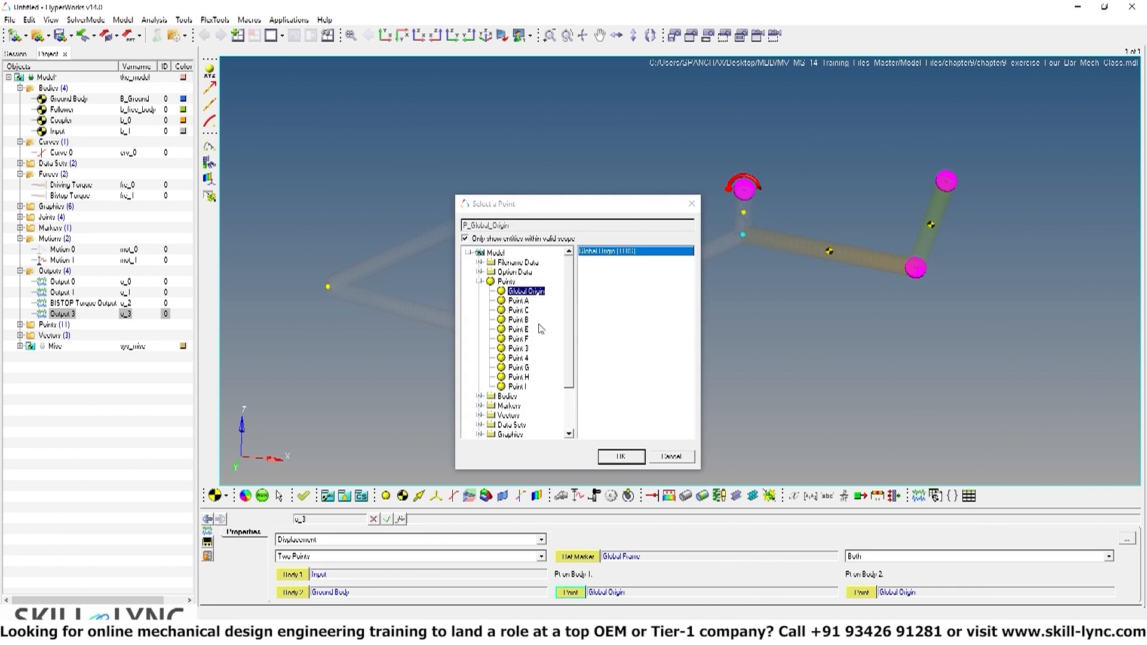
{"action": "double_click", "coordinate": [519, 387]}
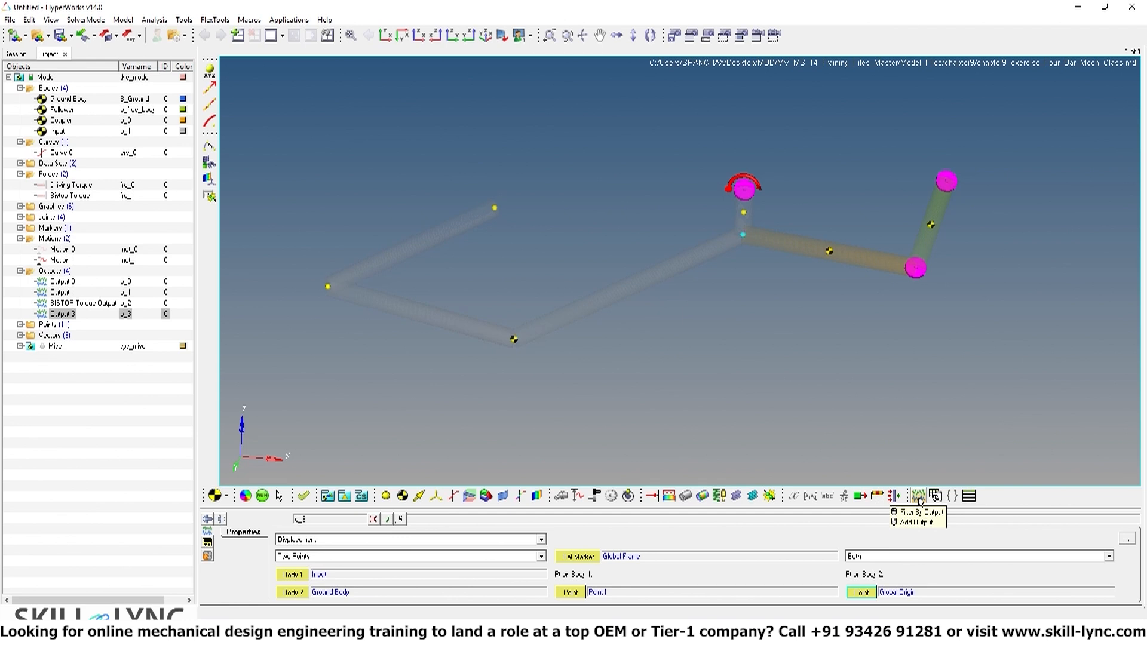
Add another output under the Model system with the default label and variable name, and set its type to Expressions
{"action": "left_click", "coordinate": [918, 497]}
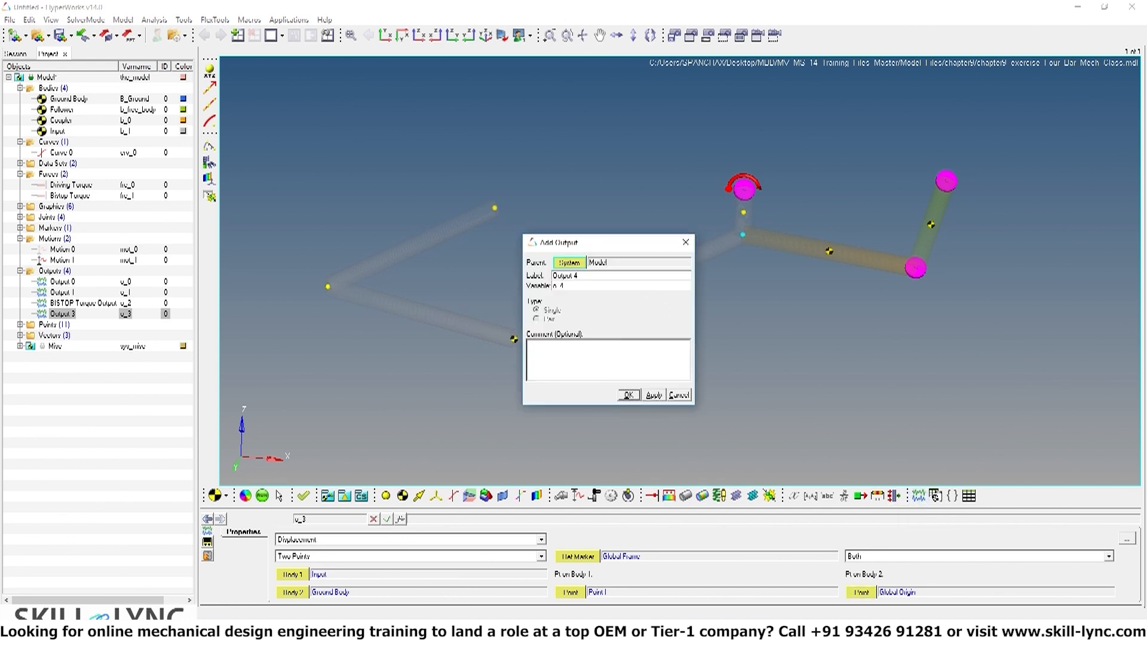
{"action": "left_click_drag", "start_coordinate": [590, 242], "coordinate": [606, 242]}
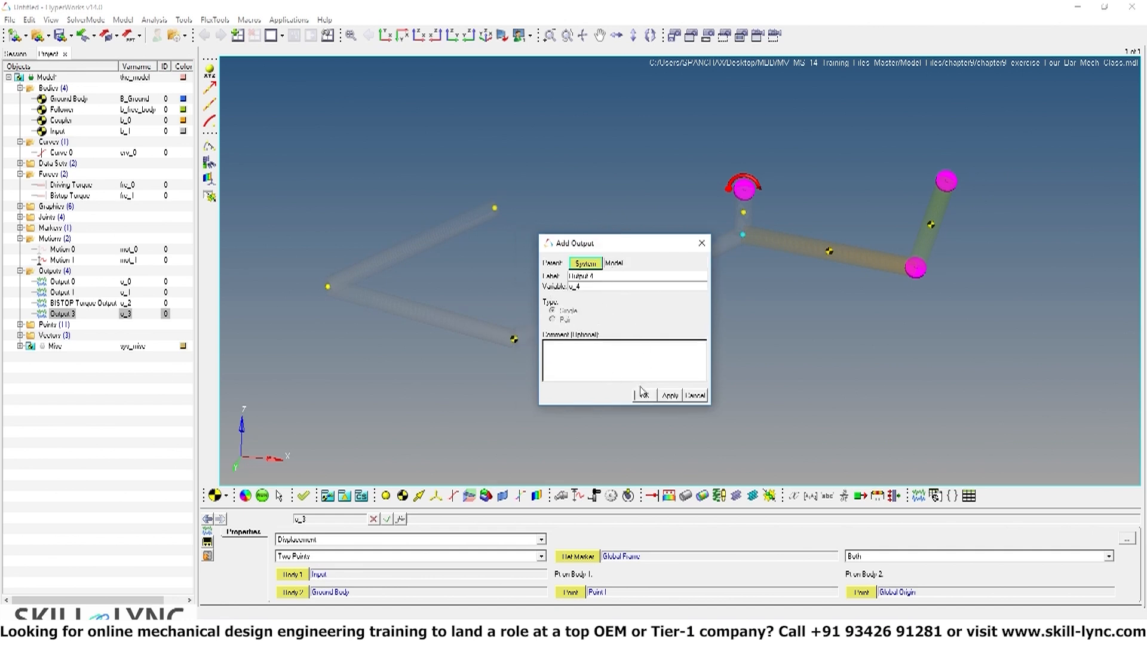
{"action": "left_click", "coordinate": [642, 393]}
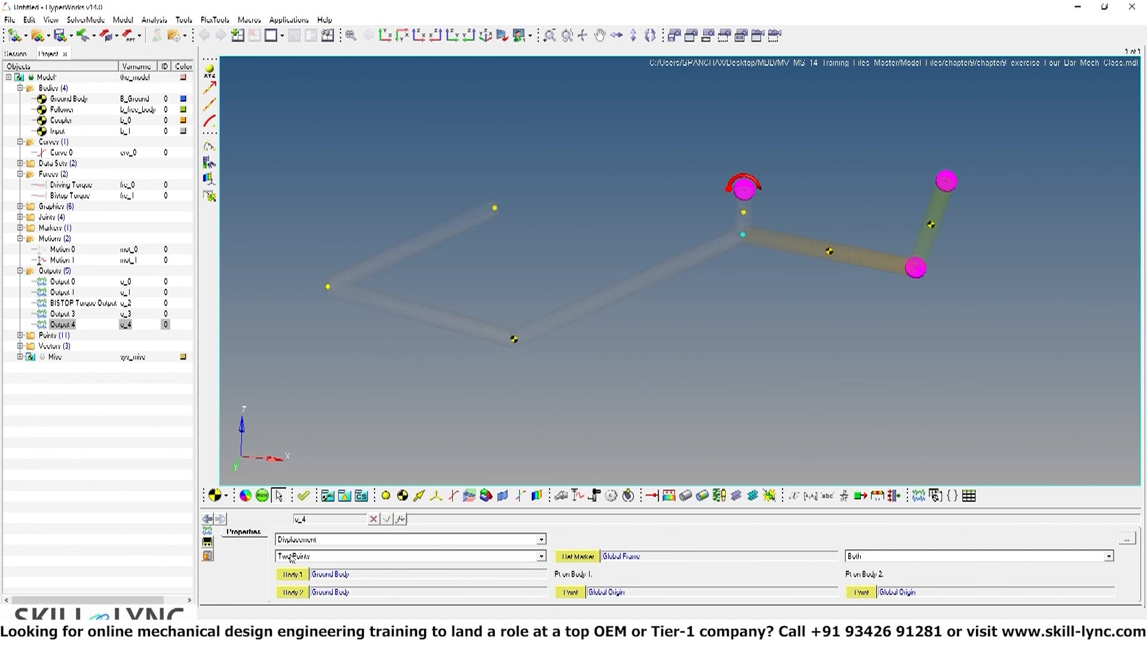
{"action": "left_click", "coordinate": [306, 541]}
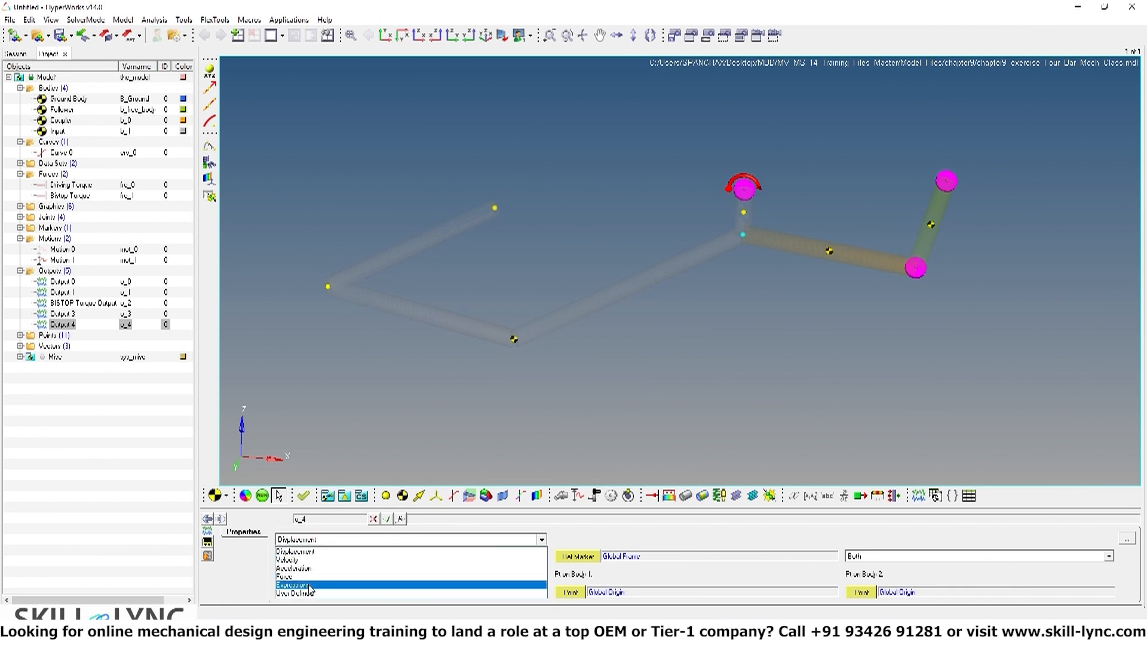
{"action": "left_click", "coordinate": [310, 585]}
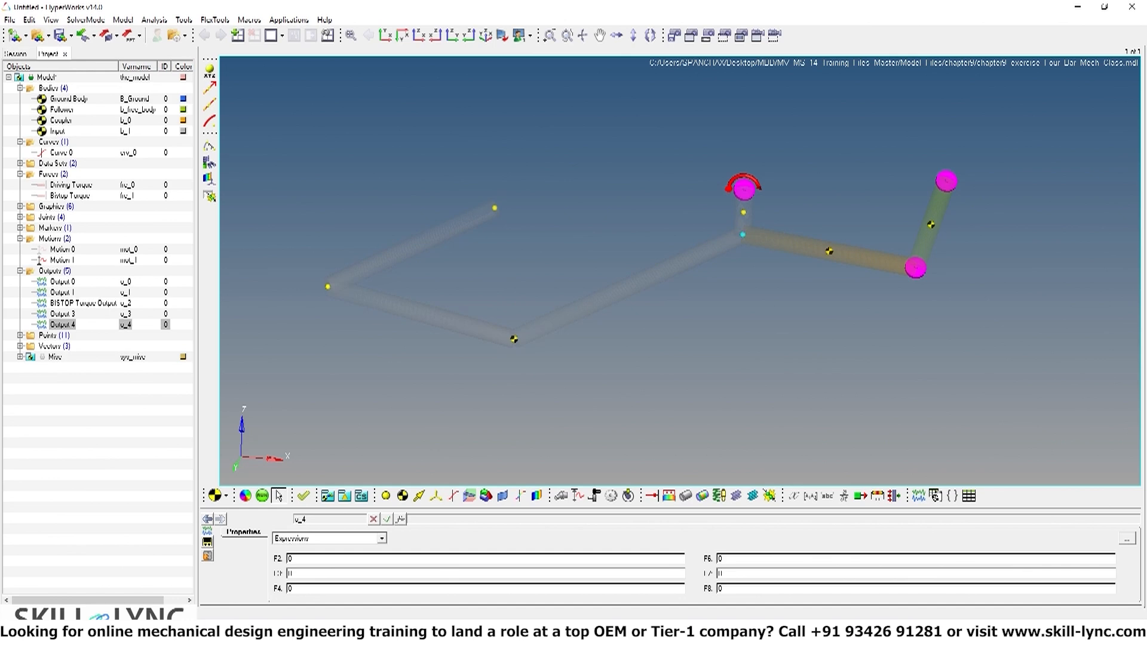
Replace the zero in the F2 expression with the DX motion function in the Expression Builder
{"action": "left_click", "coordinate": [293, 562]}
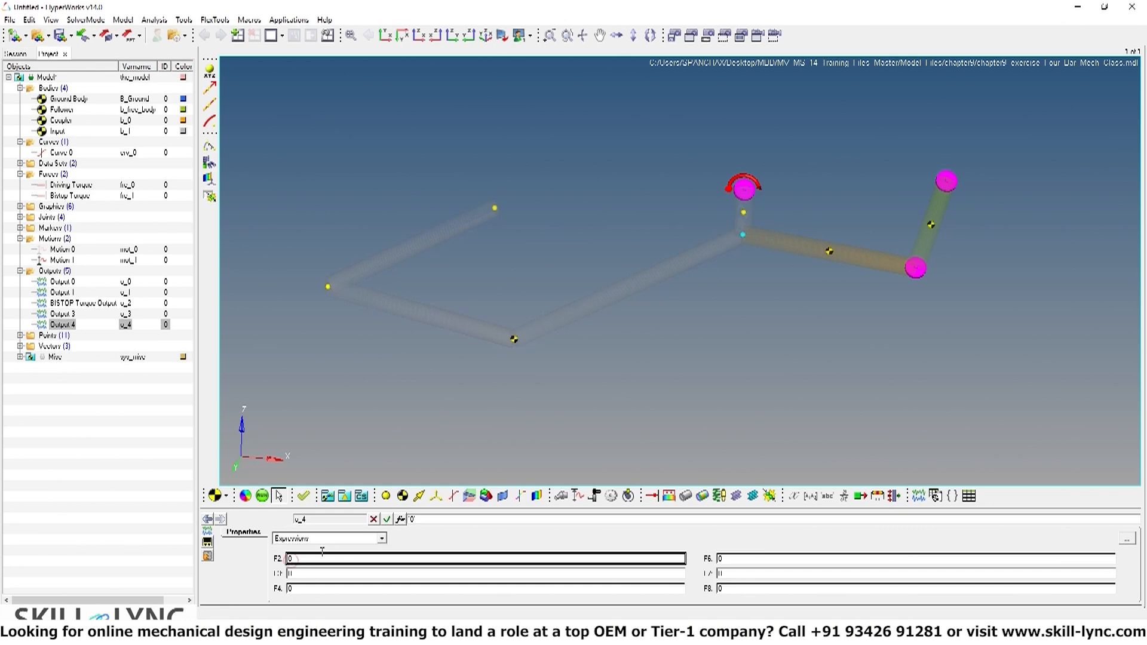
{"action": "left_click", "coordinate": [400, 519]}
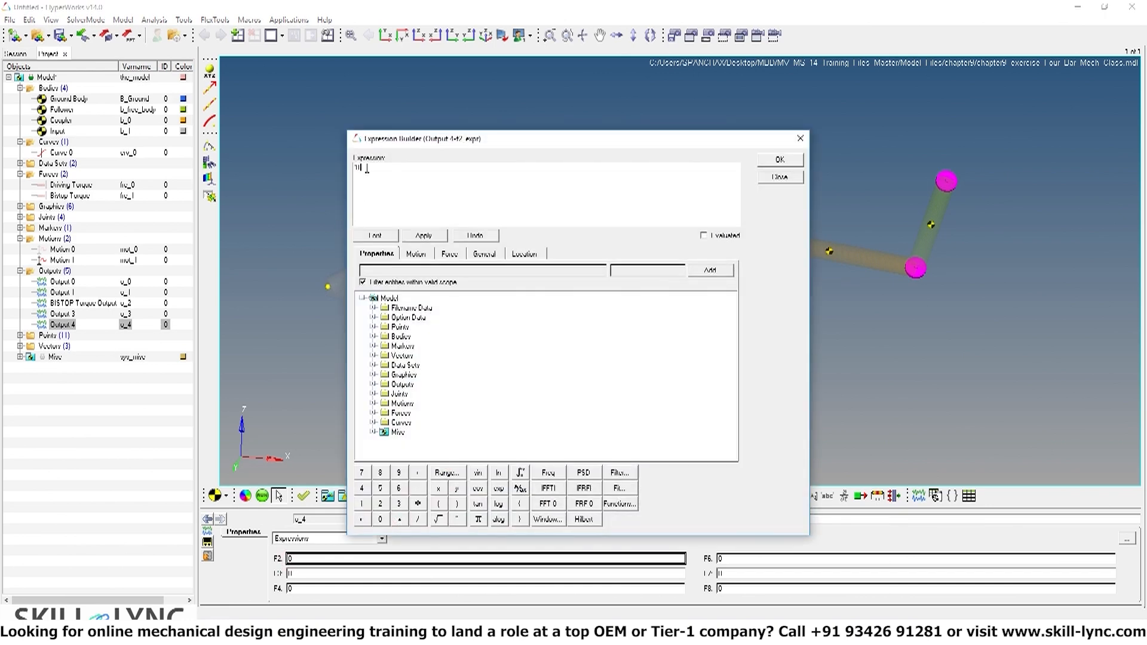
{"action": "key", "text": "BackSpace"}
{"action": "left_click", "coordinate": [354, 167]}
{"action": "left_click", "coordinate": [417, 253]}
{"action": "left_click", "coordinate": [372, 285]}
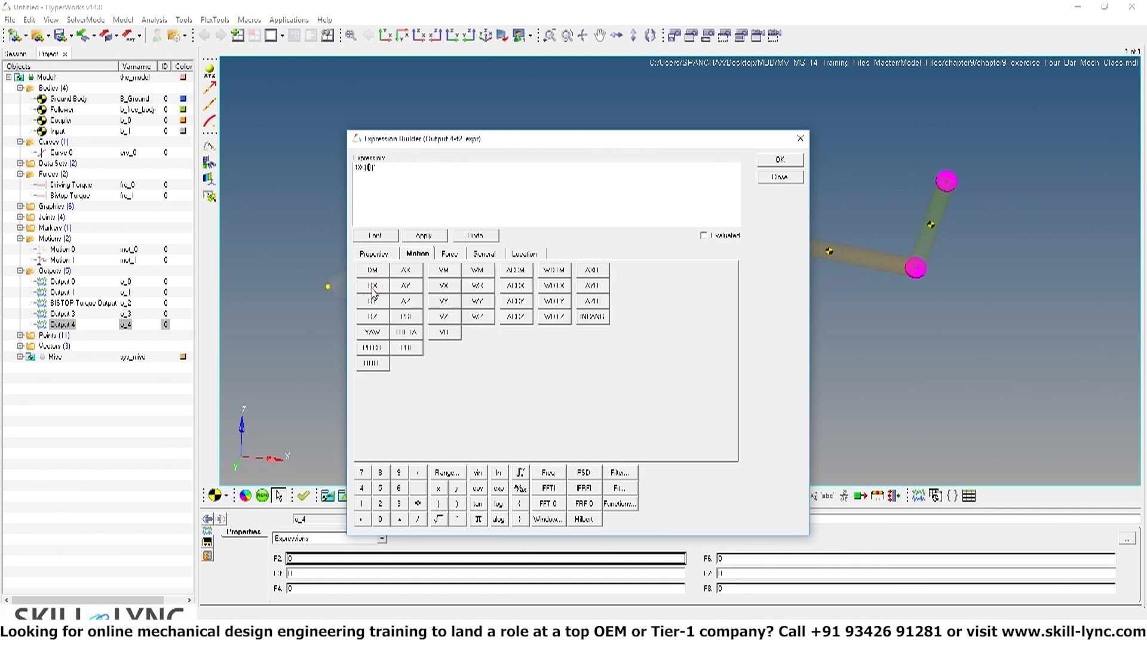
Add the Ground Body's cm marker idstring as the first DX argument, followed by a comma and braces for the second
{"action": "left_click", "coordinate": [376, 254]}
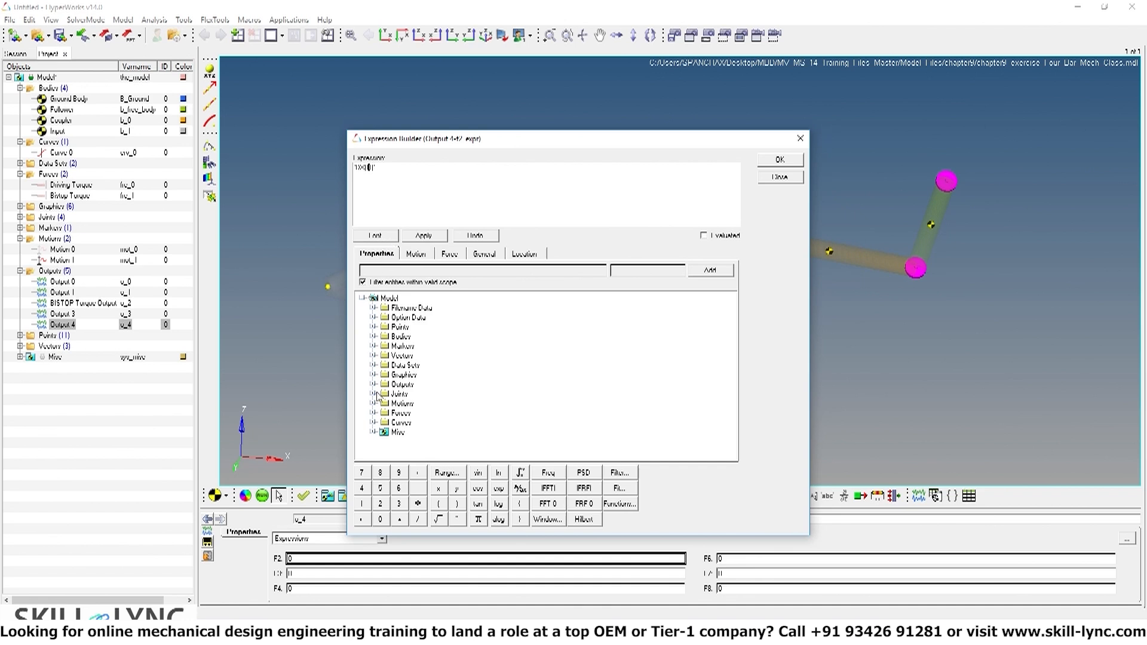
{"action": "left_click", "coordinate": [372, 337]}
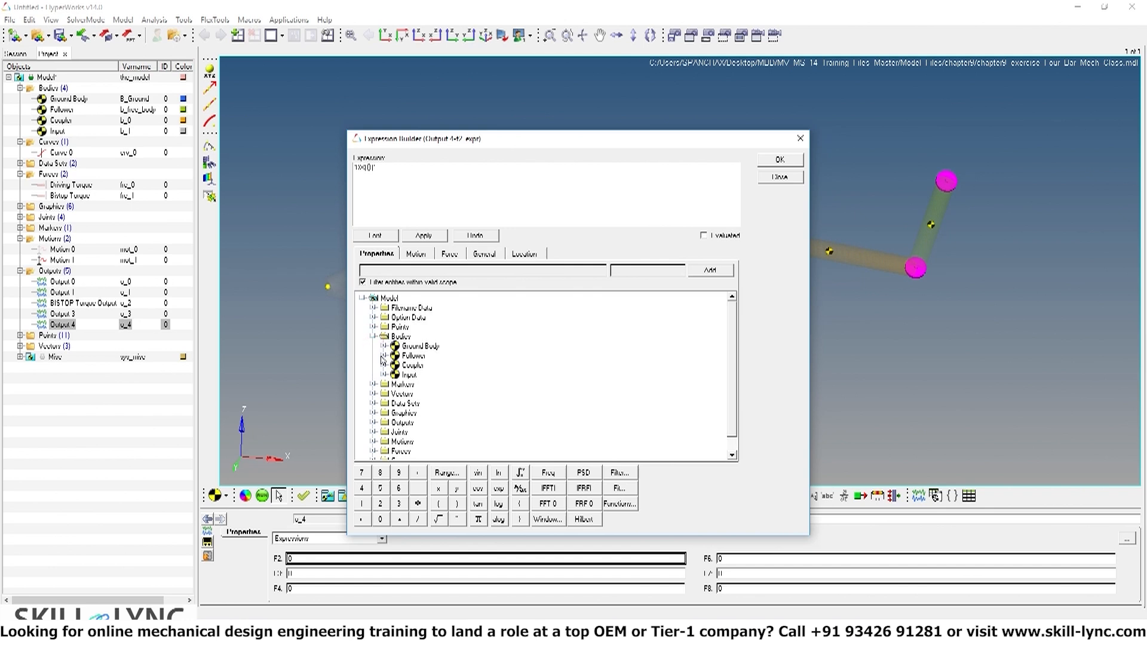
{"action": "left_click", "coordinate": [383, 347]}
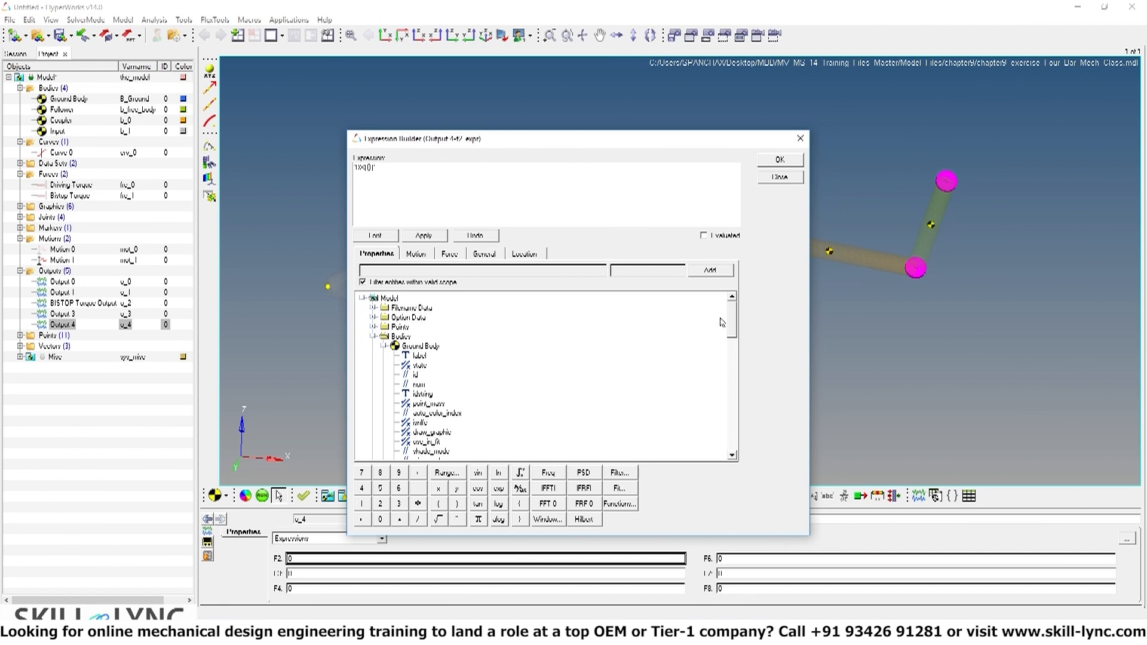
{"action": "left_click_drag", "start_coordinate": [731, 315], "coordinate": [732, 335]}
{"action": "scroll", "coordinate": [426, 366], "scroll_direction": "down", "scroll_amount": 3}
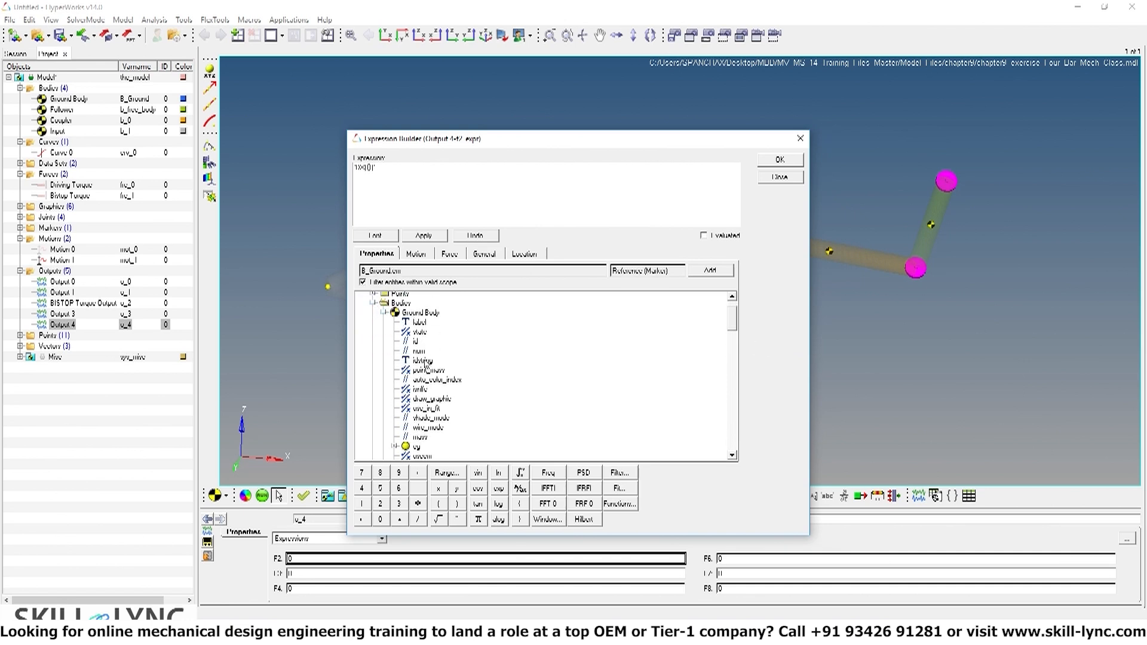
{"action": "scroll", "coordinate": [426, 366], "scroll_direction": "down", "scroll_amount": 6}
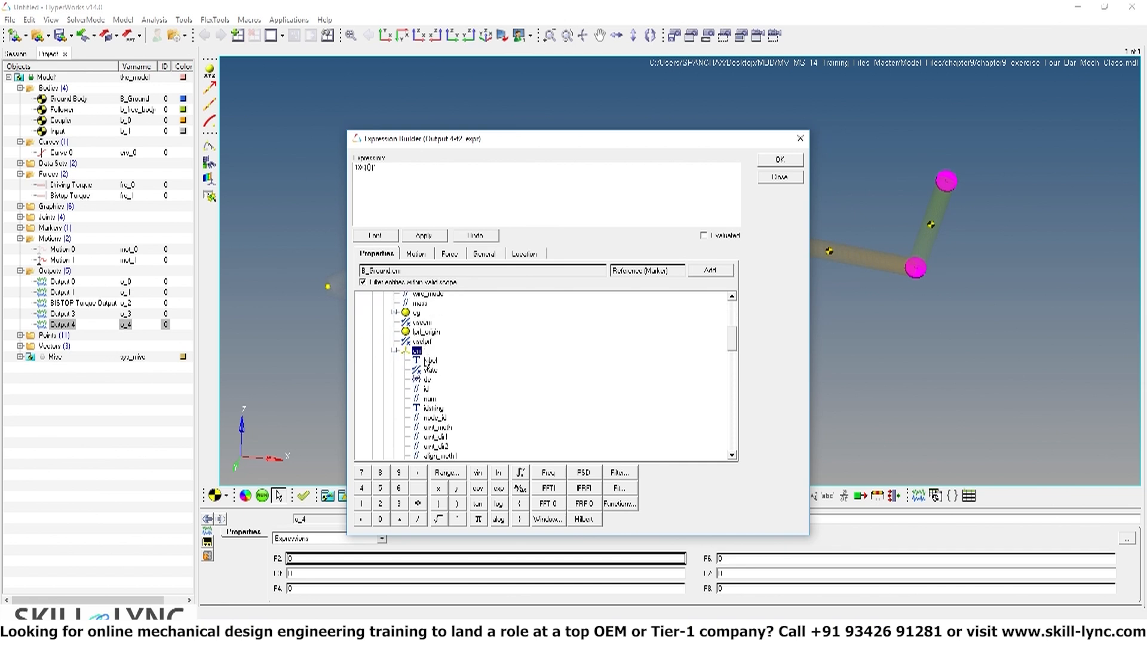
{"action": "scroll", "coordinate": [425, 360], "scroll_direction": "down", "scroll_amount": 8}
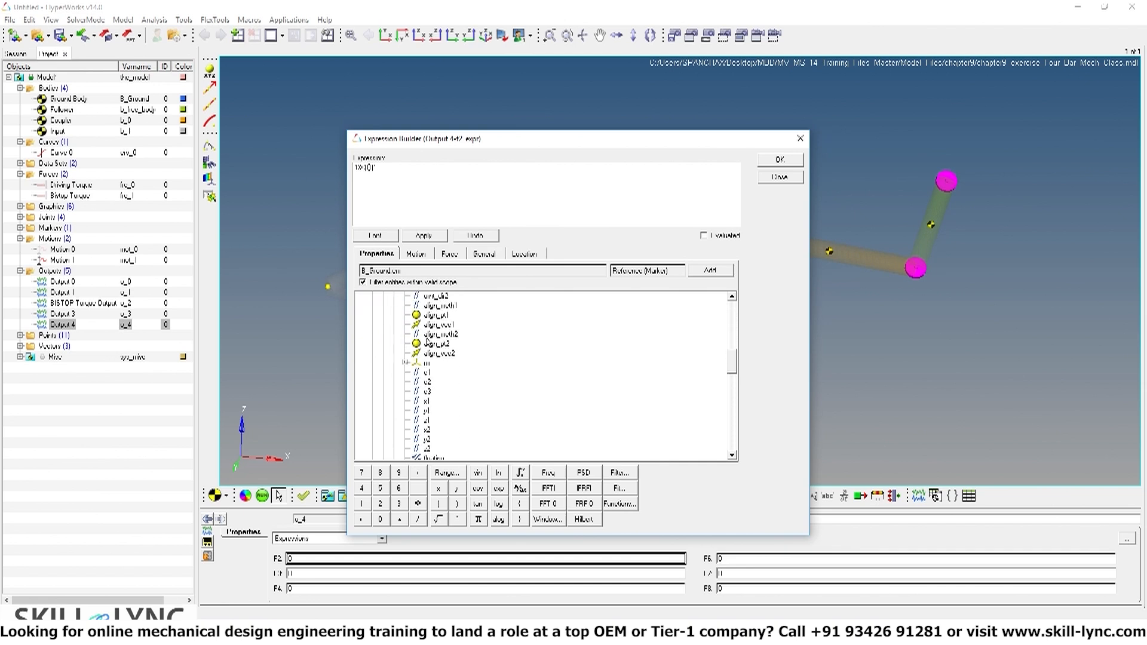
{"action": "scroll", "coordinate": [429, 342], "scroll_direction": "up", "scroll_amount": 8}
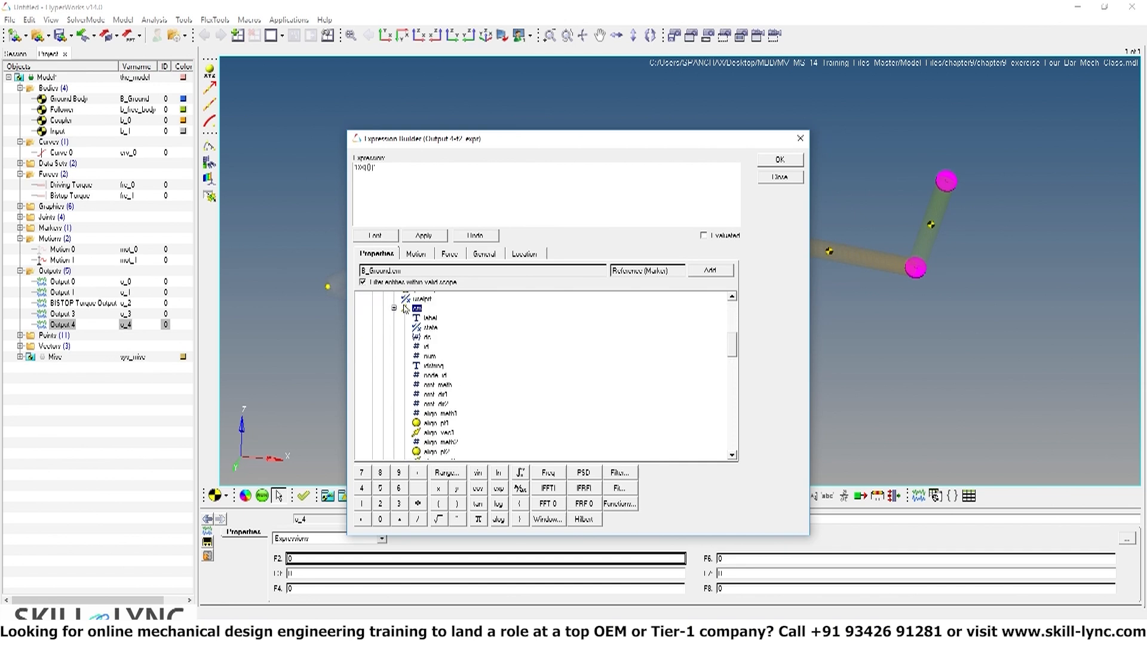
{"action": "left_click", "coordinate": [433, 366]}
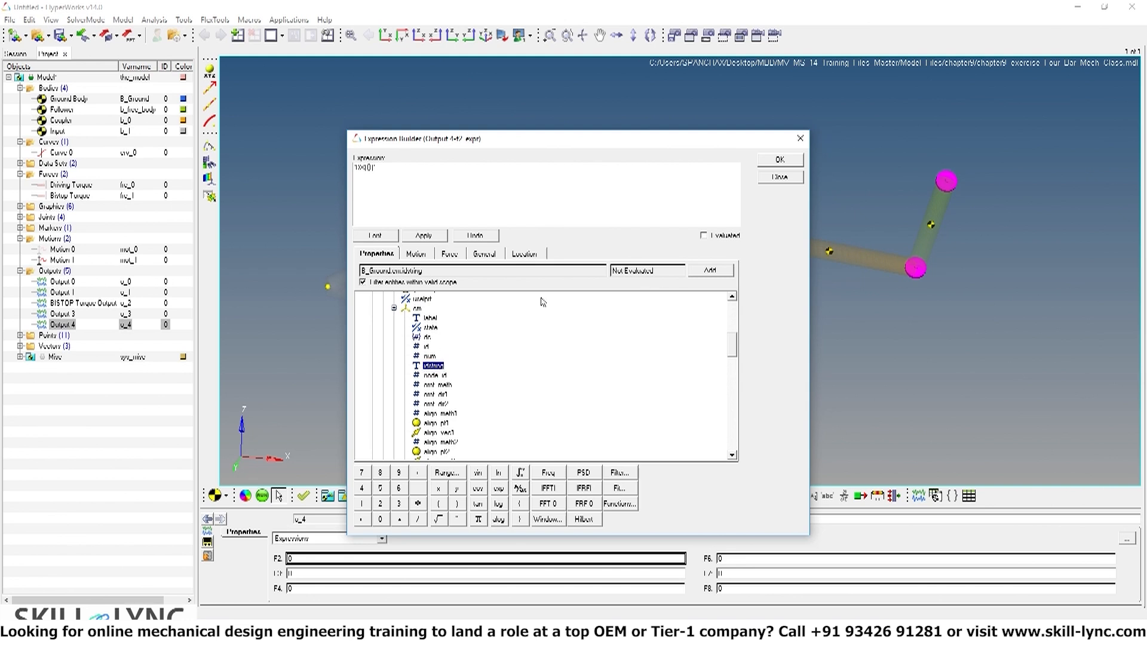
{"action": "left_click", "coordinate": [709, 270]}
{"action": "type", "text": ",0"}
Add the Input body's Marker CM idstring as the second DX argument and accept the F2 expression
{"action": "left_click", "coordinate": [394, 309]}
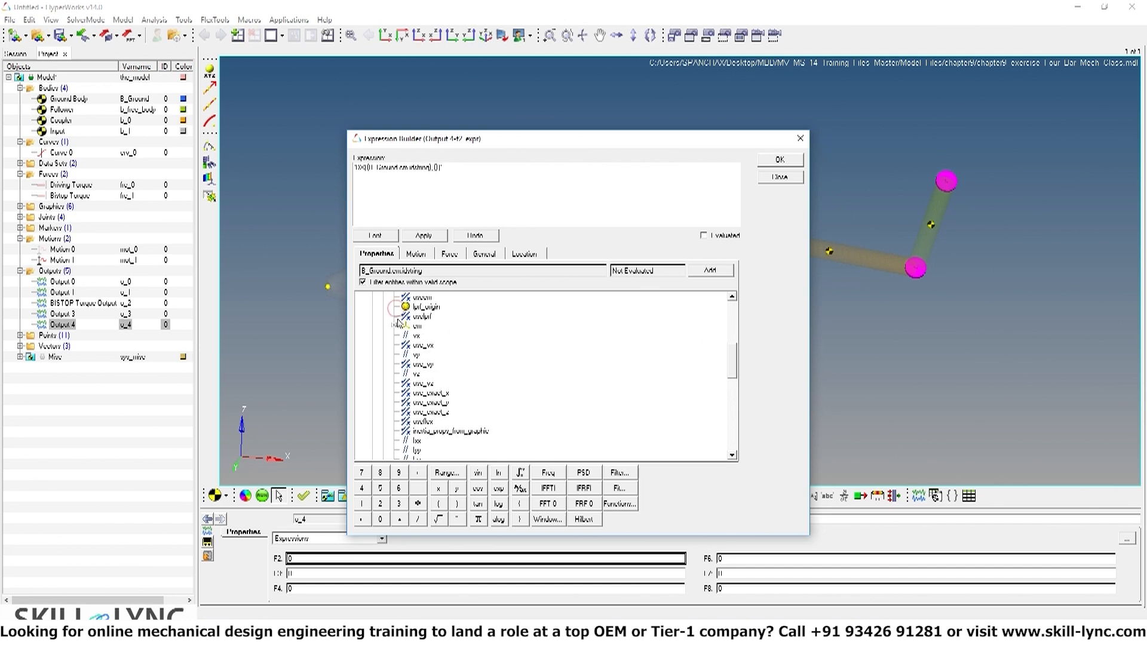
{"action": "scroll", "coordinate": [394, 335], "scroll_direction": "up", "scroll_amount": 5}
{"action": "scroll", "coordinate": [394, 346], "scroll_direction": "up", "scroll_amount": 1}
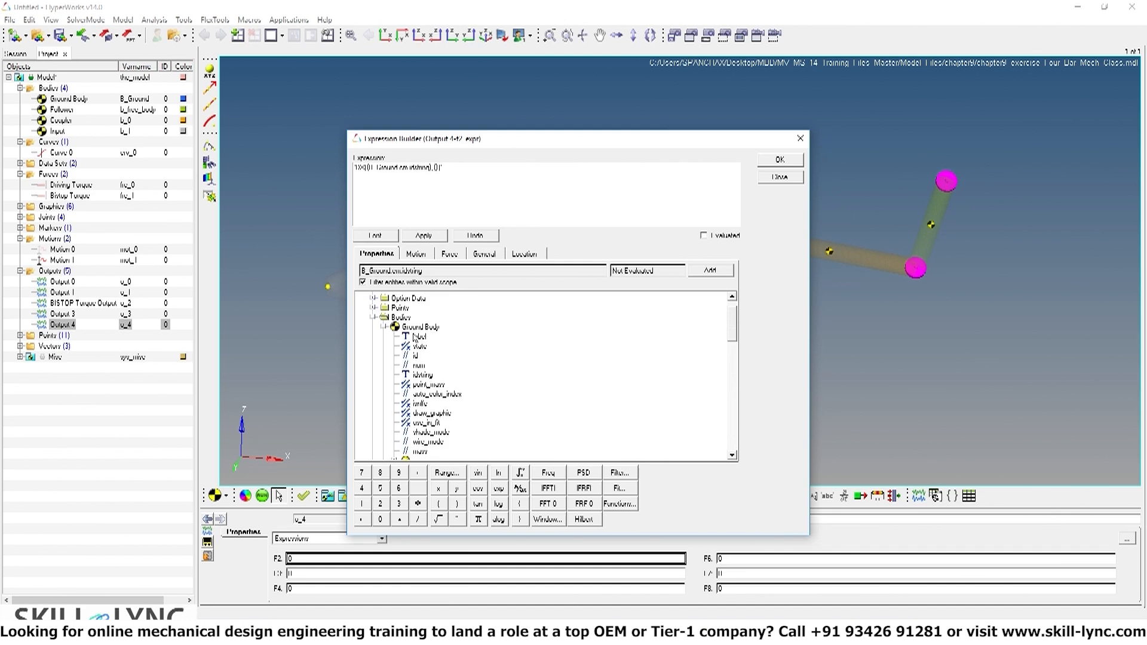
{"action": "left_click", "coordinate": [383, 327]}
{"action": "left_click", "coordinate": [383, 359]}
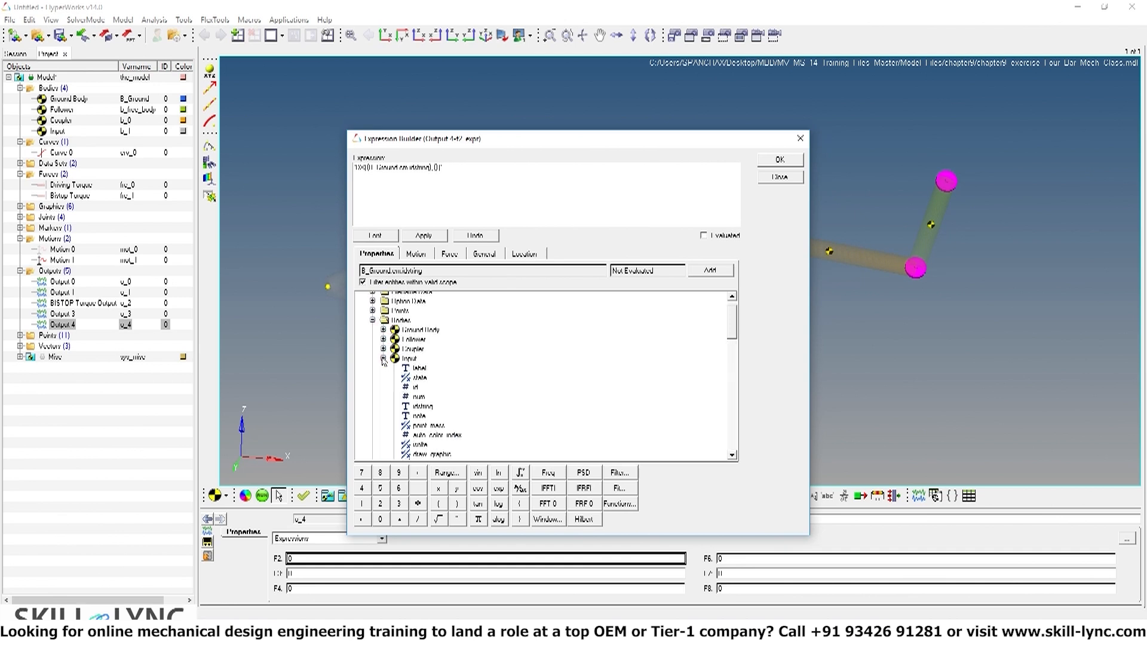
{"action": "scroll", "coordinate": [396, 341], "scroll_direction": "down", "scroll_amount": 3}
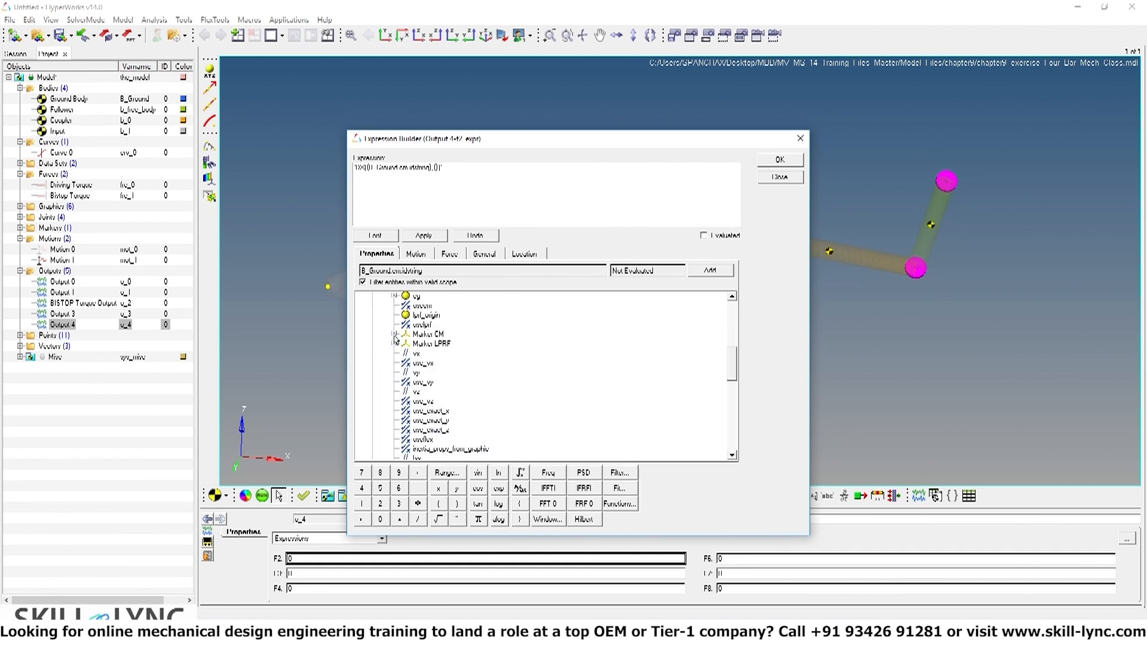
{"action": "left_click", "coordinate": [395, 335]}
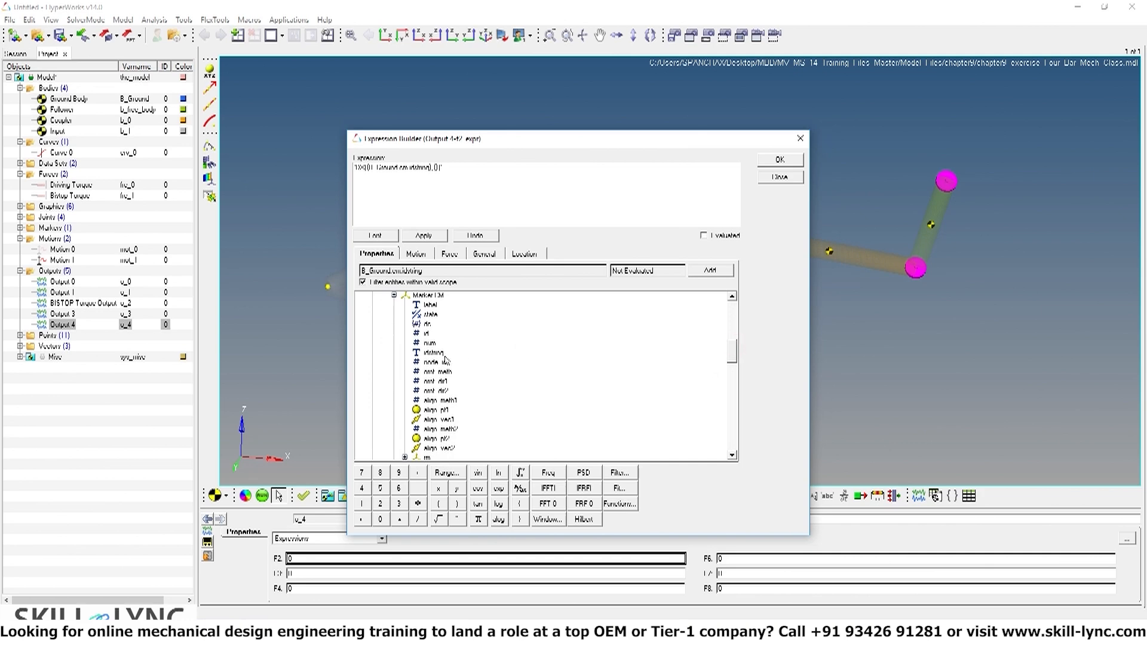
{"action": "left_click", "coordinate": [433, 354]}
{"action": "left_click", "coordinate": [709, 270]}
{"action": "left_click", "coordinate": [780, 158]}
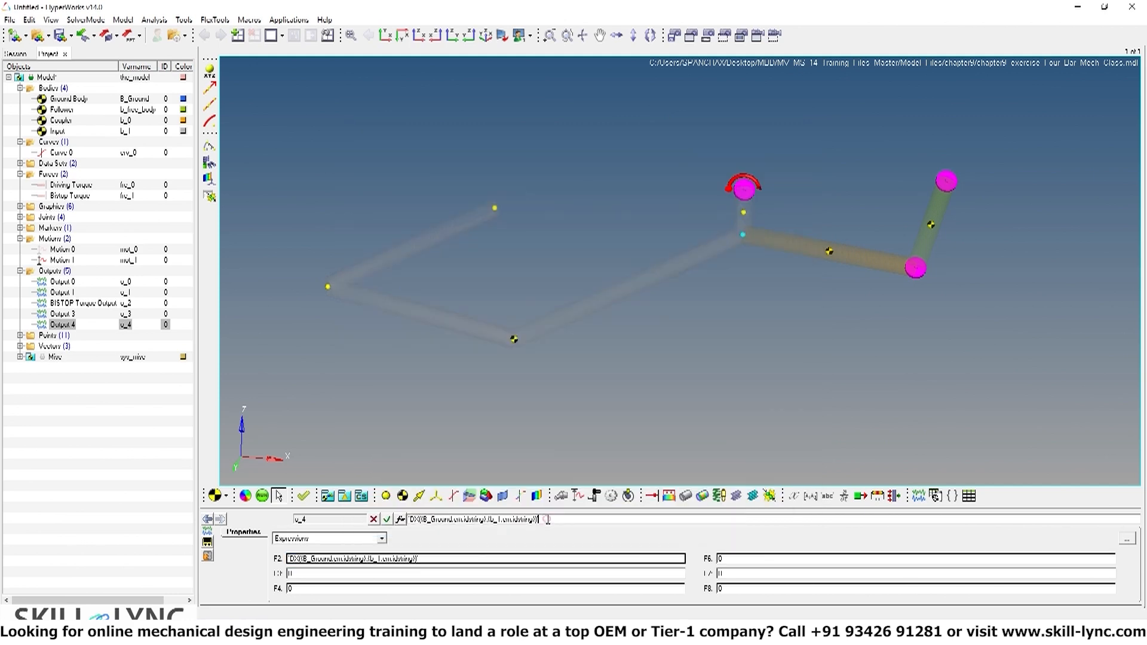
{"action": "left_click", "coordinate": [547, 518]}
Run Check Model, close its report and message log, and inspect the new output's F2 expression
{"action": "left_click", "coordinate": [185, 22]}
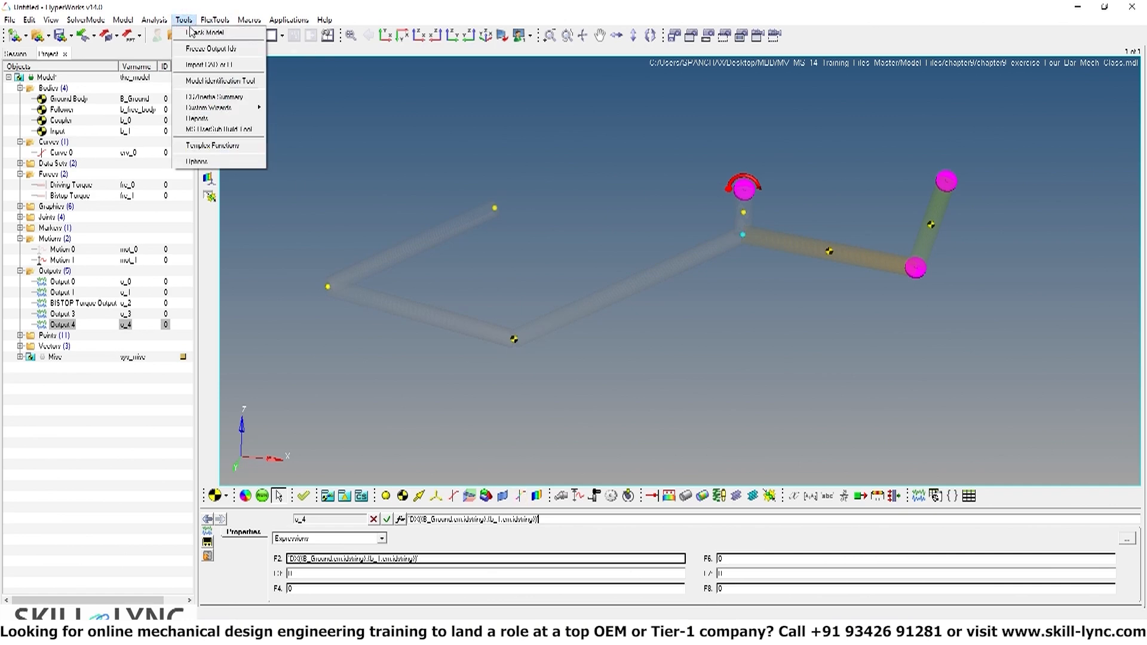
{"action": "left_click", "coordinate": [203, 33]}
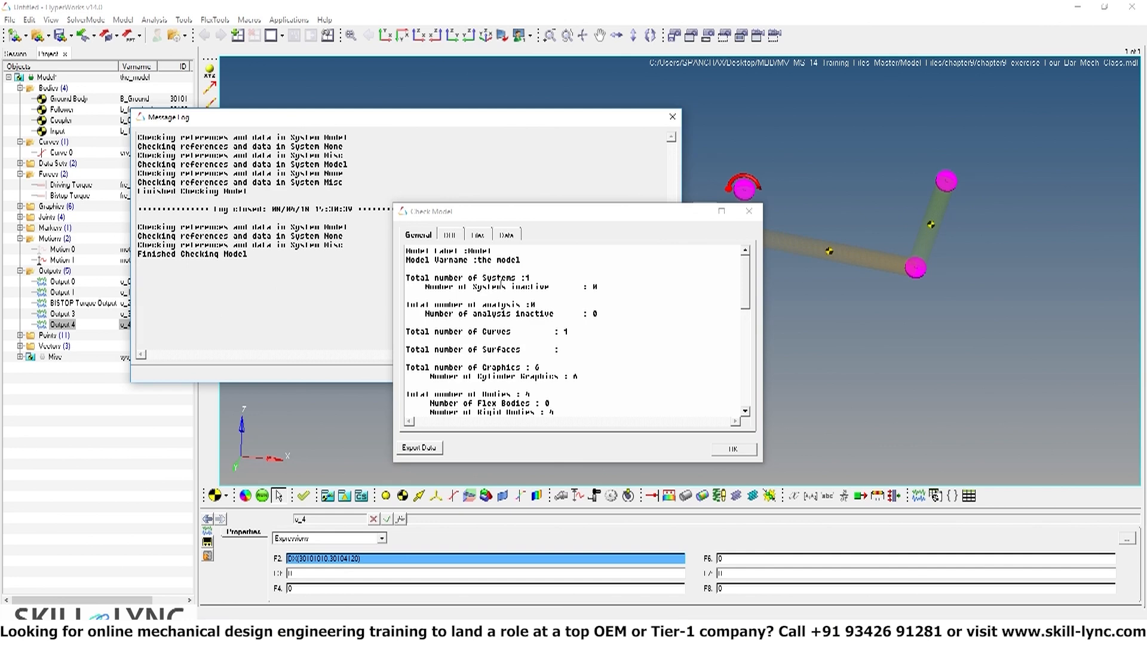
{"action": "left_click", "coordinate": [733, 448]}
{"action": "left_click", "coordinate": [658, 377]}
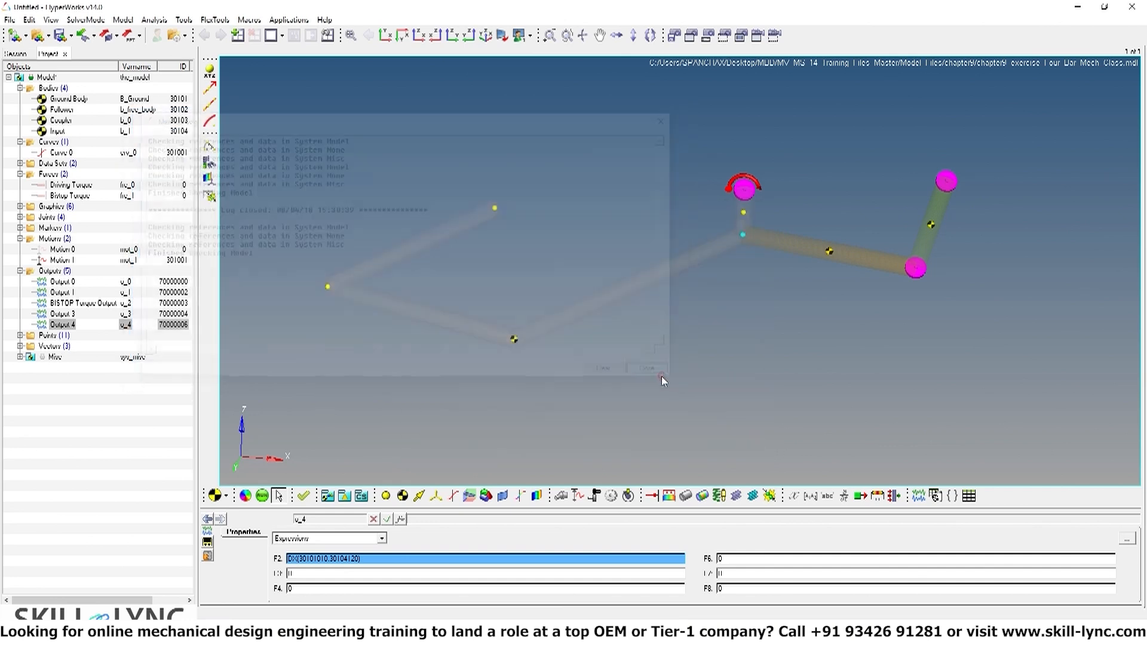
{"action": "left_click", "coordinate": [382, 558]}
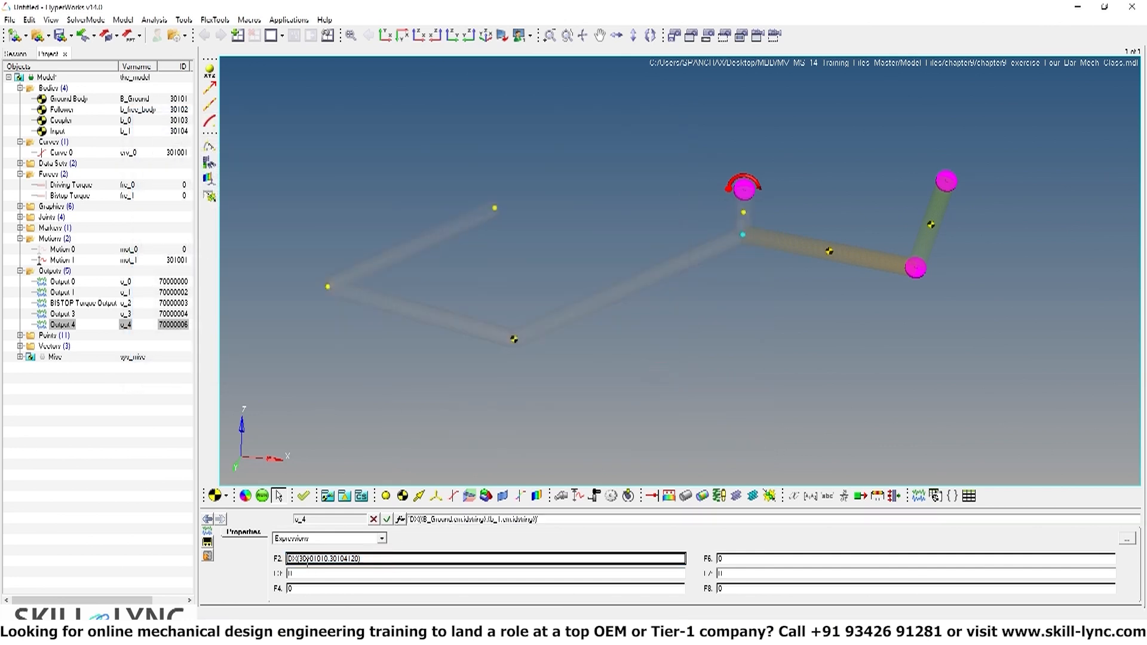
{"action": "left_click", "coordinate": [350, 559]}
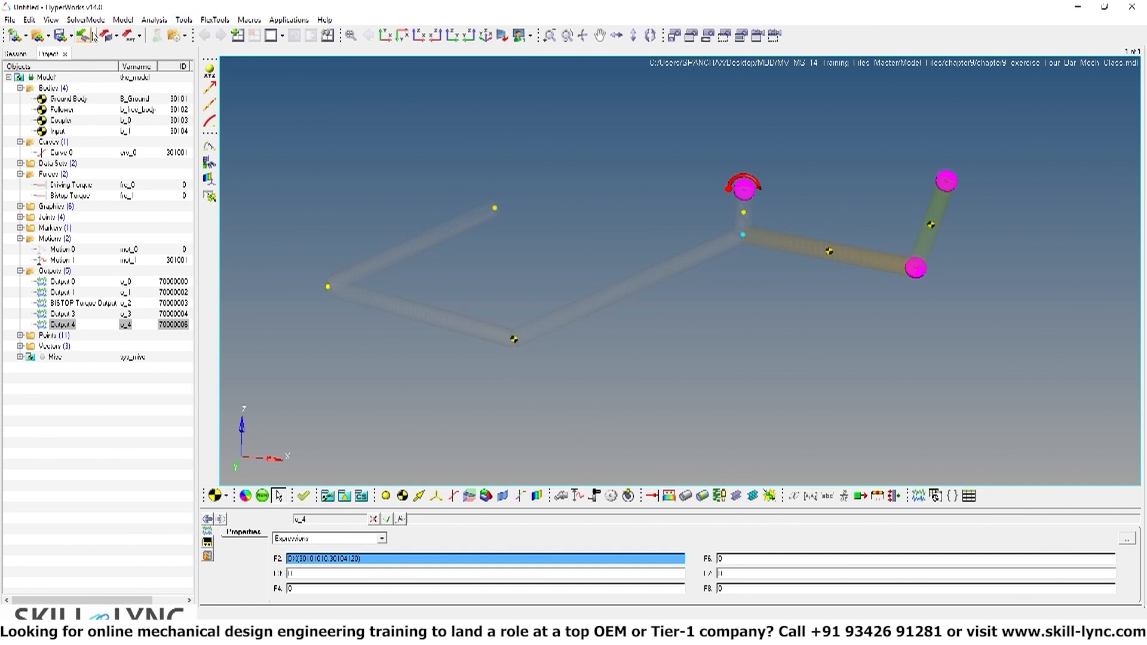
Open the CAD or FE import and choose to import the CAD or finite element model only
{"action": "left_click", "coordinate": [9, 18]}
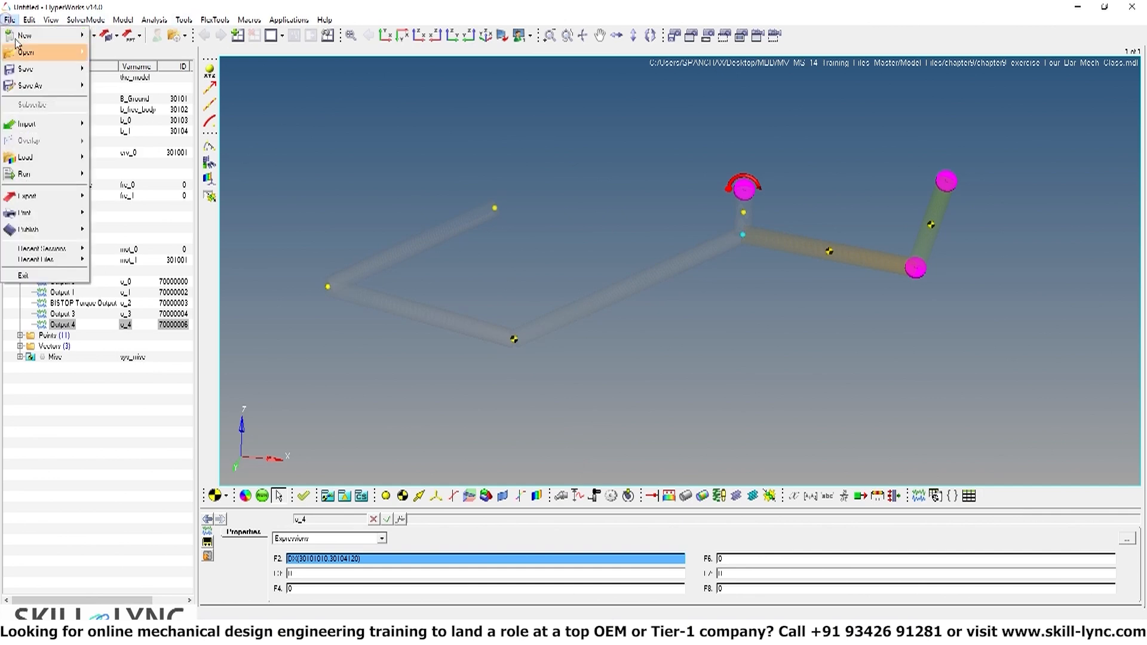
{"action": "left_click", "coordinate": [62, 126]}
{"action": "left_click", "coordinate": [127, 173]}
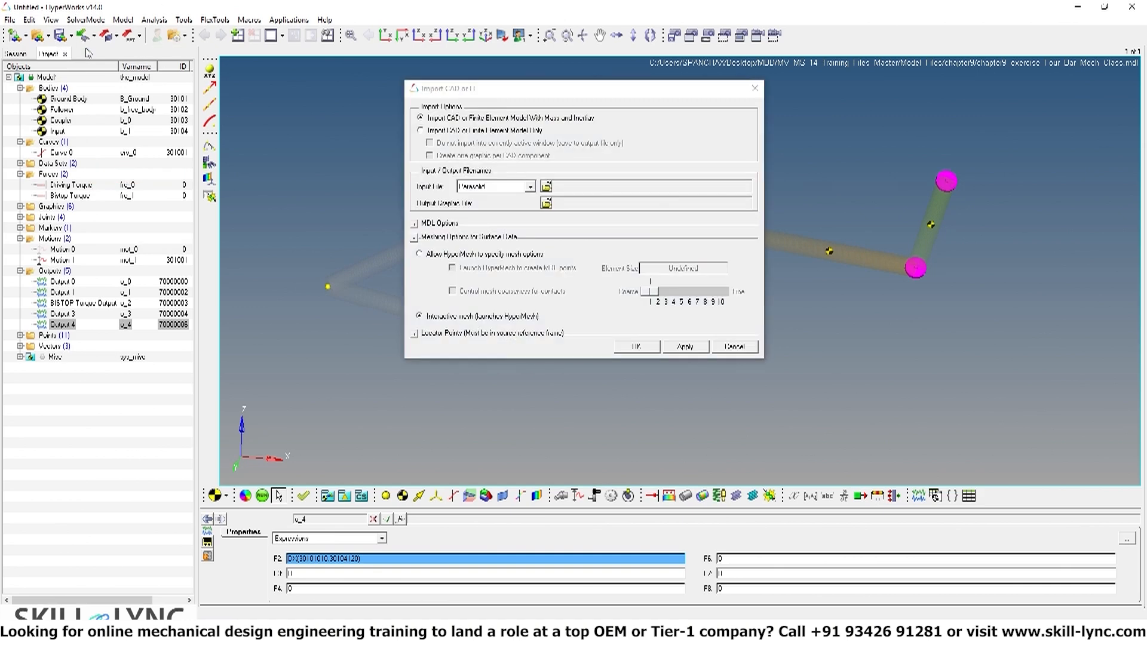
{"action": "left_click_drag", "start_coordinate": [586, 91], "coordinate": [589, 109]}
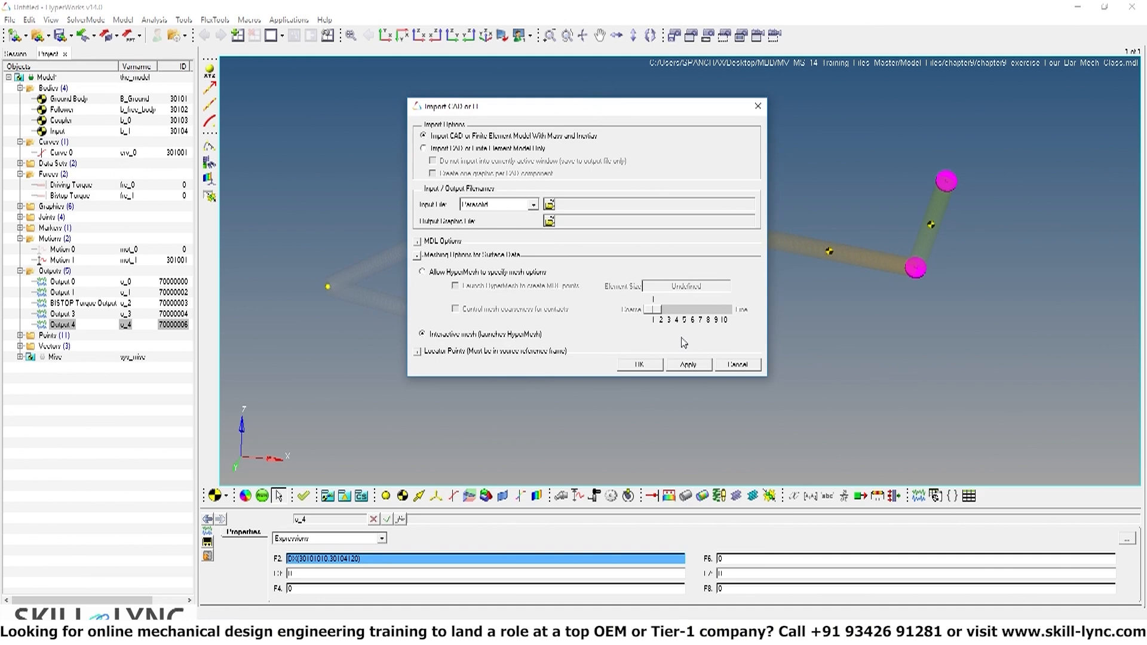
{"action": "left_click", "coordinate": [424, 149]}
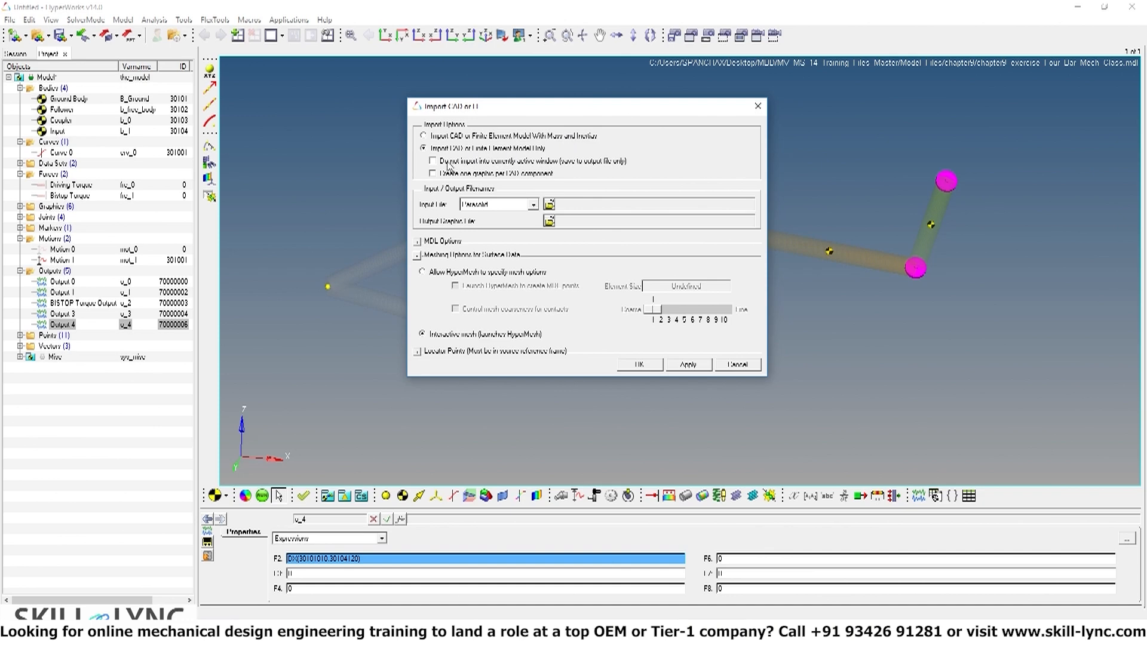
Set the import's input type to HyperMesh and choose trunklid.hm from the chapter9 folder as the input file
{"action": "left_click", "coordinate": [472, 206]}
{"action": "left_click", "coordinate": [477, 220]}
{"action": "left_click", "coordinate": [551, 205]}
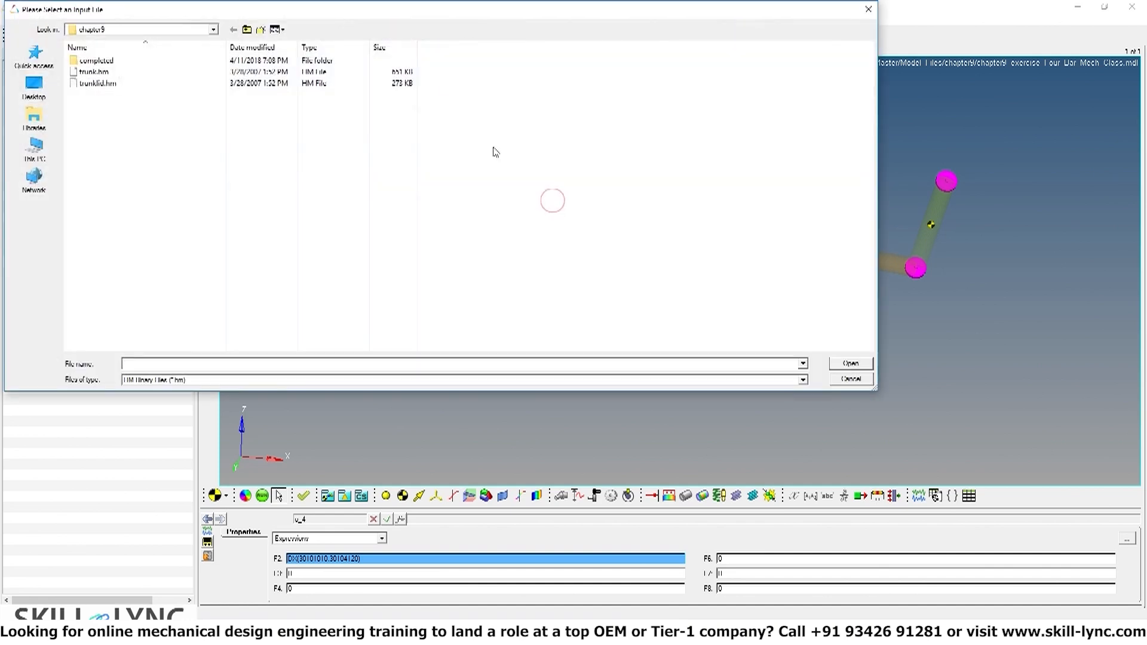
{"action": "left_click_drag", "start_coordinate": [401, 22], "coordinate": [589, 55]}
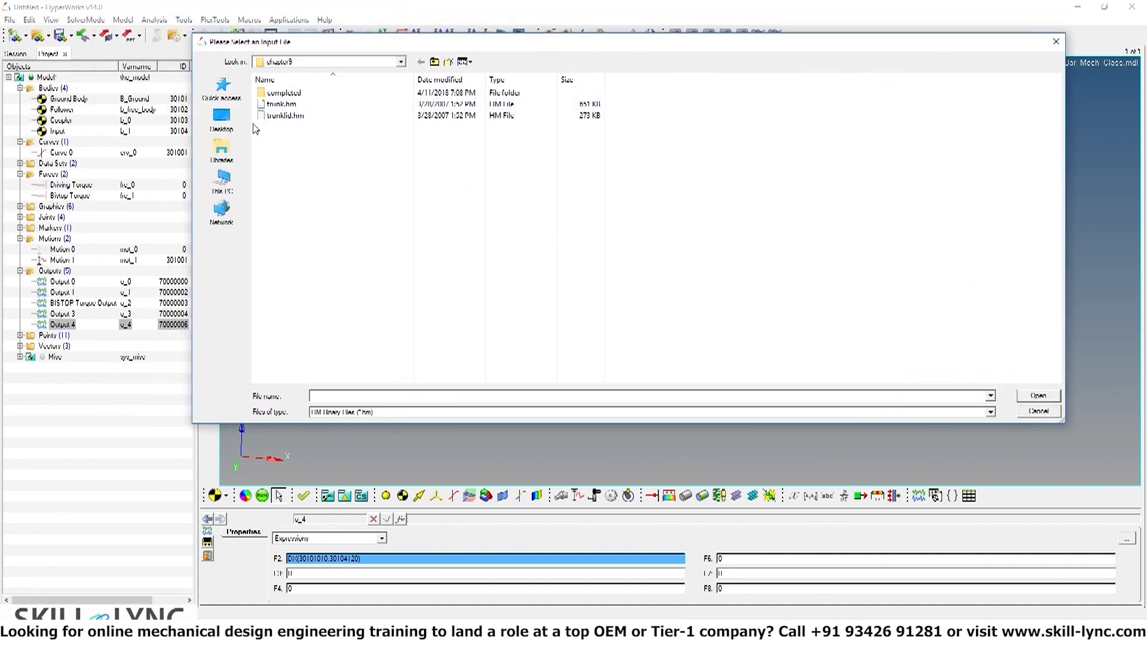
{"action": "left_click", "coordinate": [279, 117]}
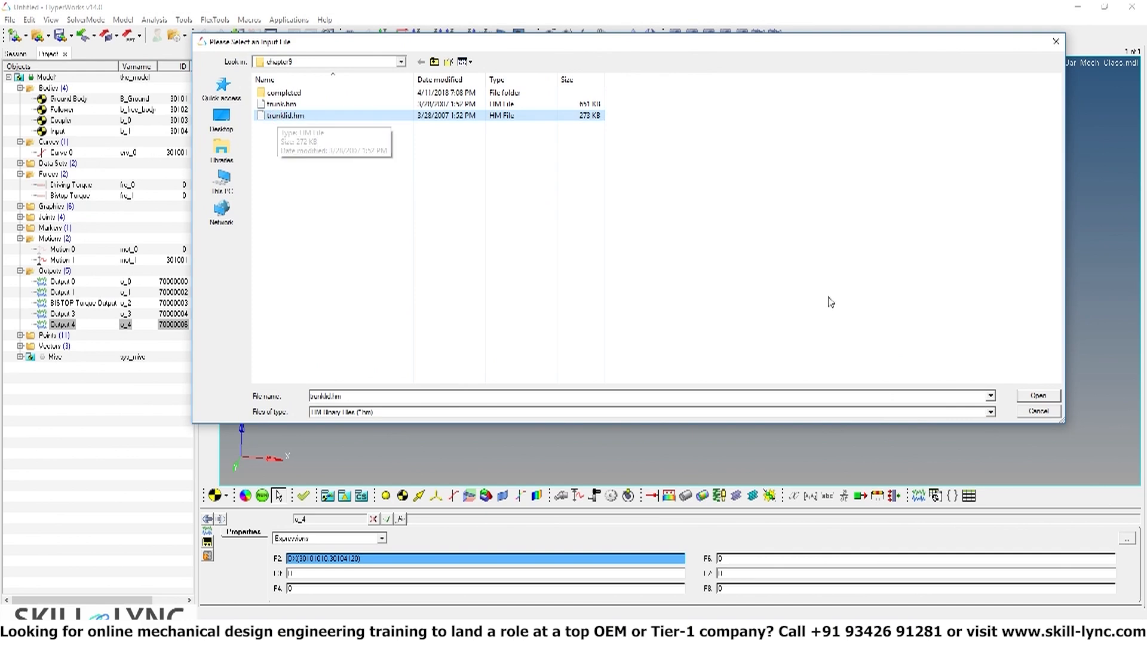
{"action": "left_click", "coordinate": [1039, 397]}
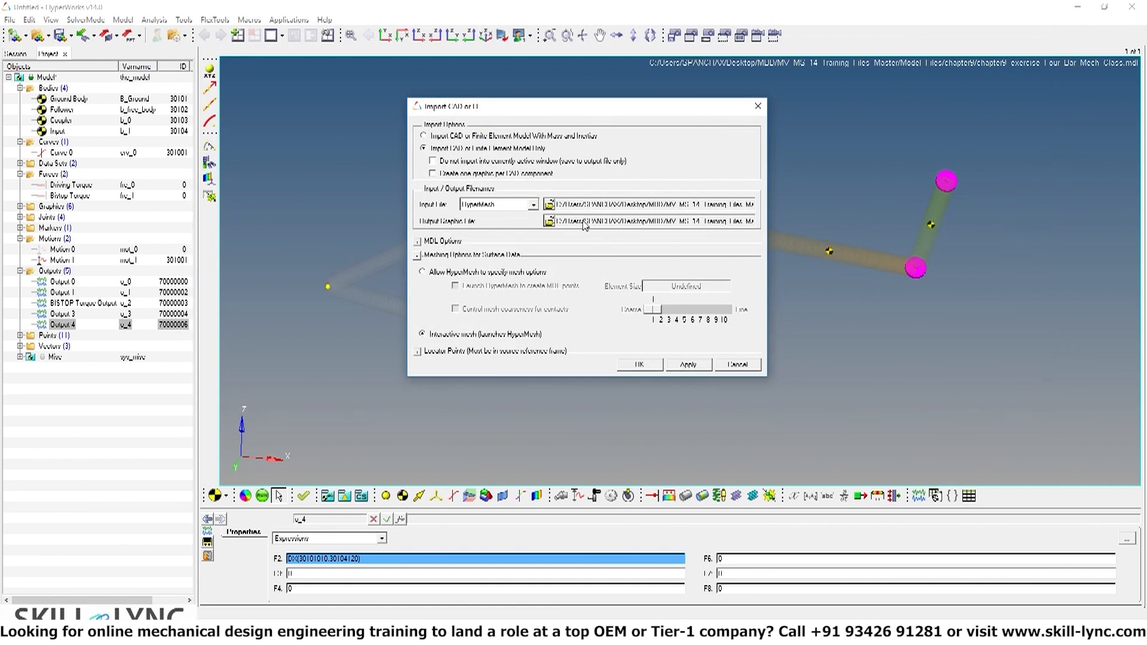
Name the output graphic file my_trunklid_graphic.h3d in the chapter9 folder
{"action": "left_click", "coordinate": [549, 221]}
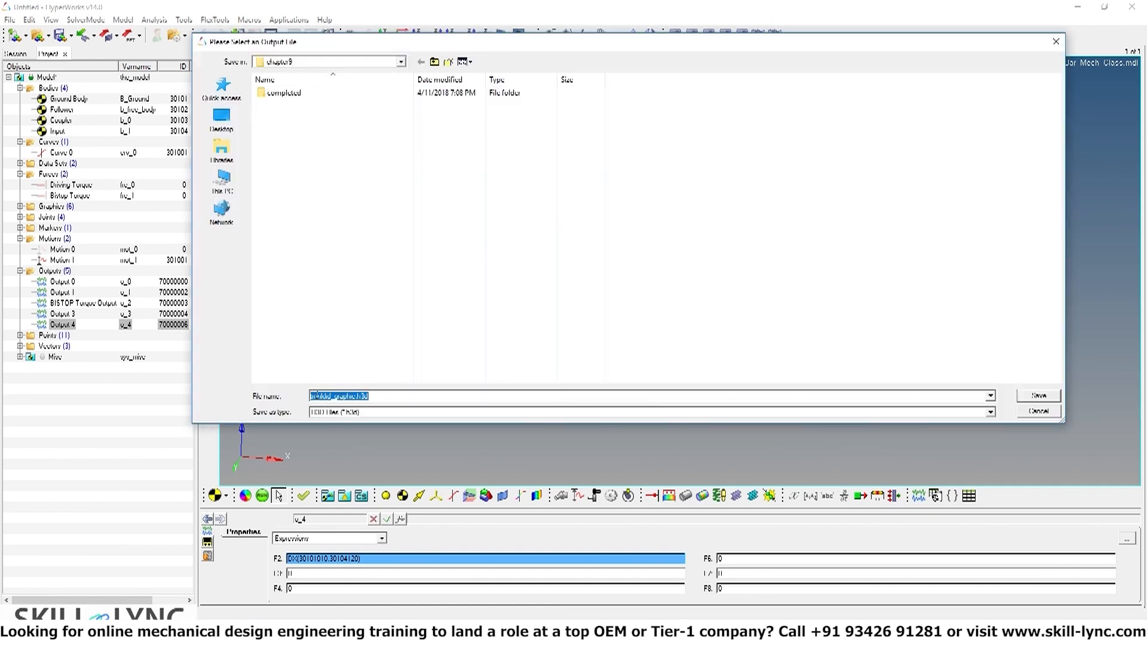
{"action": "left_click", "coordinate": [317, 395]}
{"action": "left_click", "coordinate": [308, 398]}
{"action": "type", "text": "my_tran"}
{"action": "left_click", "coordinate": [1050, 397]}
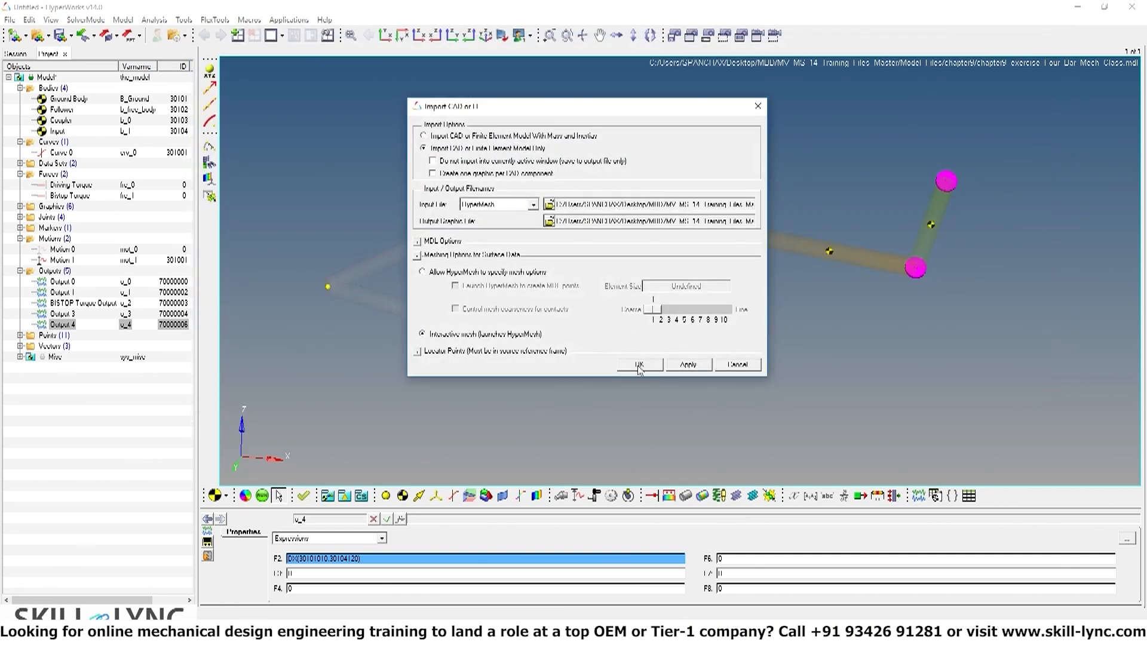
Allow HyperMesh to specify the mesh options without contact coarseness control, run the trunk lid import and close the message log
{"action": "left_click", "coordinate": [431, 273]}
{"action": "left_click", "coordinate": [492, 309]}
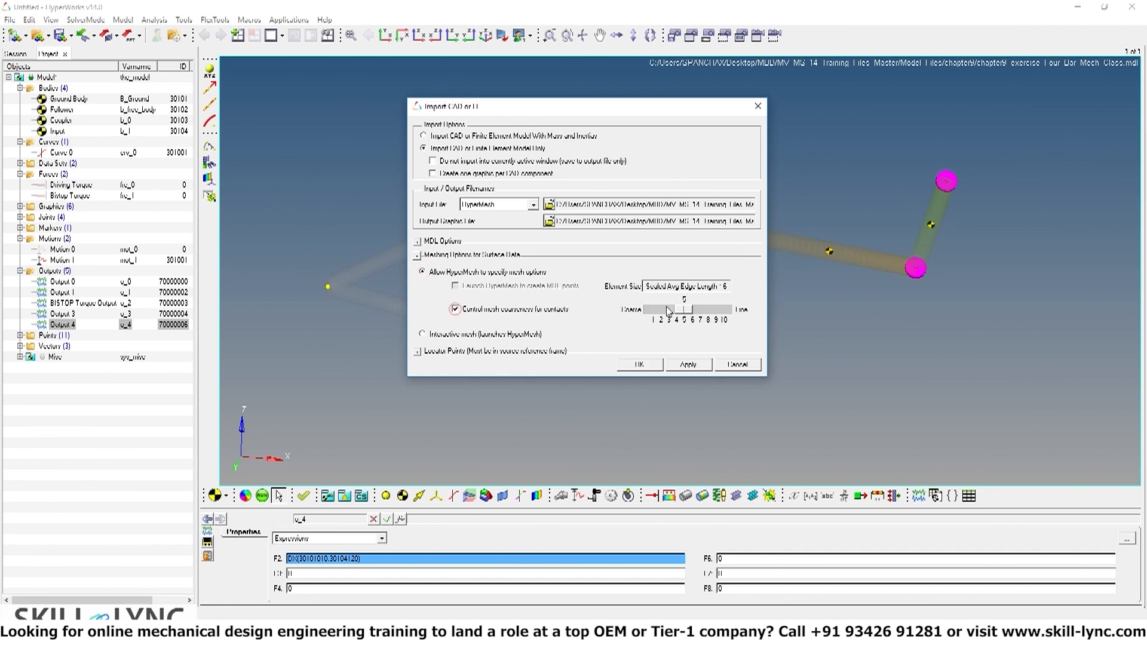
{"action": "left_click", "coordinate": [456, 309]}
{"action": "left_click", "coordinate": [469, 311]}
{"action": "left_click", "coordinate": [455, 310]}
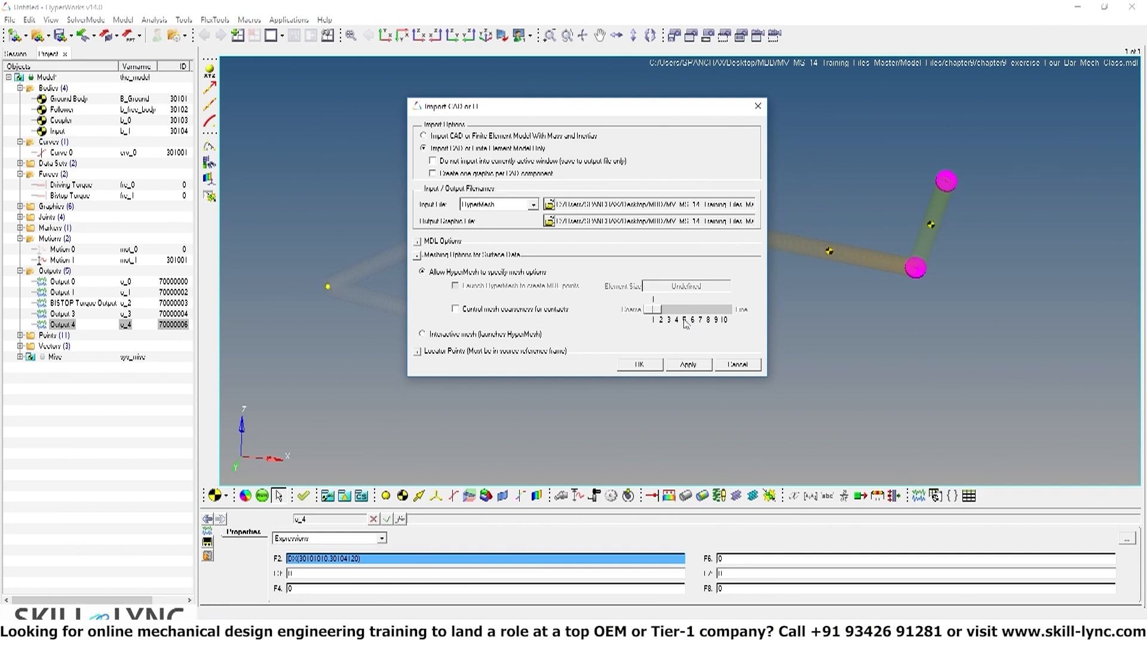
{"action": "left_click", "coordinate": [640, 364]}
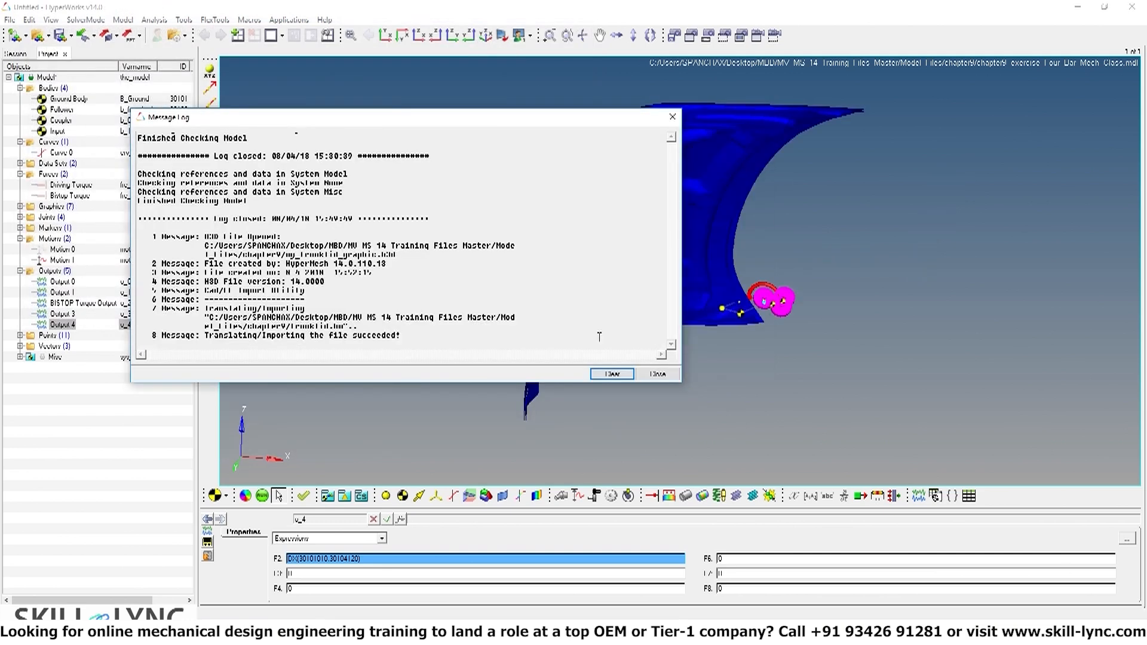
{"action": "left_click", "coordinate": [666, 376]}
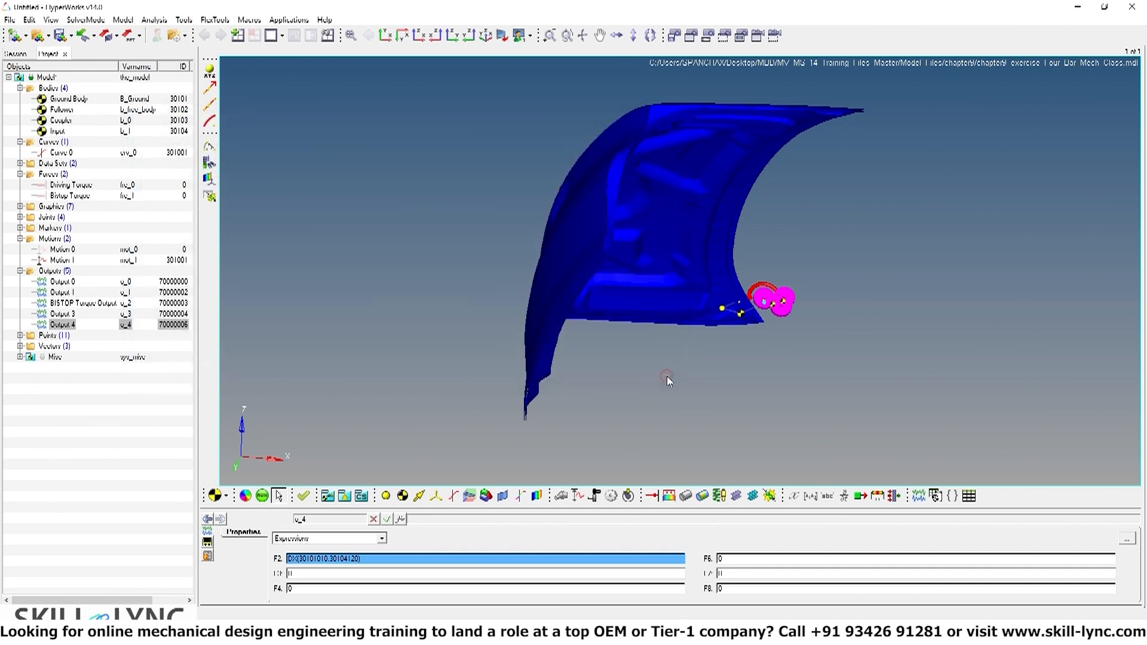
Examine the imported trunk lid against the linkage and check the coordinates of Point G
{"action": "left_click_drag", "start_coordinate": [767, 405], "coordinate": [632, 359], "text": "ctrl"}
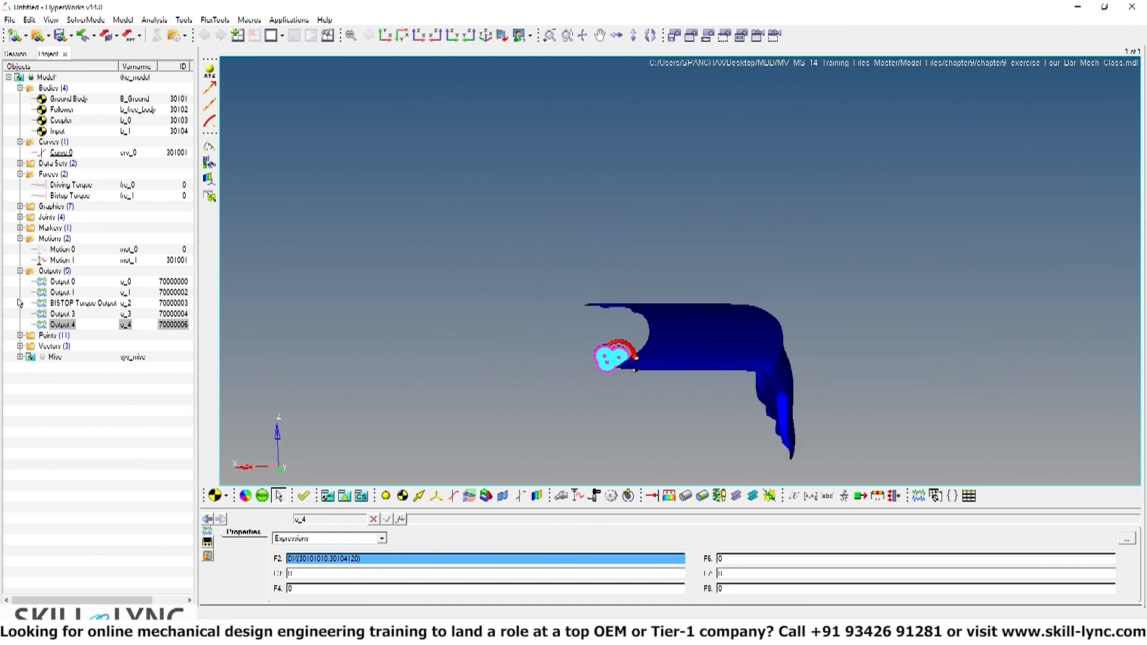
{"action": "left_click", "coordinate": [20, 335]}
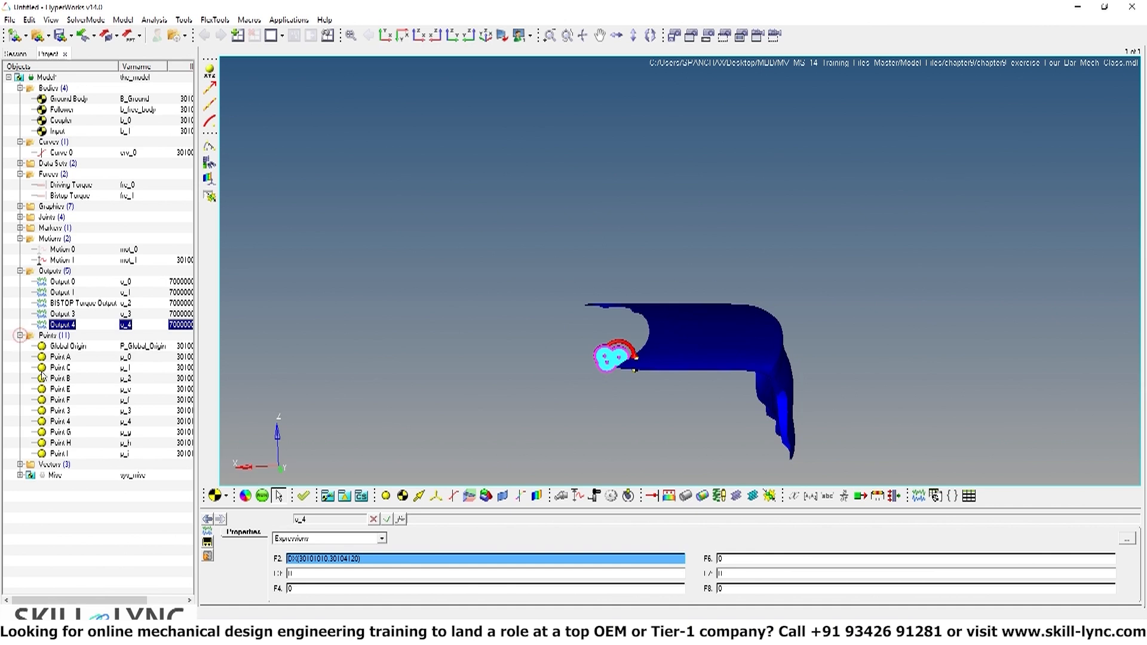
{"action": "left_click", "coordinate": [59, 431]}
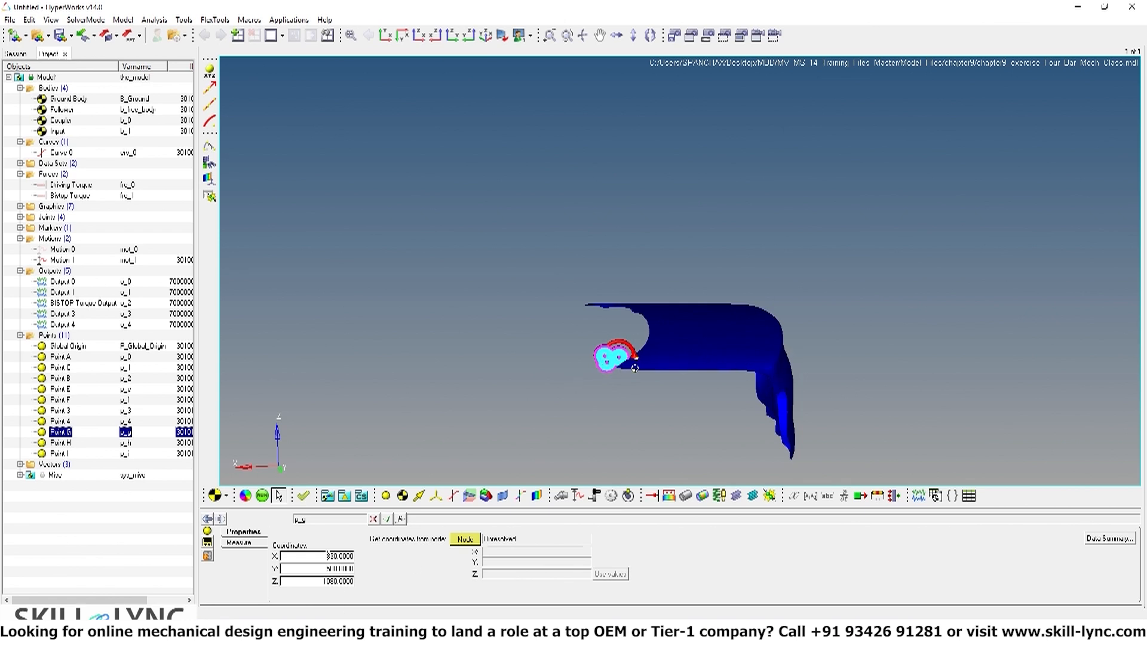
{"action": "left_click", "coordinate": [21, 336]}
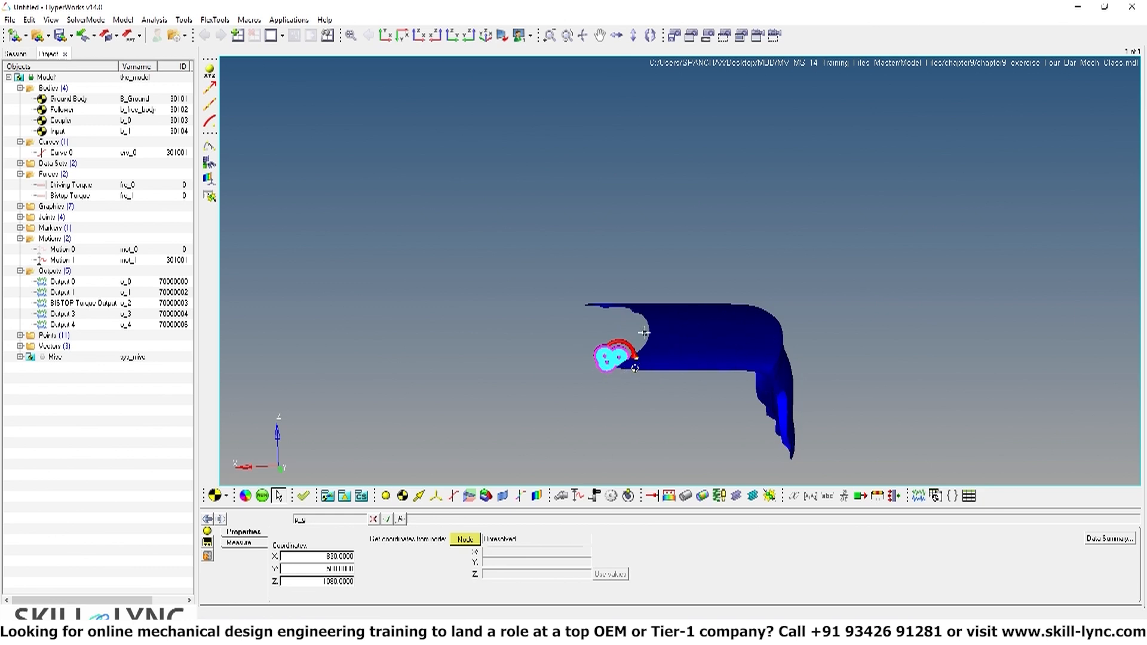
{"action": "left_click_drag", "start_coordinate": [731, 239], "coordinate": [716, 377], "text": "ctrl"}
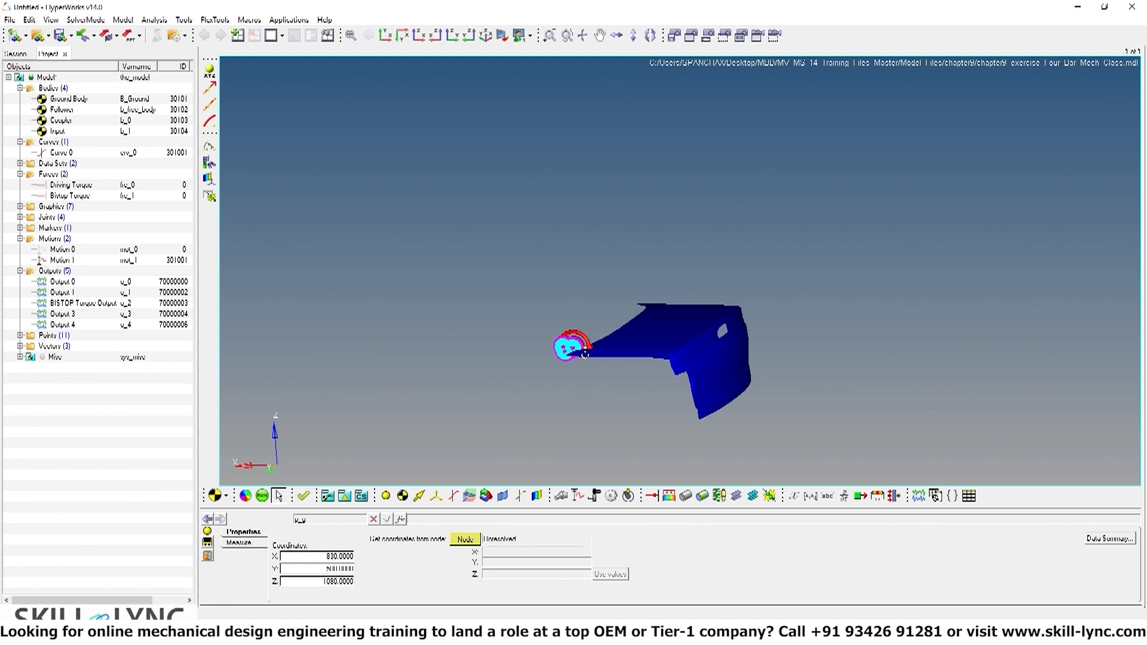
{"action": "left_click", "coordinate": [245, 495]}
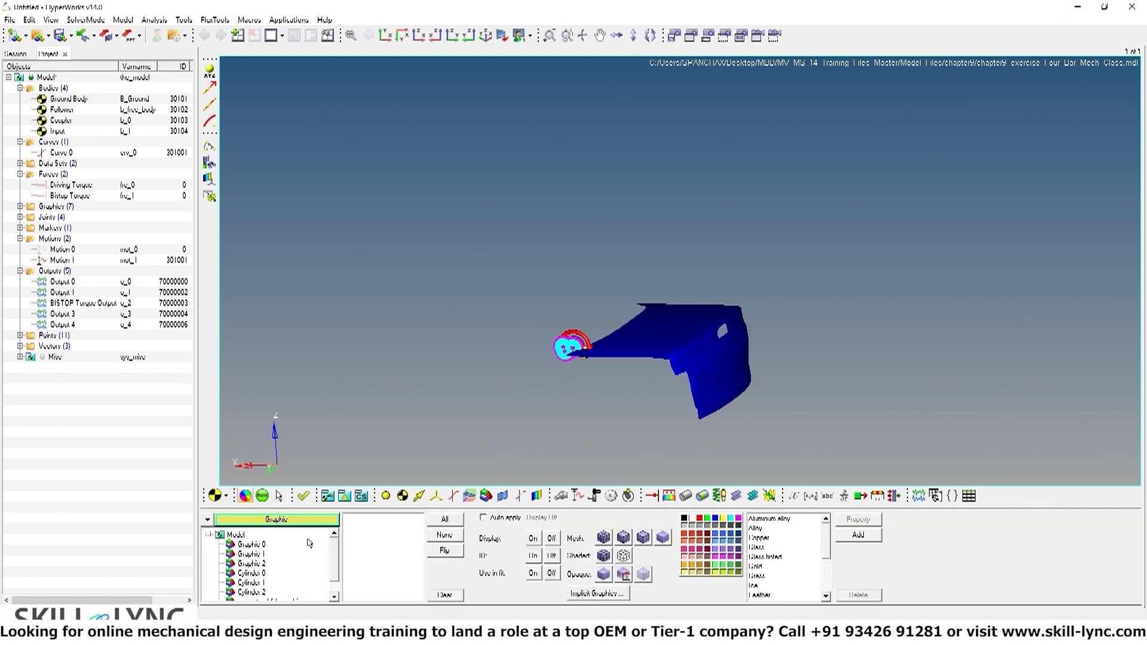
{"action": "scroll", "coordinate": [291, 592], "scroll_direction": "down", "scroll_amount": 1}
{"action": "left_click", "coordinate": [289, 587]}
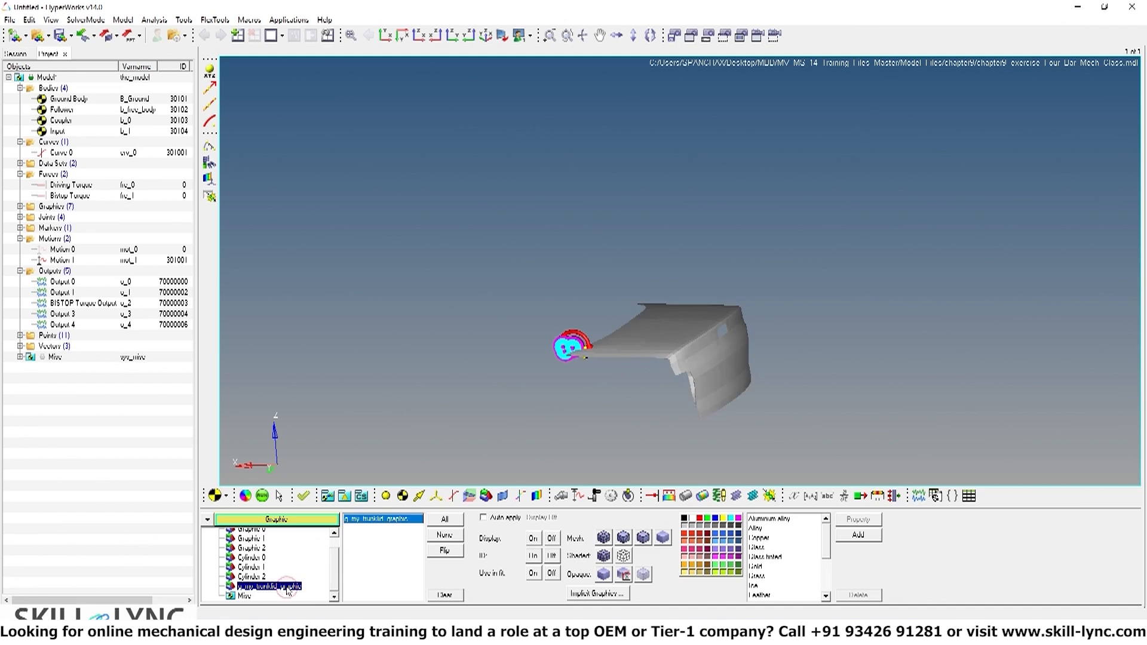
Assign the imported trunk lid graphic to the Input body
{"action": "left_click", "coordinate": [20, 206]}
{"action": "left_click", "coordinate": [83, 283]}
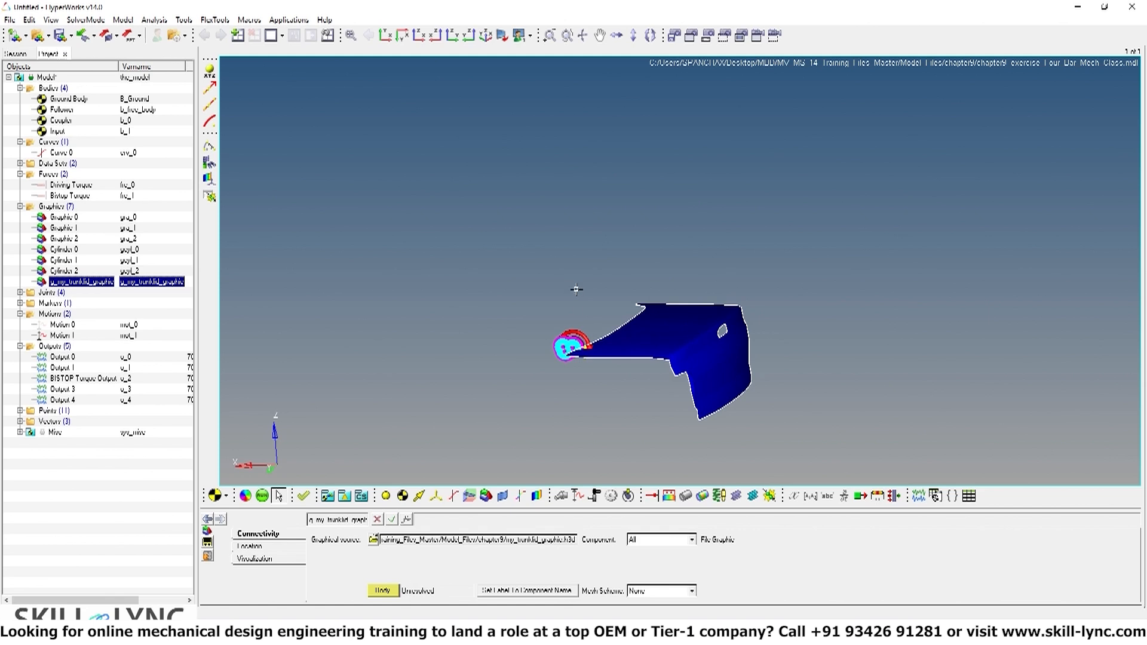
{"action": "left_click_drag", "start_coordinate": [576, 290], "coordinate": [589, 322], "text": "ctrl"}
{"action": "scroll", "coordinate": [577, 289], "scroll_direction": "up", "scroll_amount": 4}
{"action": "left_click_drag", "start_coordinate": [507, 336], "coordinate": [534, 394], "text": "ctrl"}
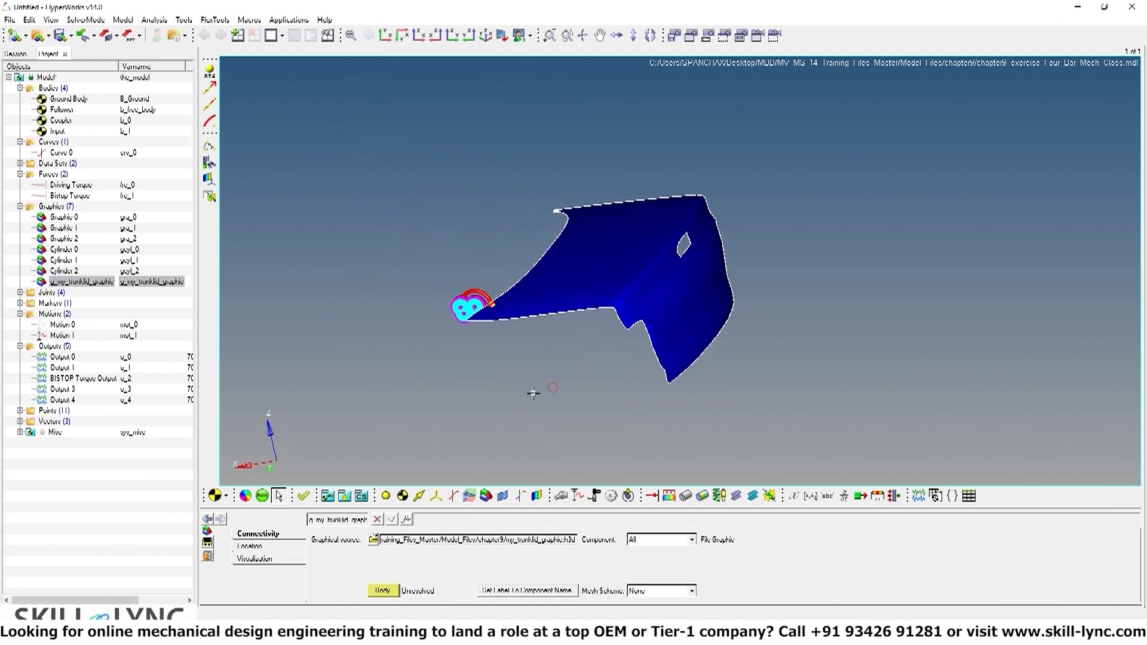
{"action": "left_click", "coordinate": [383, 590]}
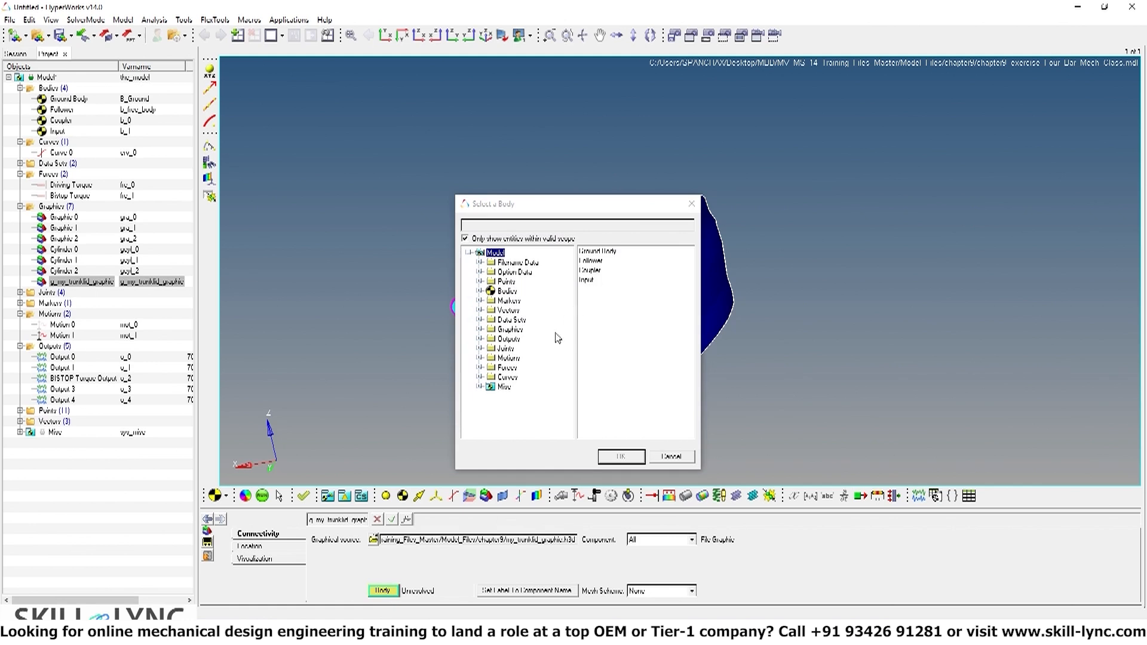
{"action": "left_click", "coordinate": [588, 280]}
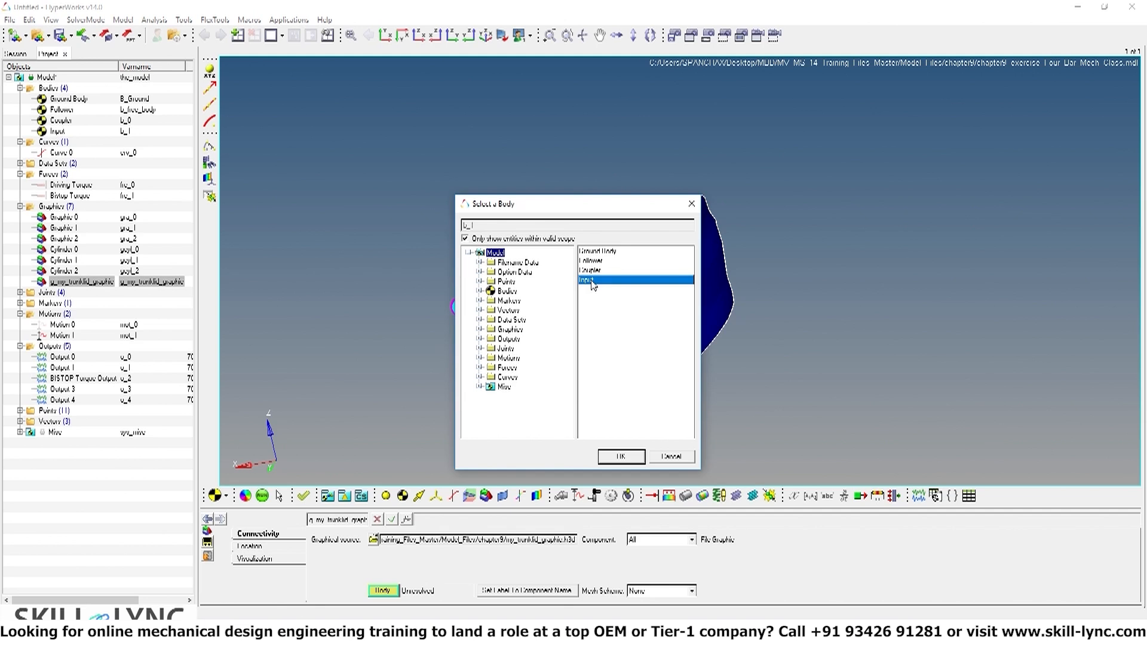
{"action": "left_click", "coordinate": [625, 459]}
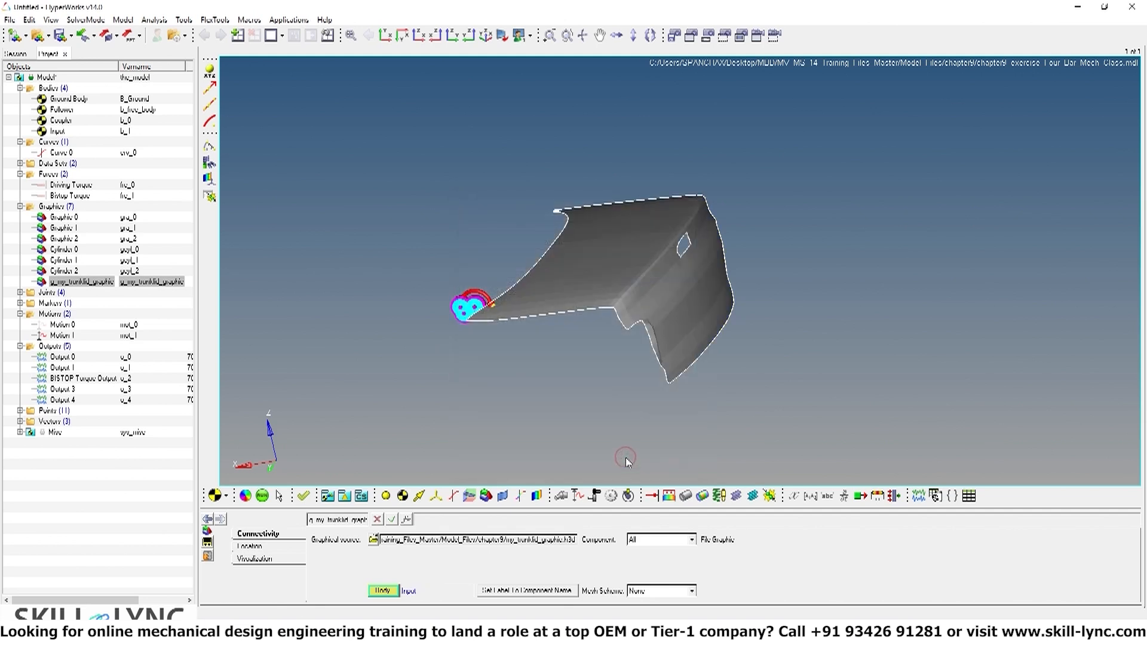
Start another CAD or FE import and restrict it to the CAD or finite element model only
{"action": "left_click_drag", "start_coordinate": [625, 458], "coordinate": [390, 212], "text": "ctrl"}
{"action": "right_click_drag", "start_coordinate": [765, 280], "coordinate": [829, 295], "text": "ctrl"}
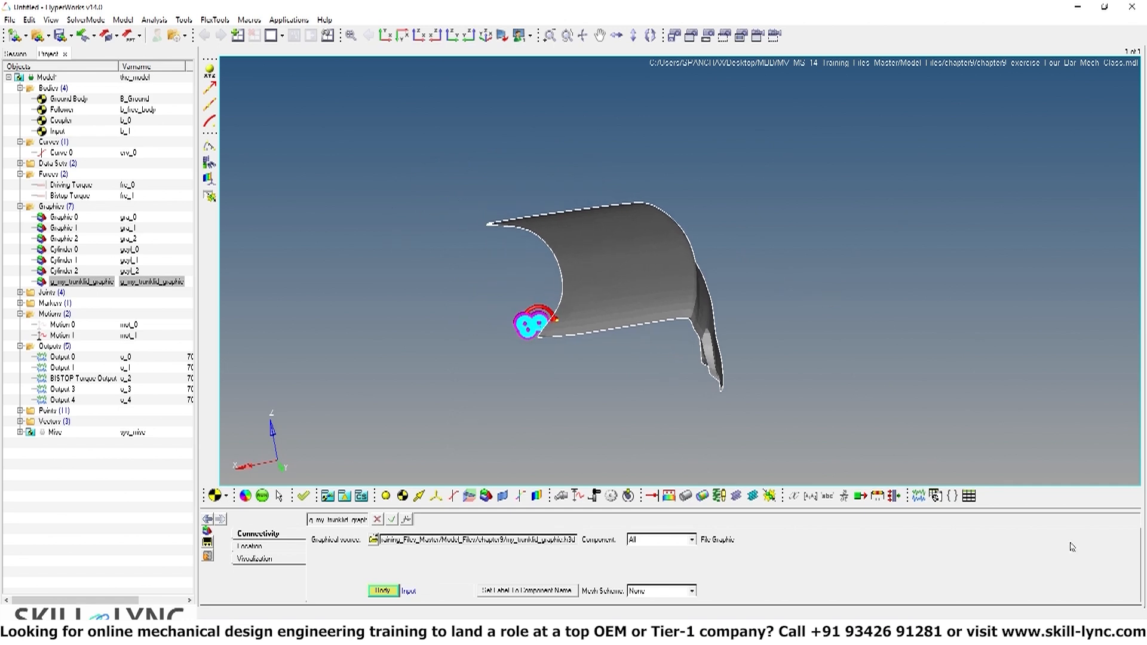
{"action": "left_click_drag", "start_coordinate": [894, 319], "coordinate": [885, 333], "text": "ctrl"}
{"action": "right_click_drag", "start_coordinate": [866, 320], "coordinate": [933, 346], "text": "ctrl"}
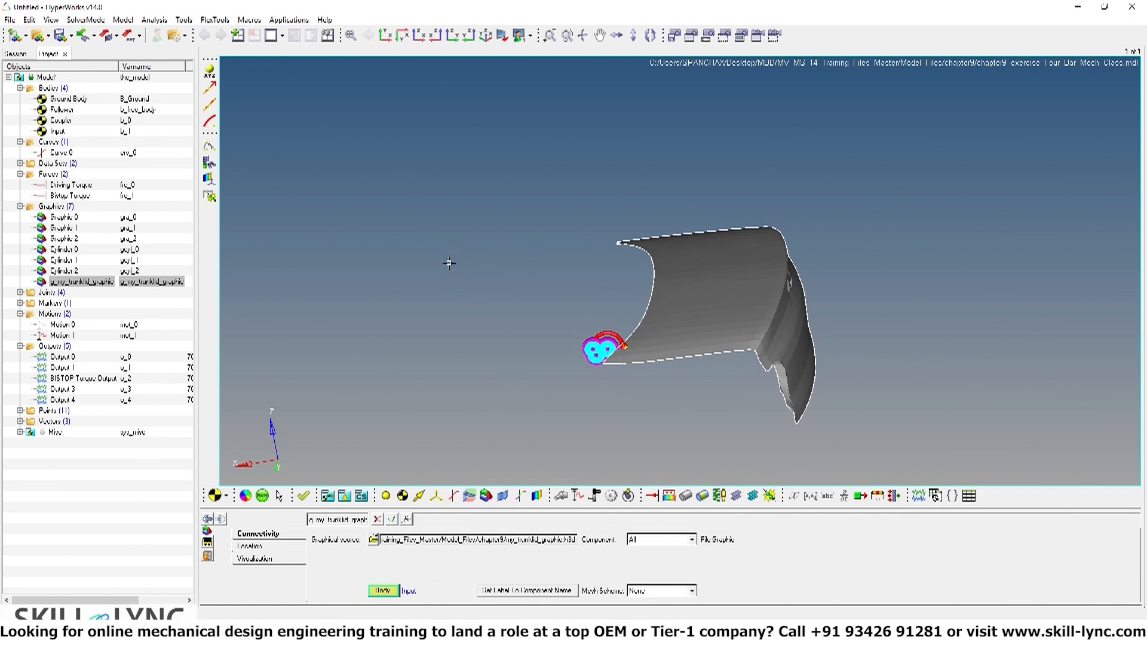
{"action": "left_click", "coordinate": [84, 38]}
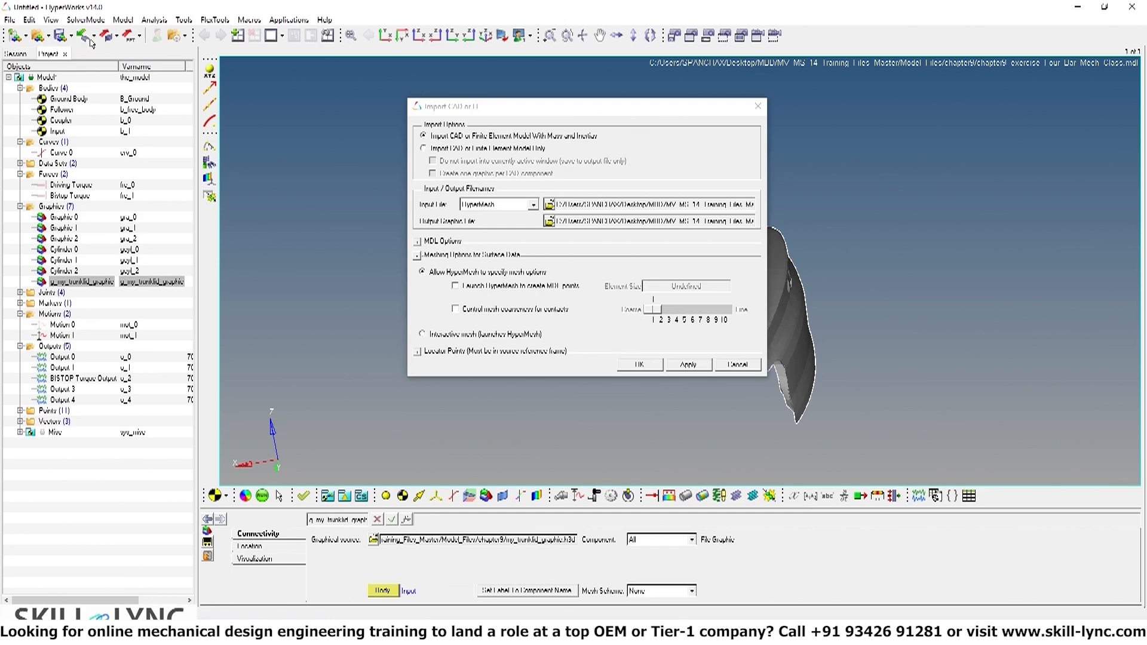
{"action": "left_click_drag", "start_coordinate": [515, 111], "coordinate": [525, 112]}
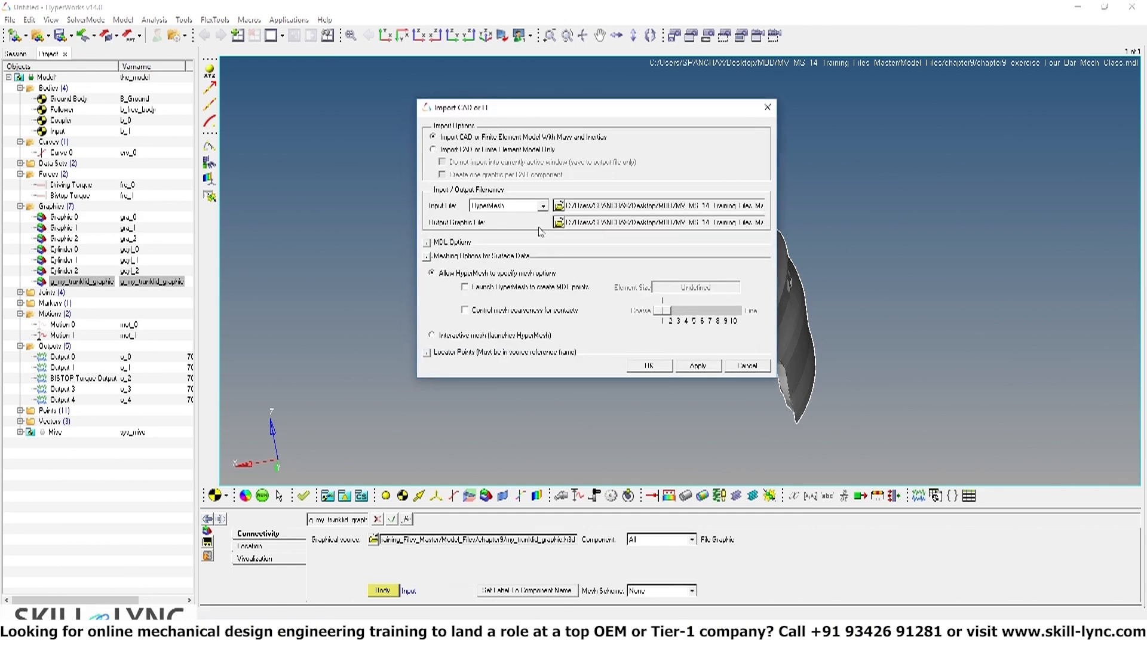
{"action": "left_click", "coordinate": [502, 150]}
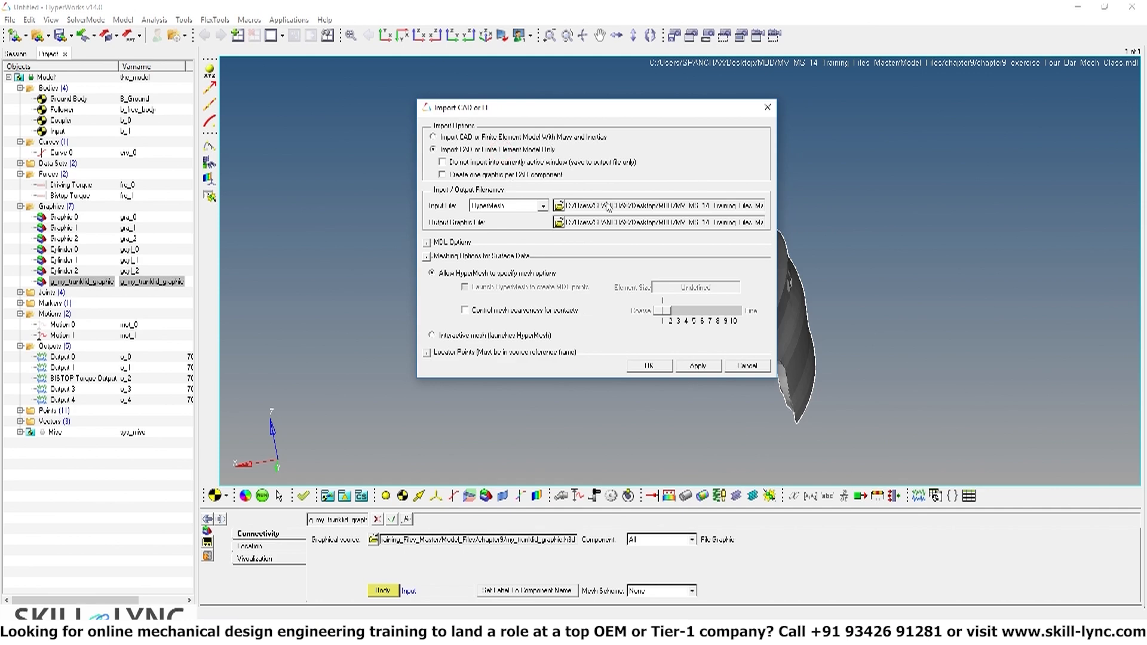
Choose trunk.hm from the chapter9 folder as the input file of the new import
{"action": "left_click", "coordinate": [557, 207]}
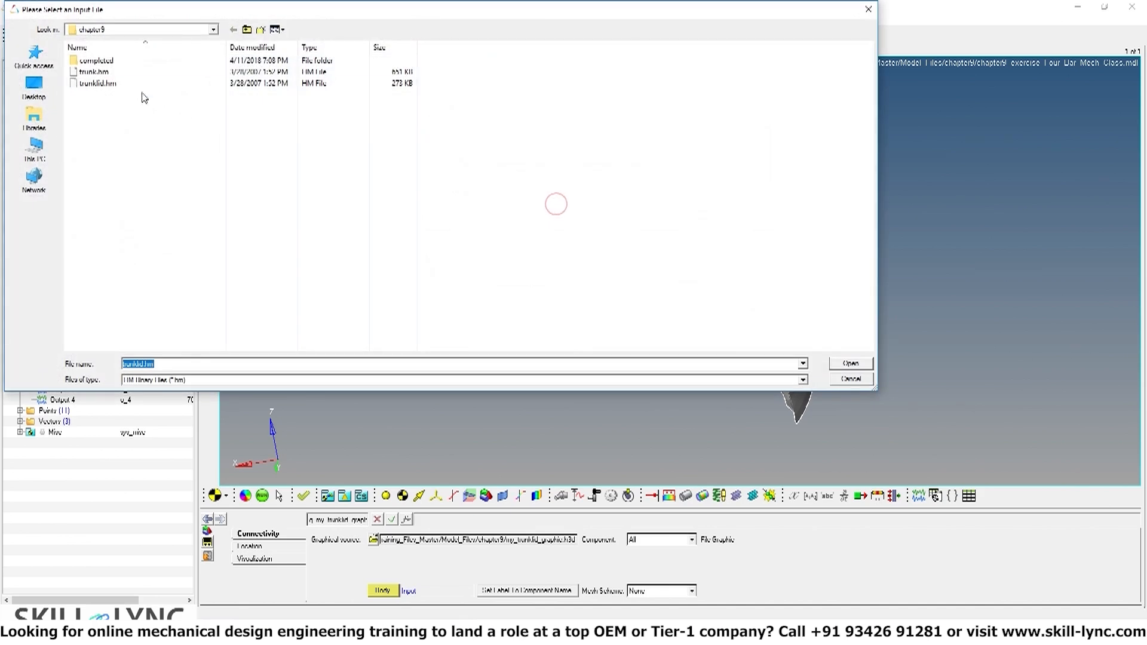
{"action": "left_click", "coordinate": [99, 76]}
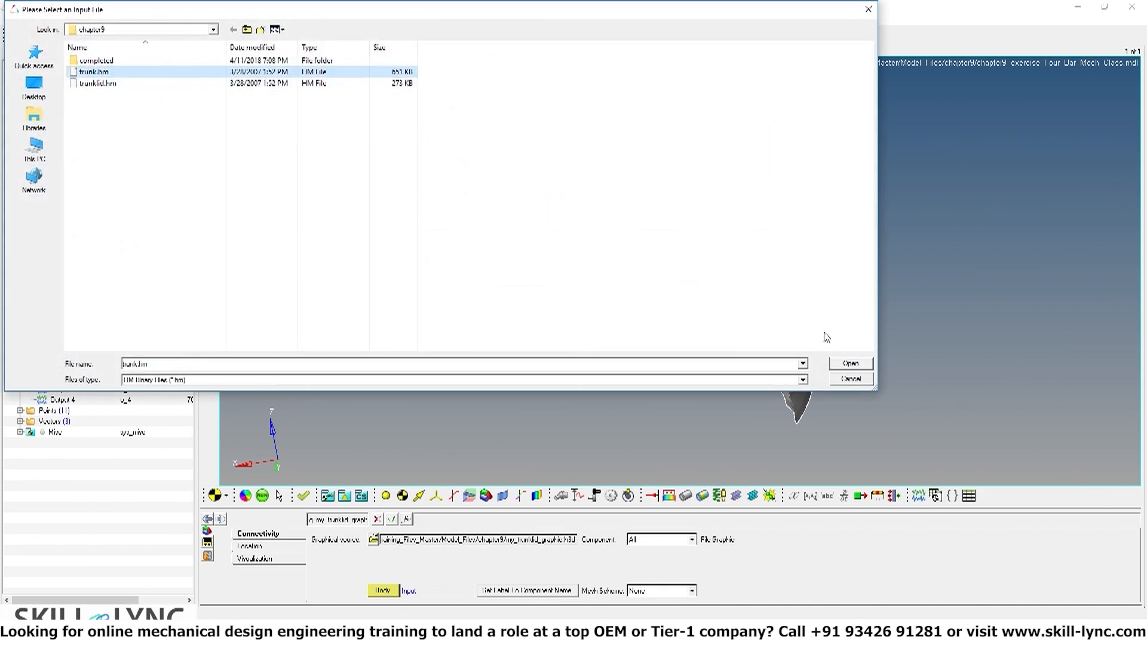
{"action": "left_click", "coordinate": [851, 363]}
Set the output graphic file to my_trunk_graphic.h3d in the chapter9 folder and import the trunk
{"action": "left_click", "coordinate": [558, 223]}
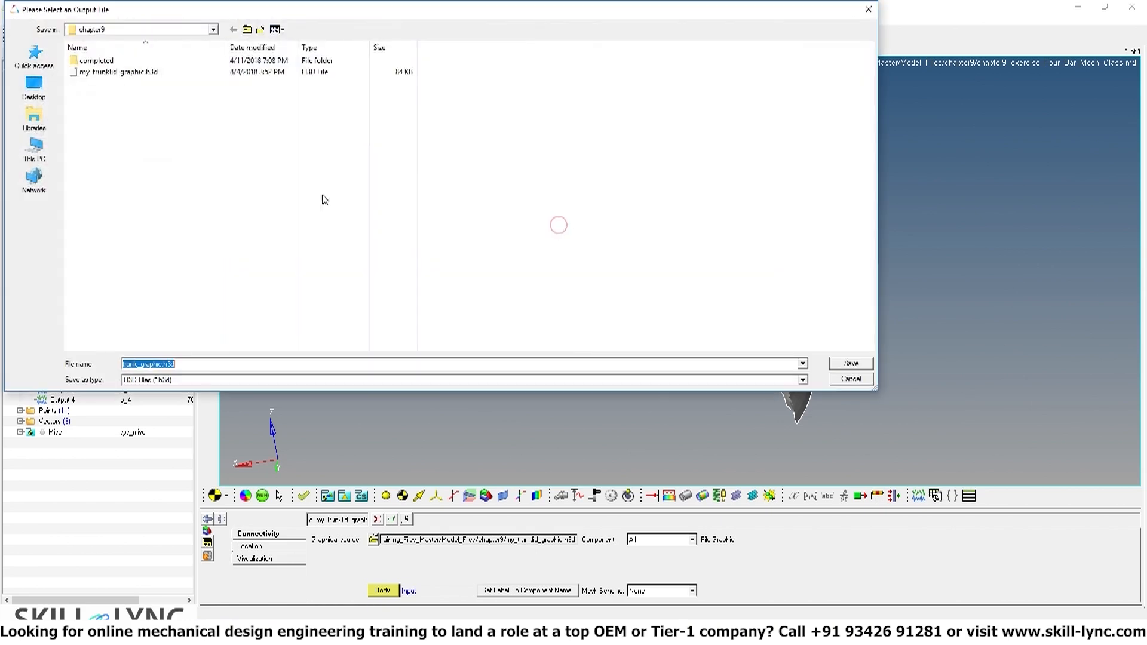
{"action": "left_click", "coordinate": [125, 364]}
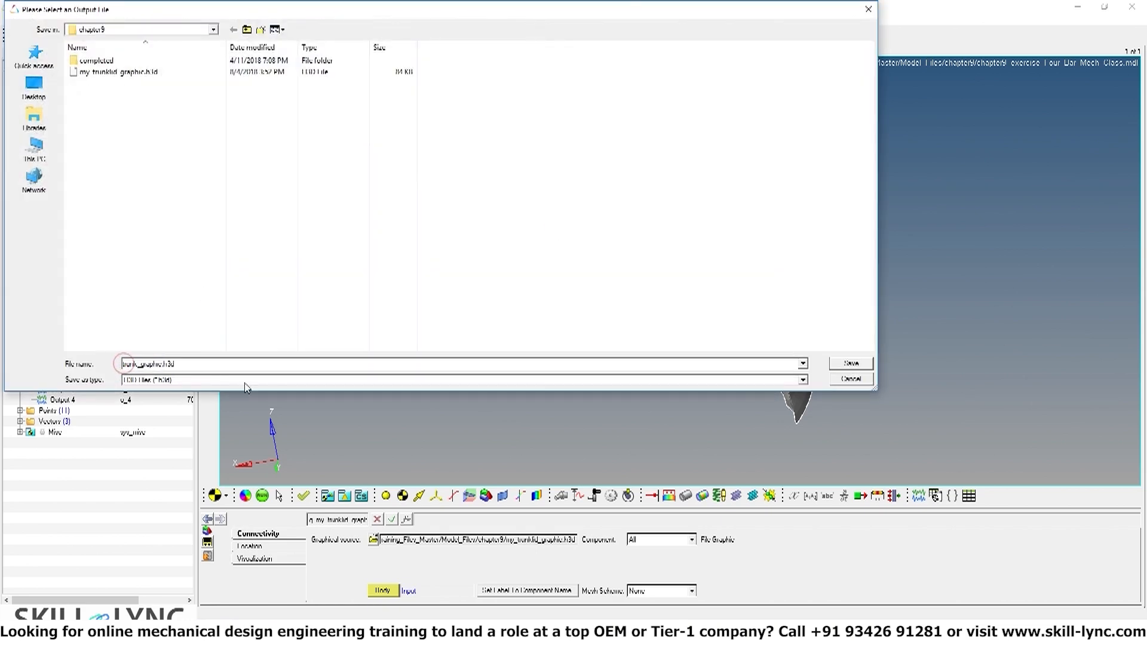
{"action": "type", "text": "my_"}
{"action": "left_click", "coordinate": [851, 363]}
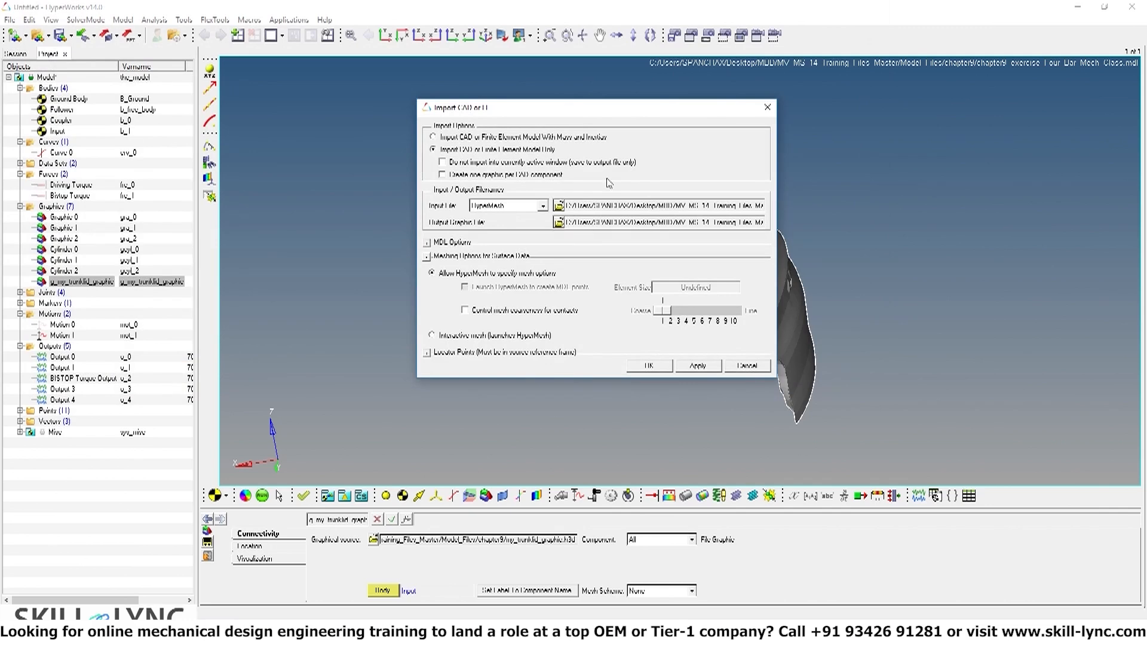
{"action": "left_click", "coordinate": [649, 366]}
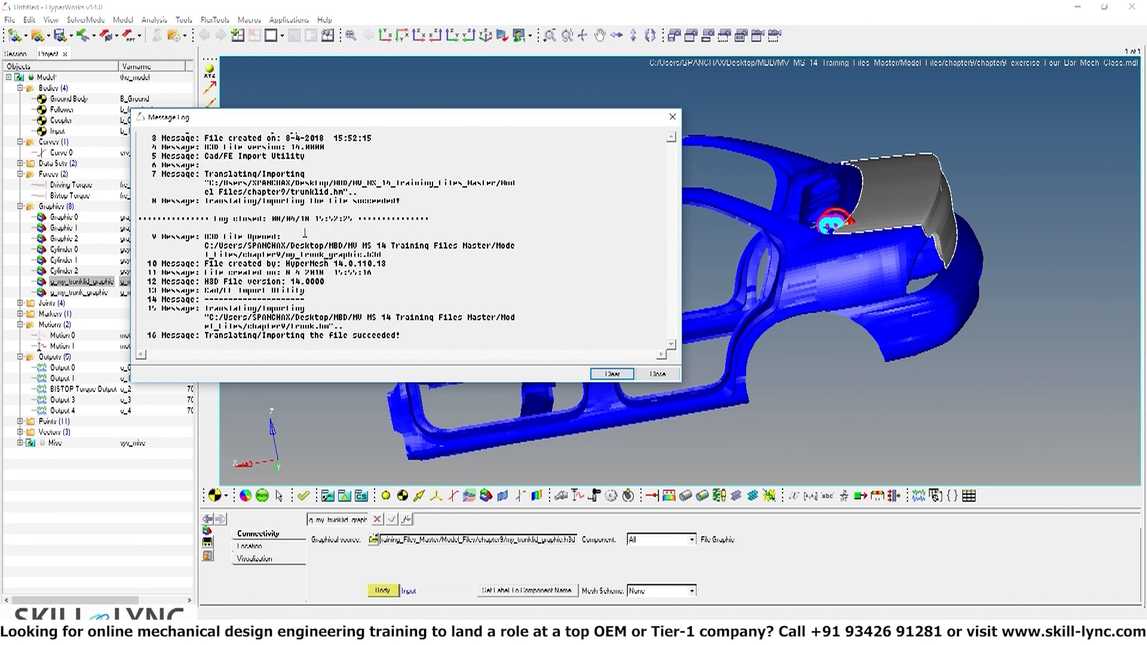
{"action": "left_click", "coordinate": [651, 377]}
Assign the imported trunk graphic to the Ground Body
{"action": "left_click_drag", "start_coordinate": [848, 395], "coordinate": [924, 378], "text": "ctrl"}
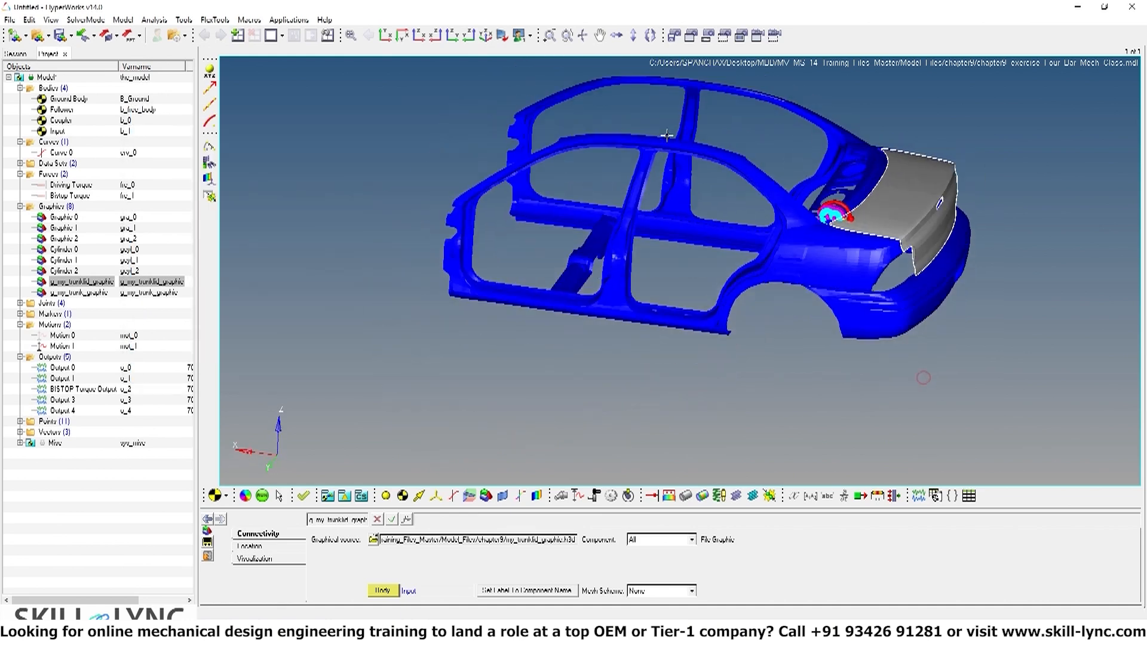
{"action": "scroll", "coordinate": [925, 378], "scroll_direction": "down", "scroll_amount": 2, "text": "ctrl"}
{"action": "right_click_drag", "start_coordinate": [645, 147], "coordinate": [614, 212], "text": "ctrl"}
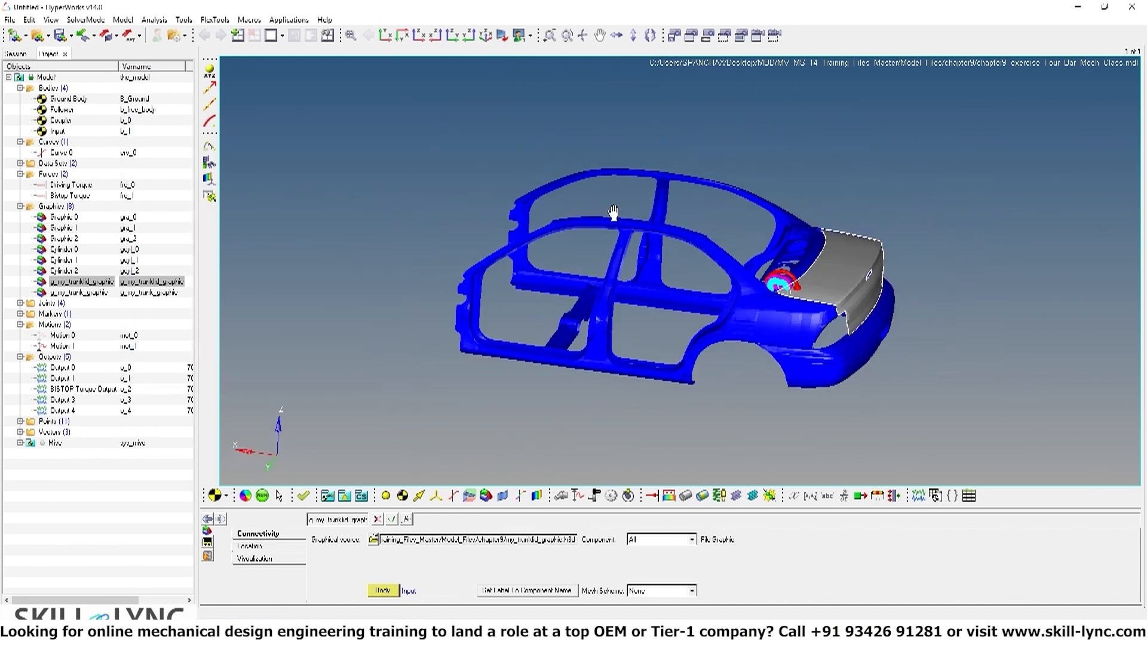
{"action": "left_click", "coordinate": [70, 293]}
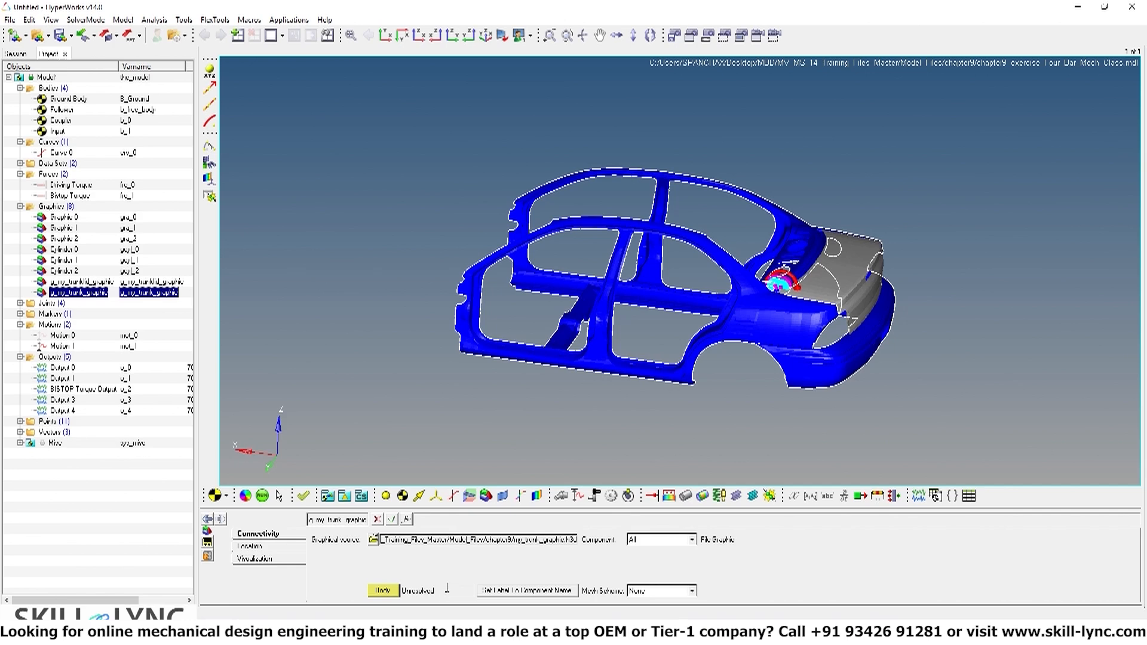
{"action": "left_click", "coordinate": [383, 591]}
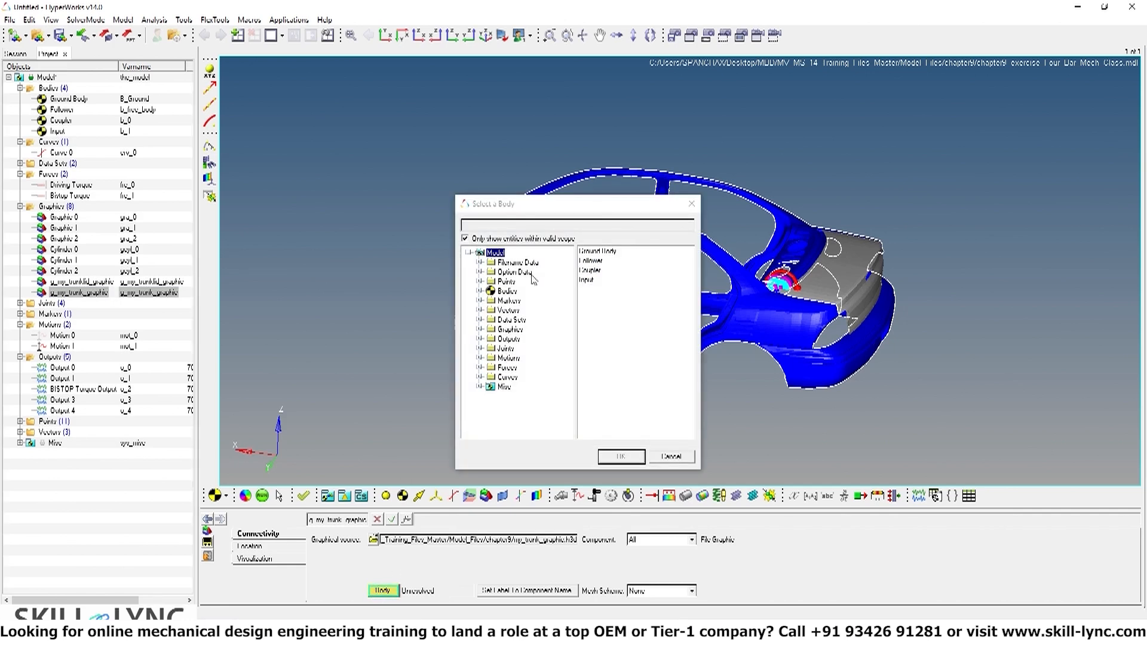
{"action": "left_click", "coordinate": [589, 251]}
{"action": "left_click", "coordinate": [621, 457]}
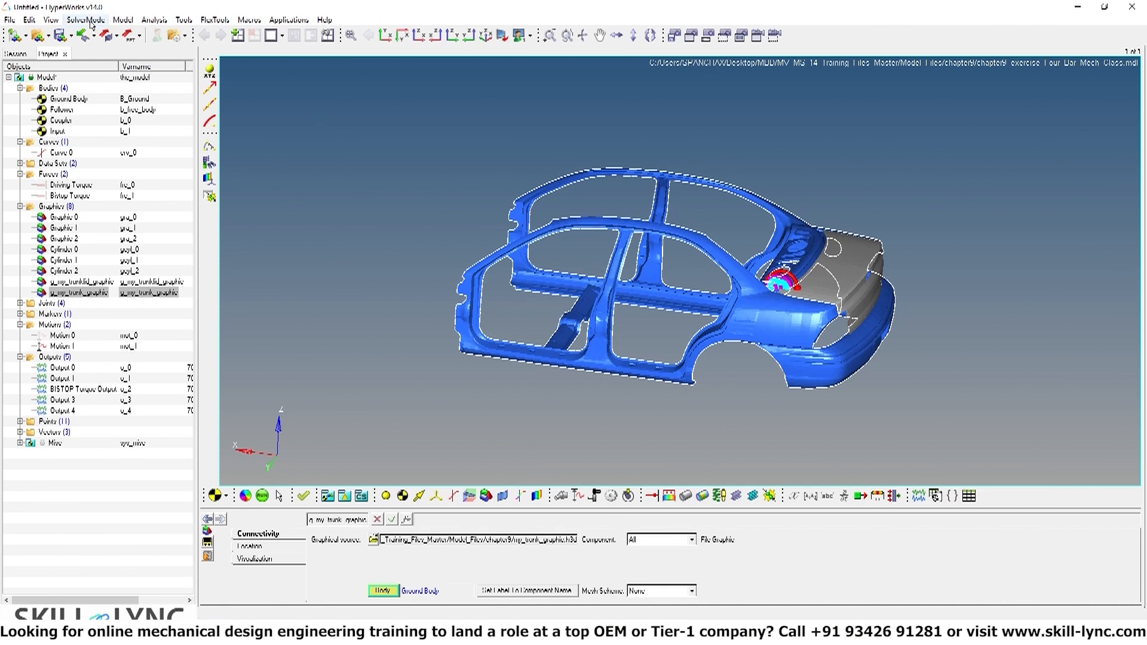
Save the model in the chapter9 folder under the new name Four_Bar_Mechanism_w_Trunklid_Class.mdl
{"action": "left_click", "coordinate": [10, 19]}
{"action": "mouse_move", "coordinate": [29, 87]}
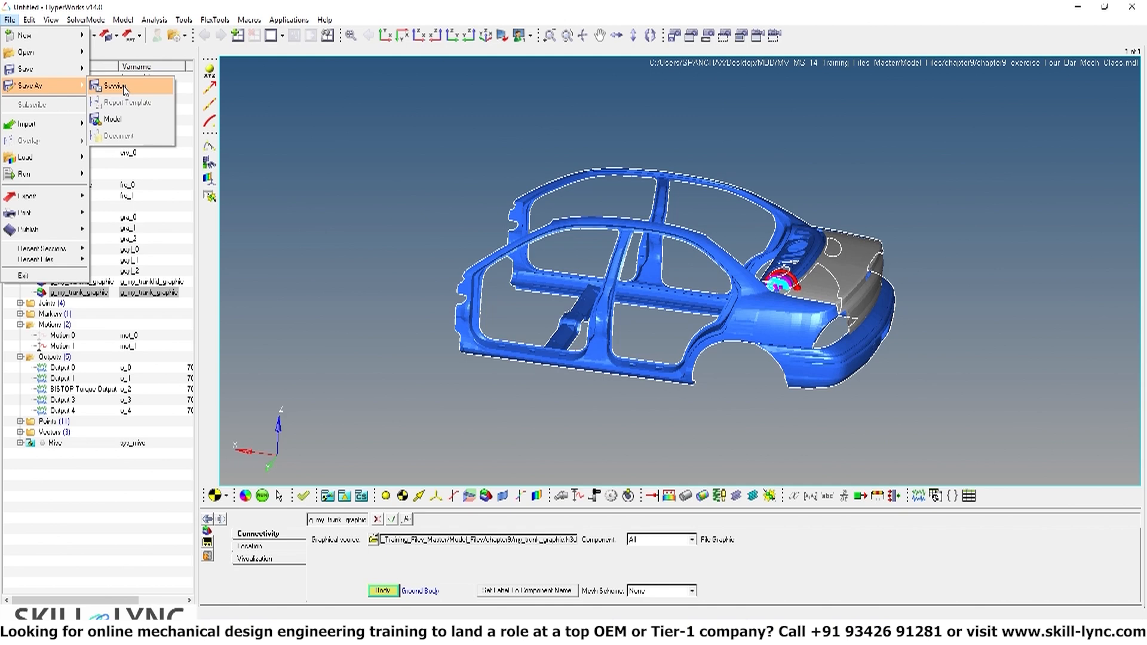
{"action": "left_click", "coordinate": [125, 120]}
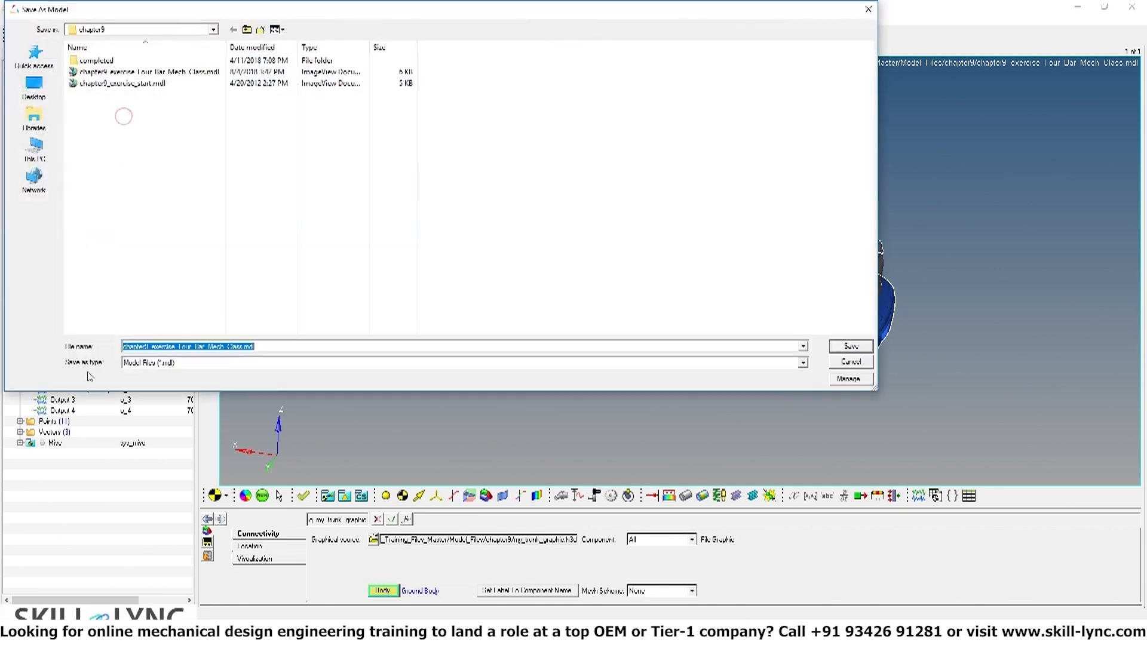
{"action": "left_click", "coordinate": [243, 347]}
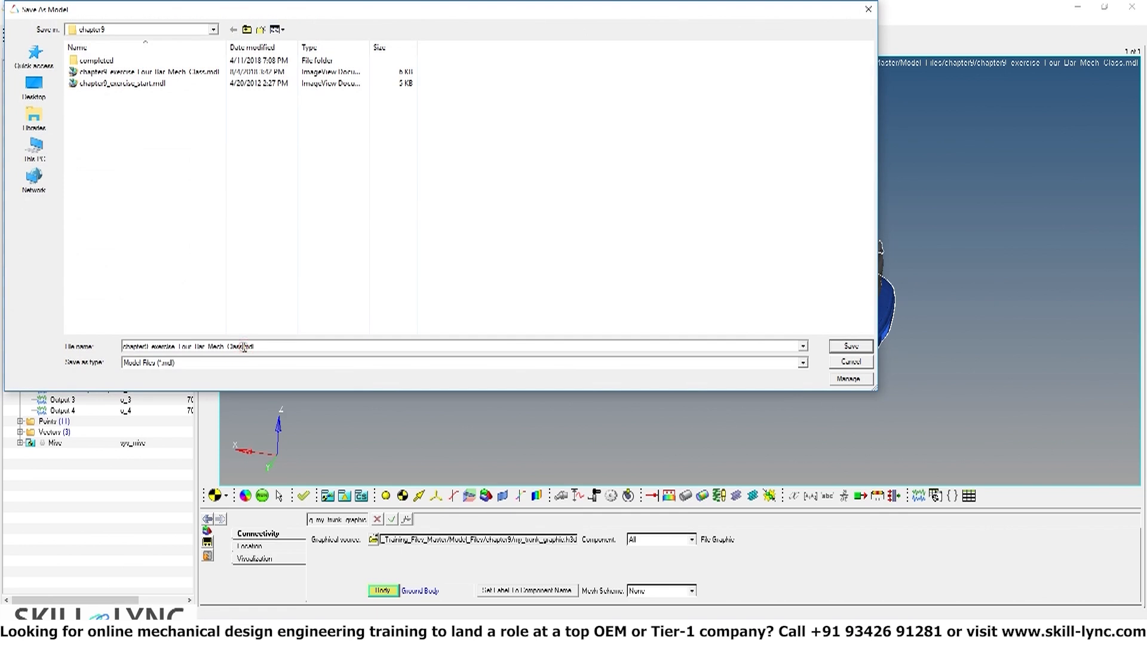
{"action": "left_click", "coordinate": [179, 347]}
{"action": "key", "text": "BackSpace"}
{"action": "key", "text": "BackSpace"}
{"action": "key", "text": "BackSpace"}
{"action": "key", "text": "BackSpace"}
{"action": "key", "text": "BackSpace"}
{"action": "key", "text": "BackSpace"}
{"action": "key", "text": "BackSpace"}
{"action": "key", "text": "BackSpace"}
{"action": "key", "text": "BackSpace"}
{"action": "key", "text": "BackSpace"}
{"action": "key", "text": "BackSpace"}
{"action": "key", "text": "BackSpace"}
{"action": "key", "text": "BackSpace"}
{"action": "key", "text": "BackSpace"}
{"action": "key", "text": "BackSpace"}
{"action": "key", "text": "BackSpace"}
{"action": "key", "text": "BackSpace"}
{"action": "key", "text": "BackSpace"}
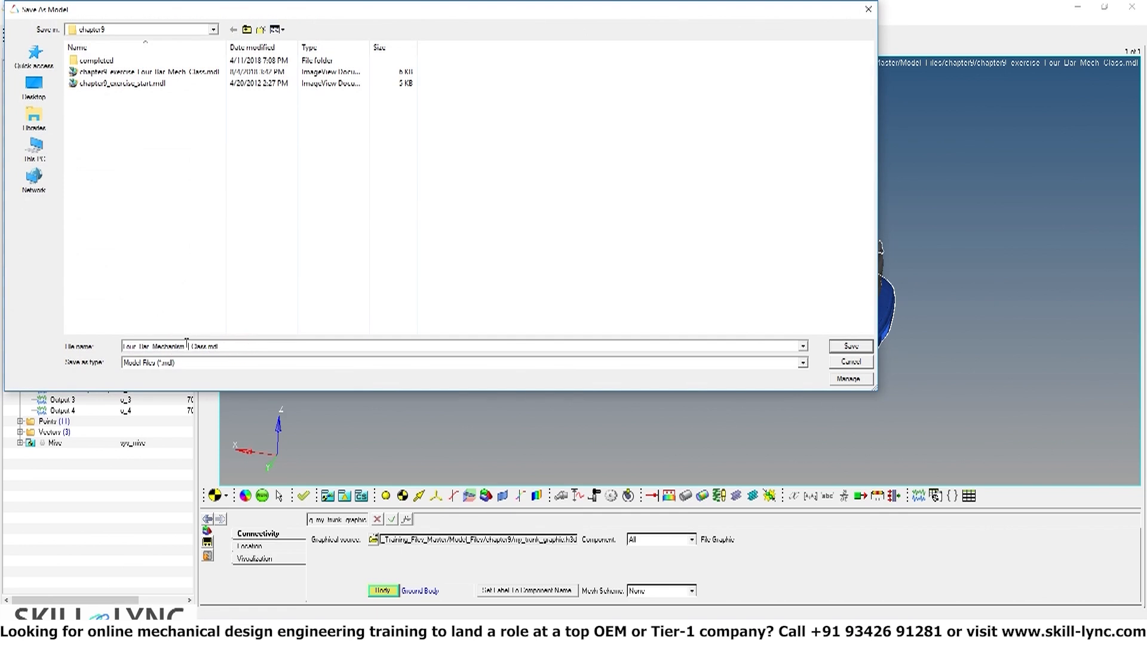
{"action": "type", "text": "w_Trunklid"}
{"action": "left_click", "coordinate": [845, 349]}
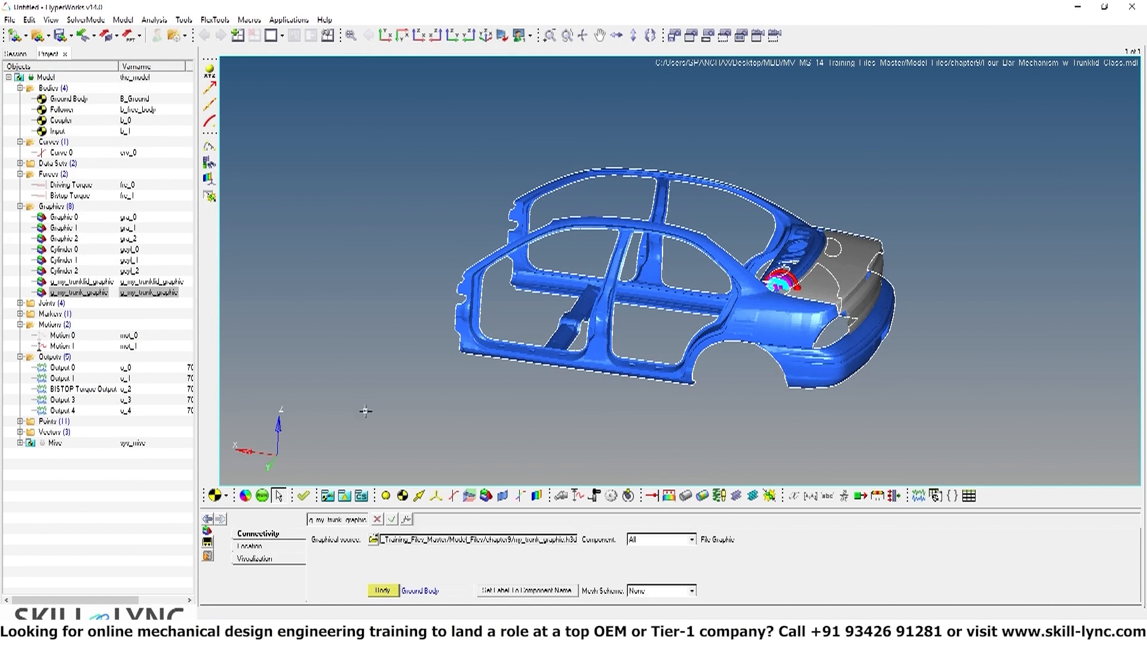
Set the end time of the transient simulation run to 4
{"action": "left_click", "coordinate": [261, 496]}
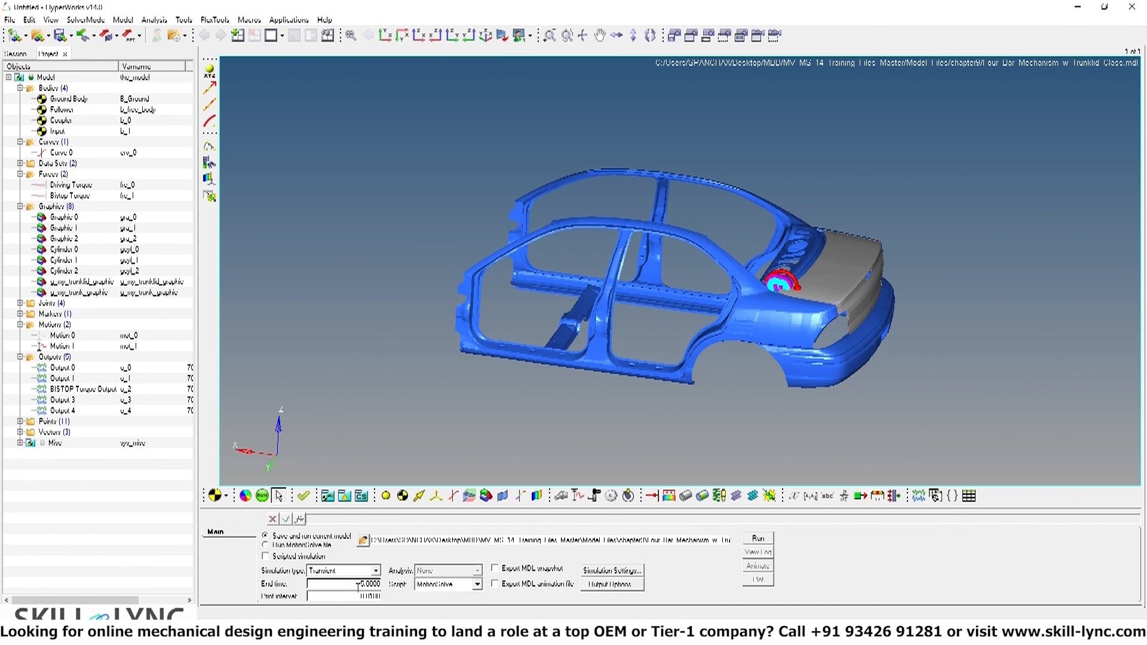
{"action": "left_click", "coordinate": [364, 584]}
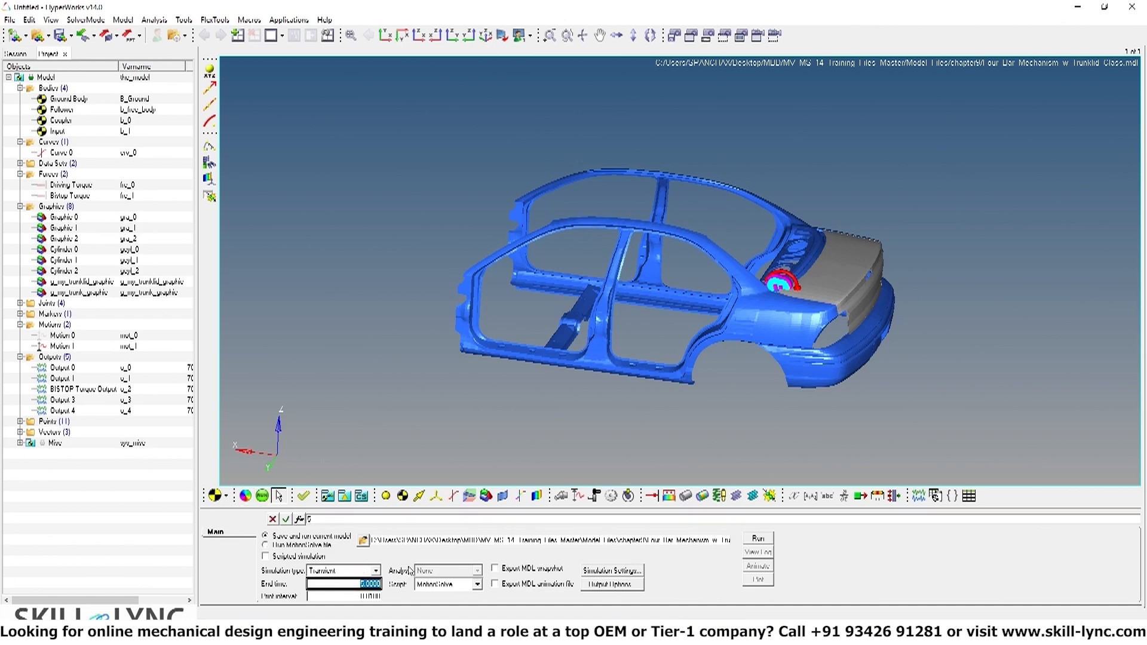
{"action": "type", "text": "4"}
{"action": "key", "text": "Tab"}
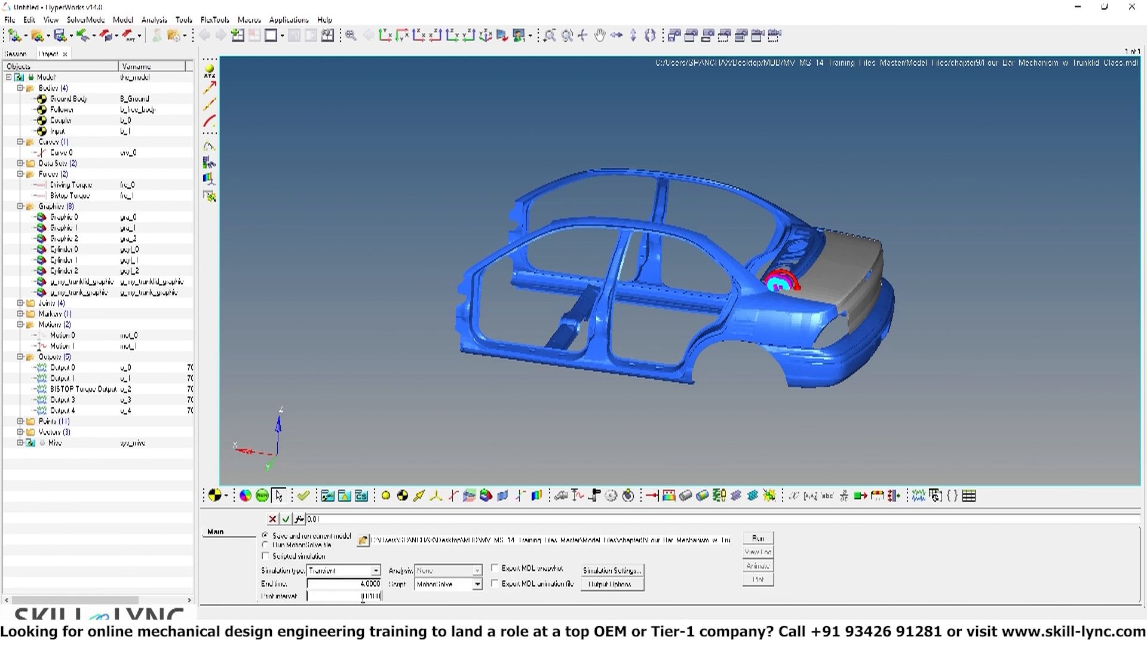
Set the MotionSolve run file to trunk_test.xml in the chapter9 folder
{"action": "left_click", "coordinate": [363, 542]}
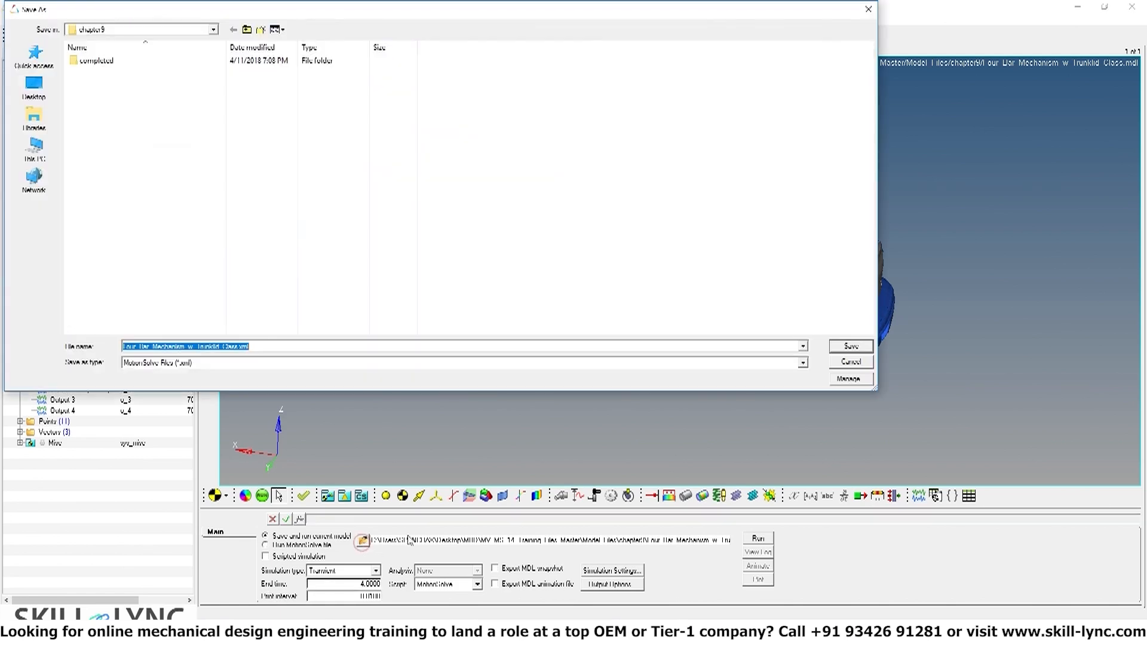
{"action": "left_click", "coordinate": [243, 347]}
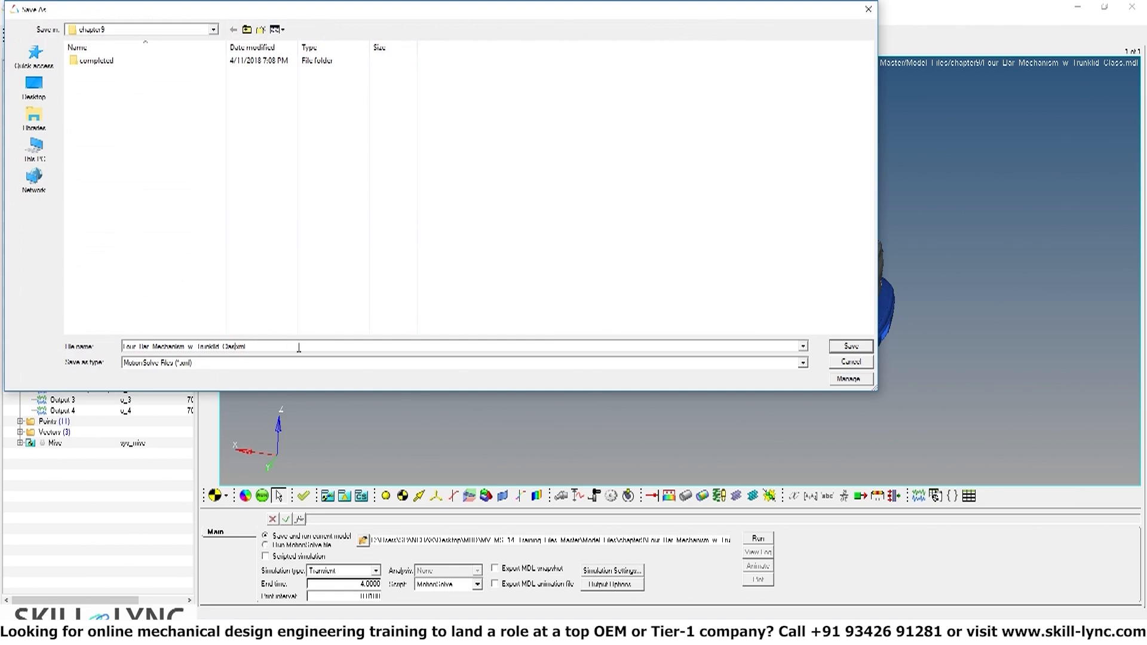
{"action": "key", "text": "BackSpace"}
{"action": "key", "text": "BackSpace"}
{"action": "key", "text": "BackSpace"}
{"action": "key", "text": "BackSpace"}
{"action": "key", "text": "BackSpace"}
{"action": "key", "text": "BackSpace"}
{"action": "key", "text": "BackSpace"}
{"action": "key", "text": "BackSpace"}
{"action": "key", "text": "BackSpace"}
{"action": "key", "text": "BackSpace"}
{"action": "key", "text": "BackSpace"}
{"action": "key", "text": "BackSpace"}
{"action": "key", "text": "BackSpace"}
{"action": "key", "text": "BackSpace"}
{"action": "key", "text": "BackSpace"}
{"action": "key", "text": "BackSpace"}
{"action": "key", "text": "BackSpace"}
{"action": "key", "text": "BackSpace"}
{"action": "key", "text": "BackSpace"}
{"action": "key", "text": "BackSpace"}
{"action": "type", "text": "trunk"}
{"action": "left_click", "coordinate": [839, 346]}
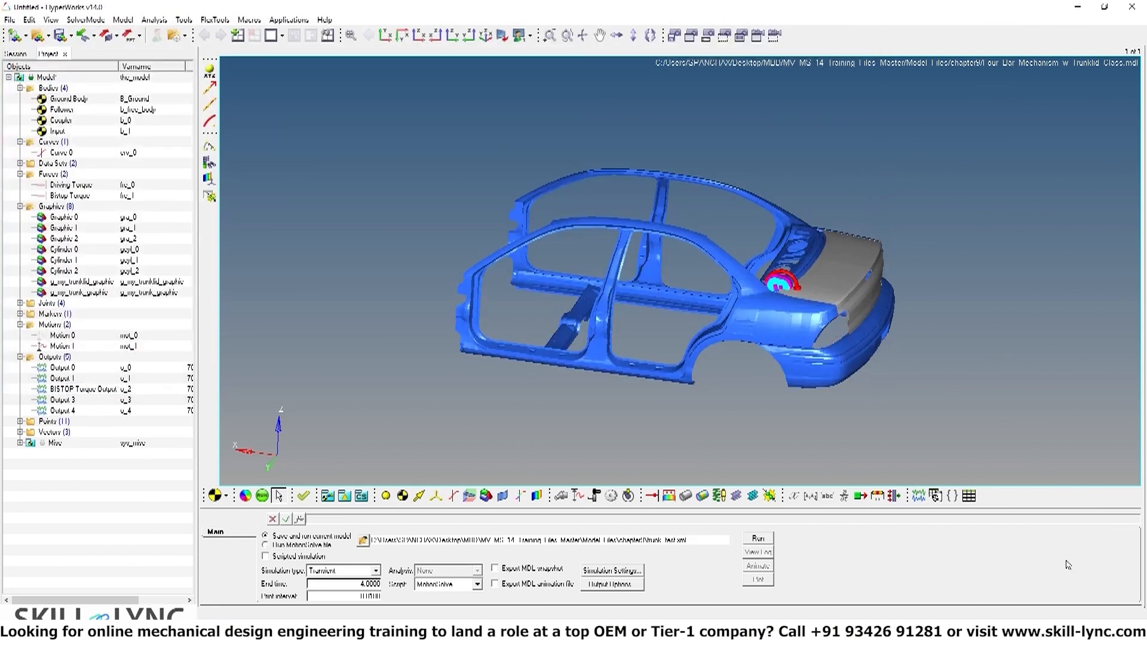
Run the transient simulation and dismiss the solver view and message log once the job is completed
{"action": "left_click", "coordinate": [756, 539]}
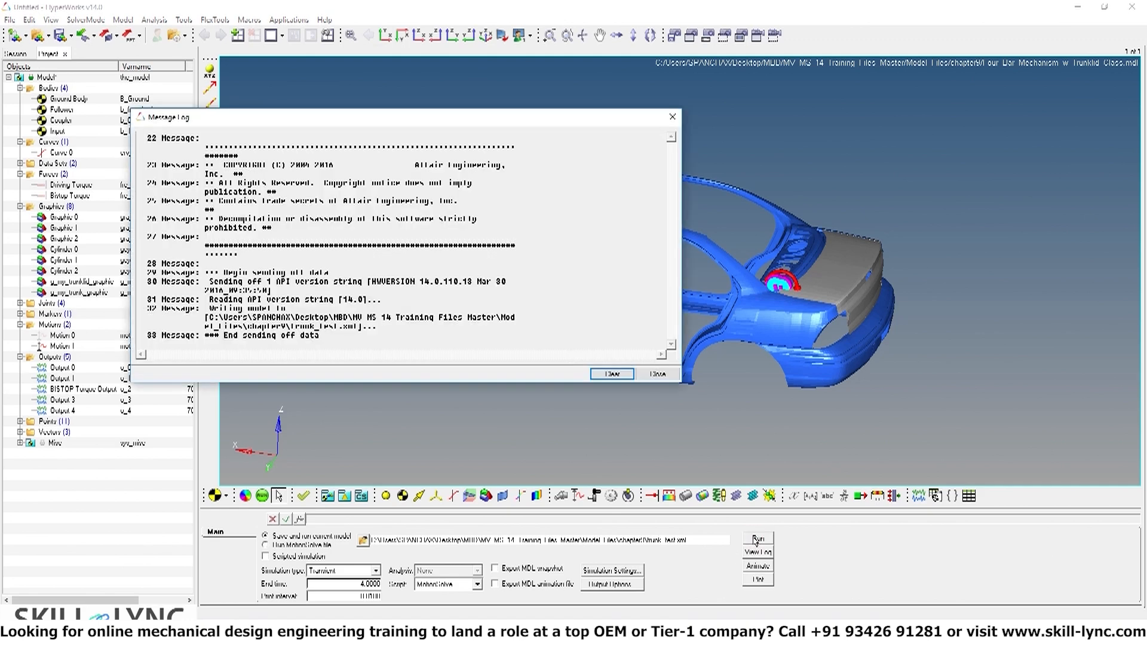
{"action": "mouse_move", "coordinate": [554, 372]}
{"action": "left_mouse_down"}
{"action": "mouse_move", "coordinate": [555, 323]}
{"action": "mouse_move", "coordinate": [553, 382]}
{"action": "left_mouse_up"}
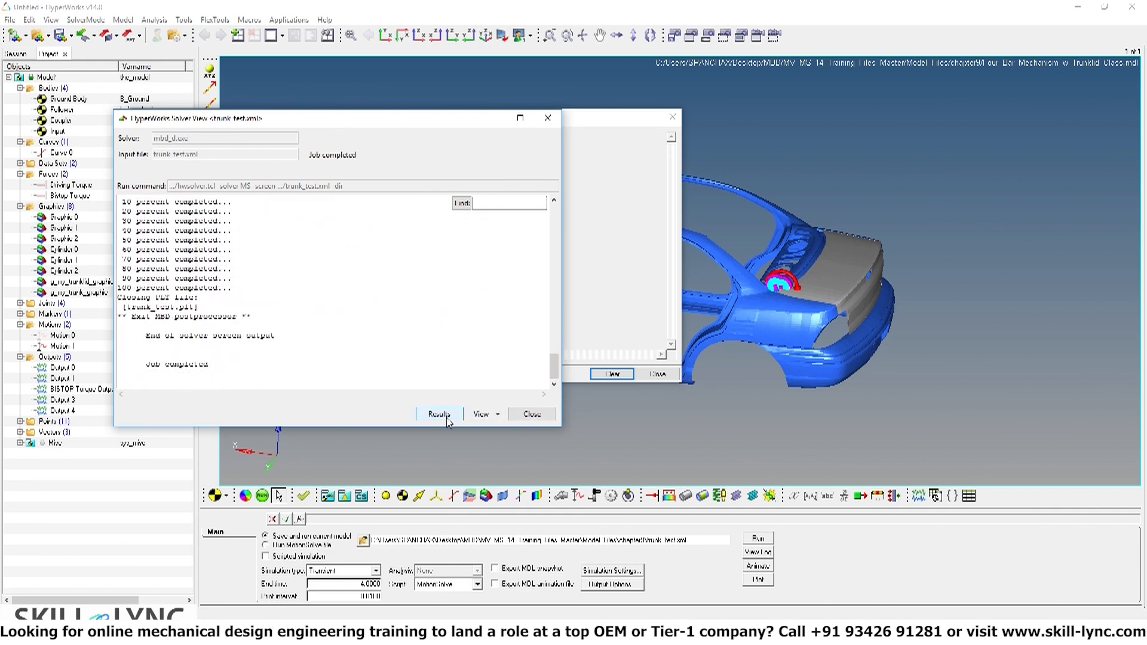
{"action": "left_click", "coordinate": [531, 414]}
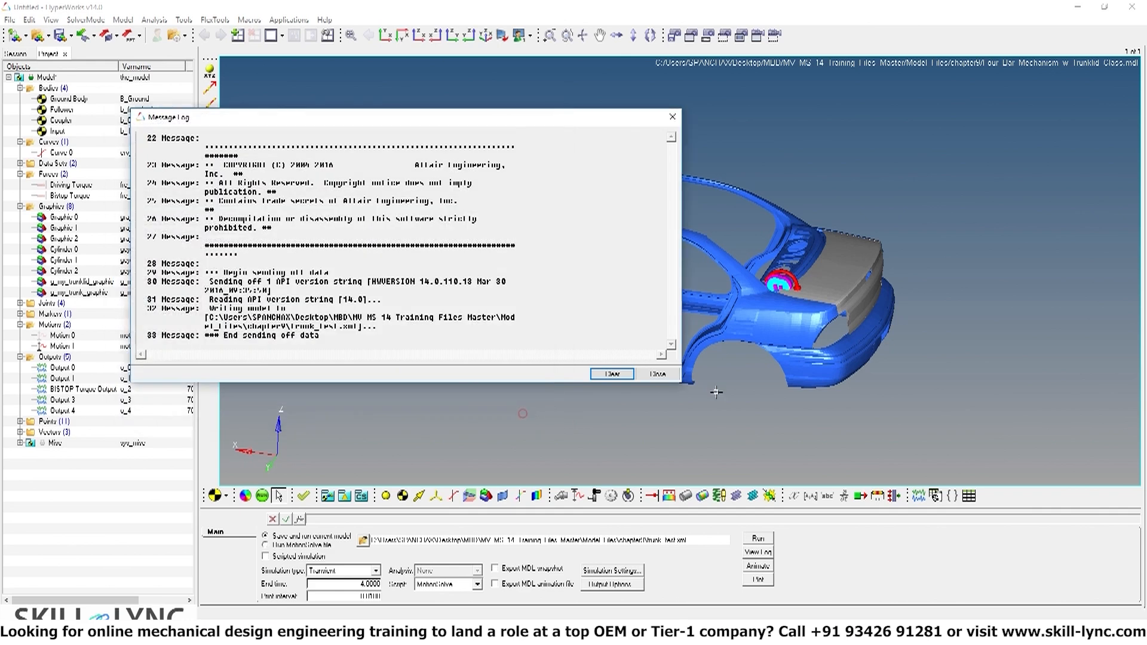
{"action": "left_click", "coordinate": [660, 377]}
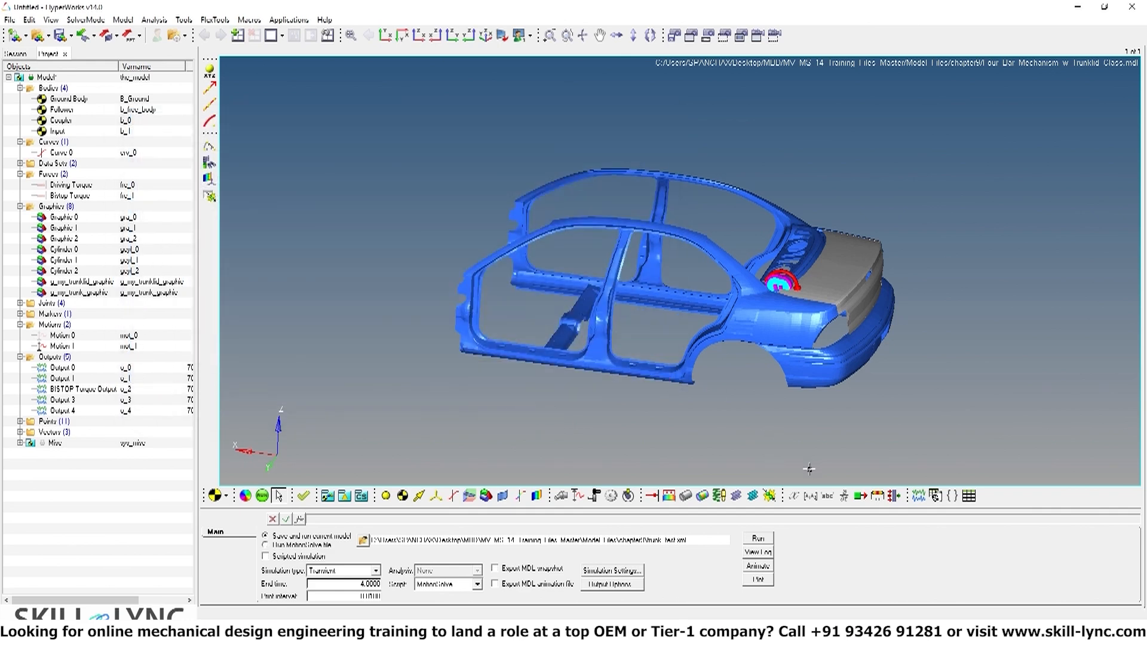
Load the animation results of the run beside the model and inspect the car body with its trunk lid
{"action": "left_click", "coordinate": [763, 568]}
{"action": "left_click_drag", "start_coordinate": [836, 257], "coordinate": [789, 351], "text": "ctrl"}
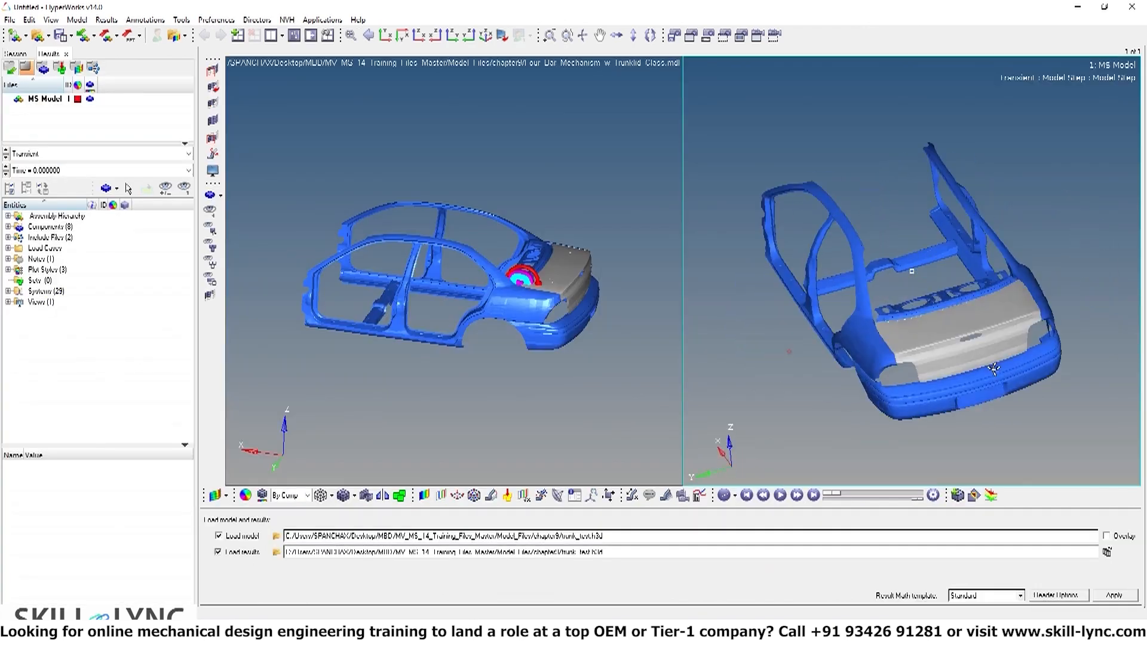
{"action": "left_click_drag", "start_coordinate": [946, 317], "coordinate": [995, 196], "text": "ctrl"}
{"action": "left_click_drag", "start_coordinate": [856, 359], "coordinate": [896, 359], "text": "ctrl"}
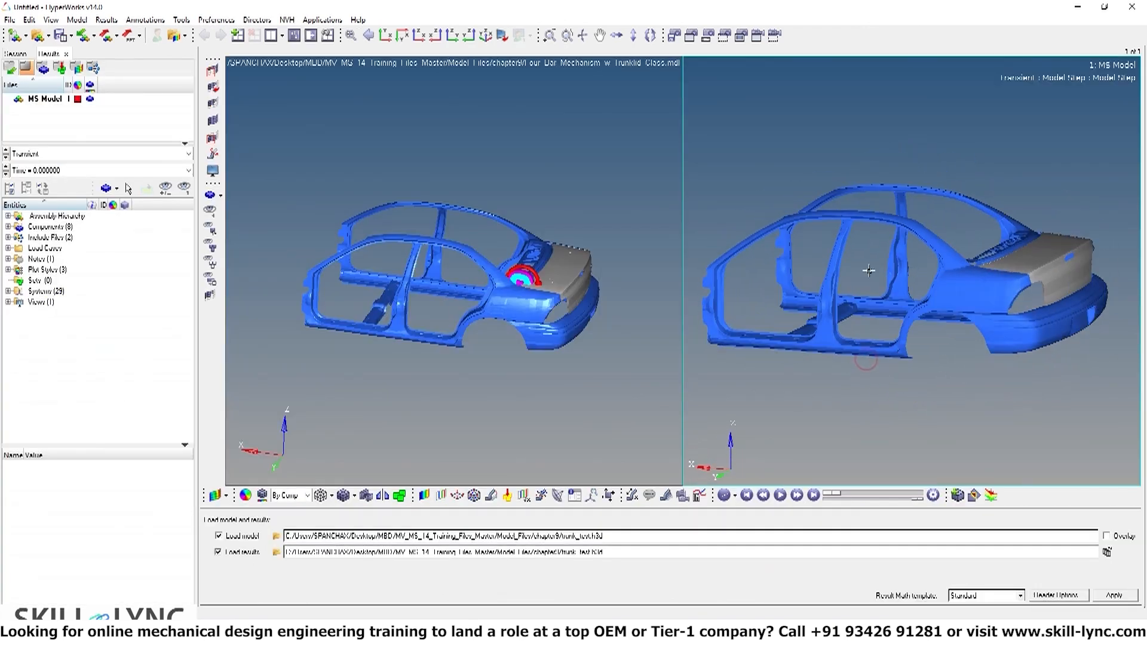
{"action": "left_click_drag", "start_coordinate": [990, 273], "coordinate": [971, 281], "text": "ctrl"}
{"action": "scroll", "coordinate": [971, 281], "scroll_direction": "up", "scroll_amount": 2}
{"action": "scroll", "coordinate": [972, 277], "scroll_direction": "up", "scroll_amount": 3}
{"action": "right_click_drag", "start_coordinate": [973, 271], "coordinate": [816, 330], "text": "ctrl"}
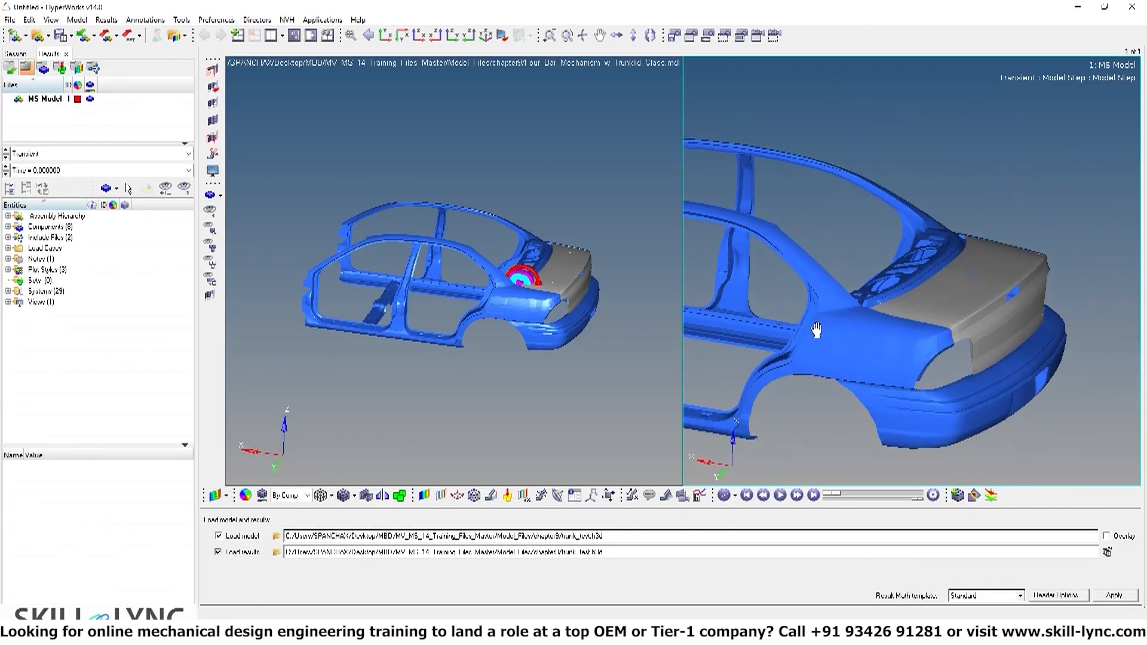
{"action": "scroll", "coordinate": [817, 330], "scroll_direction": "down", "scroll_amount": 3}
{"action": "right_click_drag", "start_coordinate": [883, 303], "coordinate": [930, 259], "text": "ctrl"}
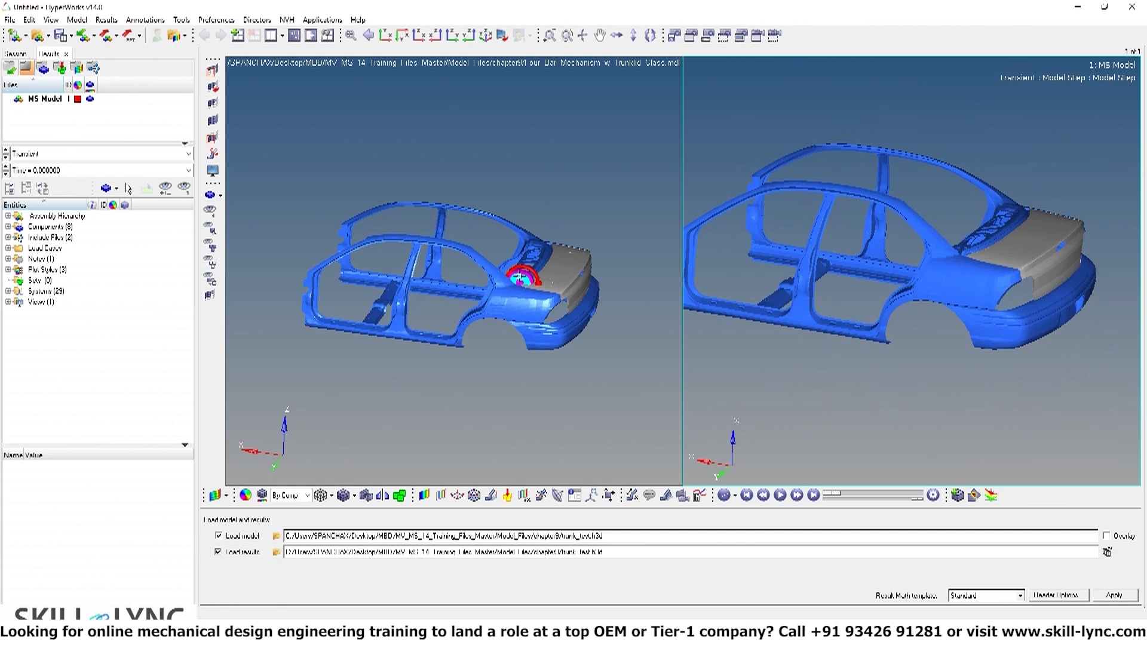
Return to the model window and examine where the four-bar linkage sits between the trunk and the trunk lid
{"action": "left_click", "coordinate": [513, 285]}
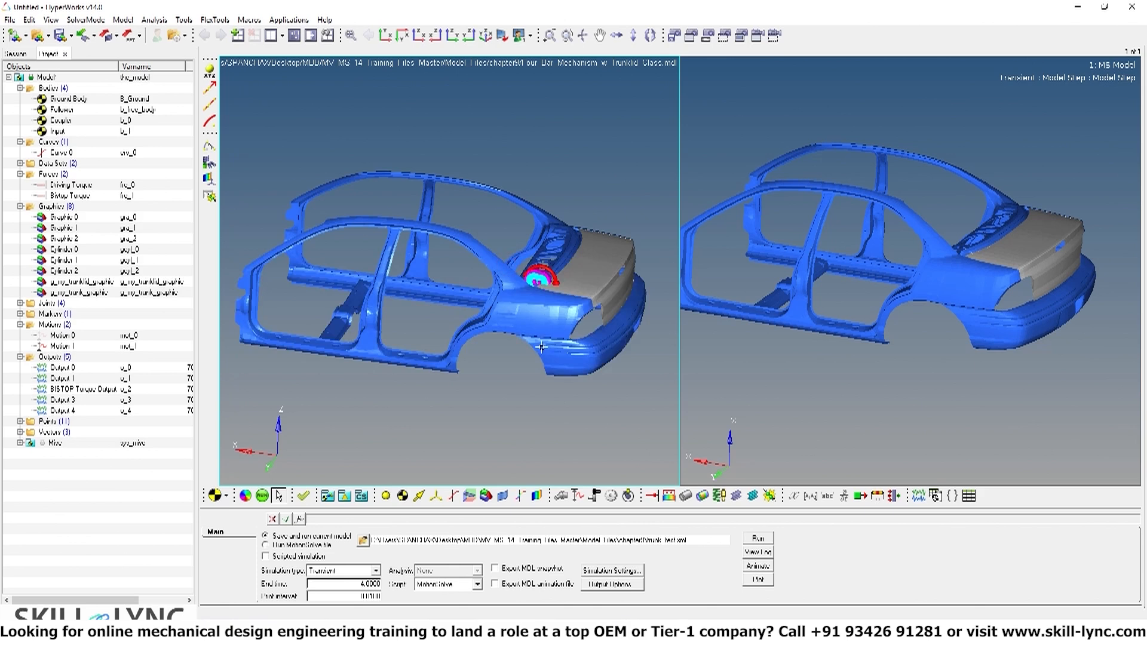
{"action": "left_click_drag", "start_coordinate": [510, 344], "coordinate": [496, 333], "text": "ctrl"}
{"action": "scroll", "coordinate": [497, 333], "scroll_direction": "up", "scroll_amount": 5}
{"action": "right_click_drag", "start_coordinate": [496, 311], "coordinate": [643, 275], "text": "ctrl"}
{"action": "left_click", "coordinate": [297, 299]}
{"action": "scroll", "coordinate": [264, 321], "scroll_direction": "up", "scroll_amount": 4}
{"action": "right_click_drag", "start_coordinate": [264, 321], "coordinate": [372, 363], "text": "ctrl"}
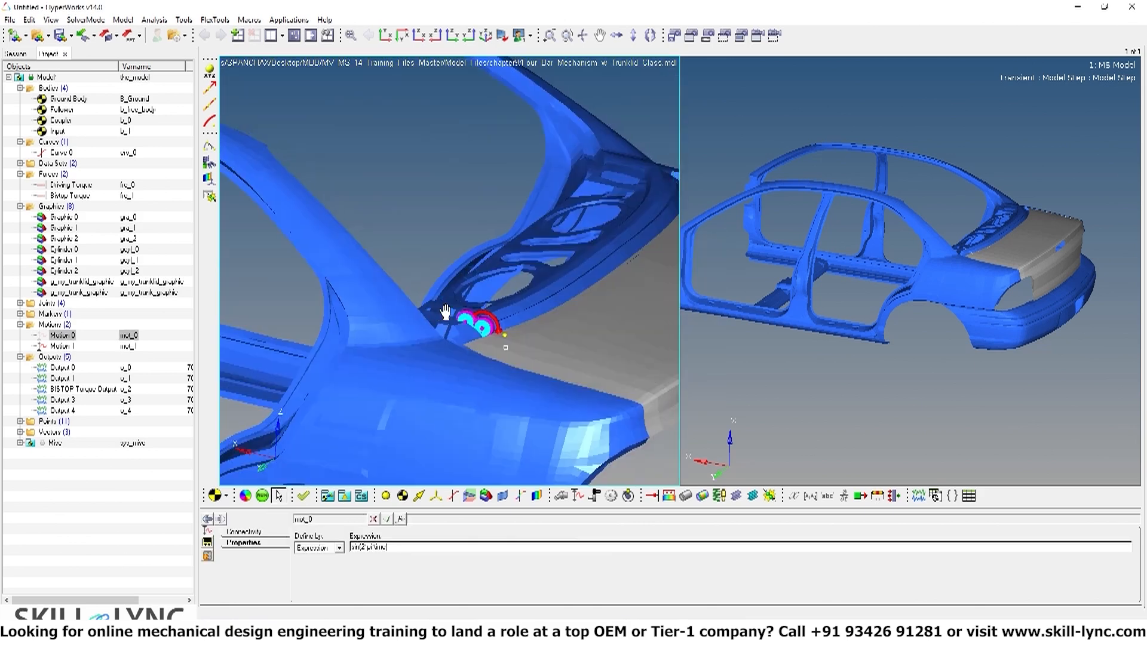
{"action": "right_click_drag", "start_coordinate": [445, 311], "coordinate": [422, 313], "text": "ctrl"}
Make the trunk and trunk lid graphics transparent in the model window and inspect the linkage through them
{"action": "left_click", "coordinate": [245, 495]}
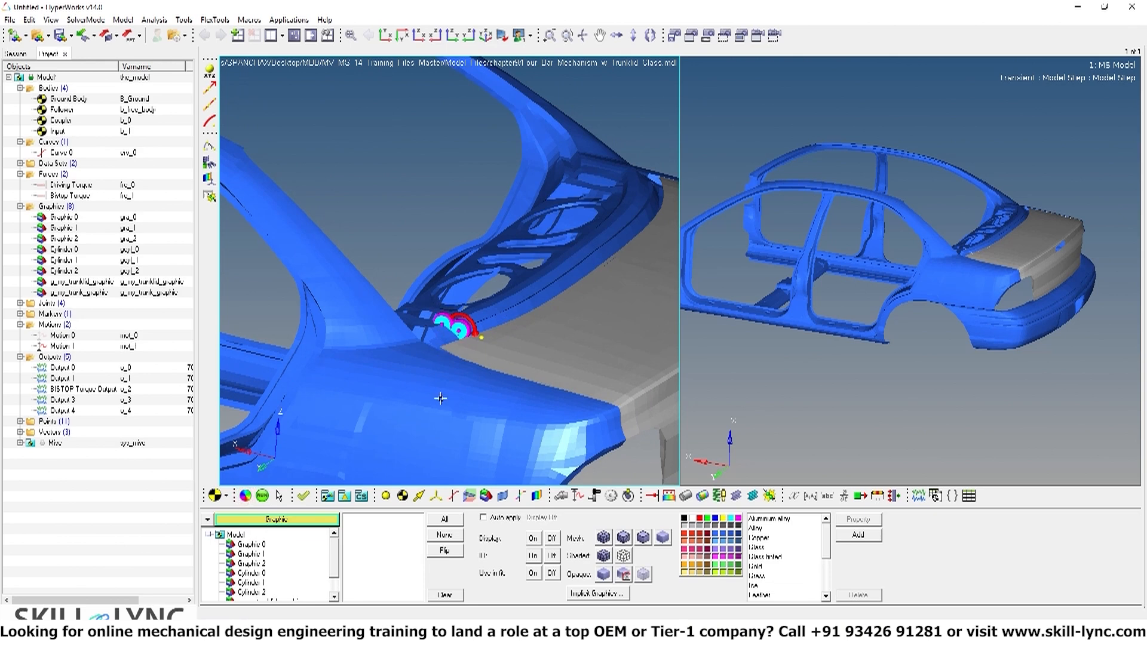
{"action": "mouse_move", "coordinate": [441, 398]}
{"action": "right_mouse_down", "text": "ctrl"}
{"action": "mouse_move", "coordinate": [466, 394]}
{"action": "mouse_move", "coordinate": [424, 392]}
{"action": "right_mouse_up", "text": "ctrl"}
{"action": "right_click_drag", "start_coordinate": [609, 322], "coordinate": [488, 303], "text": "ctrl"}
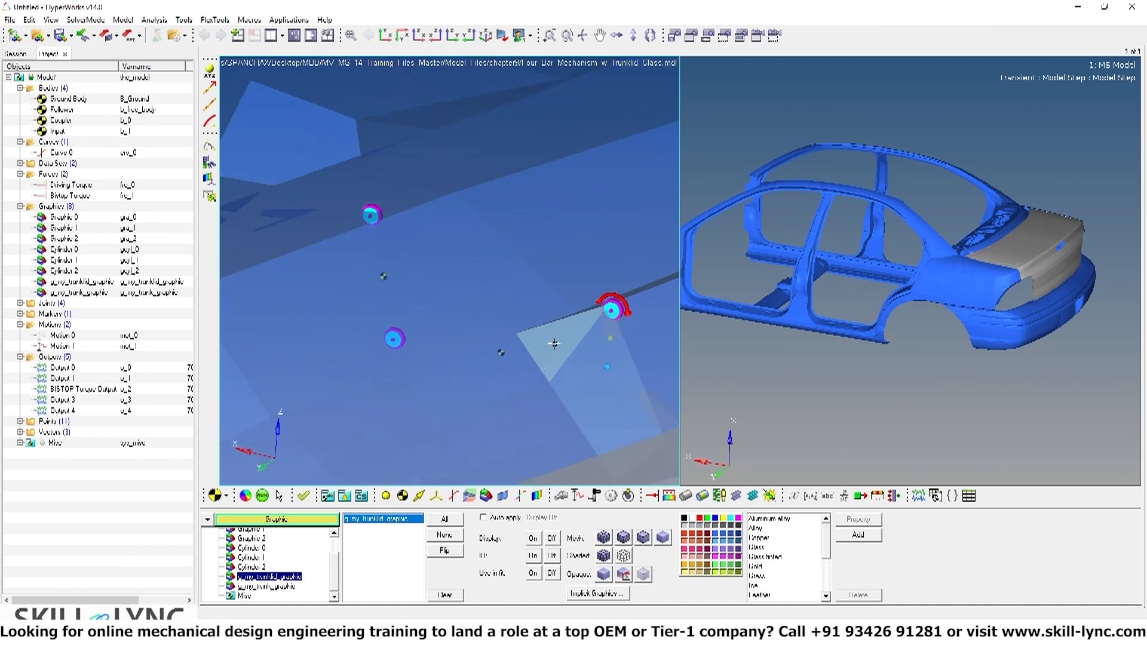
{"action": "scroll", "coordinate": [593, 340], "scroll_direction": "down", "scroll_amount": 10, "text": "ctrl"}
{"action": "right_click_drag", "start_coordinate": [539, 365], "coordinate": [259, 292], "text": "ctrl"}
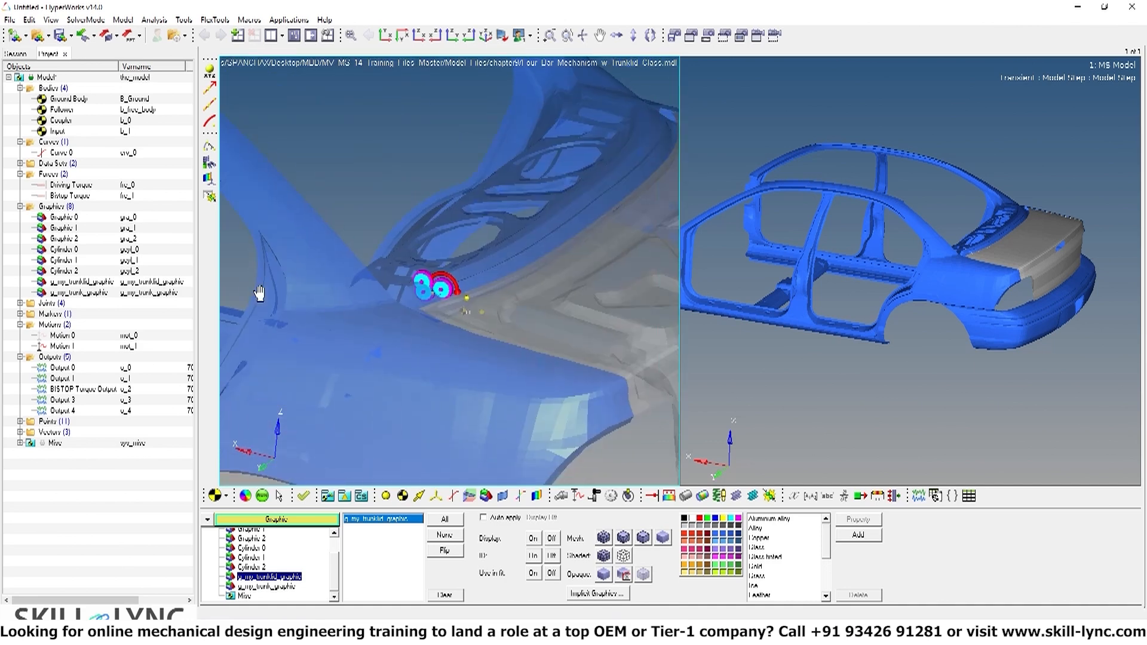
{"action": "key", "text": "f"}
{"action": "right_click_drag", "start_coordinate": [534, 304], "coordinate": [485, 275], "text": "ctrl"}
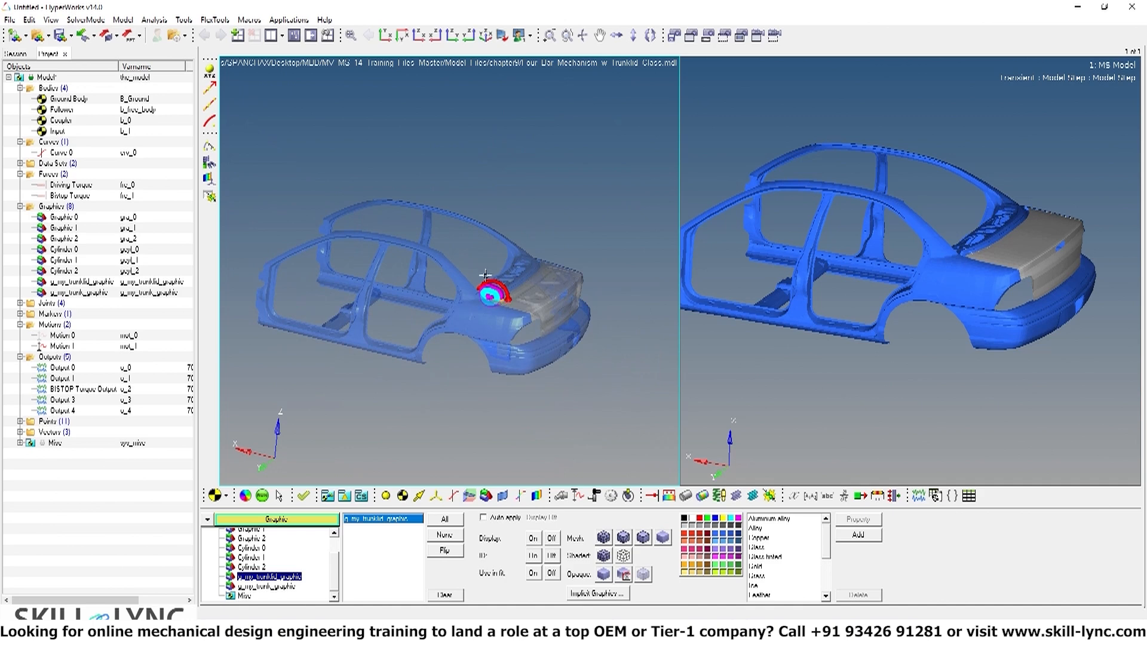
{"action": "left_click_drag", "start_coordinate": [542, 318], "coordinate": [493, 265], "text": "ctrl"}
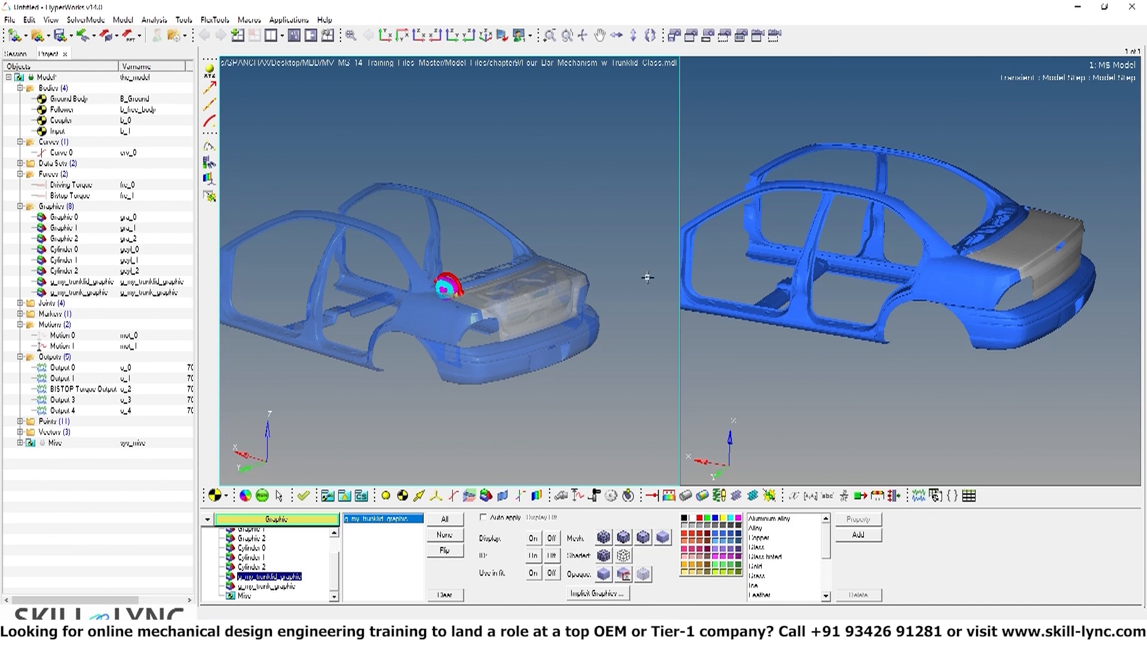
Play the trunk lid animation in the results window and examine the lid's motion against the car body from several angles
{"action": "right_click_drag", "start_coordinate": [561, 239], "coordinate": [512, 238], "text": "ctrl"}
{"action": "left_click", "coordinate": [911, 395]}
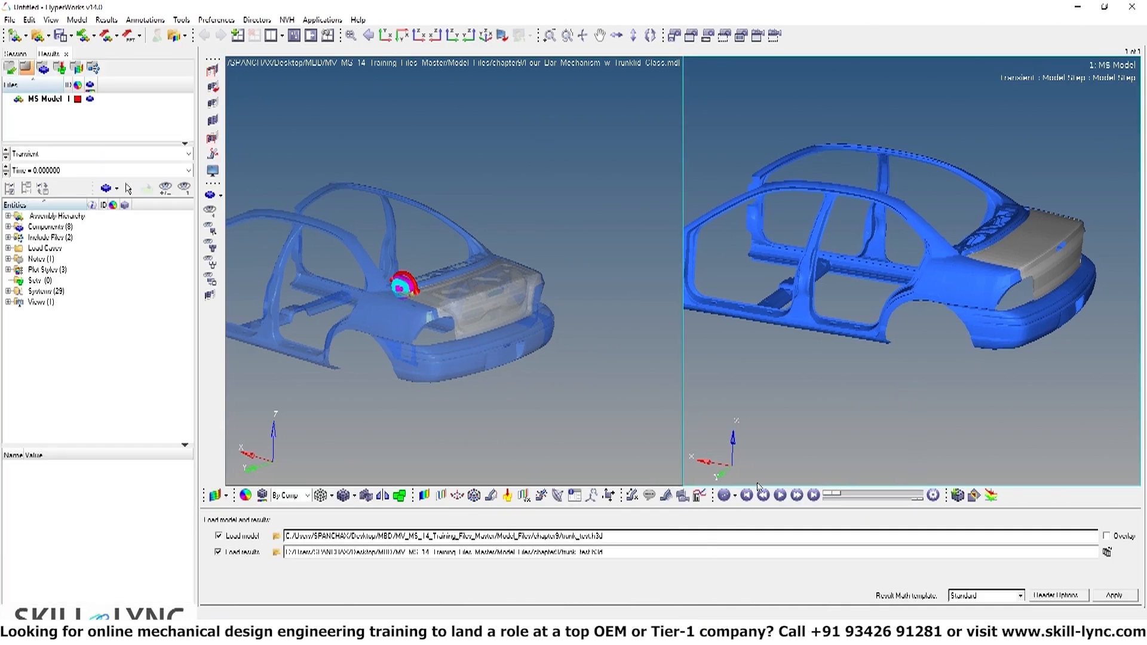
{"action": "left_click", "coordinate": [780, 495]}
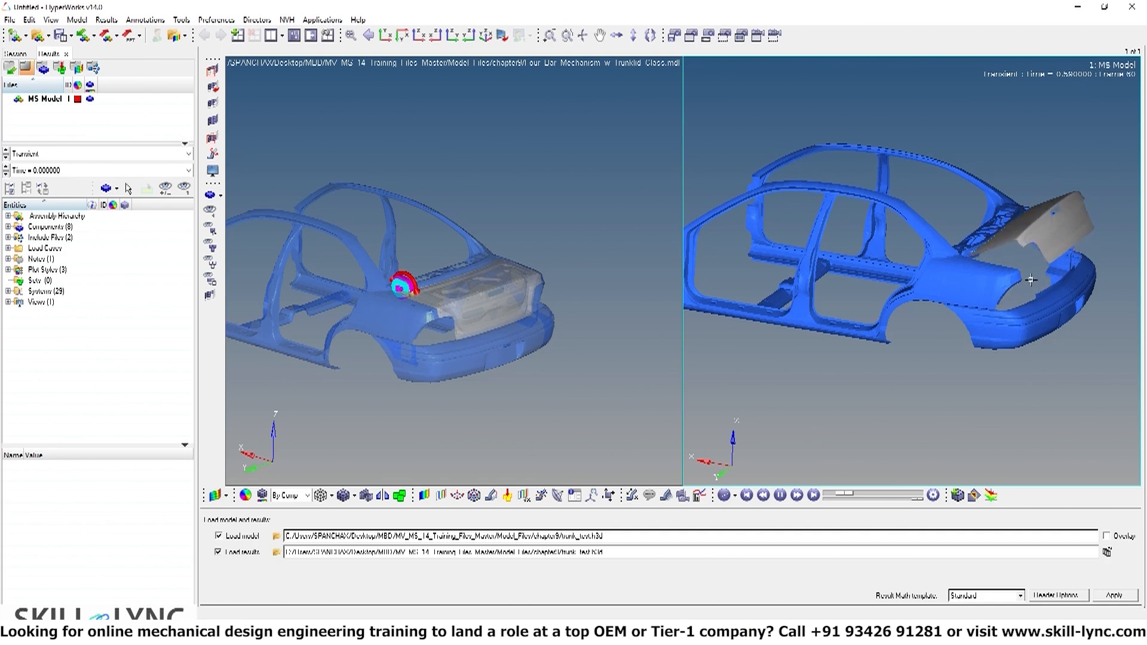
{"action": "left_click_drag", "start_coordinate": [967, 269], "coordinate": [904, 309], "text": "ctrl"}
{"action": "right_click_drag", "start_coordinate": [923, 303], "coordinate": [872, 287], "text": "ctrl"}
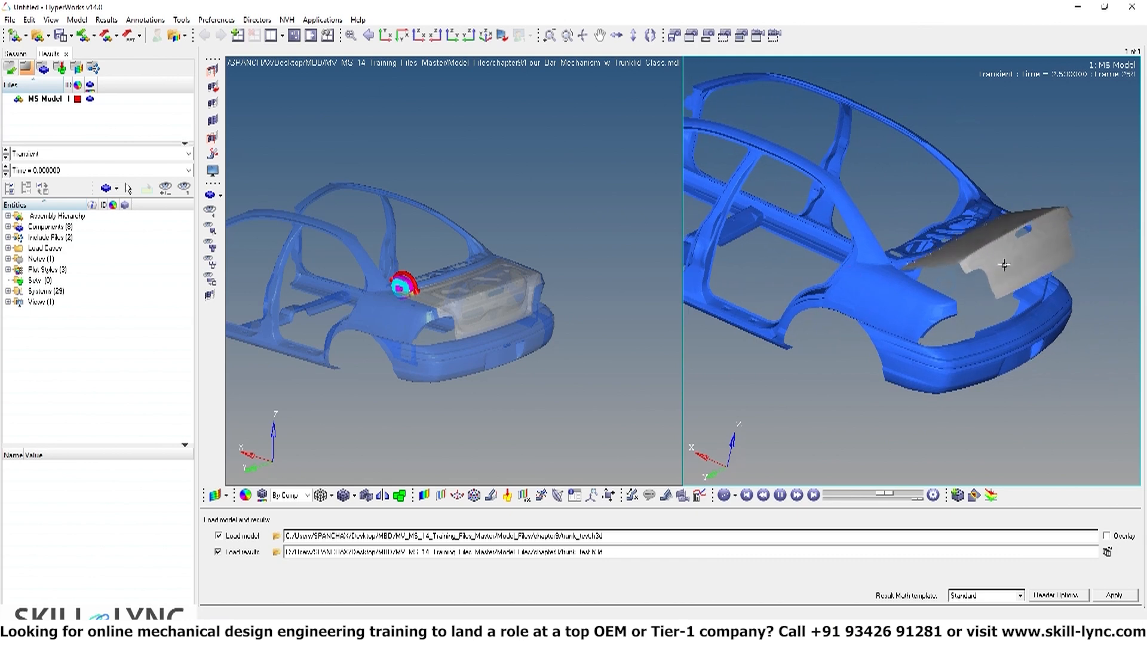
{"action": "left_click_drag", "start_coordinate": [990, 334], "coordinate": [1090, 322], "text": "ctrl"}
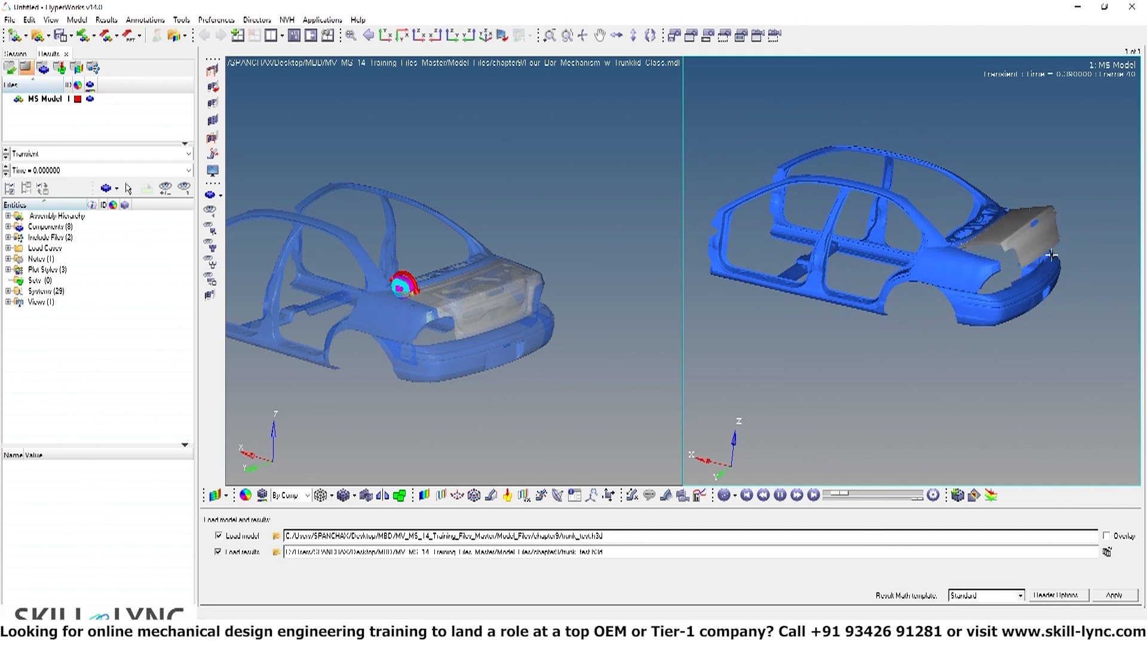
{"action": "left_click_drag", "start_coordinate": [1056, 319], "coordinate": [1032, 316], "text": "ctrl"}
{"action": "scroll", "coordinate": [1055, 320], "scroll_direction": "up", "scroll_amount": 3, "text": "ctrl"}
{"action": "right_click_drag", "start_coordinate": [1005, 286], "coordinate": [871, 296], "text": "ctrl"}
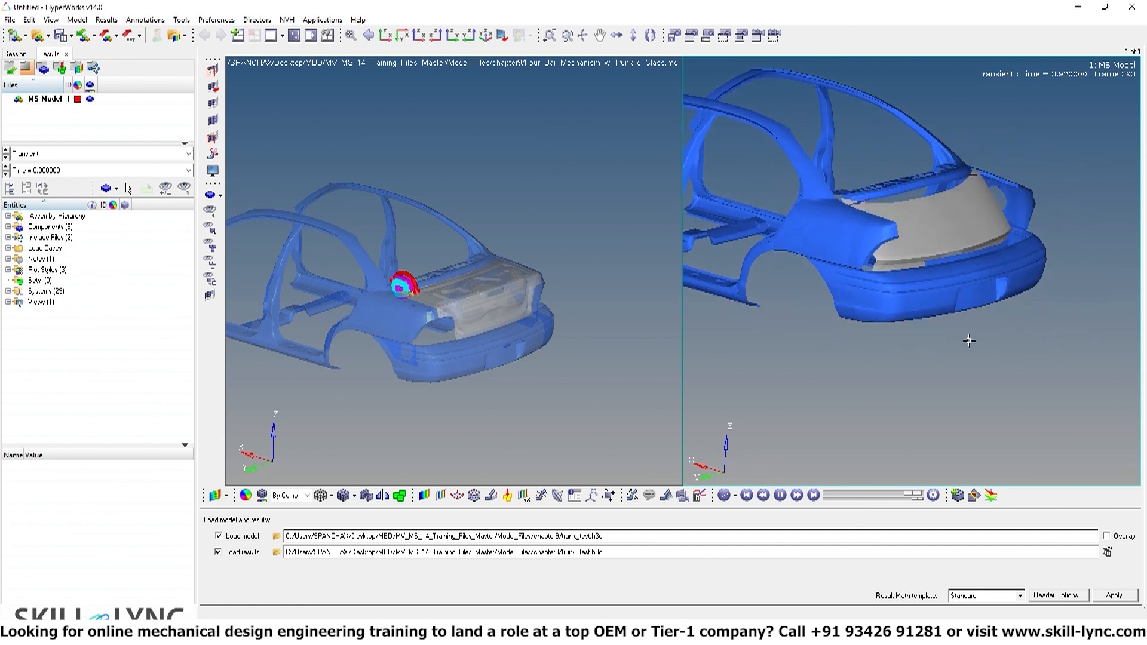
{"action": "left_click_drag", "start_coordinate": [970, 340], "coordinate": [995, 343], "text": "ctrl"}
{"action": "right_click_drag", "start_coordinate": [996, 342], "coordinate": [996, 369], "text": "ctrl"}
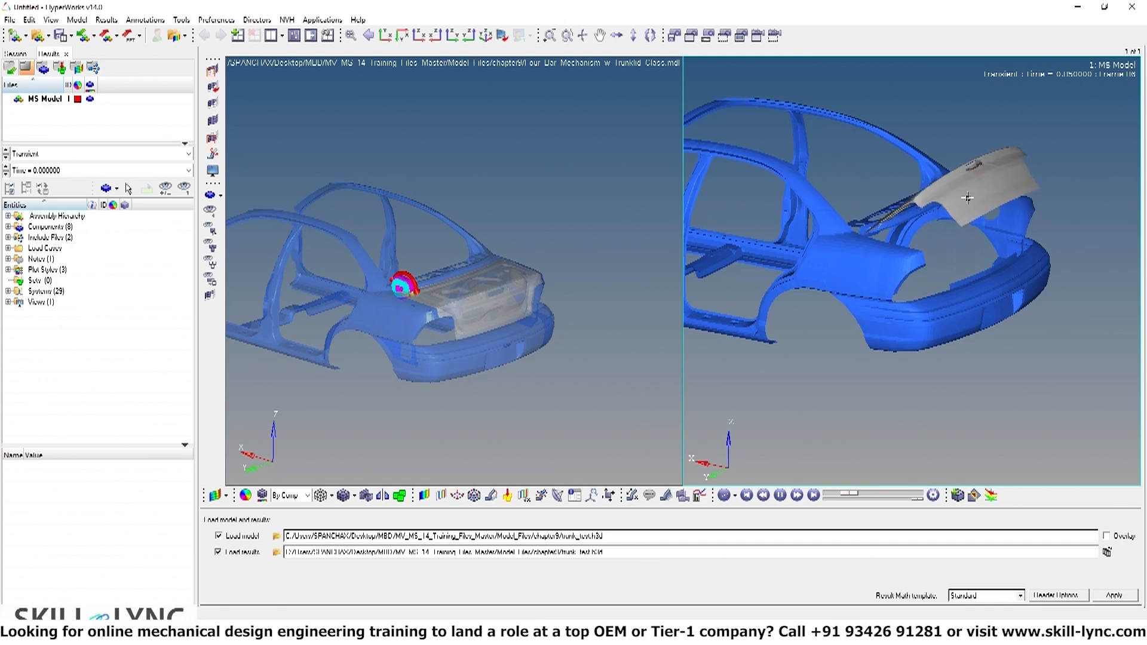
Follow the lid opening and closing from the rear and side, compare it with the model window, and pause the animation
{"action": "right_click_drag", "start_coordinate": [960, 287], "coordinate": [996, 279], "text": "ctrl"}
{"action": "scroll", "coordinate": [964, 266], "scroll_direction": "down", "scroll_amount": 2, "text": "ctrl"}
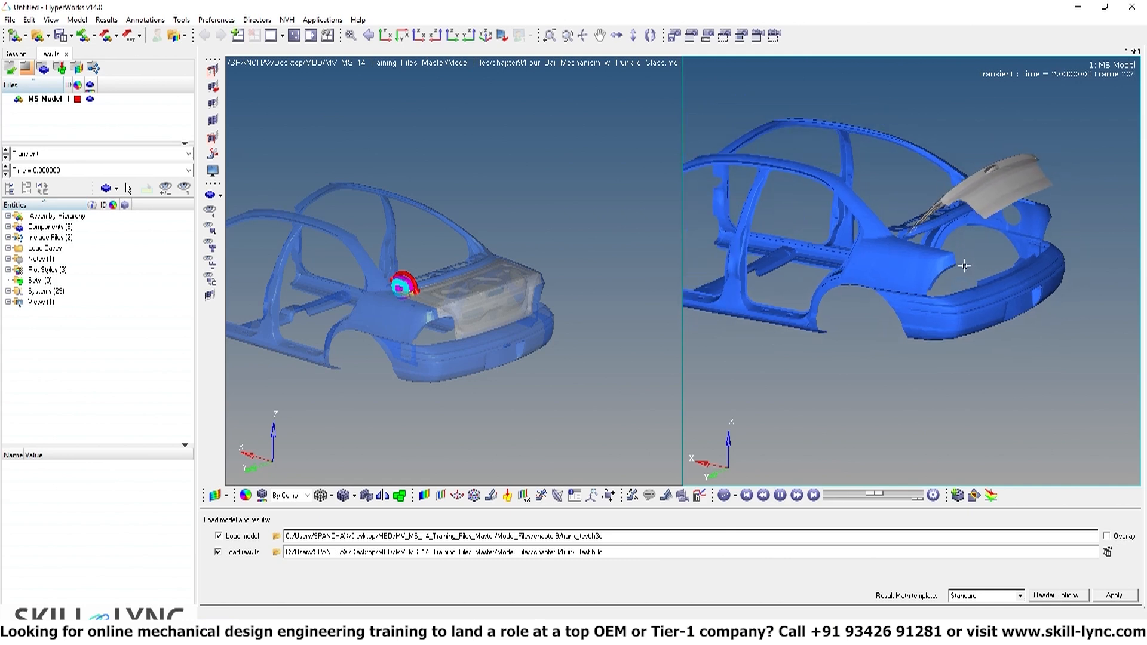
{"action": "scroll", "coordinate": [964, 266], "scroll_direction": "down", "scroll_amount": 2, "text": "ctrl"}
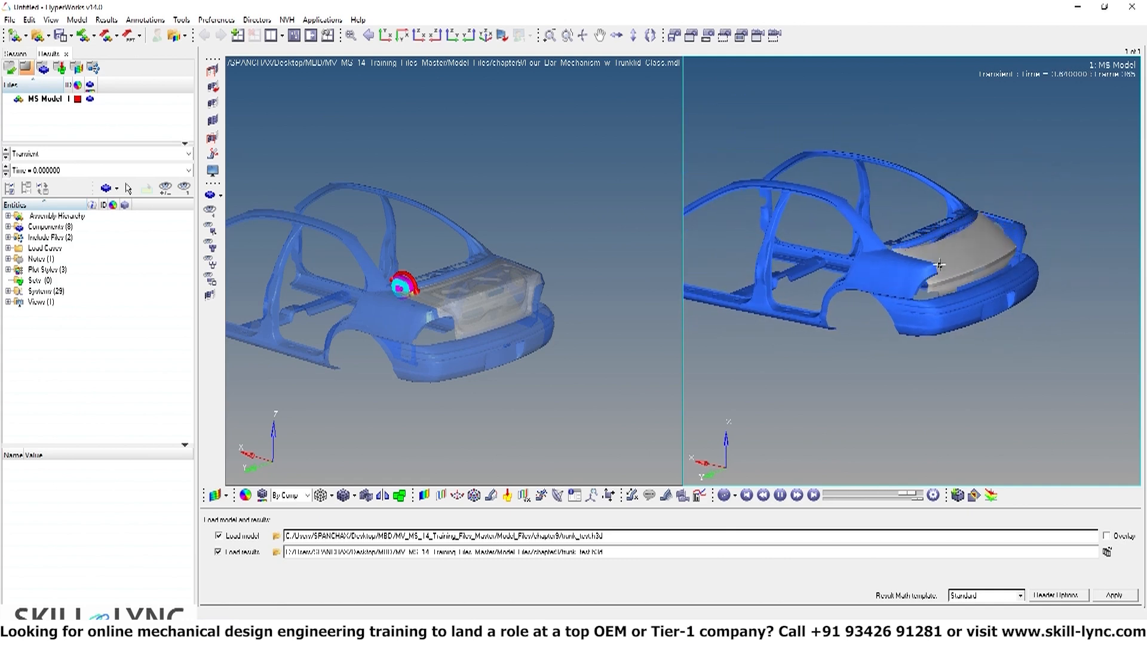
{"action": "right_click_drag", "start_coordinate": [864, 350], "coordinate": [880, 341], "text": "ctrl"}
{"action": "left_click_drag", "start_coordinate": [992, 347], "coordinate": [972, 348], "text": "ctrl"}
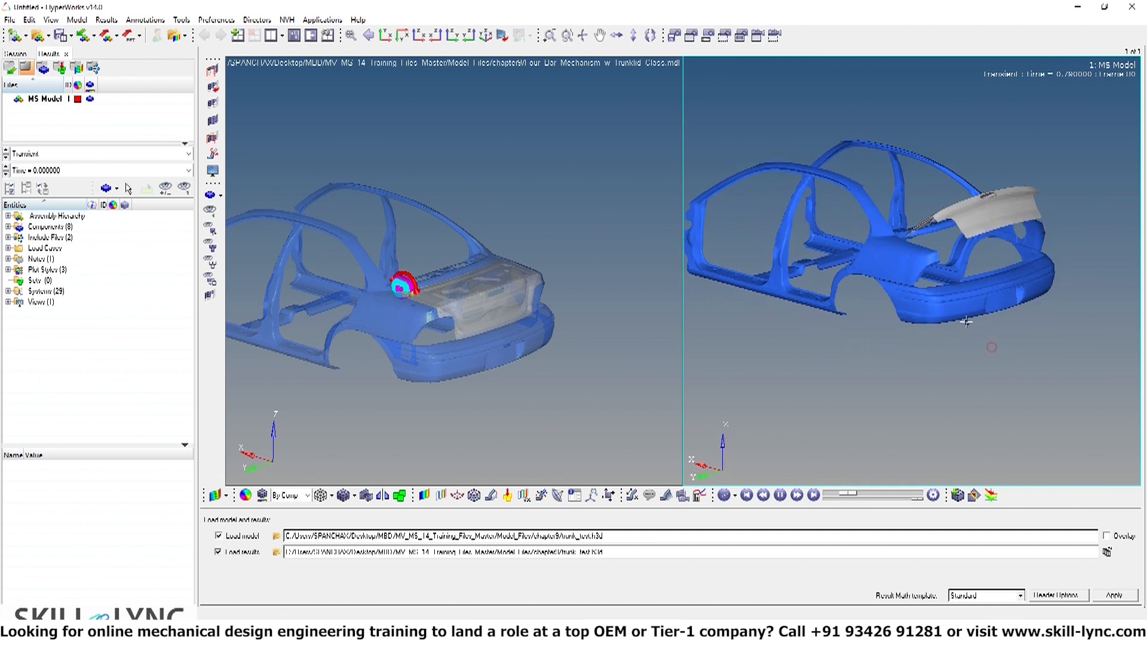
{"action": "left_click_drag", "start_coordinate": [837, 323], "coordinate": [852, 322], "text": "ctrl"}
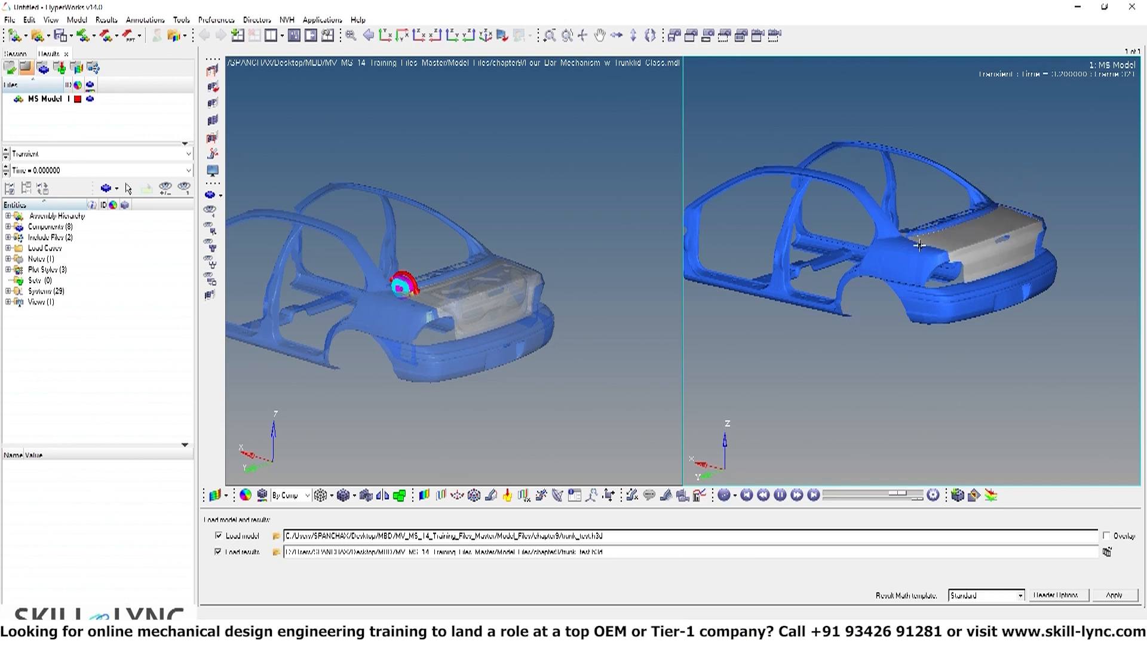
{"action": "left_click_drag", "start_coordinate": [998, 340], "coordinate": [951, 301], "text": "ctrl"}
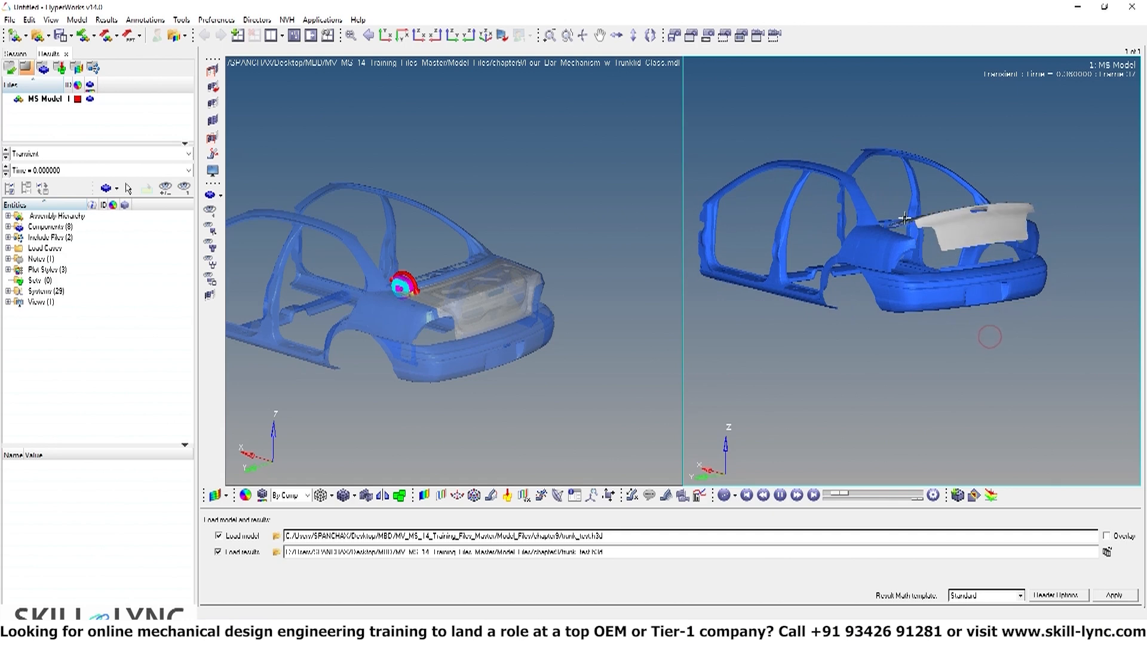
{"action": "left_click_drag", "start_coordinate": [897, 238], "coordinate": [981, 200], "text": "ctrl"}
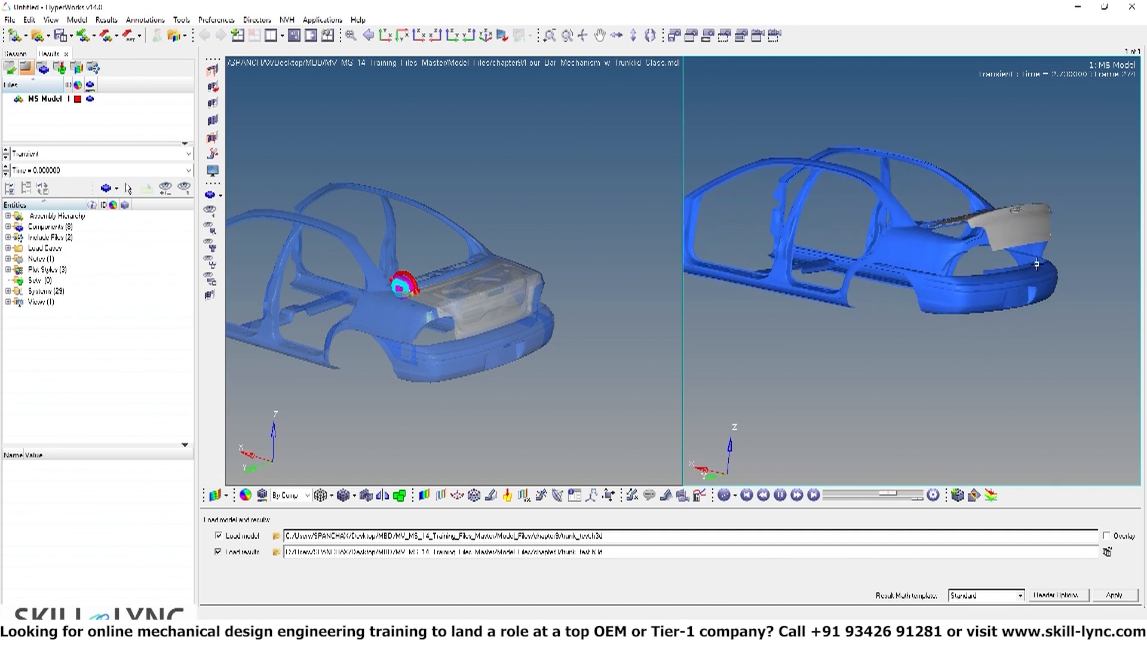
{"action": "left_click", "coordinate": [600, 241]}
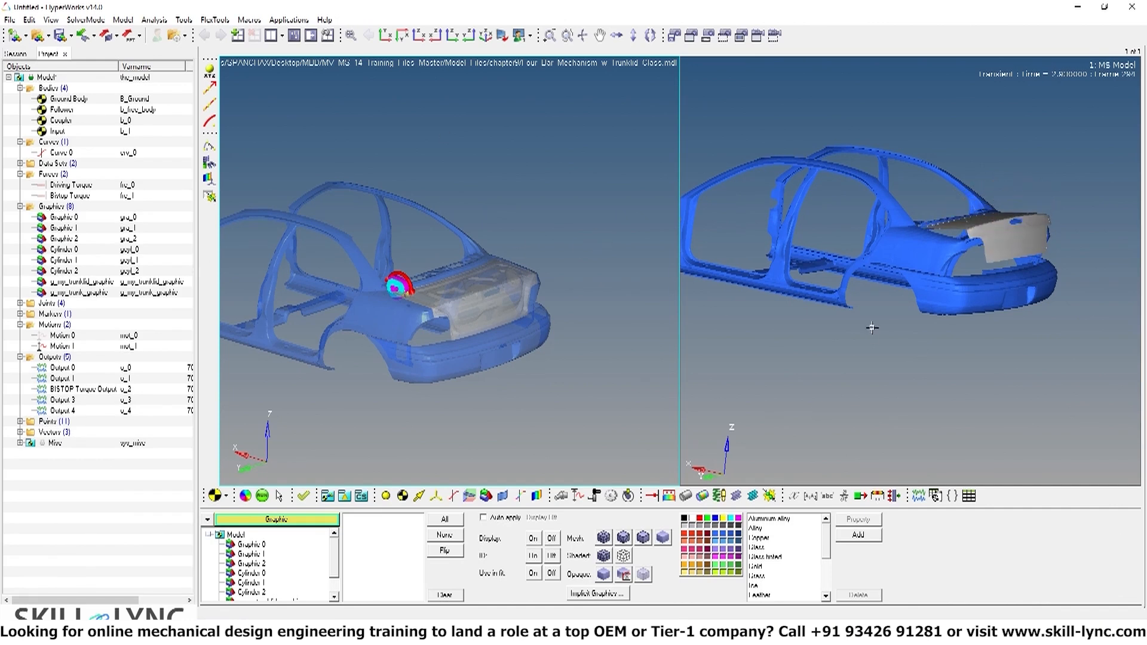
{"action": "left_click", "coordinate": [875, 347]}
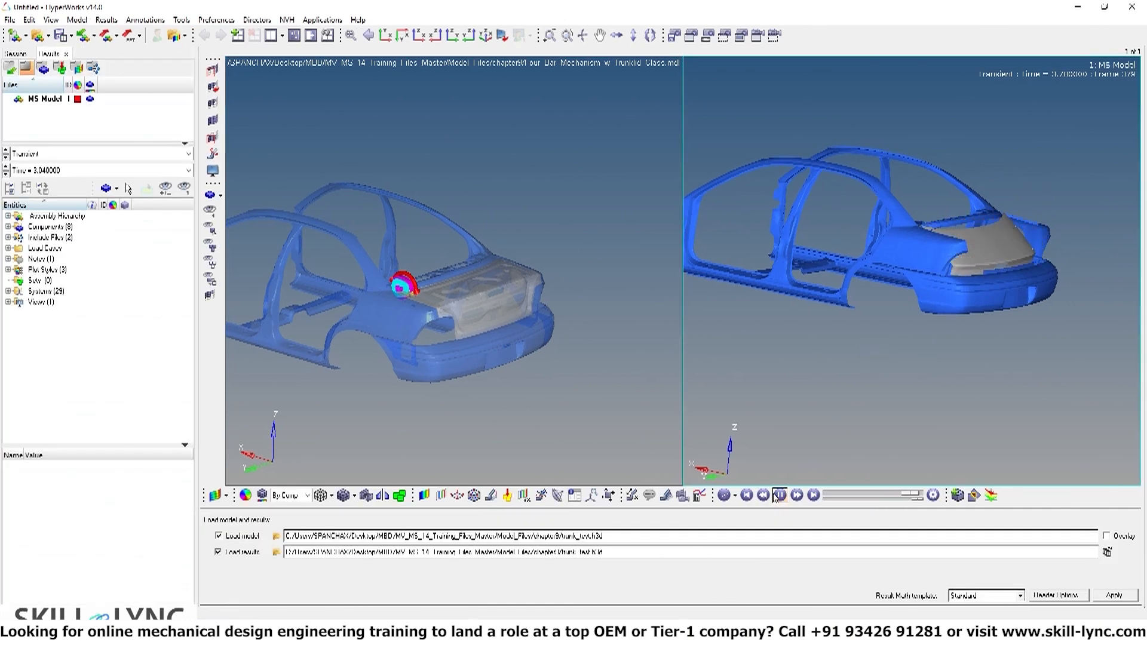
{"action": "left_click", "coordinate": [778, 495]}
Expand the model window to fill the page and inspect the linkage through the transparent car body from different angles
{"action": "left_click", "coordinate": [631, 246]}
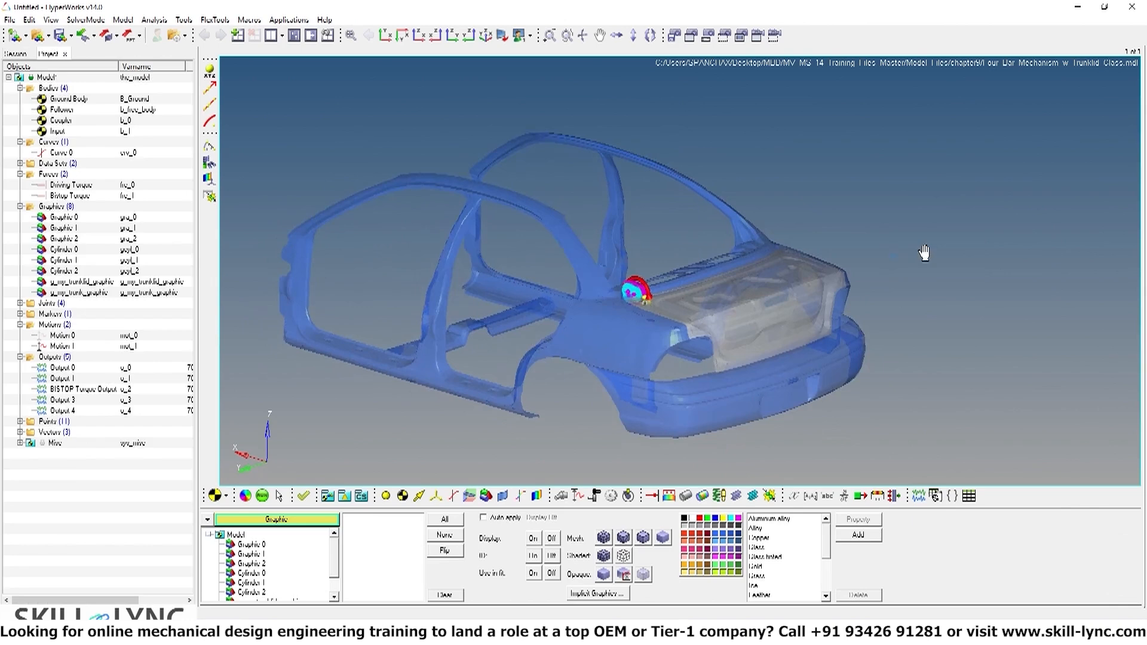
{"action": "scroll", "coordinate": [914, 263], "scroll_direction": "down", "scroll_amount": 4, "text": "ctrl"}
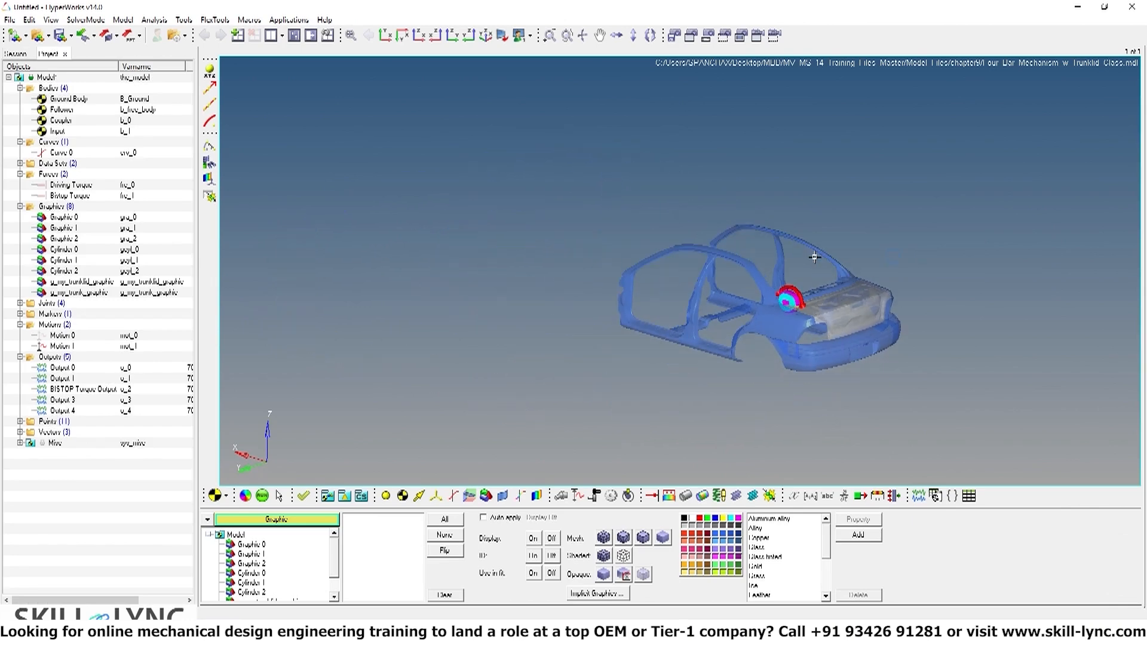
{"action": "left_click_drag", "start_coordinate": [771, 284], "coordinate": [824, 298], "text": "ctrl"}
{"action": "scroll", "coordinate": [903, 388], "scroll_direction": "up", "scroll_amount": 2, "text": "ctrl"}
{"action": "left_click_drag", "start_coordinate": [921, 393], "coordinate": [901, 364], "text": "ctrl"}
{"action": "right_click_drag", "start_coordinate": [917, 386], "coordinate": [753, 351], "text": "ctrl"}
{"action": "left_click_drag", "start_coordinate": [711, 346], "coordinate": [694, 363], "text": "ctrl"}
{"action": "scroll", "coordinate": [842, 359], "scroll_direction": "up", "scroll_amount": 2, "text": "ctrl"}
{"action": "right_click_drag", "start_coordinate": [850, 360], "coordinate": [890, 331], "text": "ctrl"}
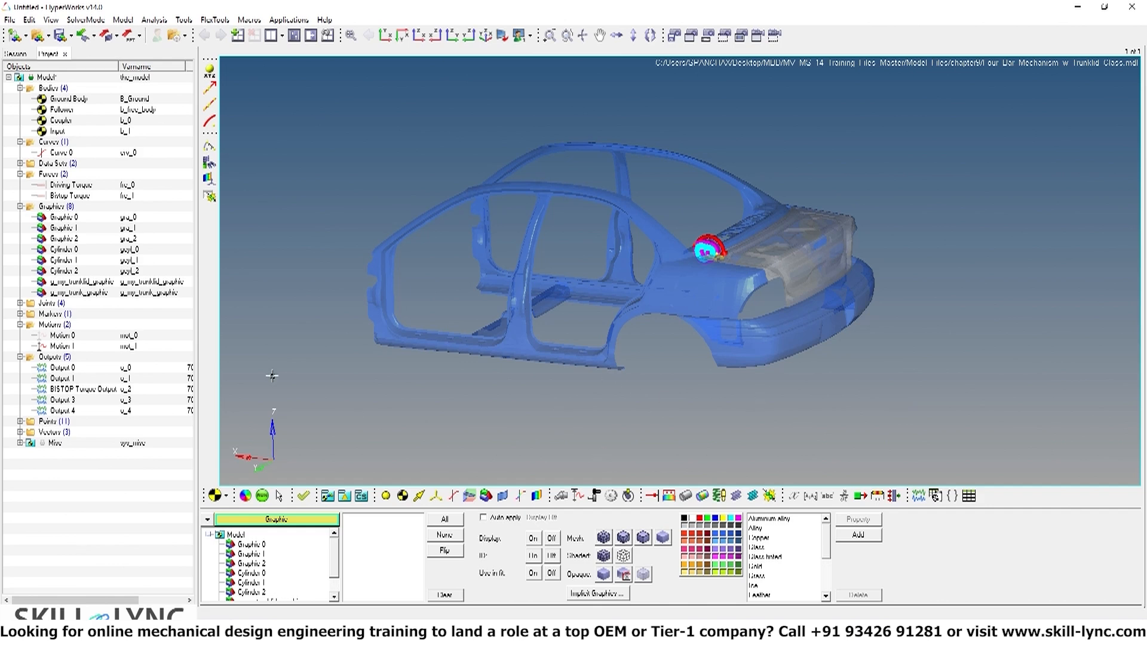
Plot the run's Marker Displacement results for REQ/70000004 Output 3 (on Input), component DM, against time
{"action": "left_click", "coordinate": [262, 496]}
{"action": "left_click", "coordinate": [759, 579]}
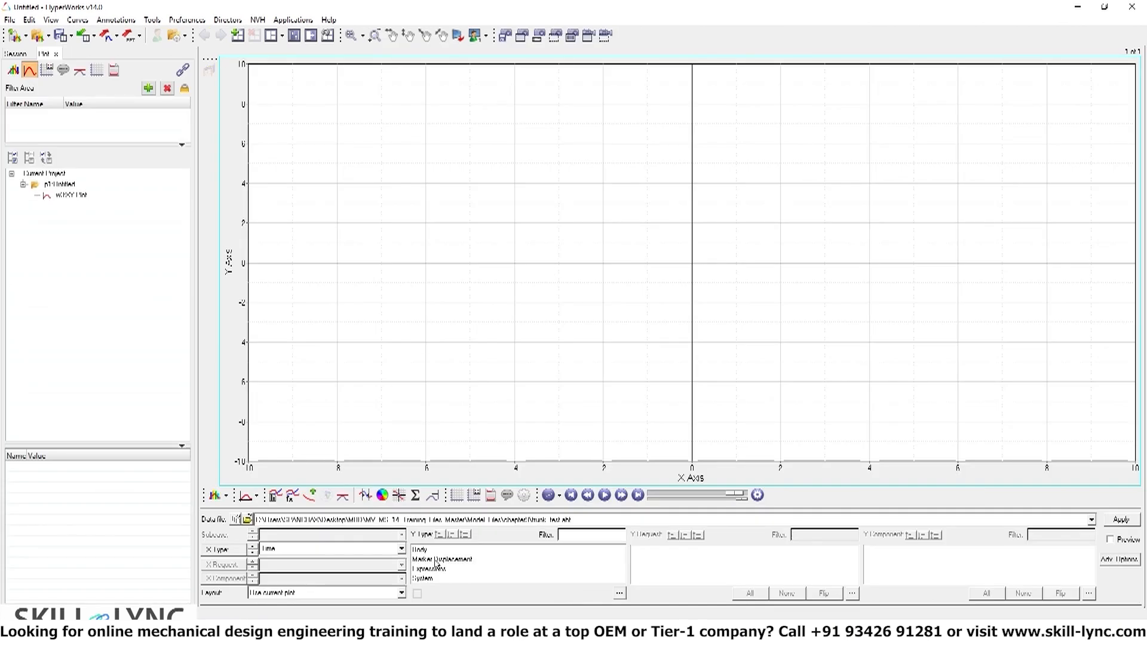
{"action": "left_click", "coordinate": [432, 560]}
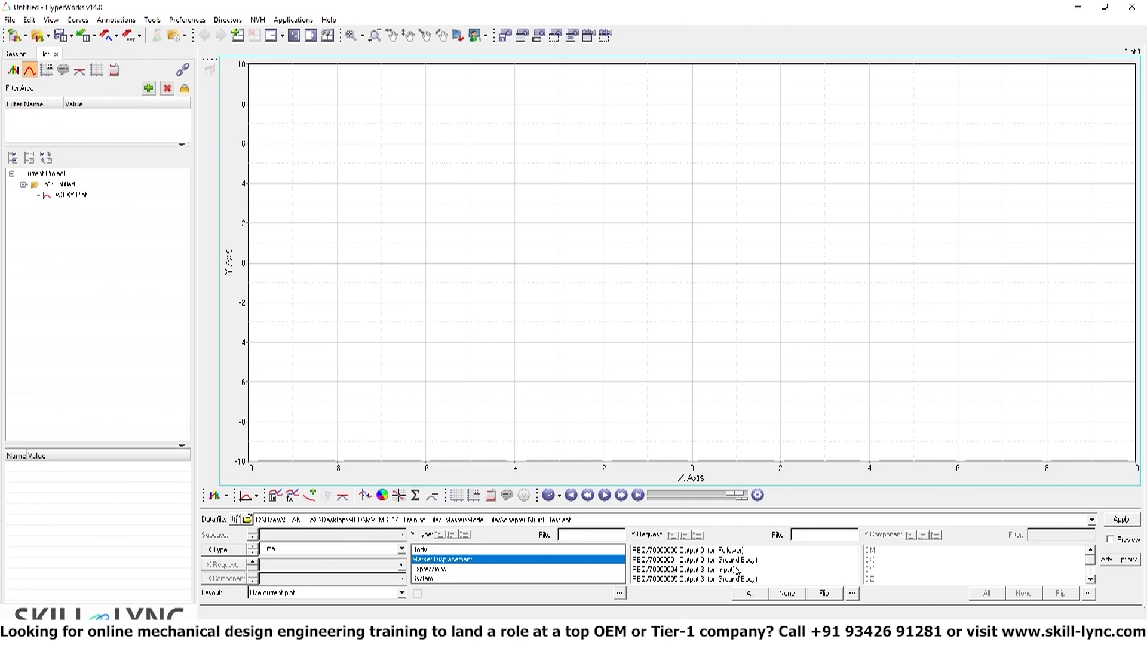
{"action": "left_click", "coordinate": [708, 570]}
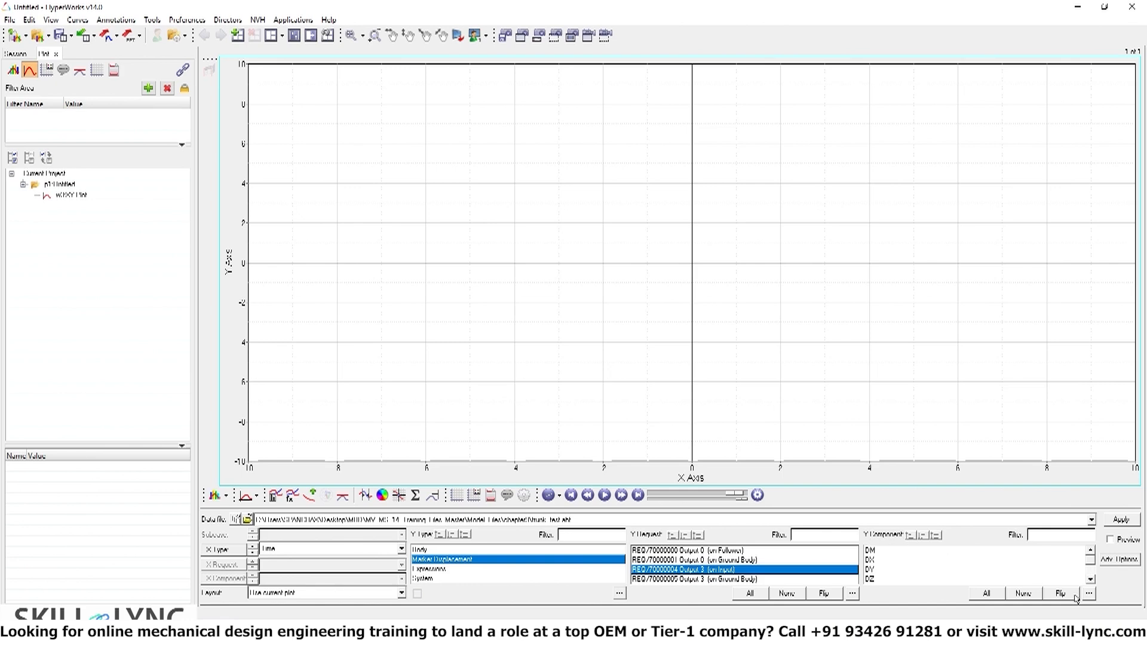
{"action": "left_click", "coordinate": [1090, 580]}
{"action": "left_click", "coordinate": [1090, 550]}
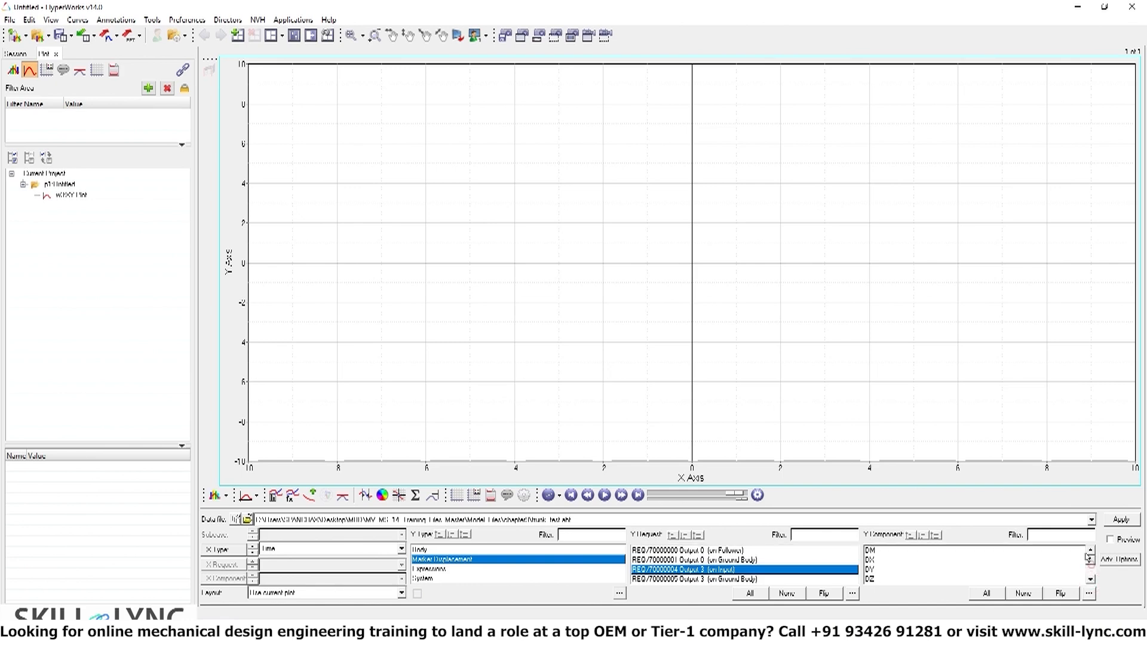
{"action": "left_click", "coordinate": [871, 552]}
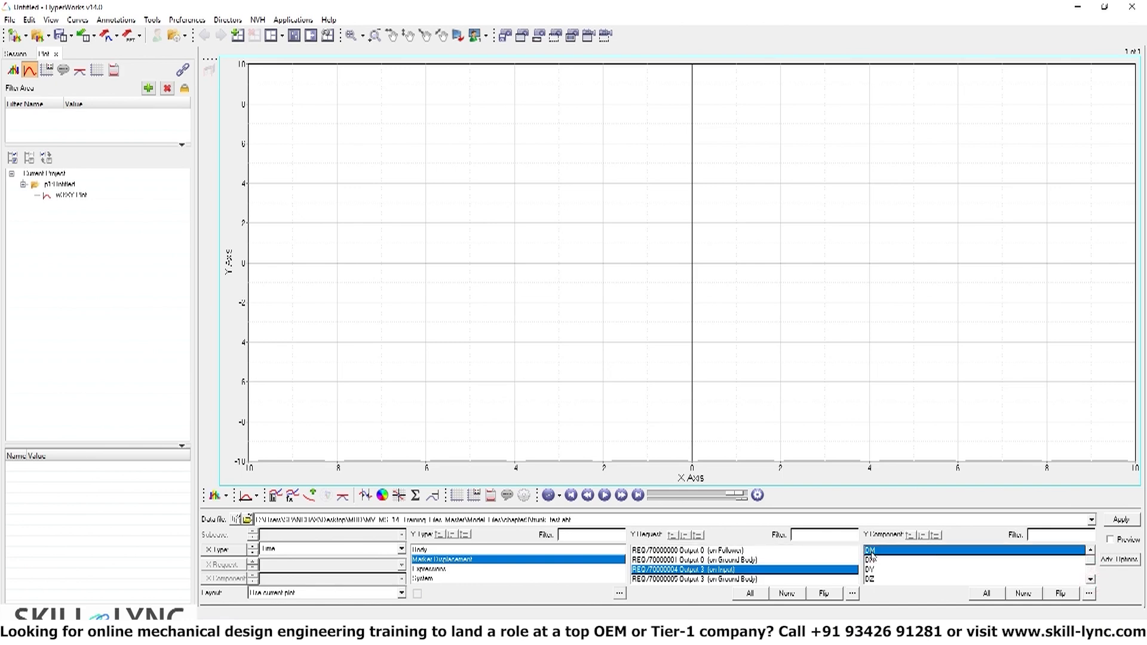
{"action": "left_click", "coordinate": [1121, 520]}
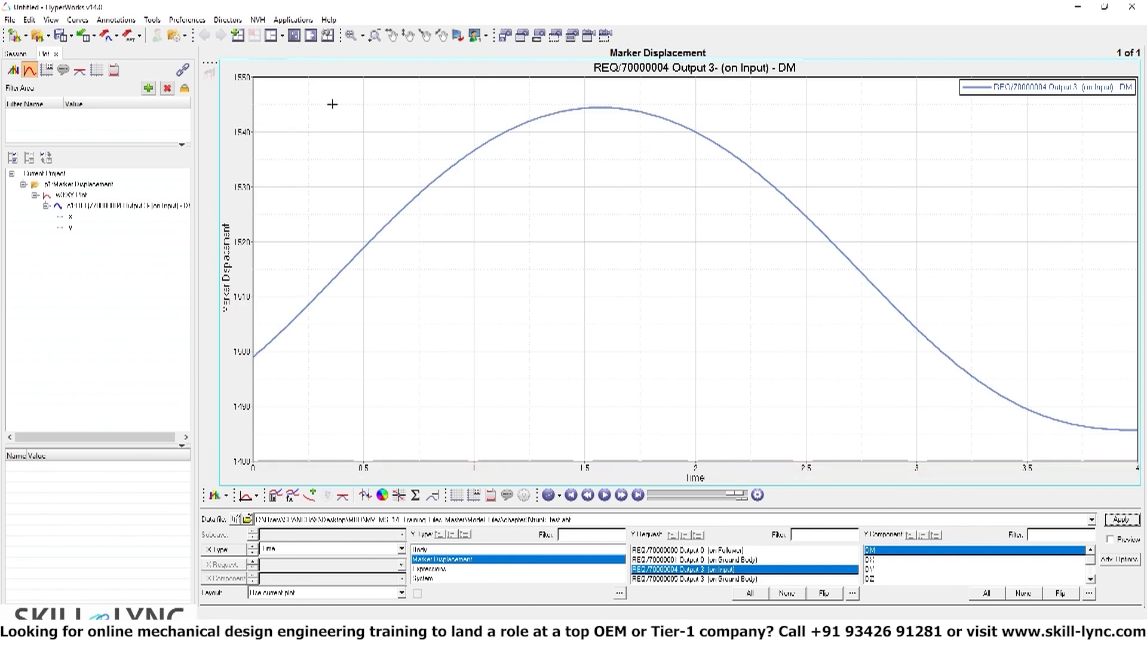
Return to the full-size results animation window, inspect the car body, and open the Collision Detection settings
{"action": "left_click", "coordinate": [294, 34]}
{"action": "left_click_drag", "start_coordinate": [983, 289], "coordinate": [810, 201], "text": "ctrl"}
{"action": "scroll", "coordinate": [811, 201], "scroll_direction": "down", "scroll_amount": 3, "text": "ctrl"}
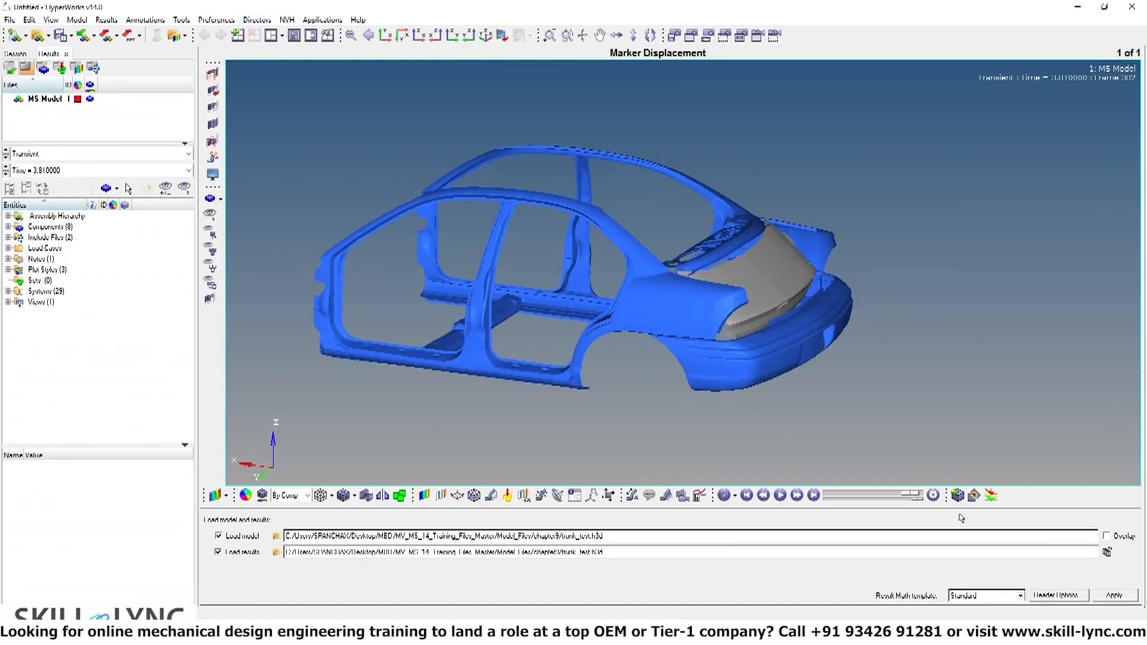
{"action": "left_click", "coordinate": [974, 496]}
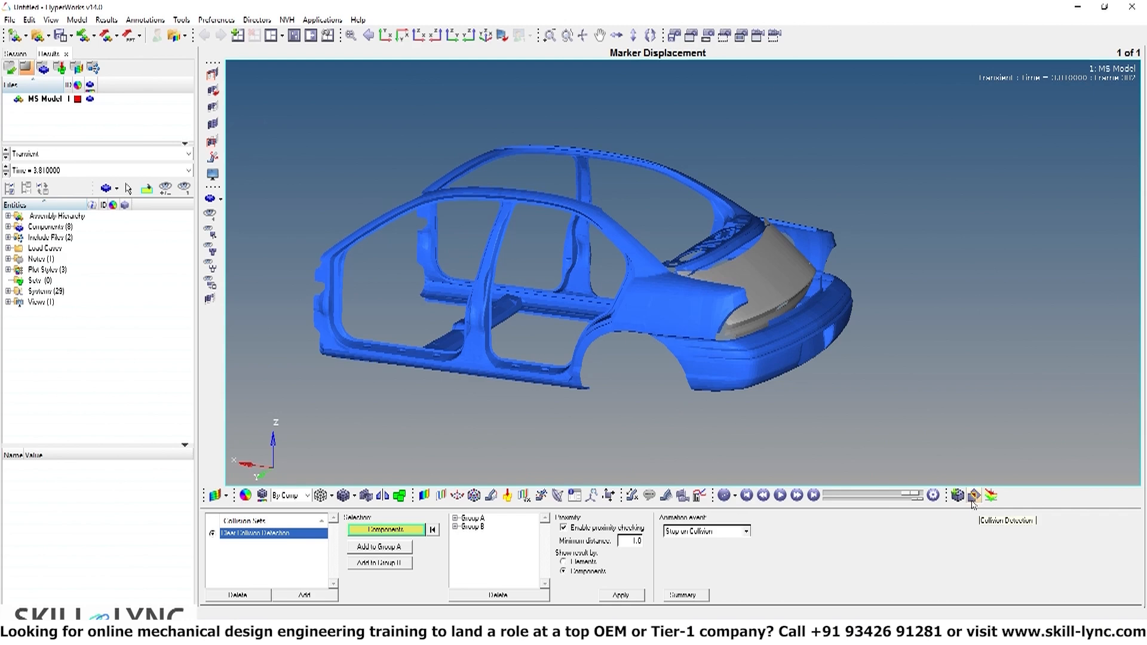
Check which HyperView toolbars are enabled for display
{"action": "left_click", "coordinate": [51, 20]}
{"action": "mouse_move", "coordinate": [98, 108]}
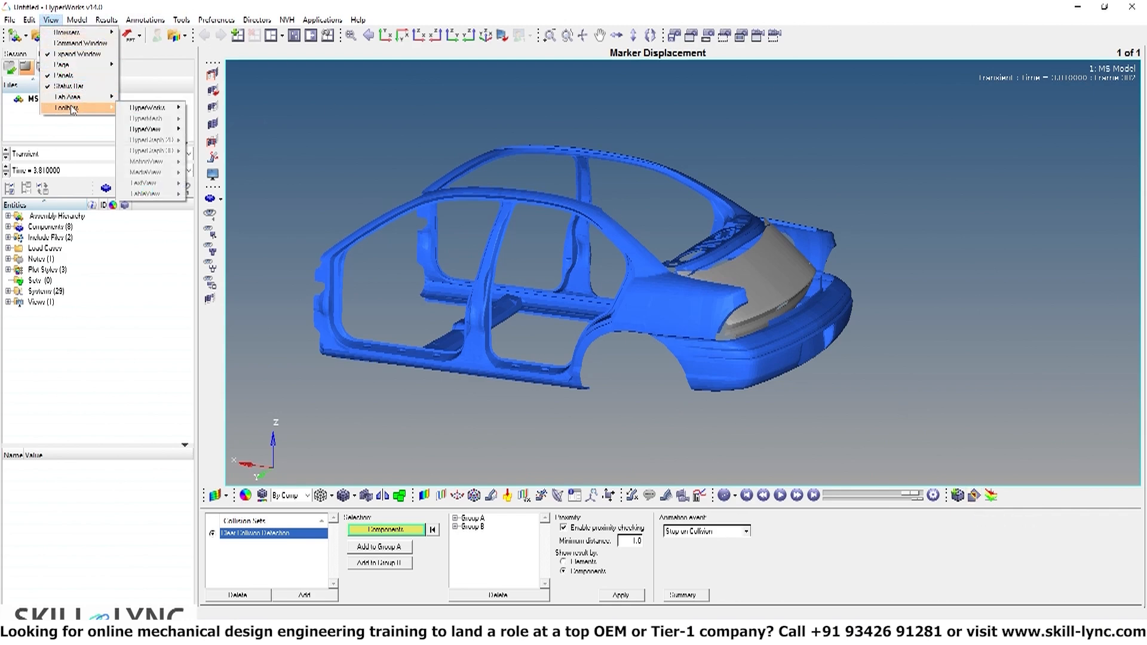
{"action": "mouse_move", "coordinate": [137, 130]}
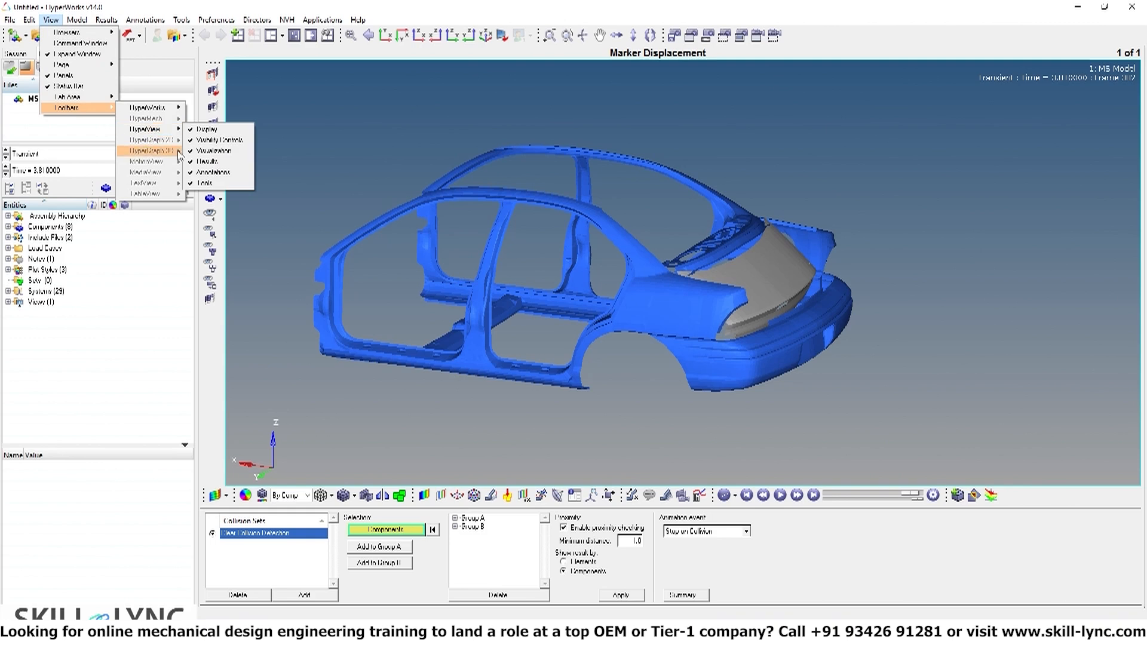
{"action": "left_click", "coordinate": [872, 467]}
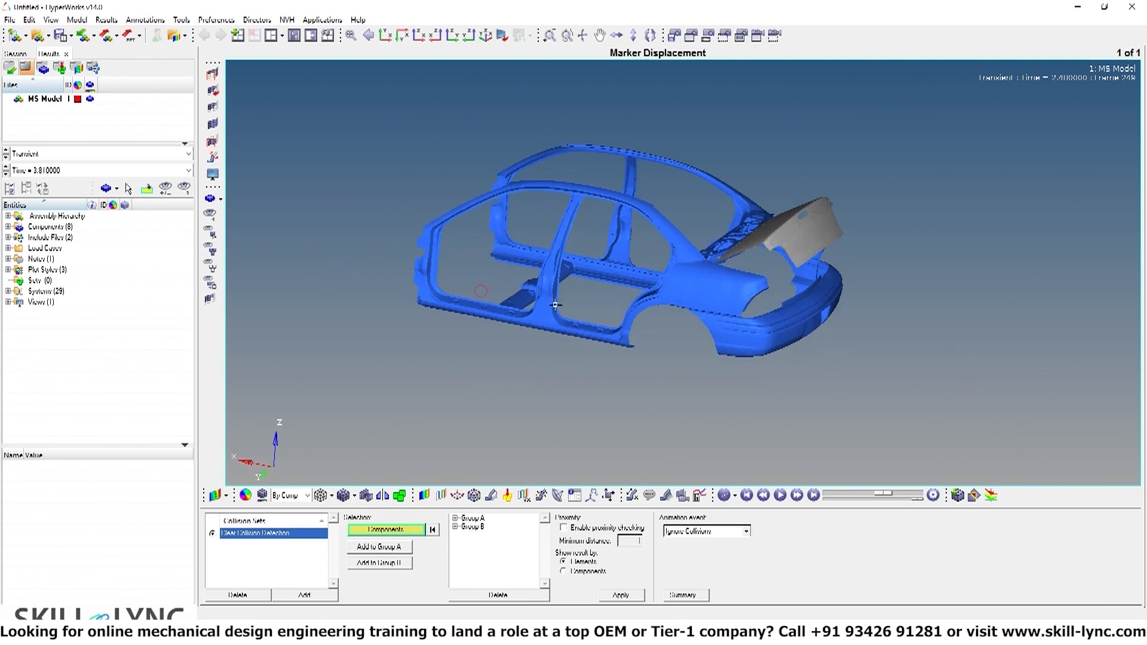
Display mesh lines on all parts of the animated model and examine the trunk lid and linkage area up close
{"action": "left_click_drag", "start_coordinate": [687, 352], "coordinate": [476, 435], "text": "ctrl"}
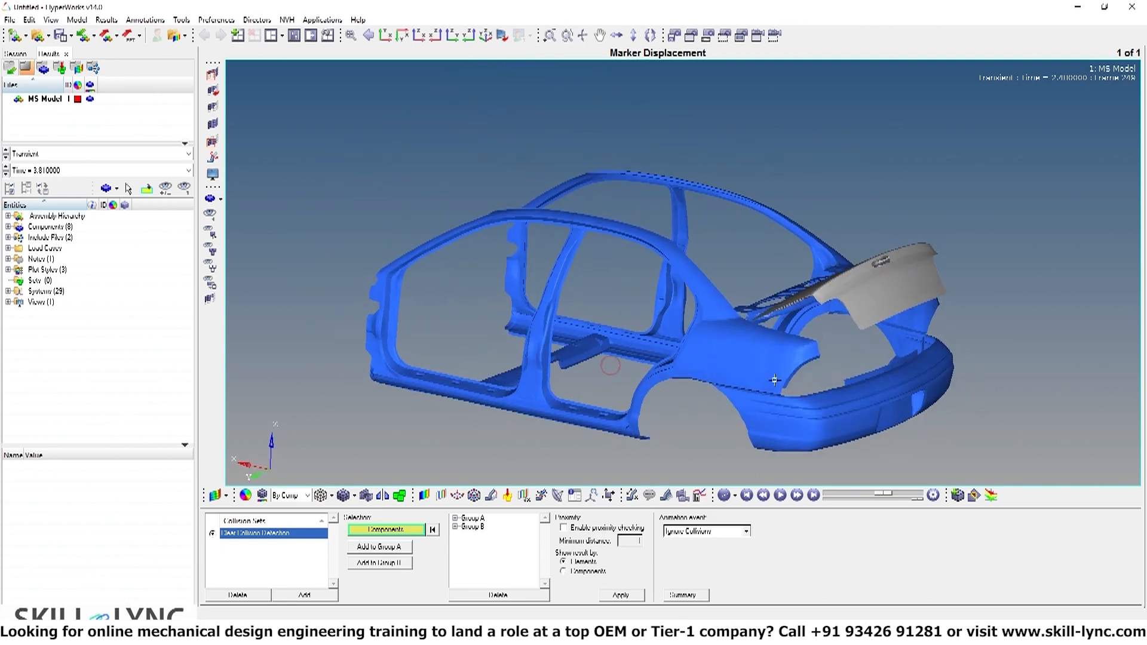
{"action": "left_click_drag", "start_coordinate": [774, 380], "coordinate": [681, 322], "text": "ctrl"}
{"action": "scroll", "coordinate": [666, 309], "scroll_direction": "up", "scroll_amount": 3}
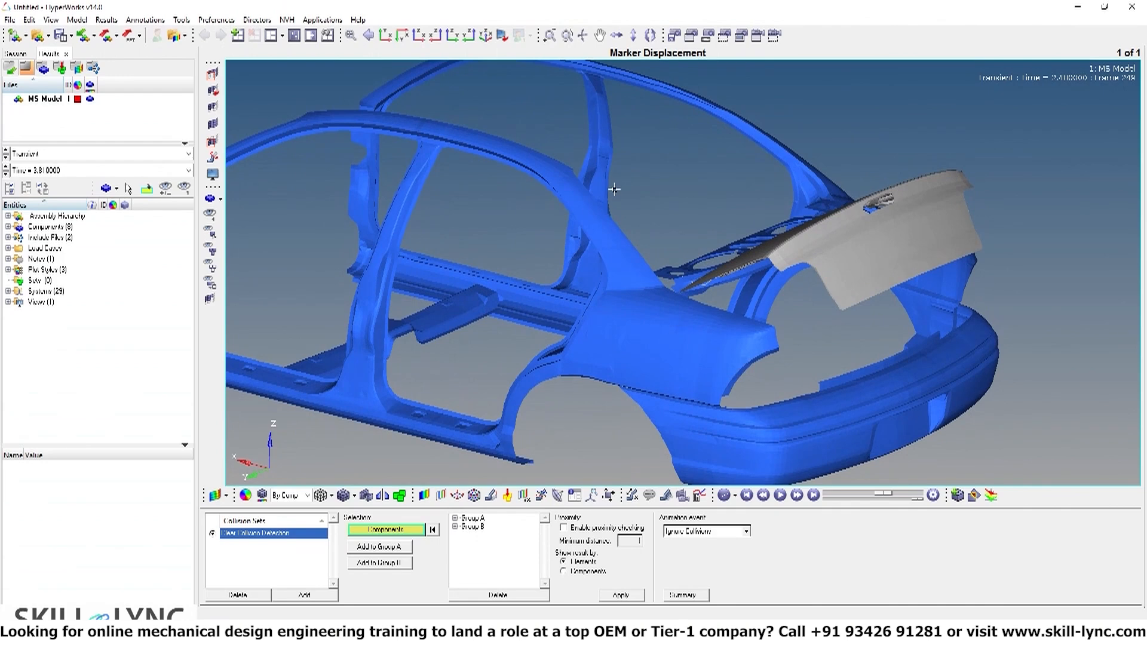
{"action": "left_click", "coordinate": [246, 496]}
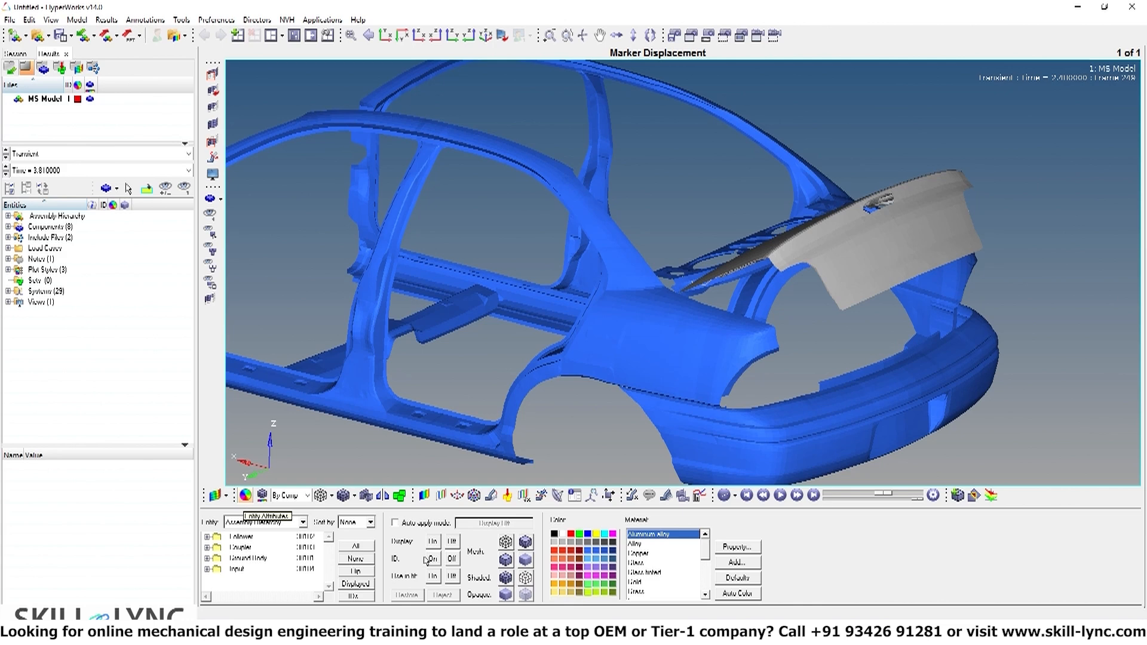
{"action": "left_click", "coordinate": [364, 546]}
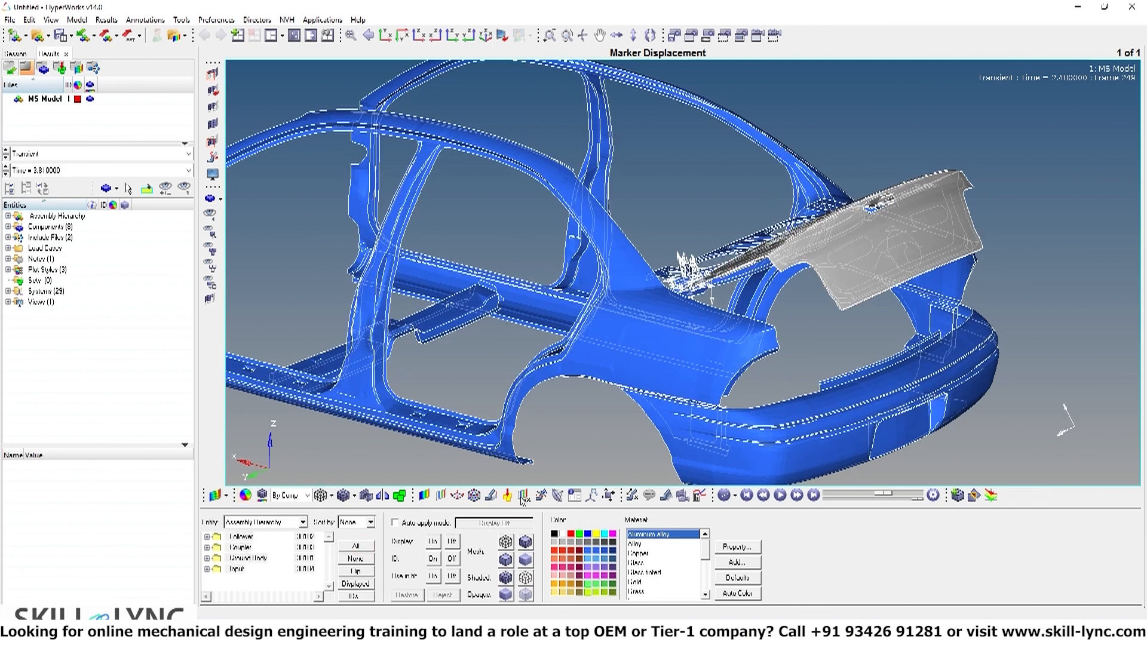
{"action": "left_click", "coordinate": [507, 542]}
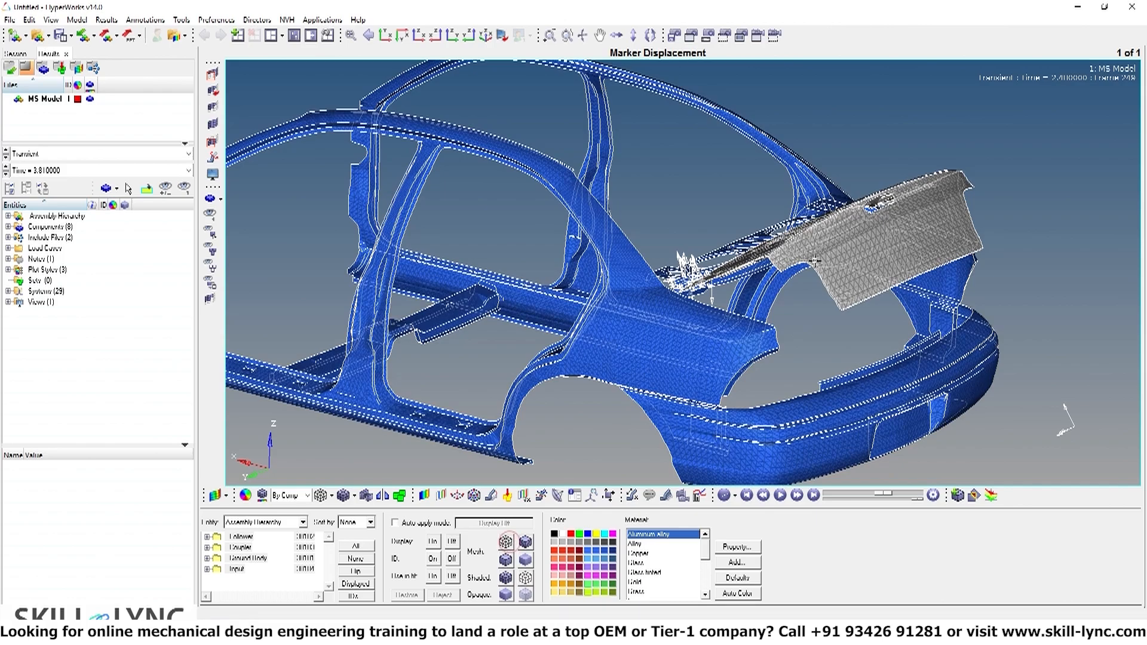
{"action": "scroll", "coordinate": [814, 261], "scroll_direction": "down", "scroll_amount": 3}
{"action": "left_click_drag", "start_coordinate": [814, 261], "coordinate": [759, 350], "text": "ctrl"}
{"action": "scroll", "coordinate": [823, 270], "scroll_direction": "up", "scroll_amount": 4}
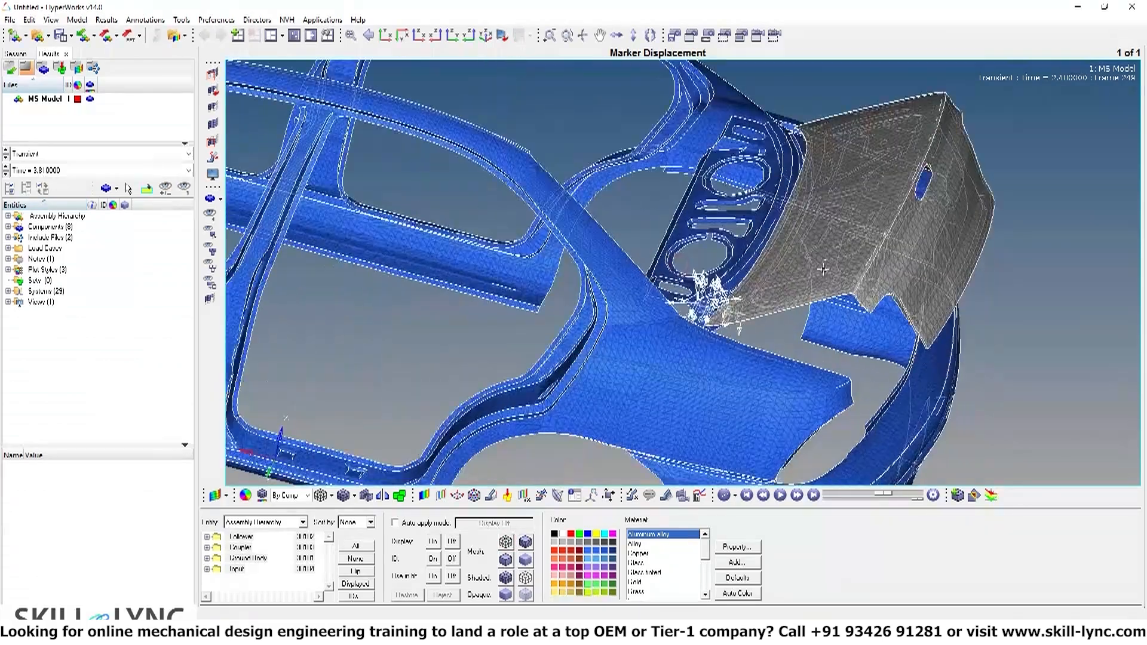
{"action": "left_click_drag", "start_coordinate": [824, 270], "coordinate": [788, 317], "text": "ctrl"}
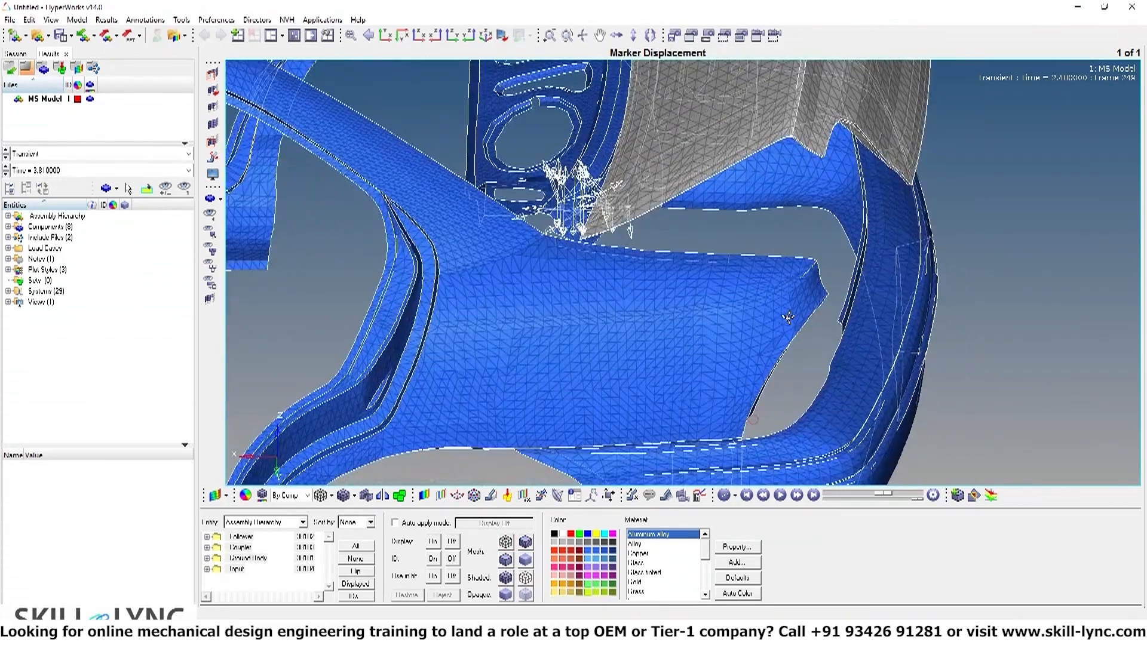
Compare the whole car body without and with mesh lines, leaving mesh lines displayed on all parts
{"action": "scroll", "coordinate": [533, 355], "scroll_direction": "down", "scroll_amount": 4}
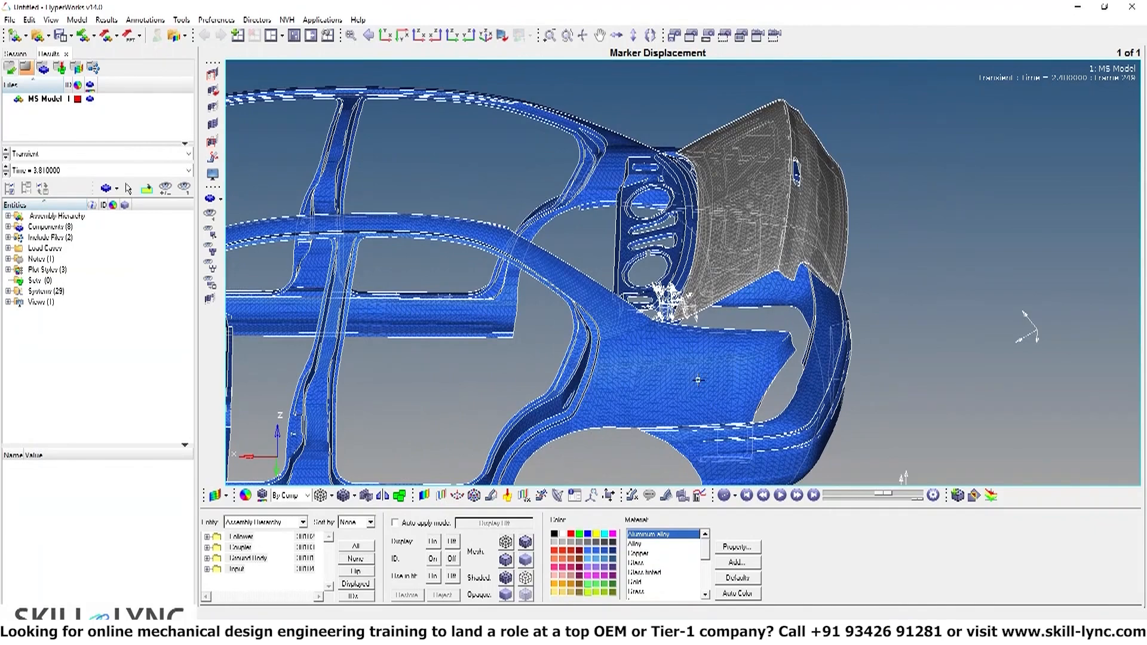
{"action": "left_click_drag", "start_coordinate": [698, 380], "coordinate": [609, 458], "text": "ctrl"}
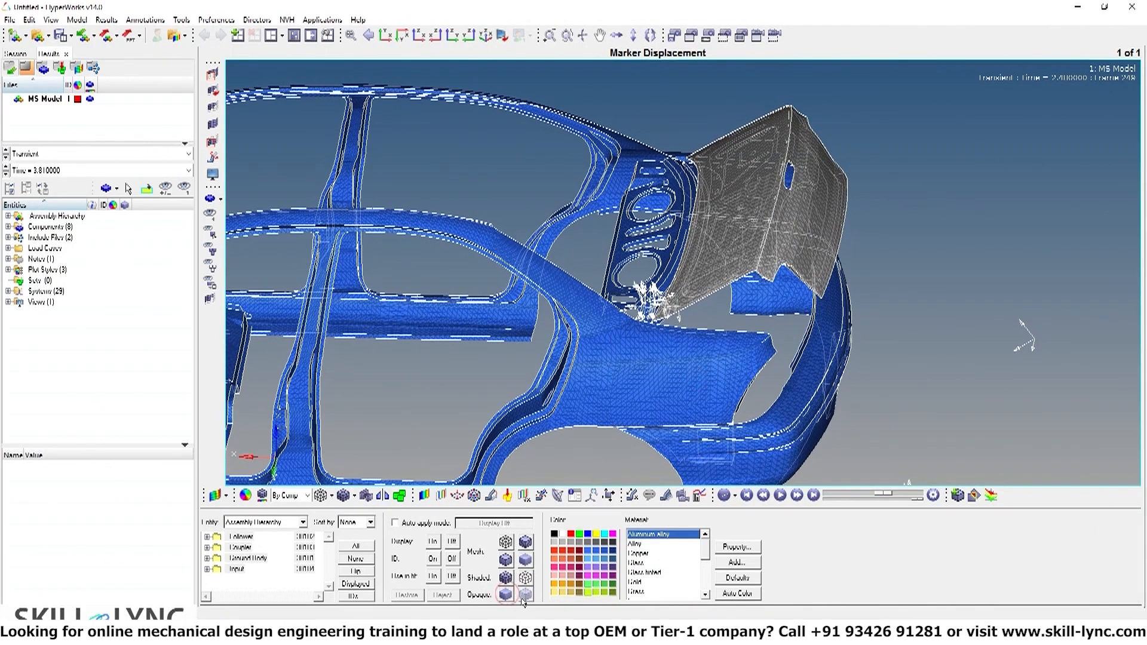
{"action": "left_click_drag", "start_coordinate": [616, 336], "coordinate": [603, 352], "text": "ctrl"}
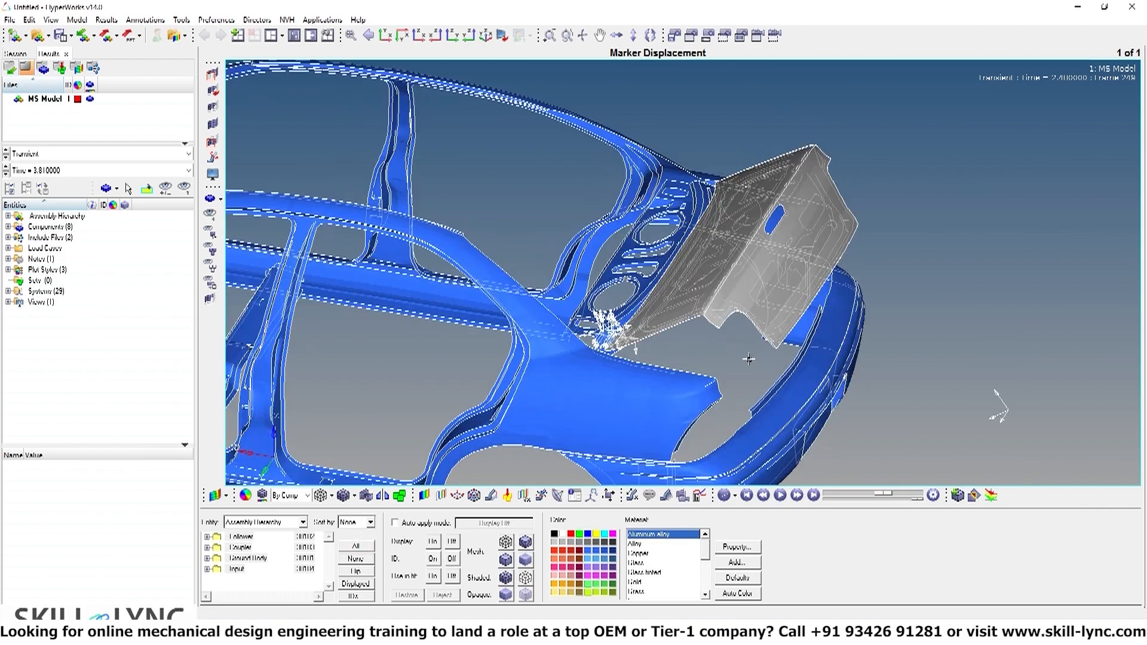
{"action": "left_click_drag", "start_coordinate": [749, 359], "coordinate": [975, 250], "text": "ctrl"}
{"action": "scroll", "coordinate": [577, 329], "scroll_direction": "up", "scroll_amount": 3}
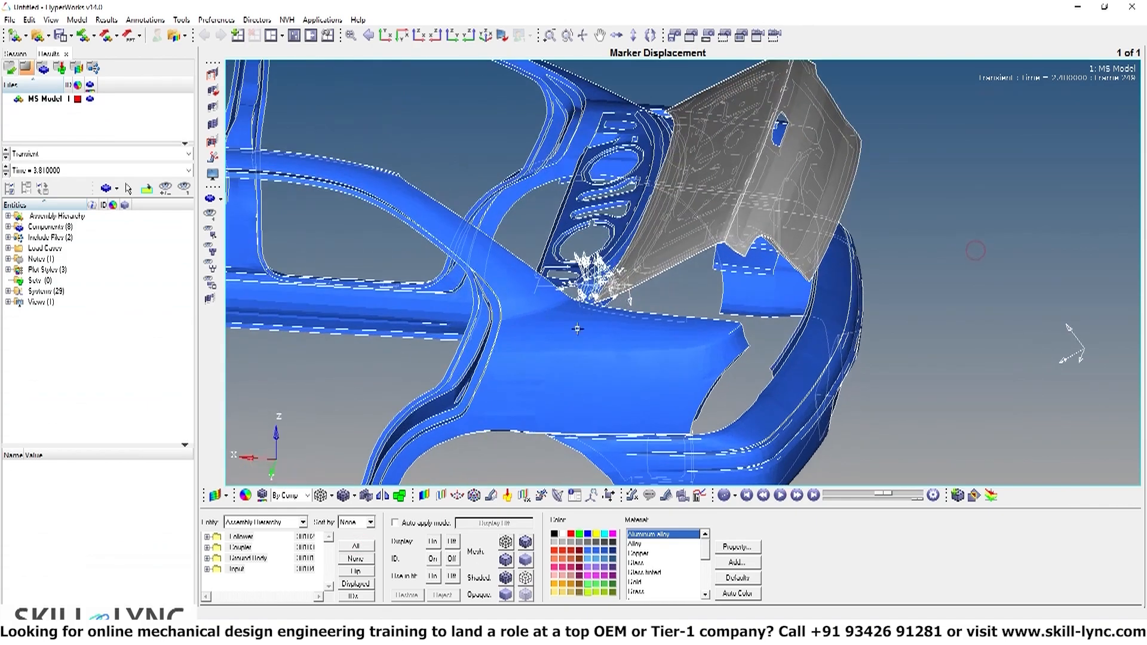
{"action": "scroll", "coordinate": [647, 250], "scroll_direction": "down", "scroll_amount": 5}
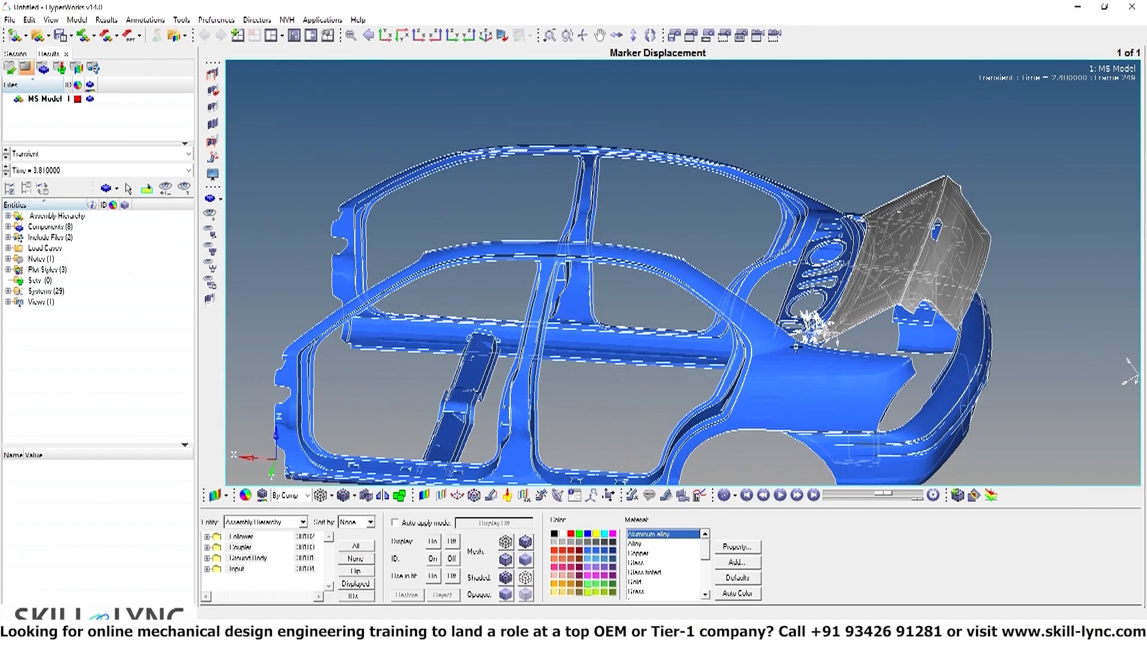
{"action": "left_click_drag", "start_coordinate": [720, 338], "coordinate": [765, 361], "text": "ctrl"}
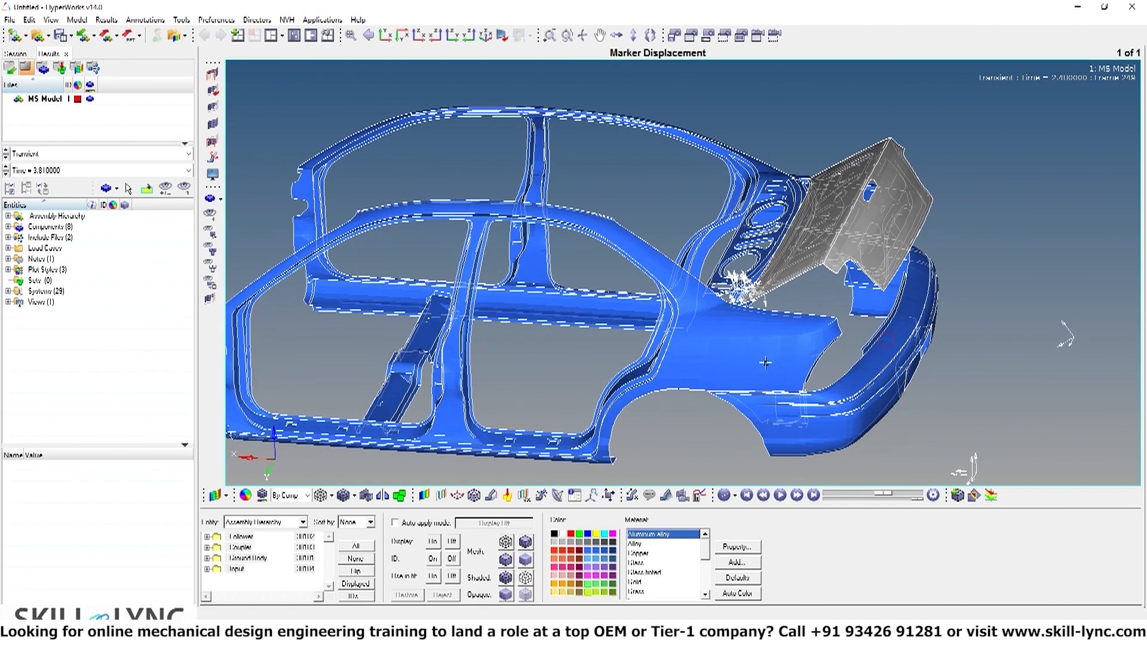
{"action": "left_click", "coordinate": [506, 542]}
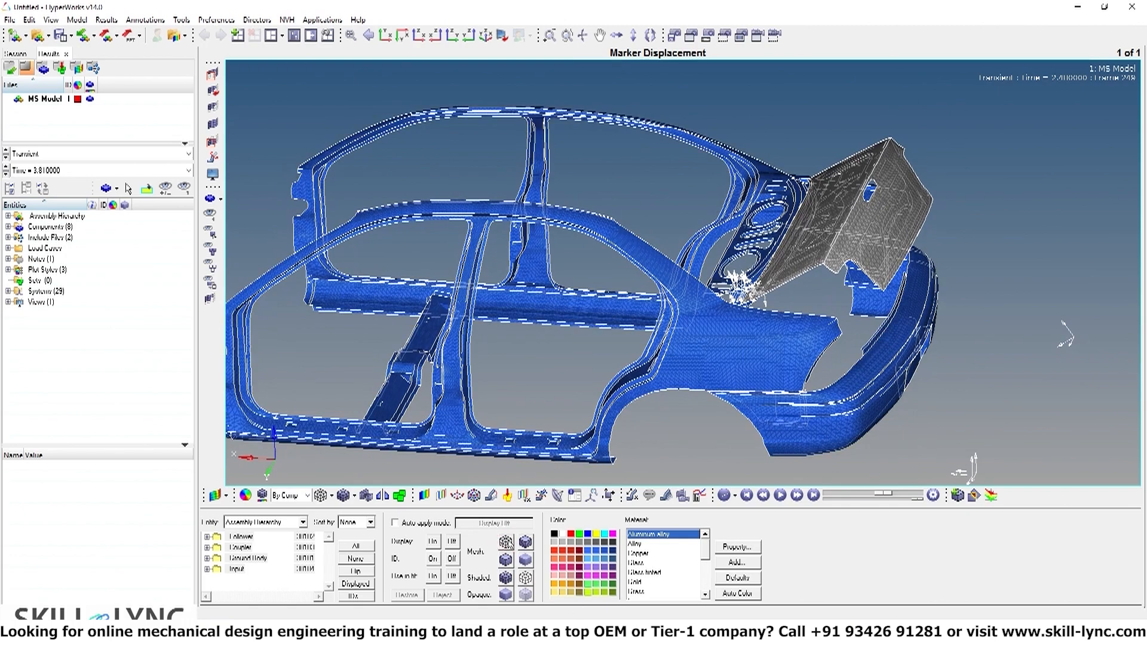
{"action": "left_click_drag", "start_coordinate": [771, 399], "coordinate": [868, 504], "text": "ctrl"}
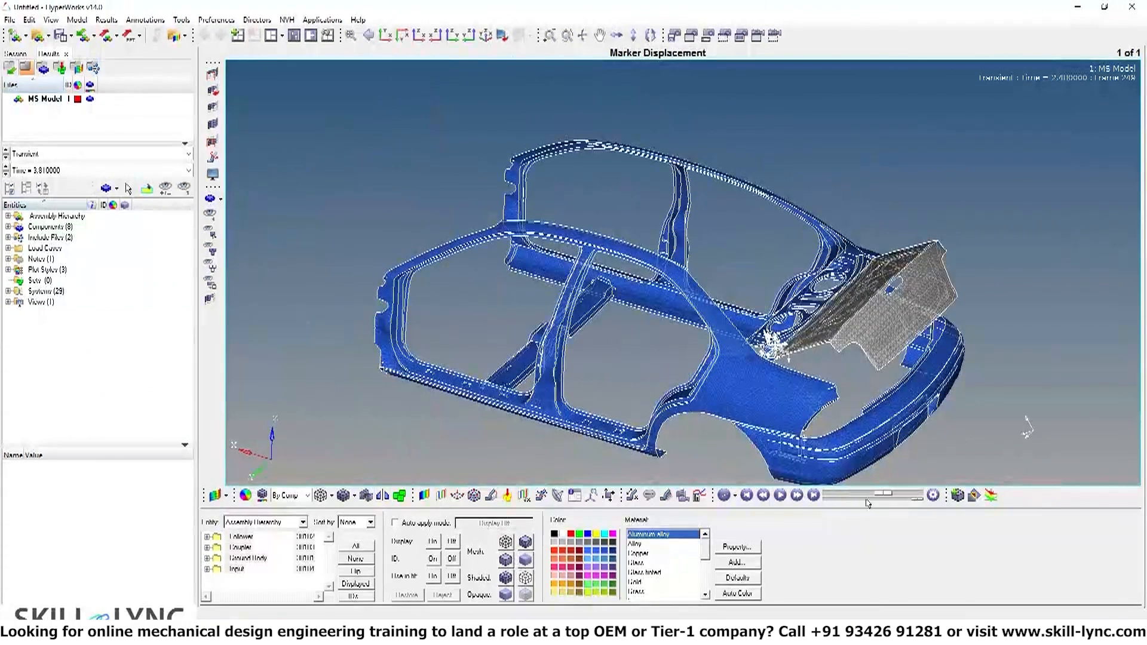
Open the Collision Detection settings and add a new collision set for the car body and trunk lid model
{"action": "left_click", "coordinate": [975, 495]}
{"action": "left_click_drag", "start_coordinate": [893, 377], "coordinate": [913, 416], "text": "ctrl"}
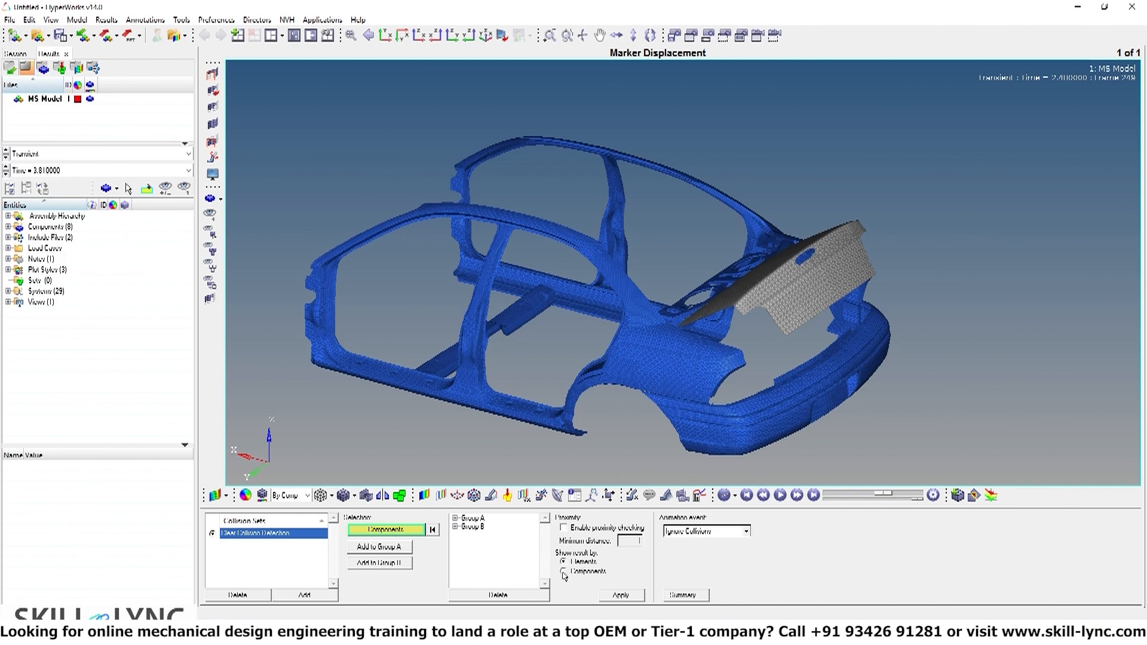
{"action": "left_click_drag", "start_coordinate": [938, 380], "coordinate": [553, 220], "text": "ctrl"}
{"action": "left_click_drag", "start_coordinate": [655, 204], "coordinate": [799, 349], "text": "ctrl"}
{"action": "right_click_drag", "start_coordinate": [759, 299], "coordinate": [683, 292], "text": "ctrl"}
{"action": "scroll", "coordinate": [683, 293], "scroll_direction": "up", "scroll_amount": 2, "text": "ctrl"}
{"action": "left_click_drag", "start_coordinate": [684, 292], "coordinate": [619, 313], "text": "ctrl"}
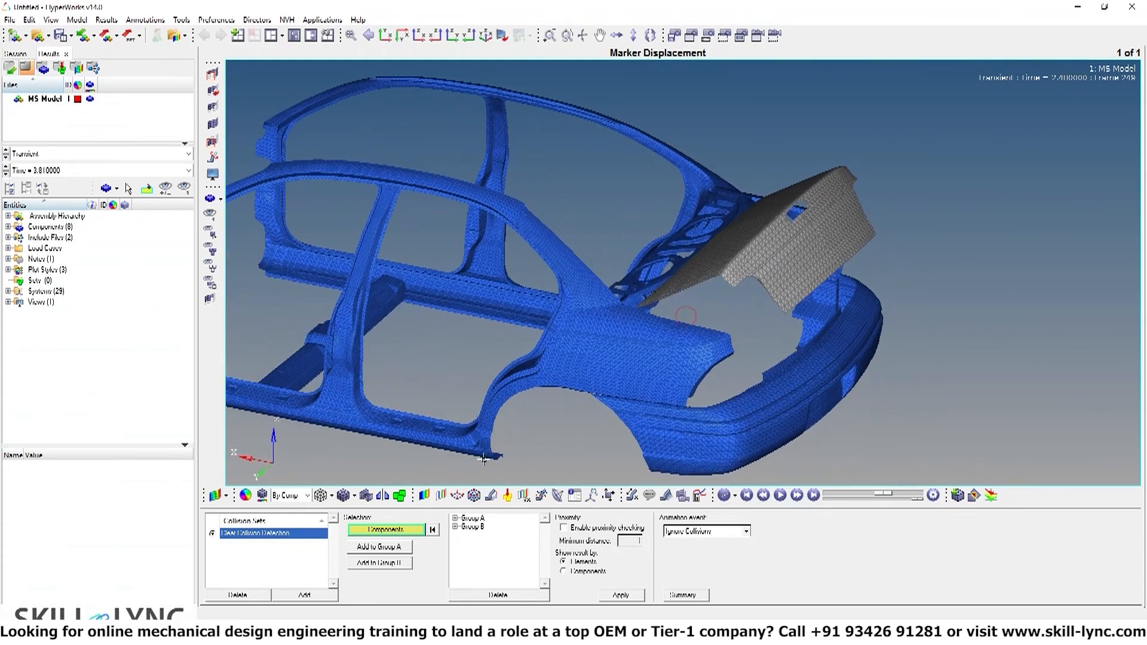
{"action": "right_click_drag", "start_coordinate": [900, 295], "coordinate": [1024, 314], "text": "ctrl"}
{"action": "scroll", "coordinate": [989, 318], "scroll_direction": "down", "scroll_amount": 1, "text": "ctrl"}
{"action": "left_click_drag", "start_coordinate": [1024, 314], "coordinate": [1025, 310], "text": "ctrl"}
{"action": "left_click", "coordinate": [300, 596]}
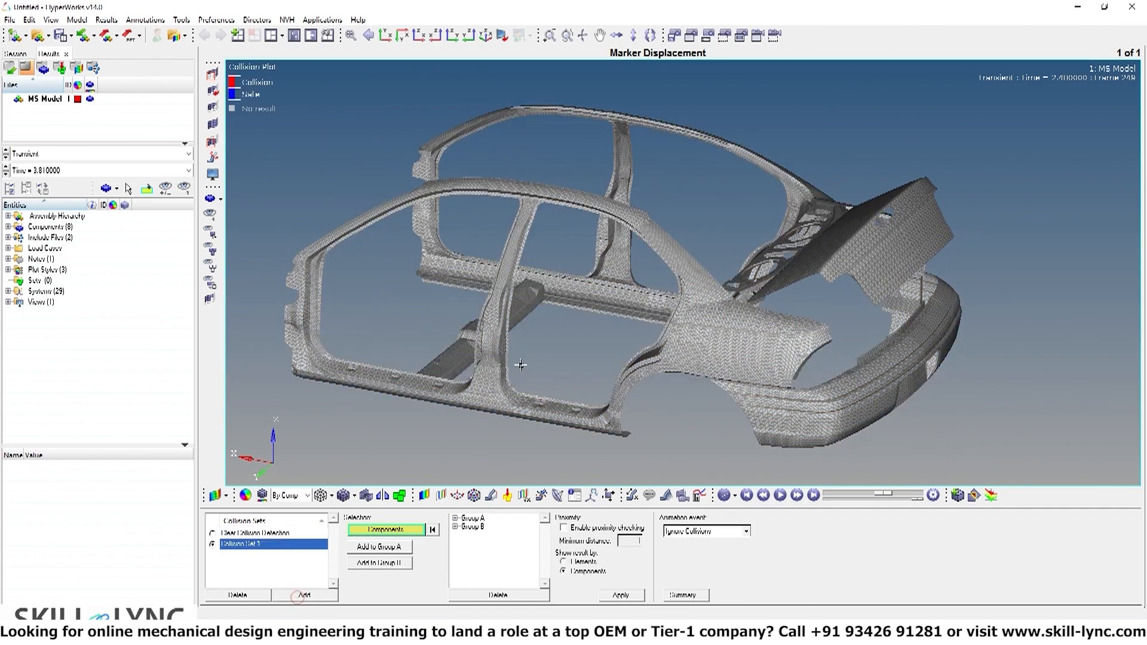
Assign the trunk lid graphic to Group A and the car body graphic to Group B of the new collision set
{"action": "left_click", "coordinate": [880, 242]}
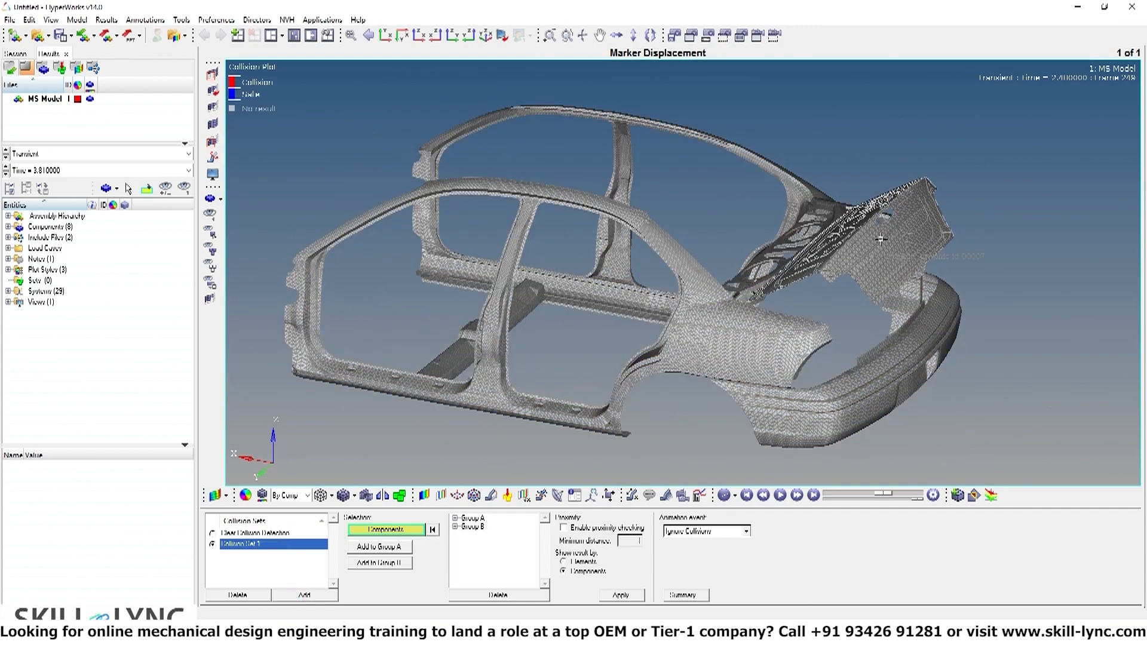
{"action": "left_click", "coordinate": [395, 548]}
{"action": "left_click", "coordinate": [788, 344]}
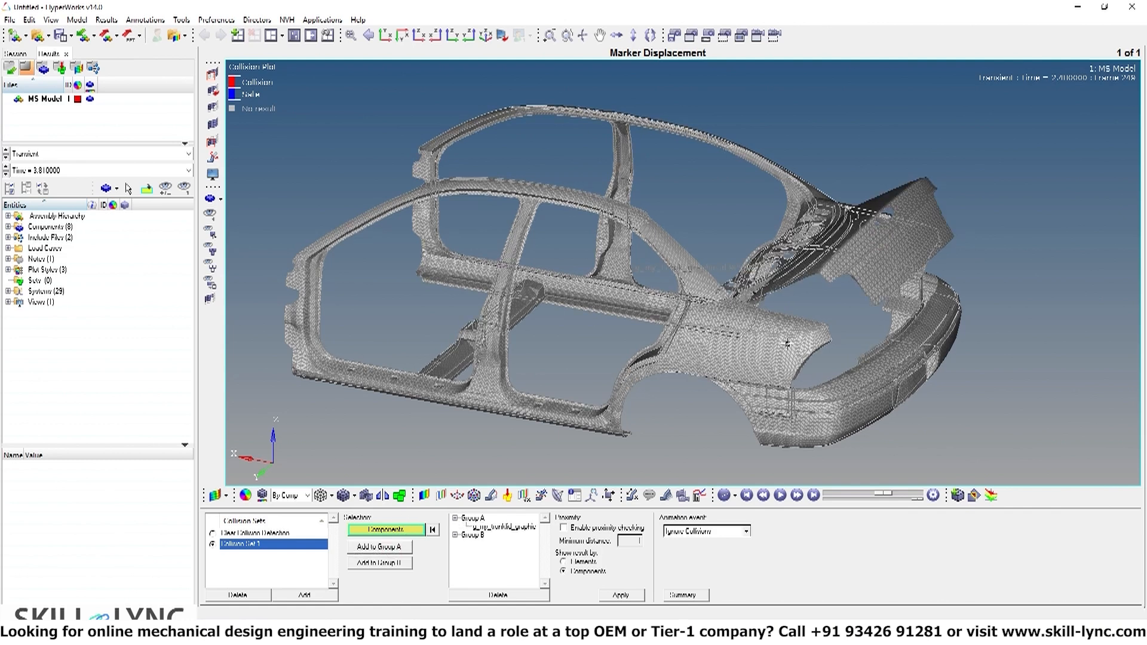
{"action": "left_click", "coordinate": [376, 565]}
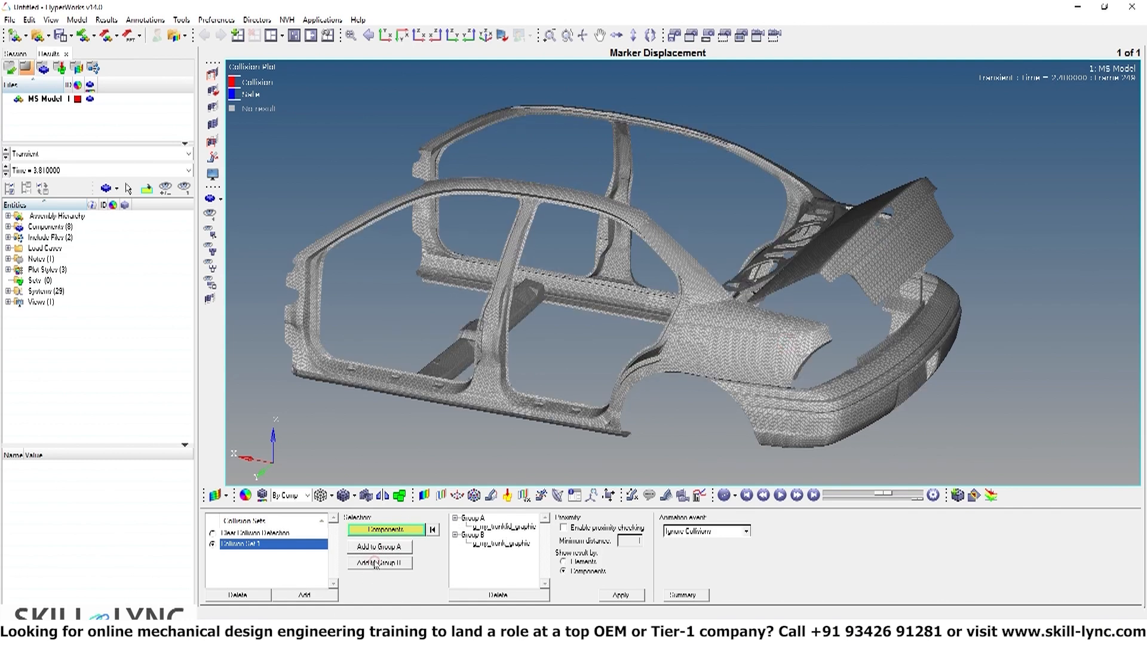
Enable proximity checking for the collision set and apply the collision detection
{"action": "left_click", "coordinate": [564, 528]}
{"action": "left_click_drag", "start_coordinate": [938, 418], "coordinate": [622, 344], "text": "ctrl"}
{"action": "right_click_drag", "start_coordinate": [623, 347], "coordinate": [614, 326], "text": "ctrl"}
{"action": "left_click_drag", "start_coordinate": [613, 326], "coordinate": [605, 360], "text": "ctrl"}
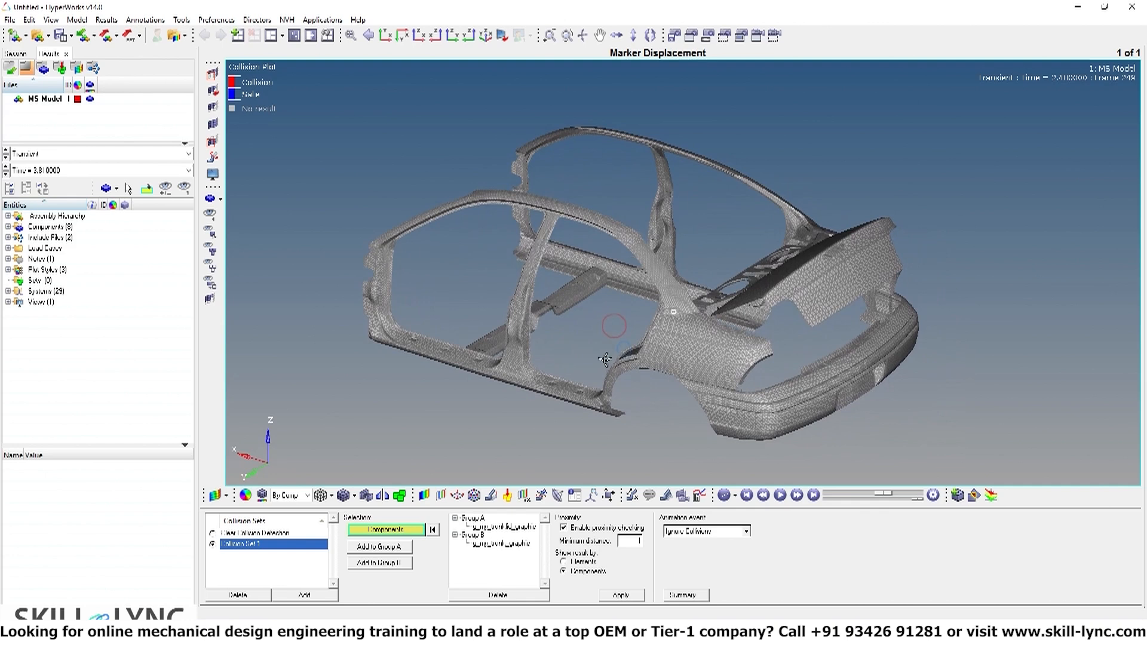
{"action": "left_click", "coordinate": [622, 595]}
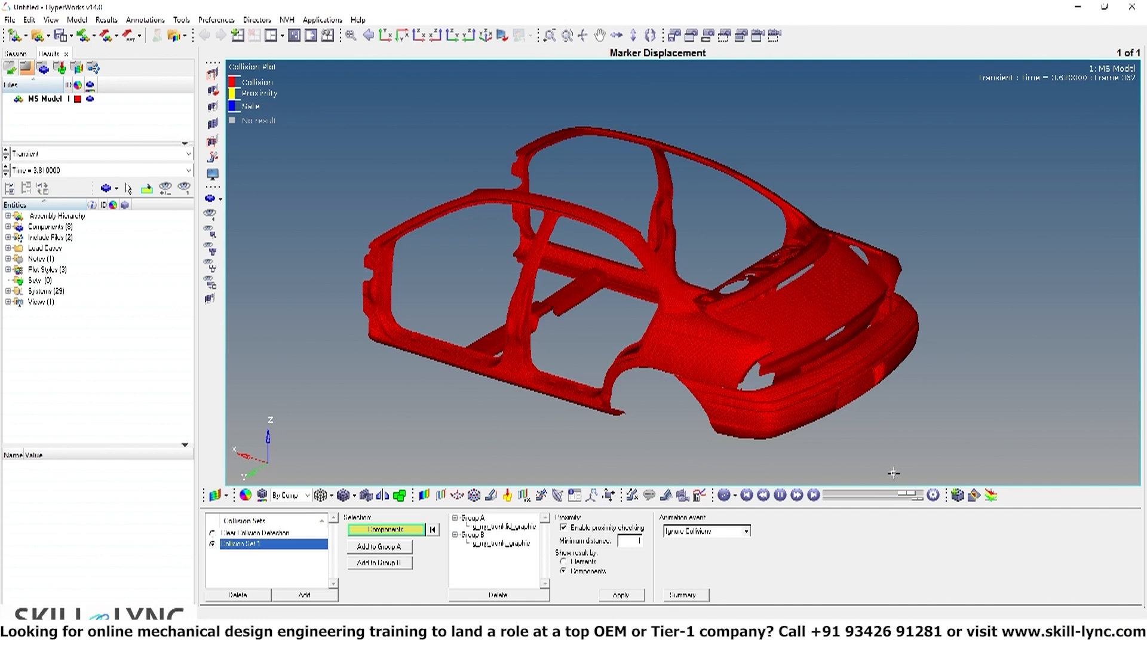
Show the collision results by elements and examine where the animated trunk lid meets the car body
{"action": "left_click_drag", "start_coordinate": [936, 411], "coordinate": [785, 428], "text": "ctrl"}
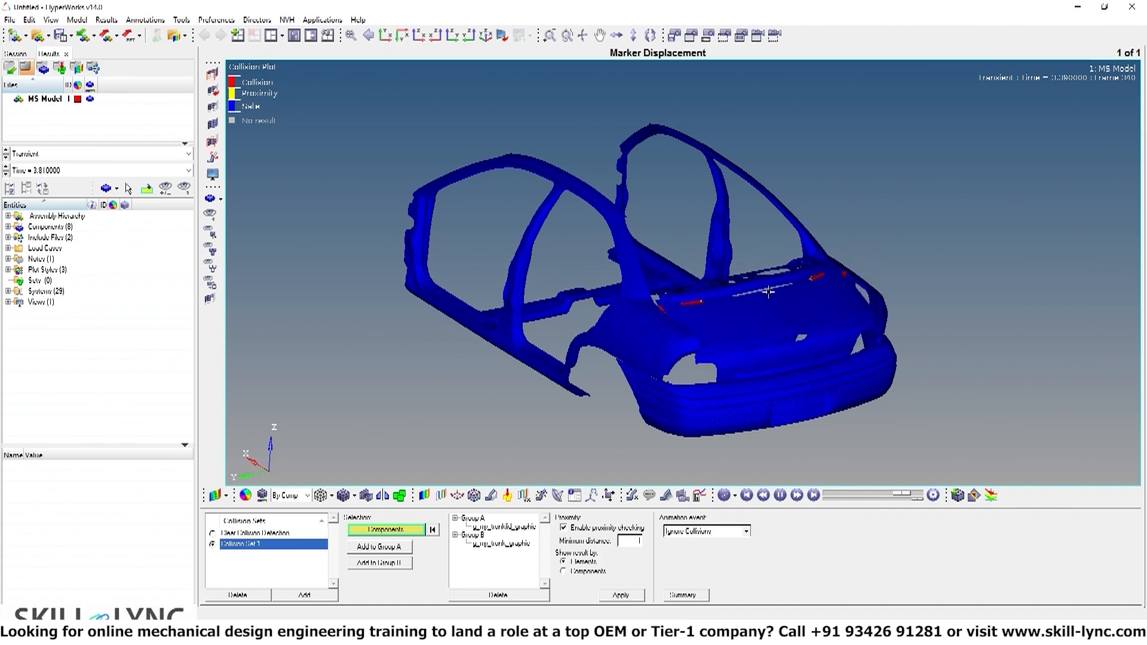
{"action": "left_click_drag", "start_coordinate": [883, 343], "coordinate": [535, 293], "text": "ctrl"}
{"action": "scroll", "coordinate": [733, 338], "scroll_direction": "up", "scroll_amount": 2, "text": "ctrl"}
{"action": "left_click_drag", "start_coordinate": [732, 338], "coordinate": [623, 368], "text": "ctrl"}
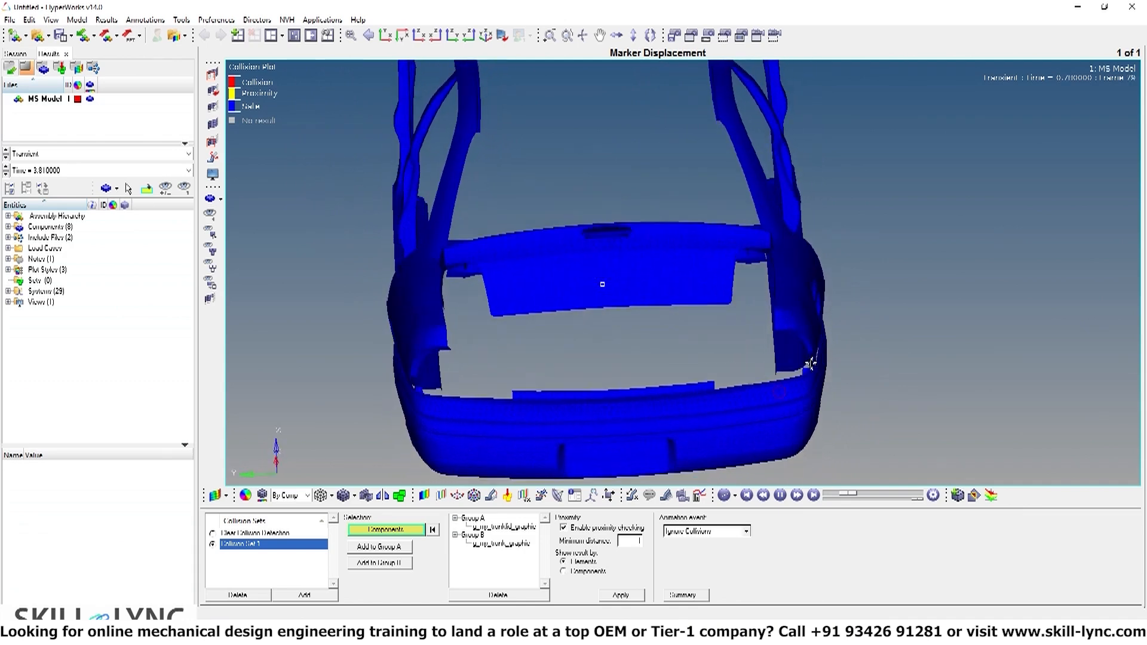
{"action": "left_click_drag", "start_coordinate": [687, 311], "coordinate": [932, 323], "text": "ctrl"}
{"action": "left_click_drag", "start_coordinate": [633, 302], "coordinate": [701, 290], "text": "ctrl"}
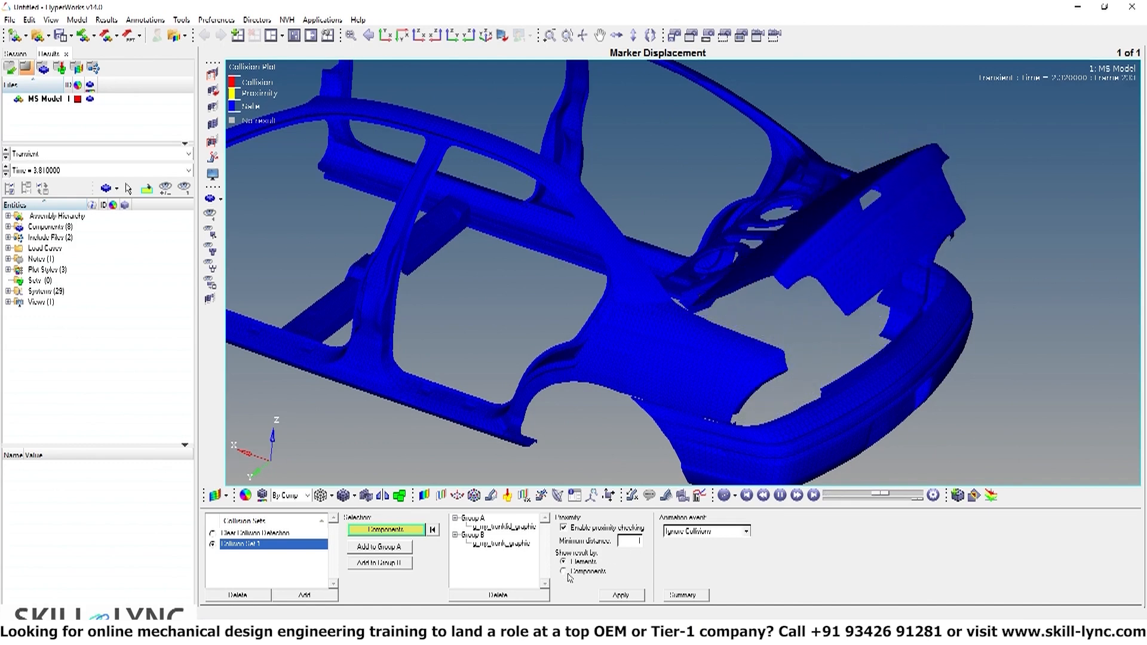
Set the animation event to Stop on Collision and check the lid position against the car body
{"action": "left_click", "coordinate": [686, 531]}
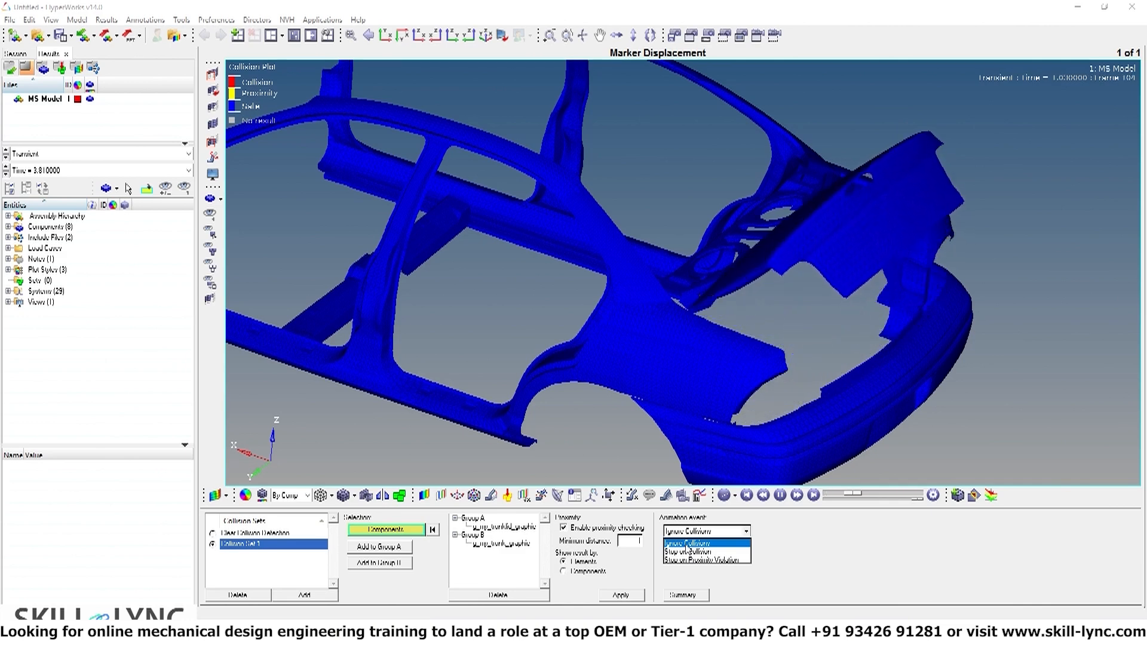
{"action": "left_click", "coordinate": [871, 564]}
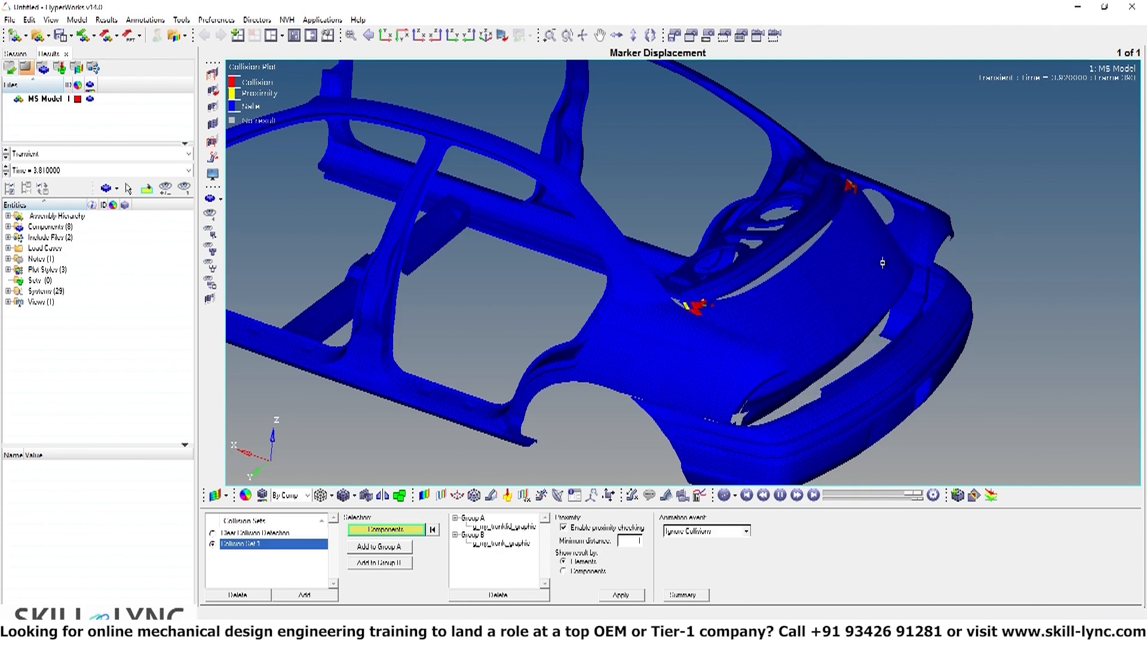
{"action": "left_click", "coordinate": [698, 531]}
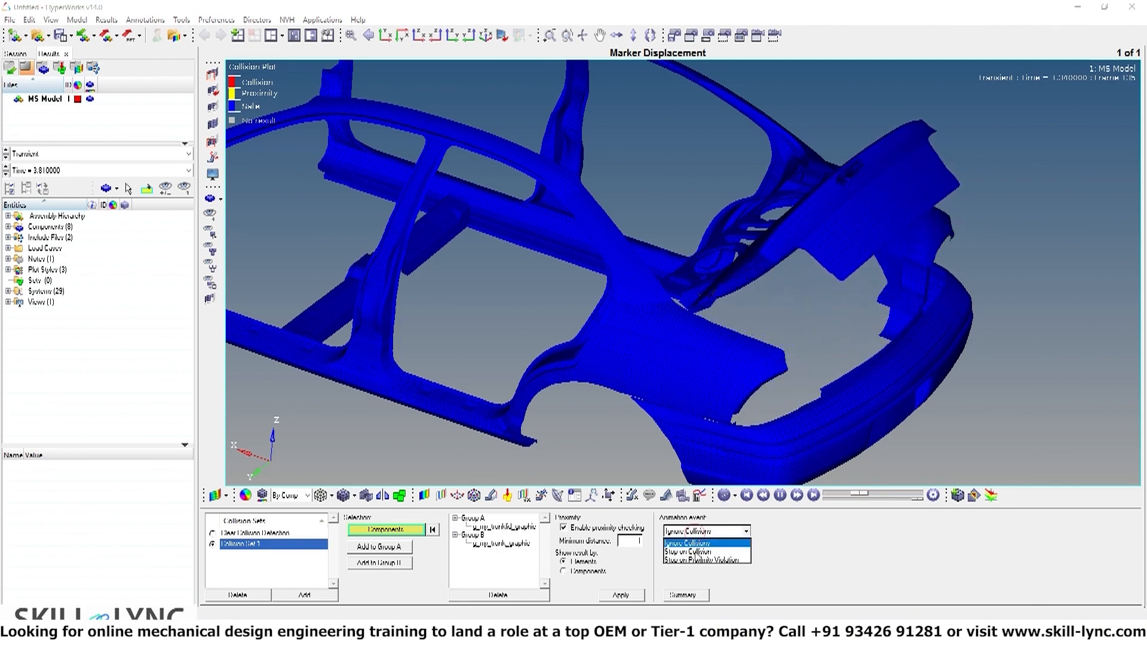
{"action": "left_click", "coordinate": [695, 552]}
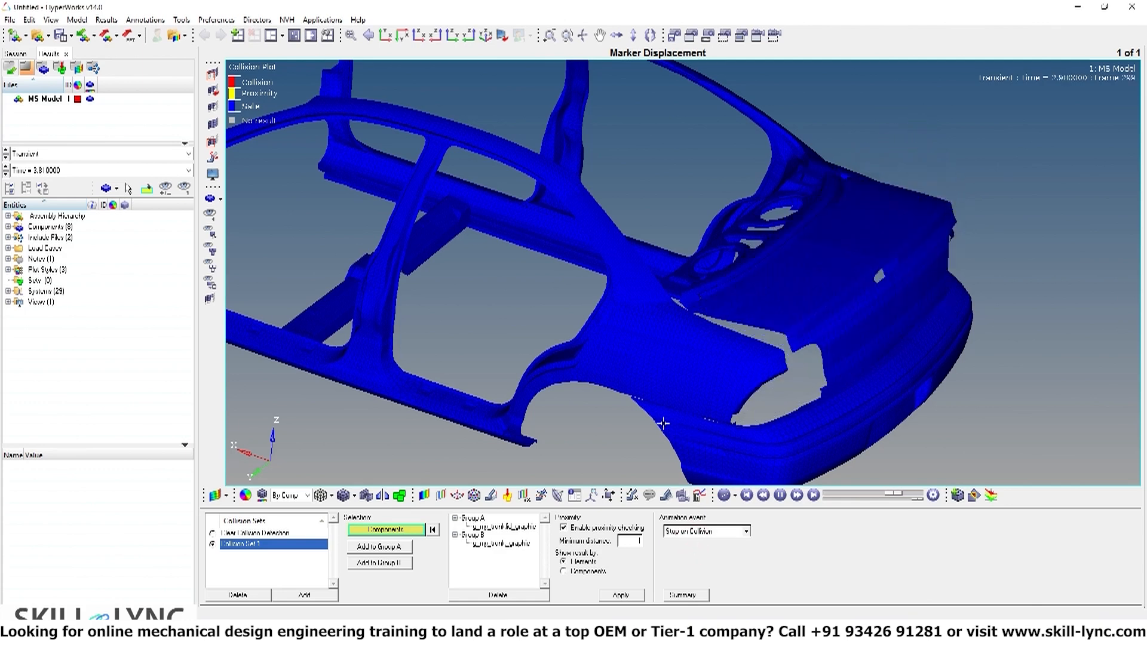
{"action": "scroll", "coordinate": [983, 328], "scroll_direction": "down", "scroll_amount": 1}
{"action": "left_click_drag", "start_coordinate": [980, 329], "coordinate": [755, 344], "text": "ctrl"}
Try the Stop on Proximity Violation event, return to Ignore Collisions, and resume the lid animation
{"action": "left_click", "coordinate": [698, 531]}
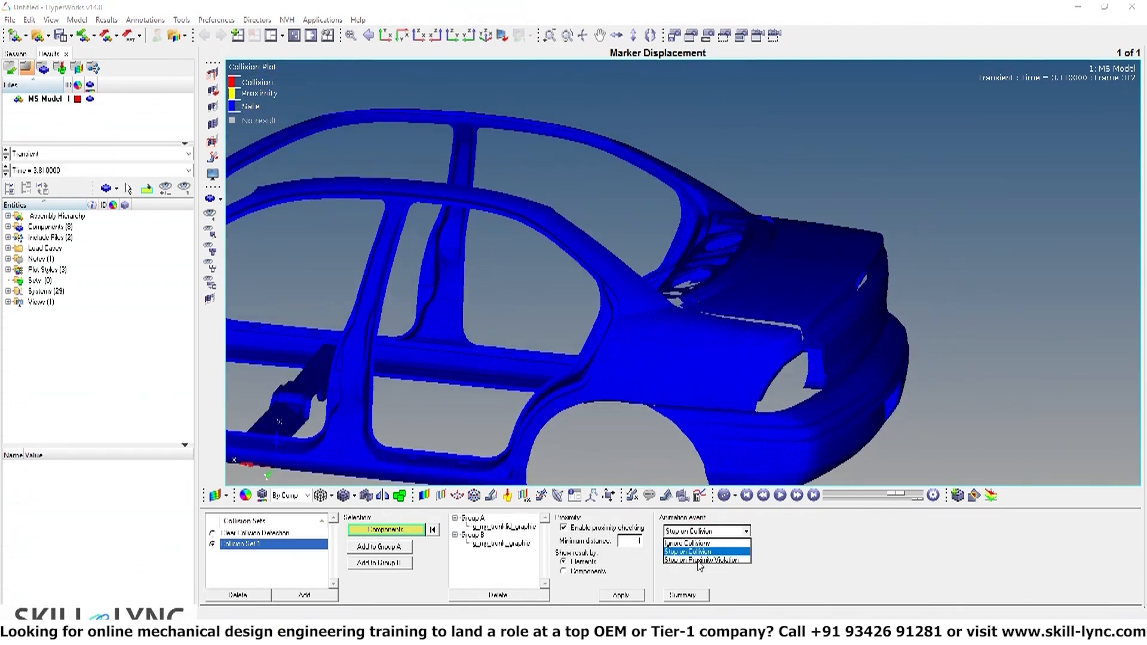
{"action": "left_click", "coordinate": [699, 559]}
{"action": "left_click", "coordinate": [702, 531]}
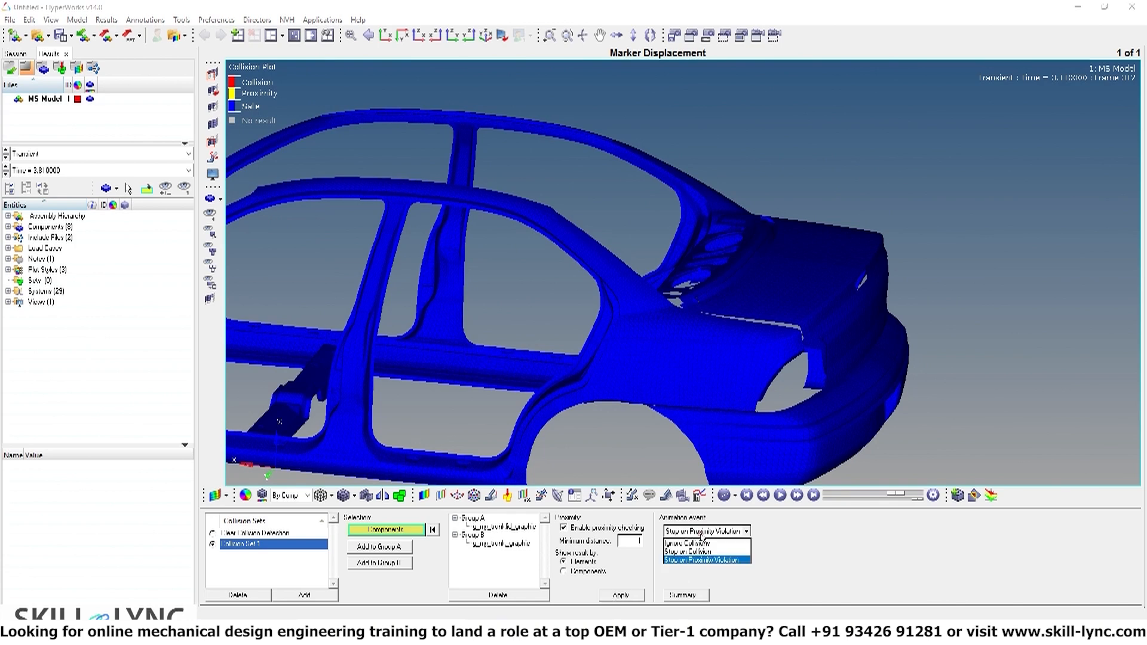
{"action": "left_click", "coordinate": [696, 543]}
{"action": "left_click", "coordinate": [784, 497]}
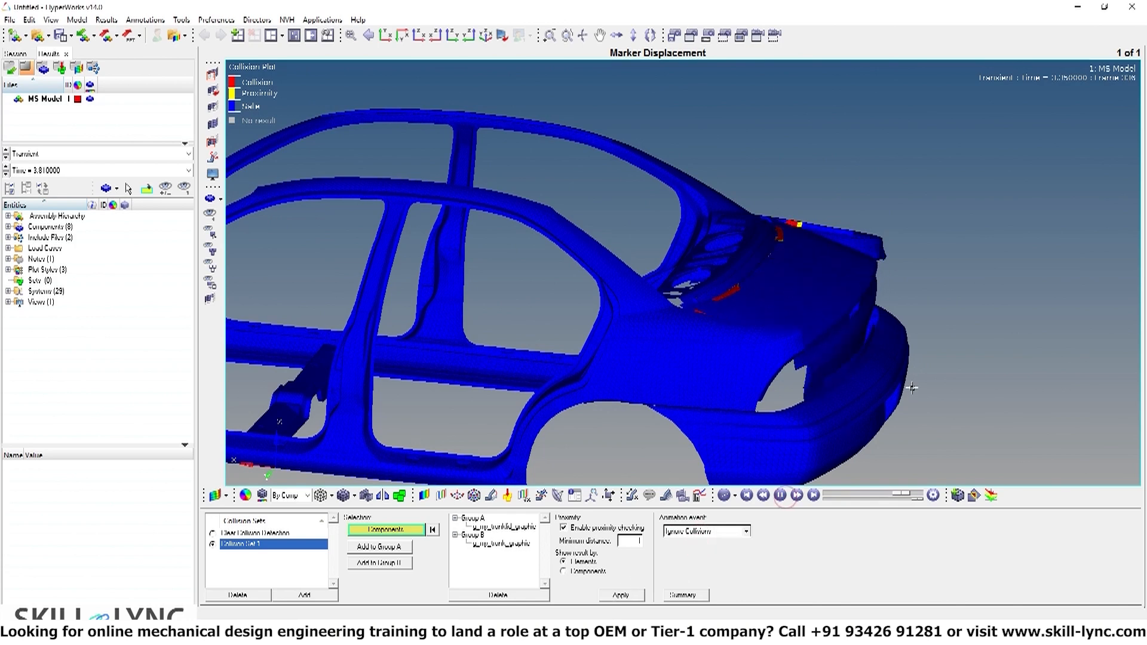
Set the animation event to Stop on Proximity Violation and inspect the lid around the trunk opening
{"action": "left_click", "coordinate": [698, 534]}
{"action": "left_click", "coordinate": [697, 560]}
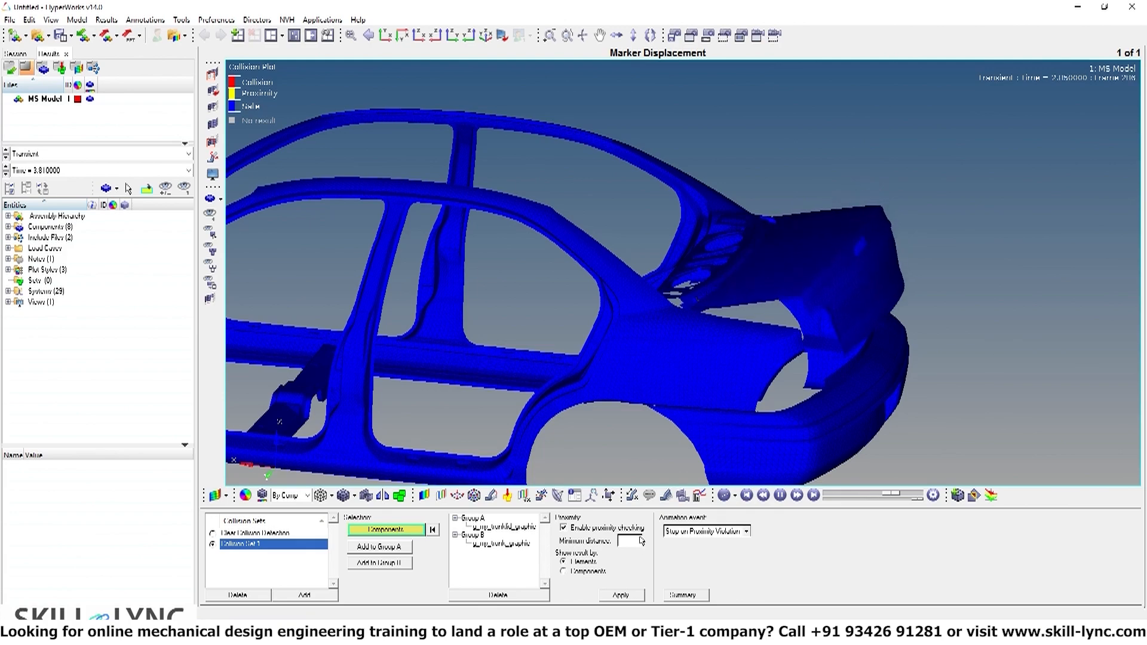
{"action": "left_click_drag", "start_coordinate": [984, 381], "coordinate": [790, 327], "text": "ctrl"}
{"action": "middle_click", "coordinate": [786, 378], "text": "ctrl"}
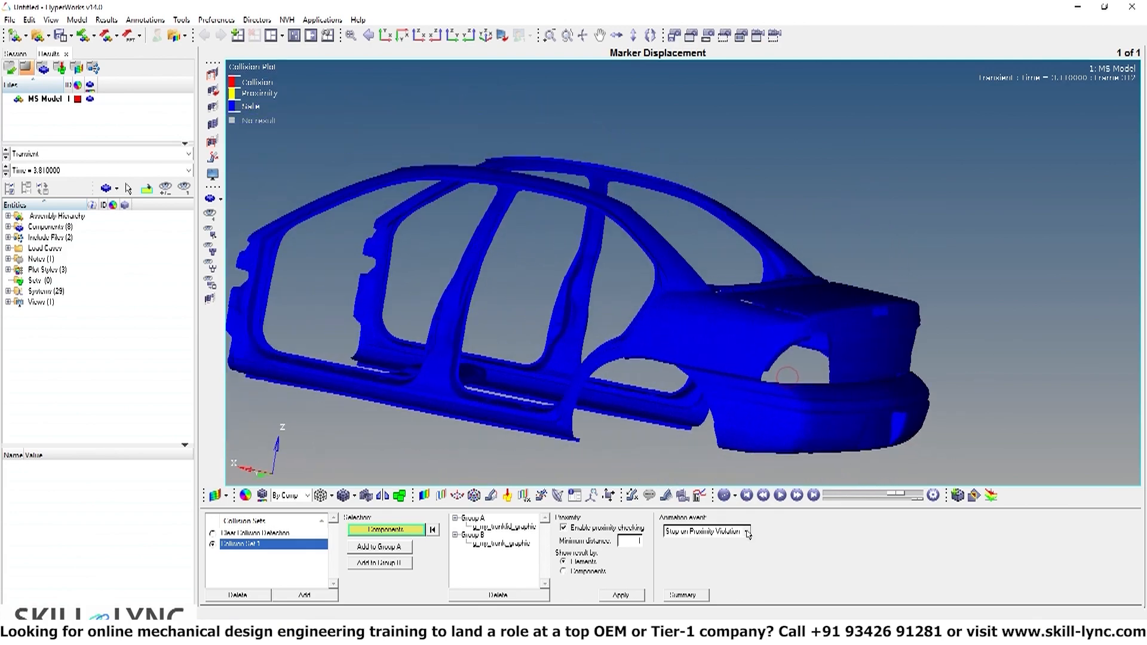
Set the animation event back to Ignore Collisions and review the collision plot over the full car body
{"action": "left_click", "coordinate": [698, 536]}
{"action": "left_click", "coordinate": [693, 541]}
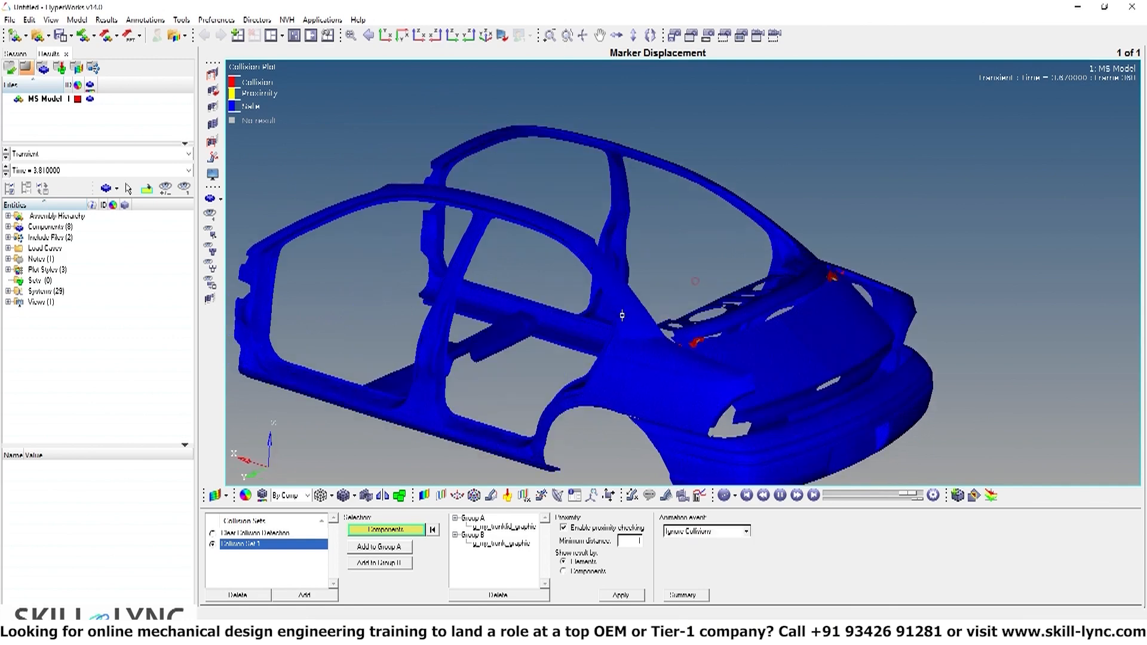
{"action": "scroll", "coordinate": [878, 352], "scroll_direction": "down", "scroll_amount": 2, "text": "ctrl"}
{"action": "left_click_drag", "start_coordinate": [1017, 324], "coordinate": [958, 360], "text": "ctrl"}
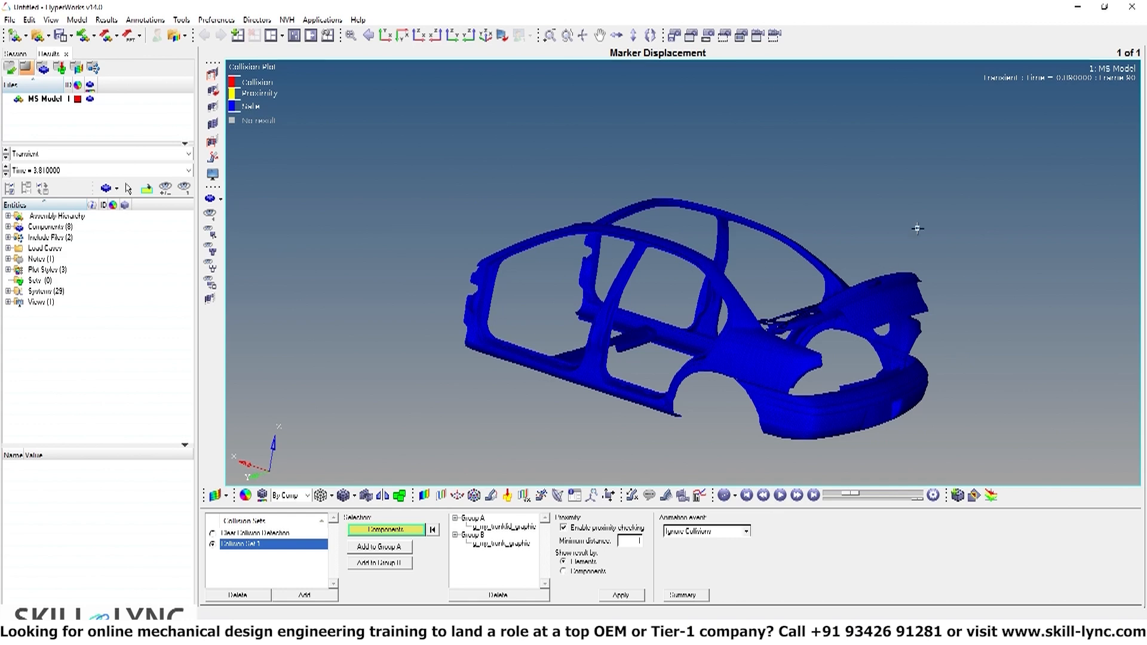
{"action": "left_click_drag", "start_coordinate": [918, 229], "coordinate": [914, 197], "text": "ctrl"}
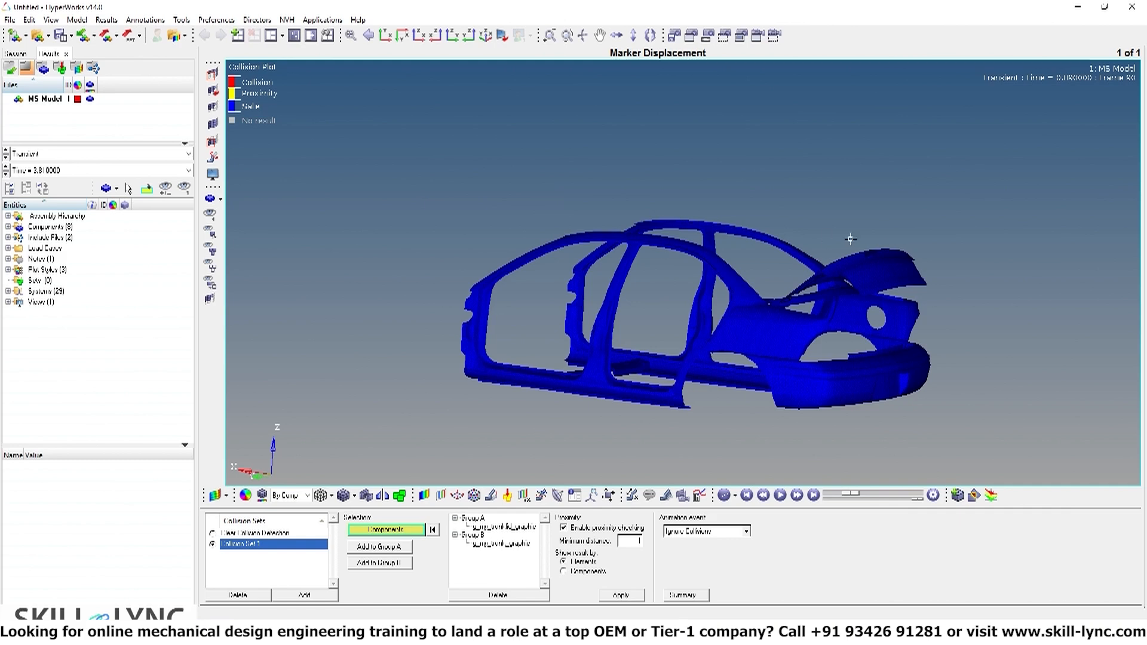
{"action": "left_click_drag", "start_coordinate": [883, 233], "coordinate": [860, 241], "text": "ctrl"}
{"action": "left_click_drag", "start_coordinate": [545, 345], "coordinate": [591, 341], "text": "ctrl"}
Switch the window from the results animation to the MotionView trunk lid model
{"action": "left_click", "coordinate": [220, 495]}
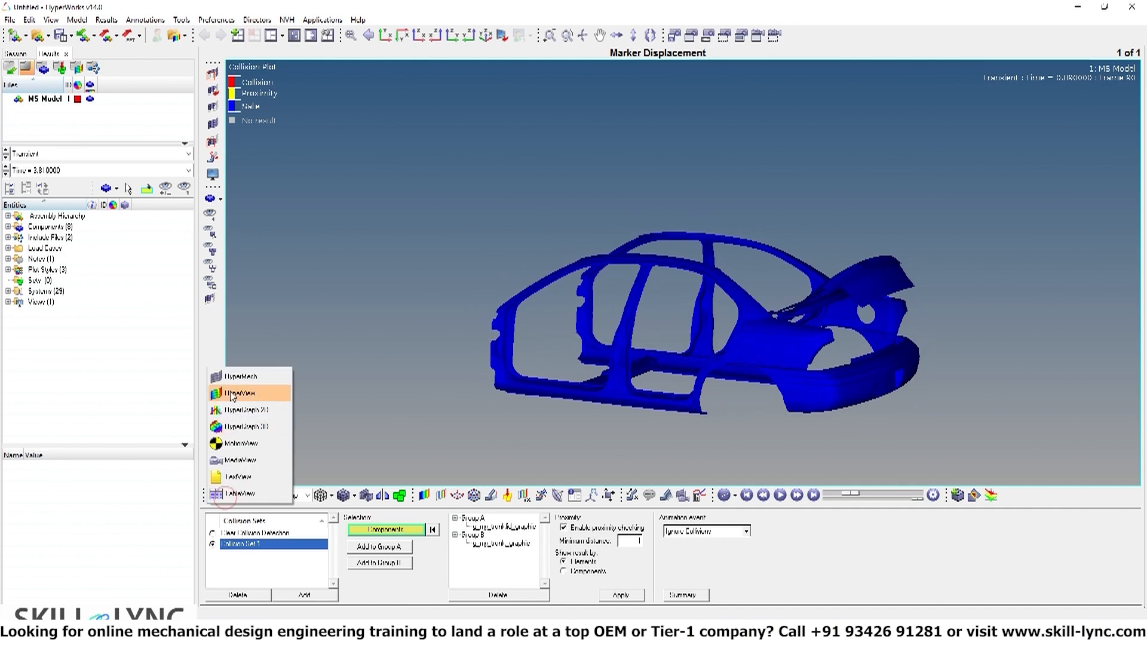
{"action": "left_click", "coordinate": [251, 443]}
{"action": "left_click", "coordinate": [589, 356]}
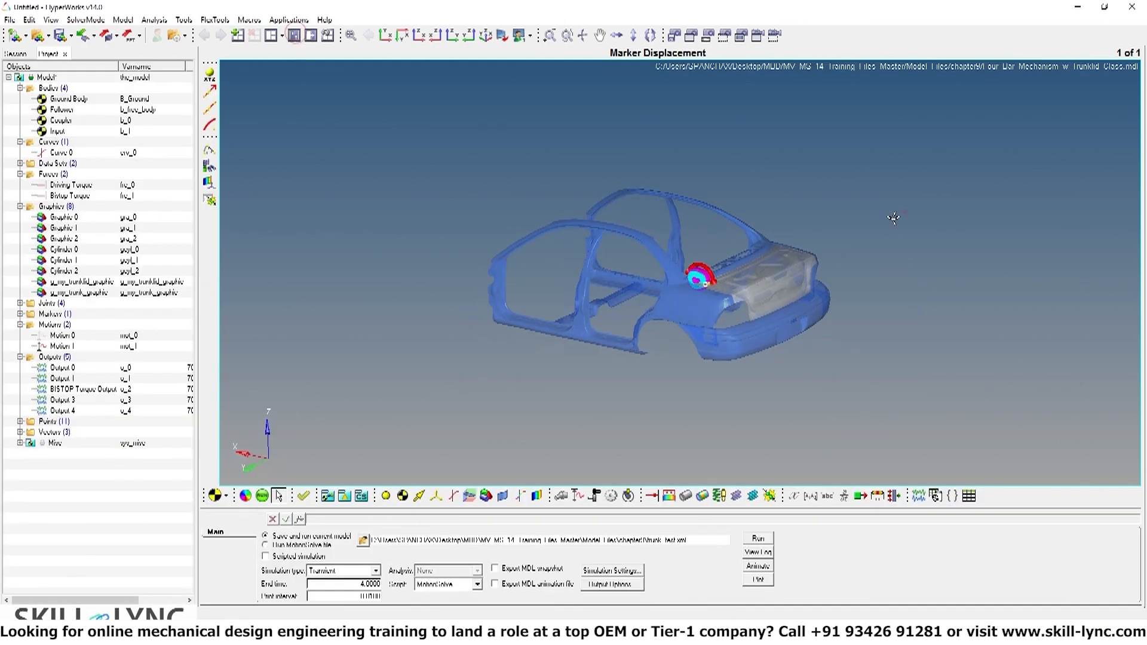
{"action": "left_click", "coordinate": [9, 21]}
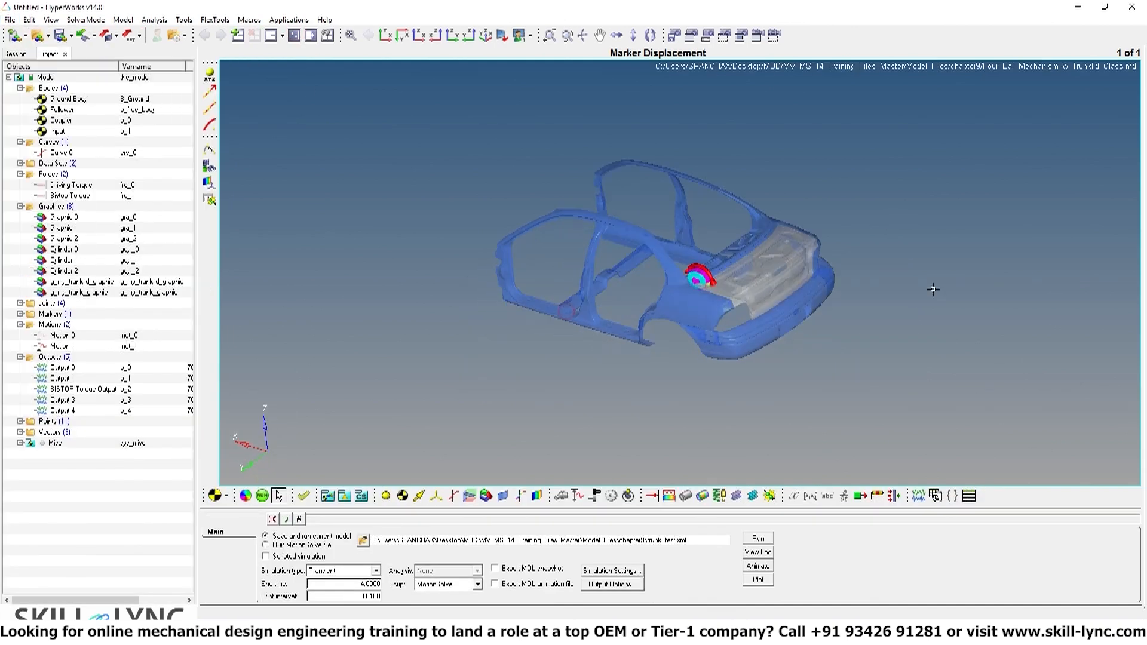
{"action": "right_click_drag", "start_coordinate": [932, 289], "coordinate": [885, 350], "text": "ctrl"}
{"action": "left_click_drag", "start_coordinate": [573, 222], "coordinate": [624, 212], "text": "ctrl"}
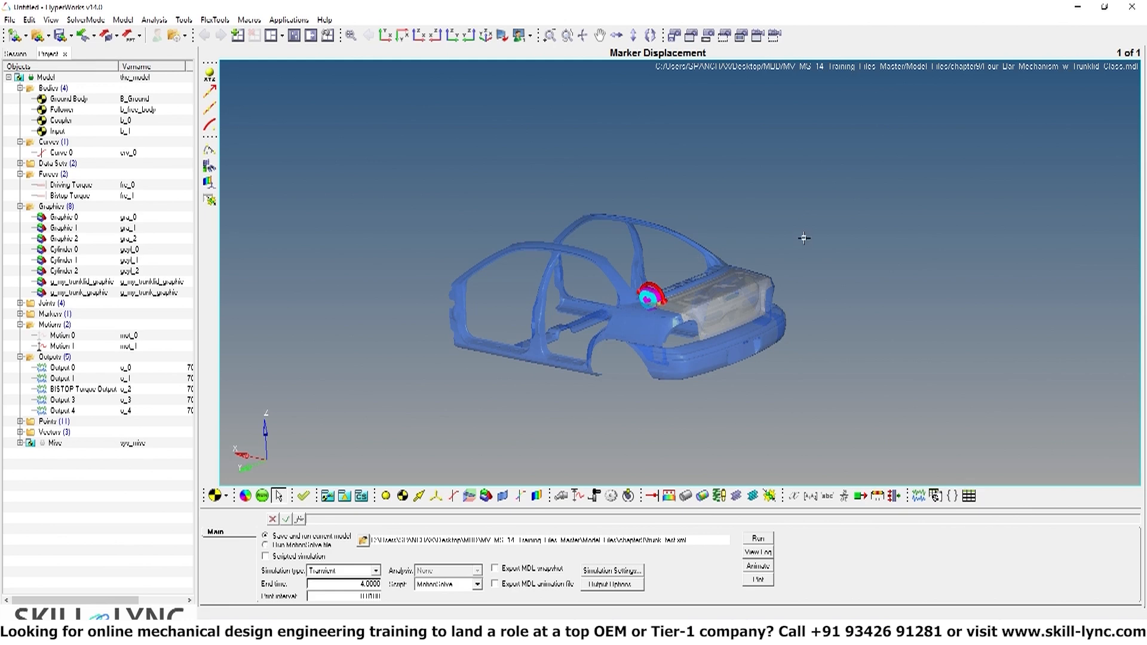
{"action": "left_click_drag", "start_coordinate": [816, 262], "coordinate": [817, 272], "text": "ctrl"}
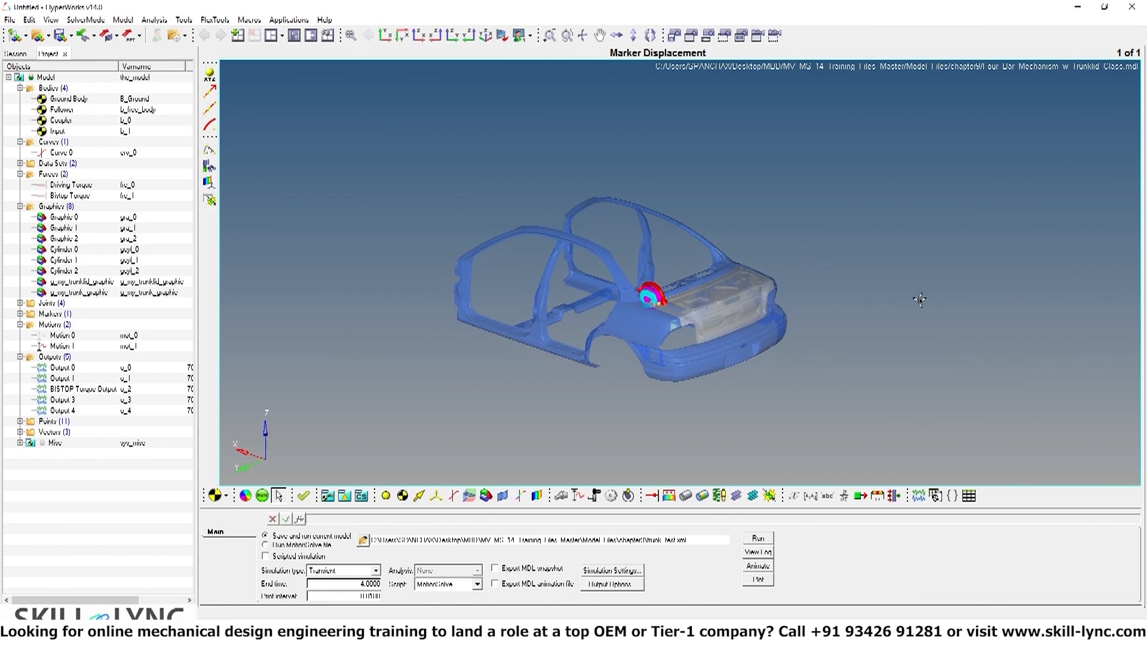
{"action": "left_click_drag", "start_coordinate": [921, 301], "coordinate": [380, 163], "text": "ctrl"}
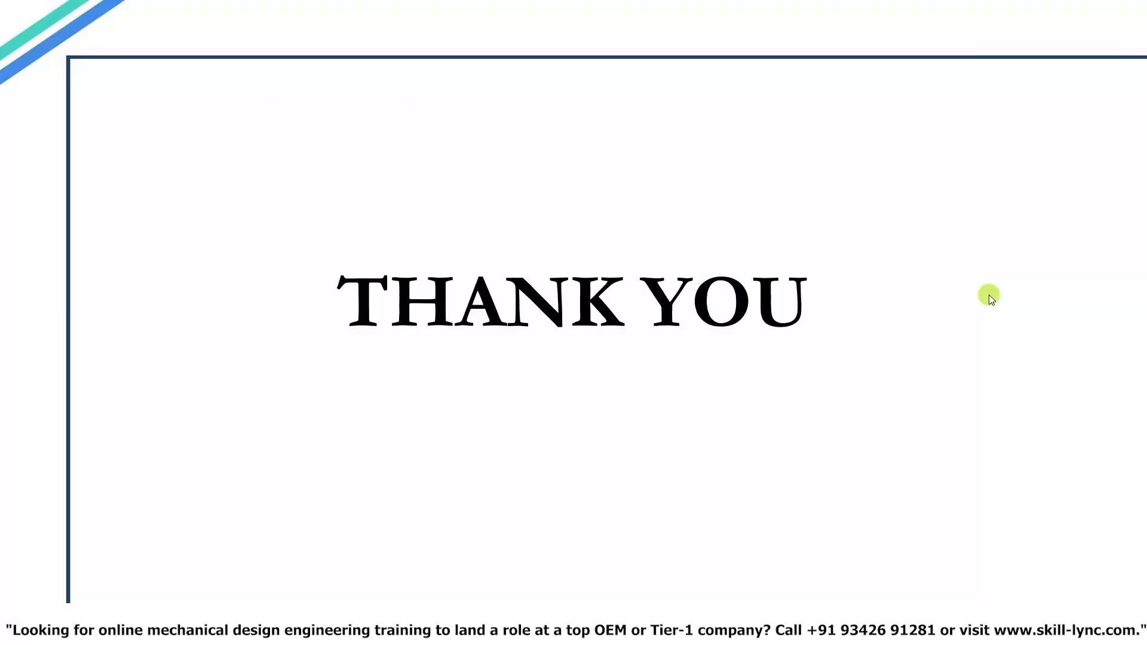